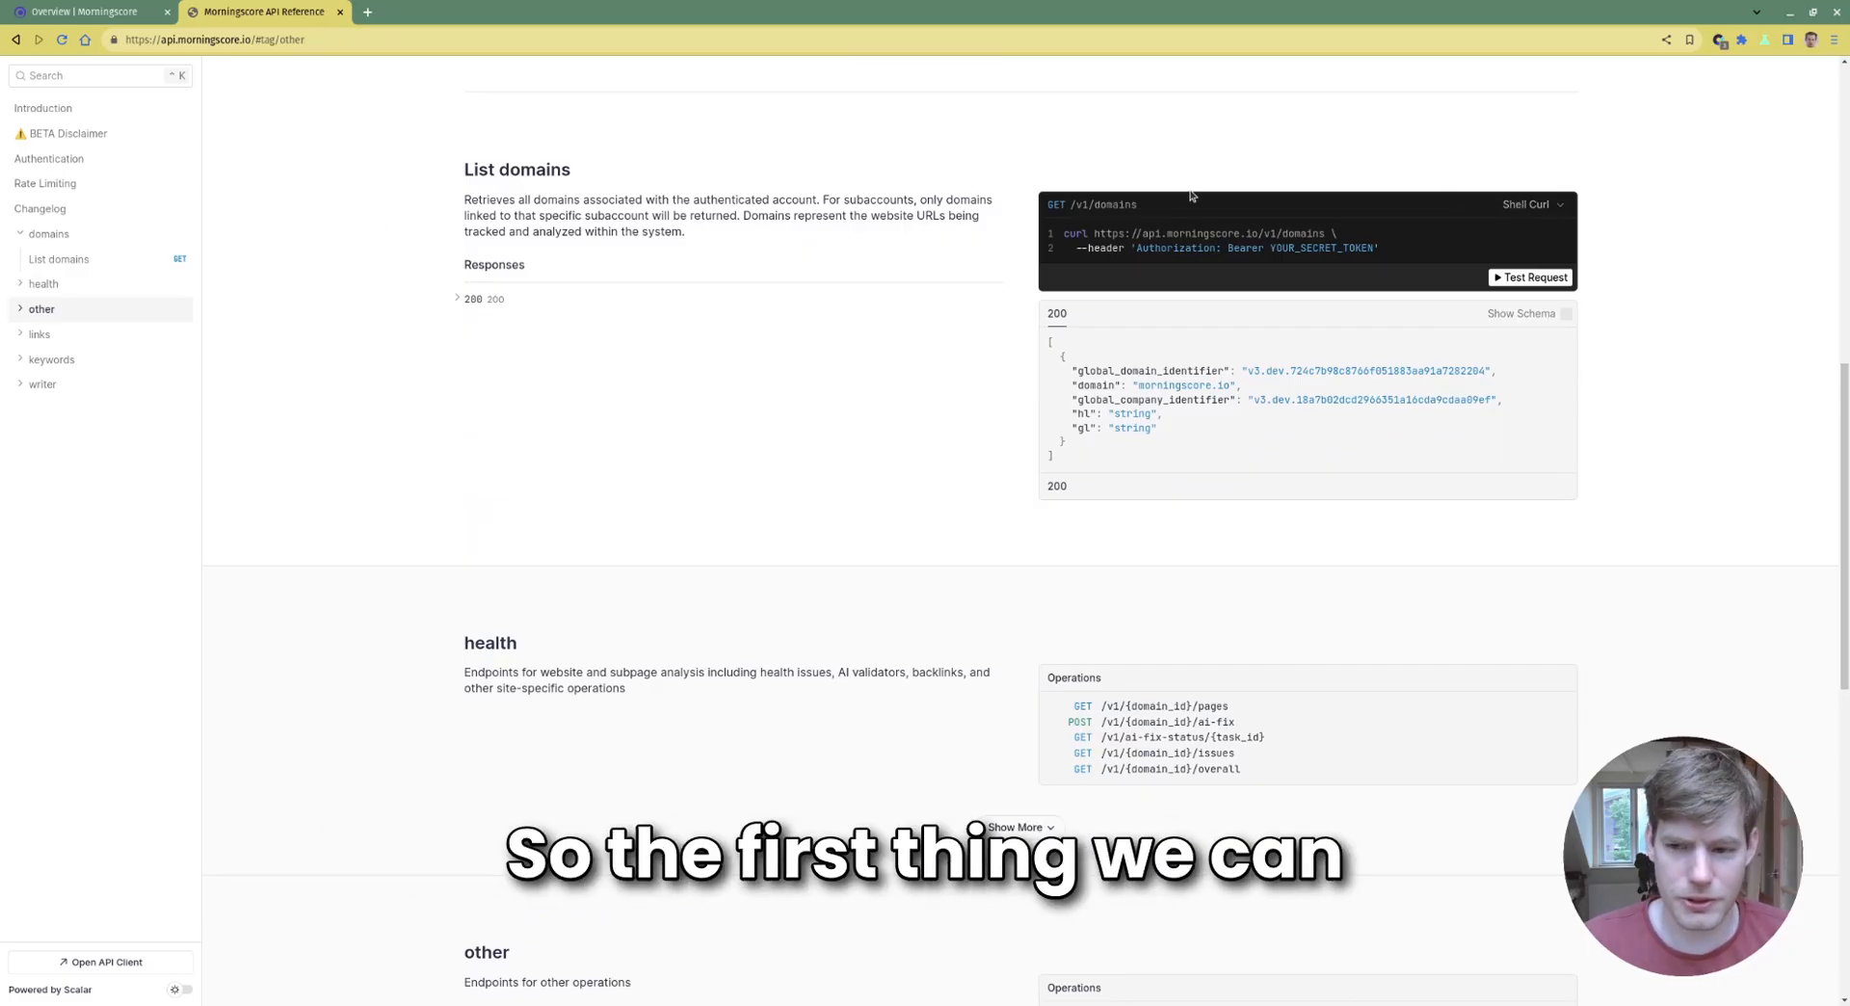
Open the List domains test client at its Bearer Token field, then switch to the Morningscore overview tab
click(1543, 279)
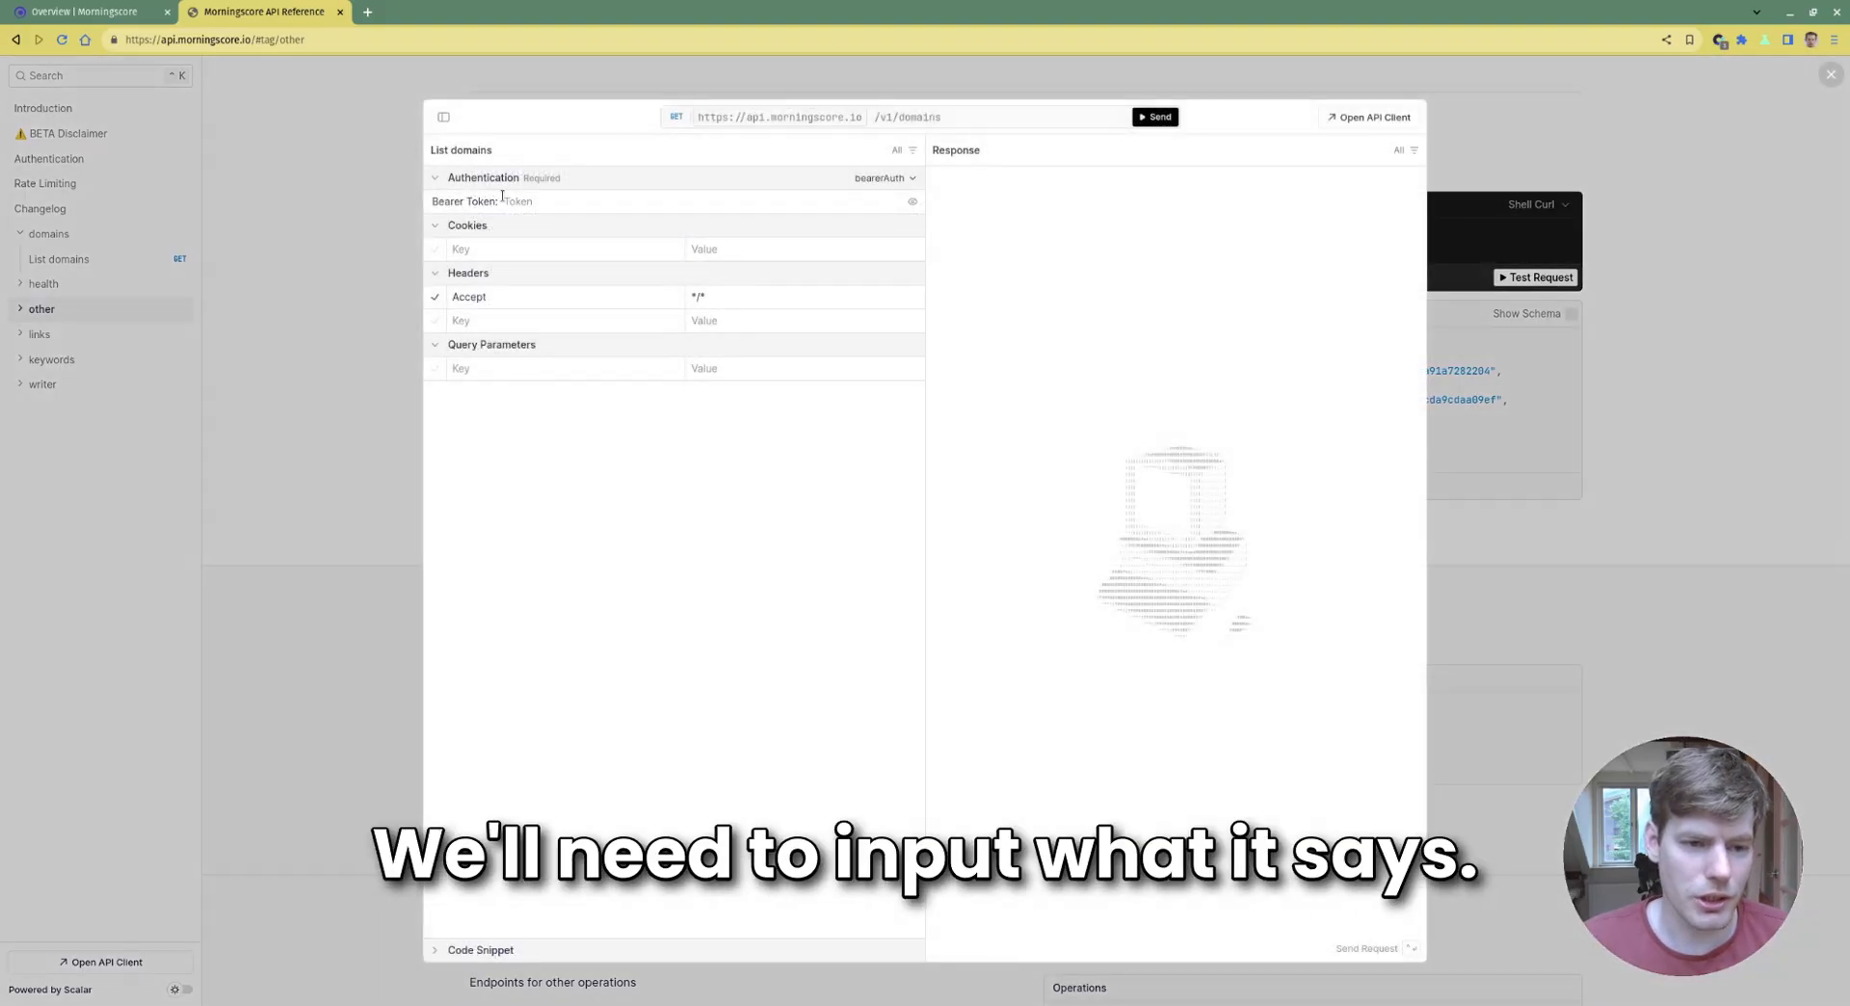
click(536, 202)
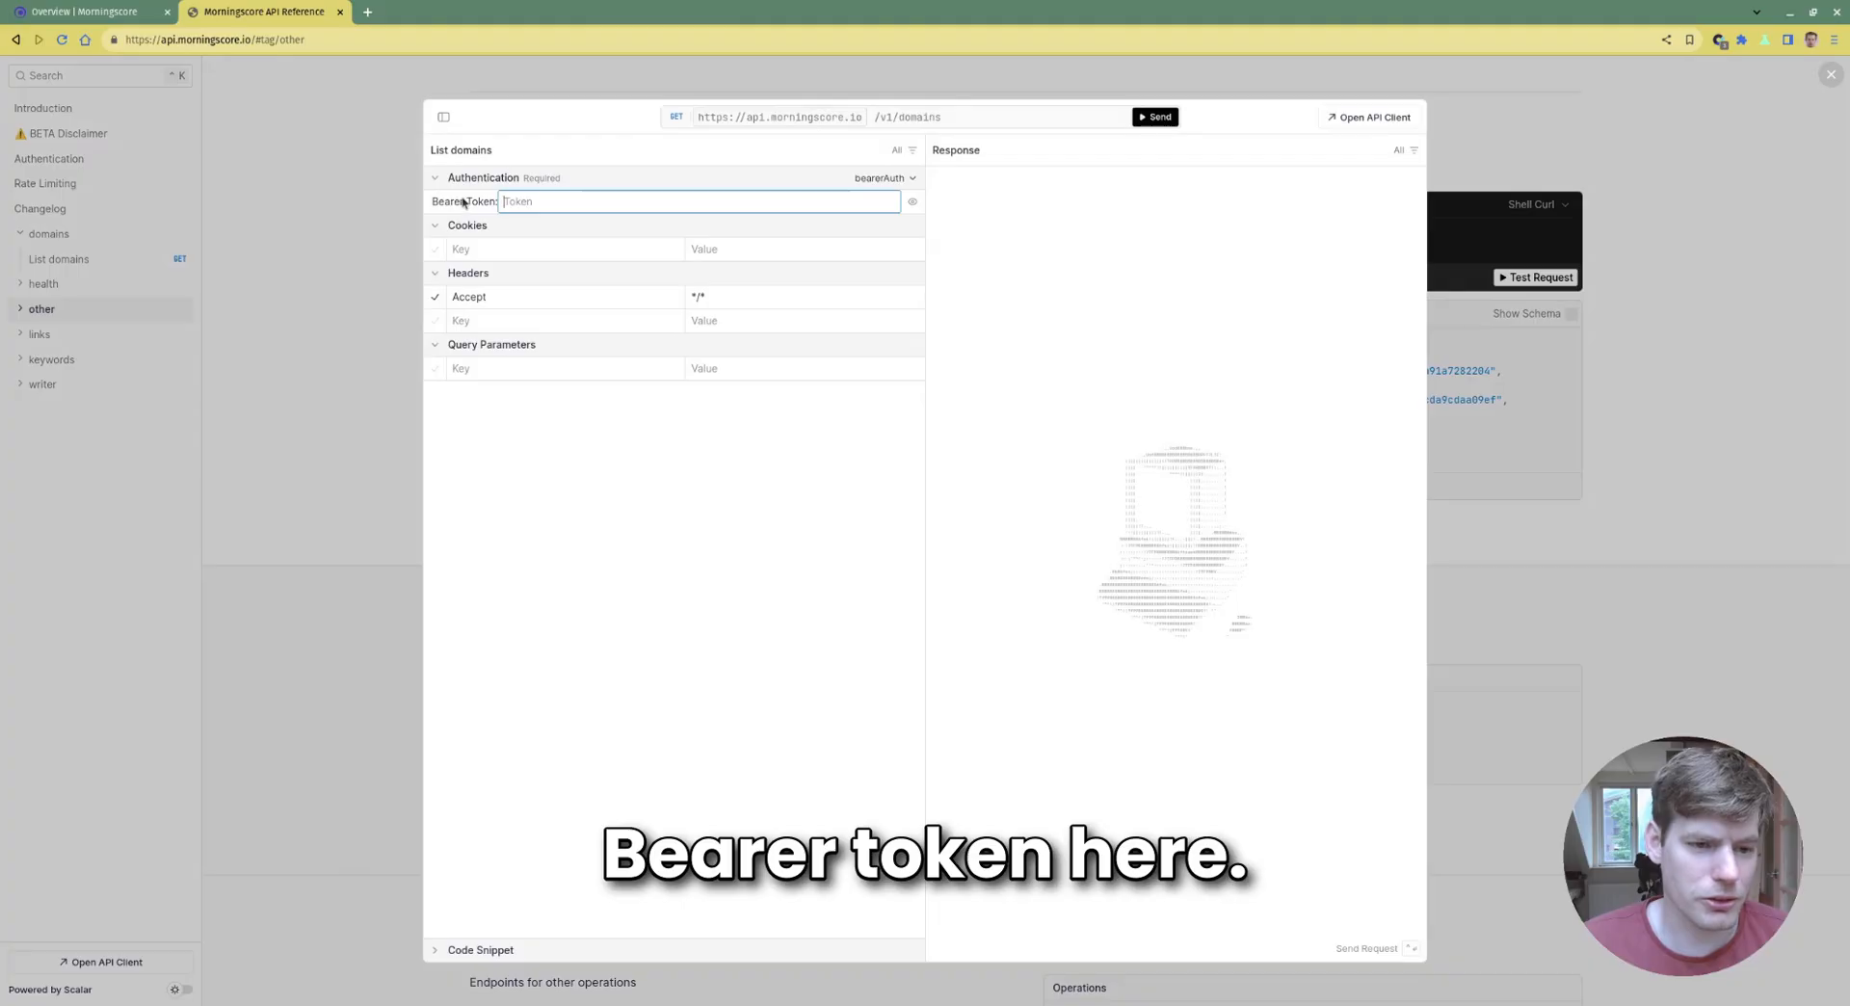
click(77, 11)
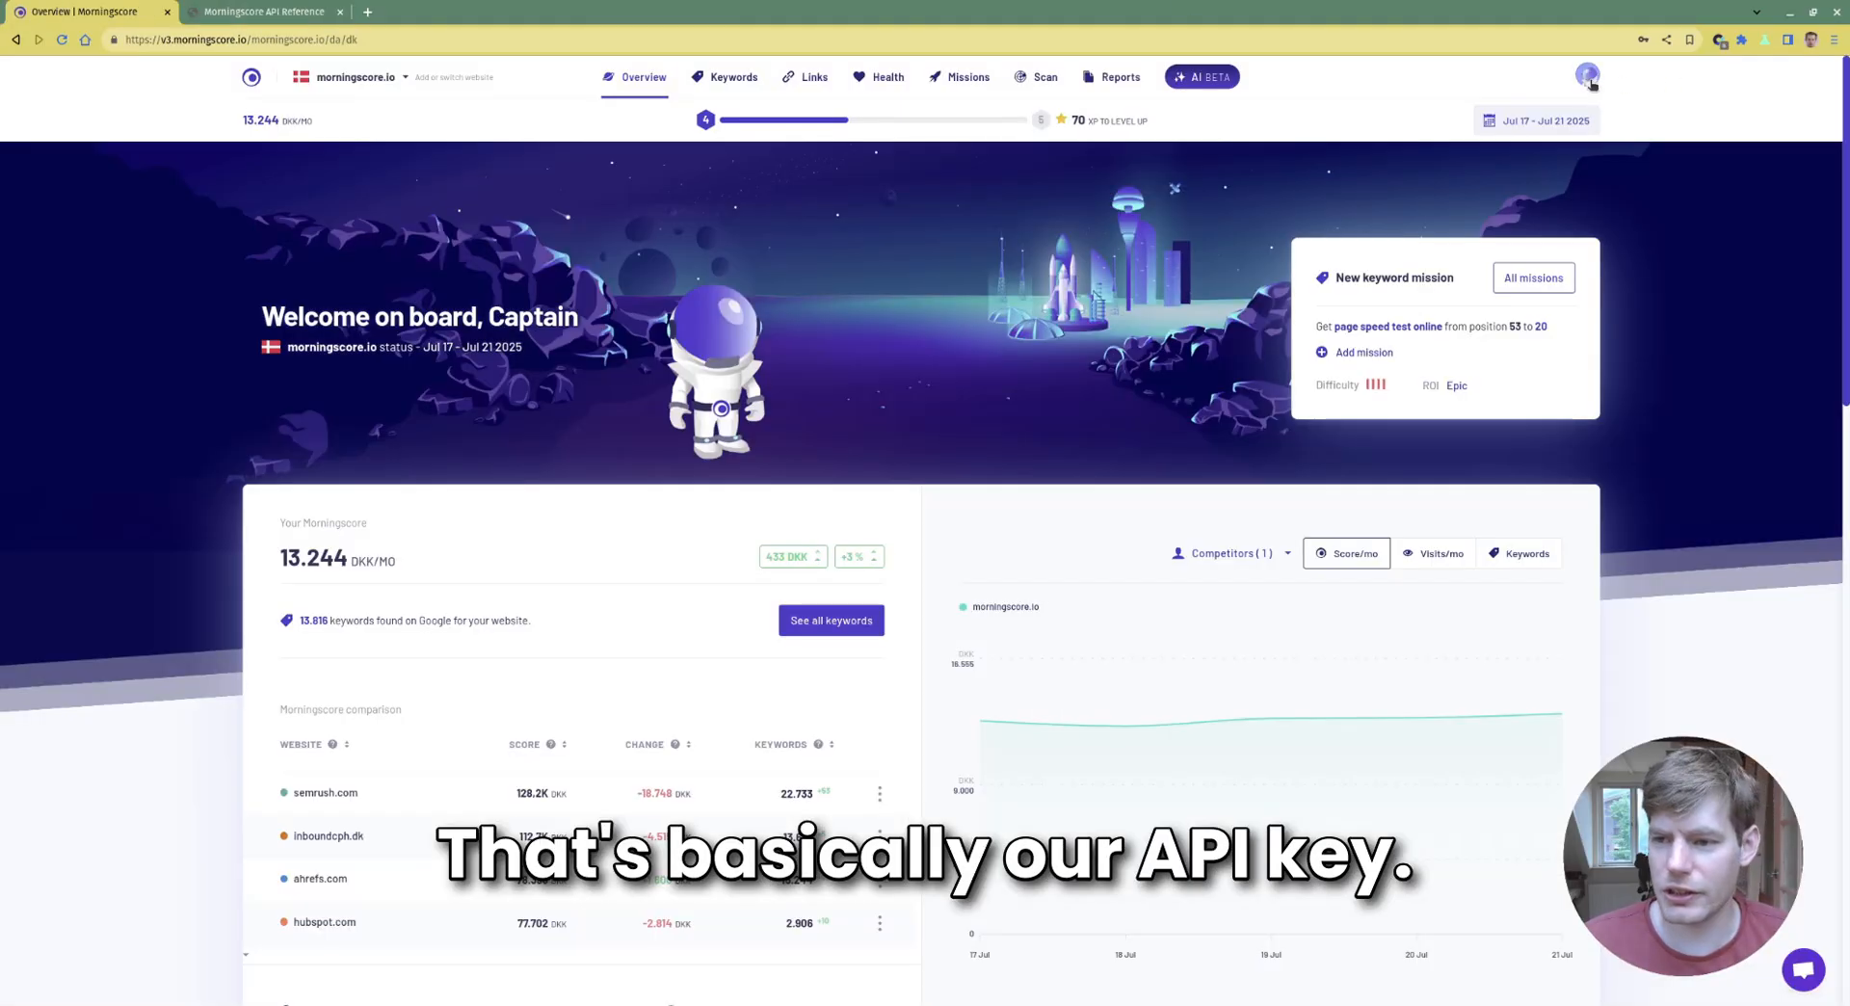
Select the company API key on Morningscore's Settings > API page
click(1588, 74)
click(1451, 302)
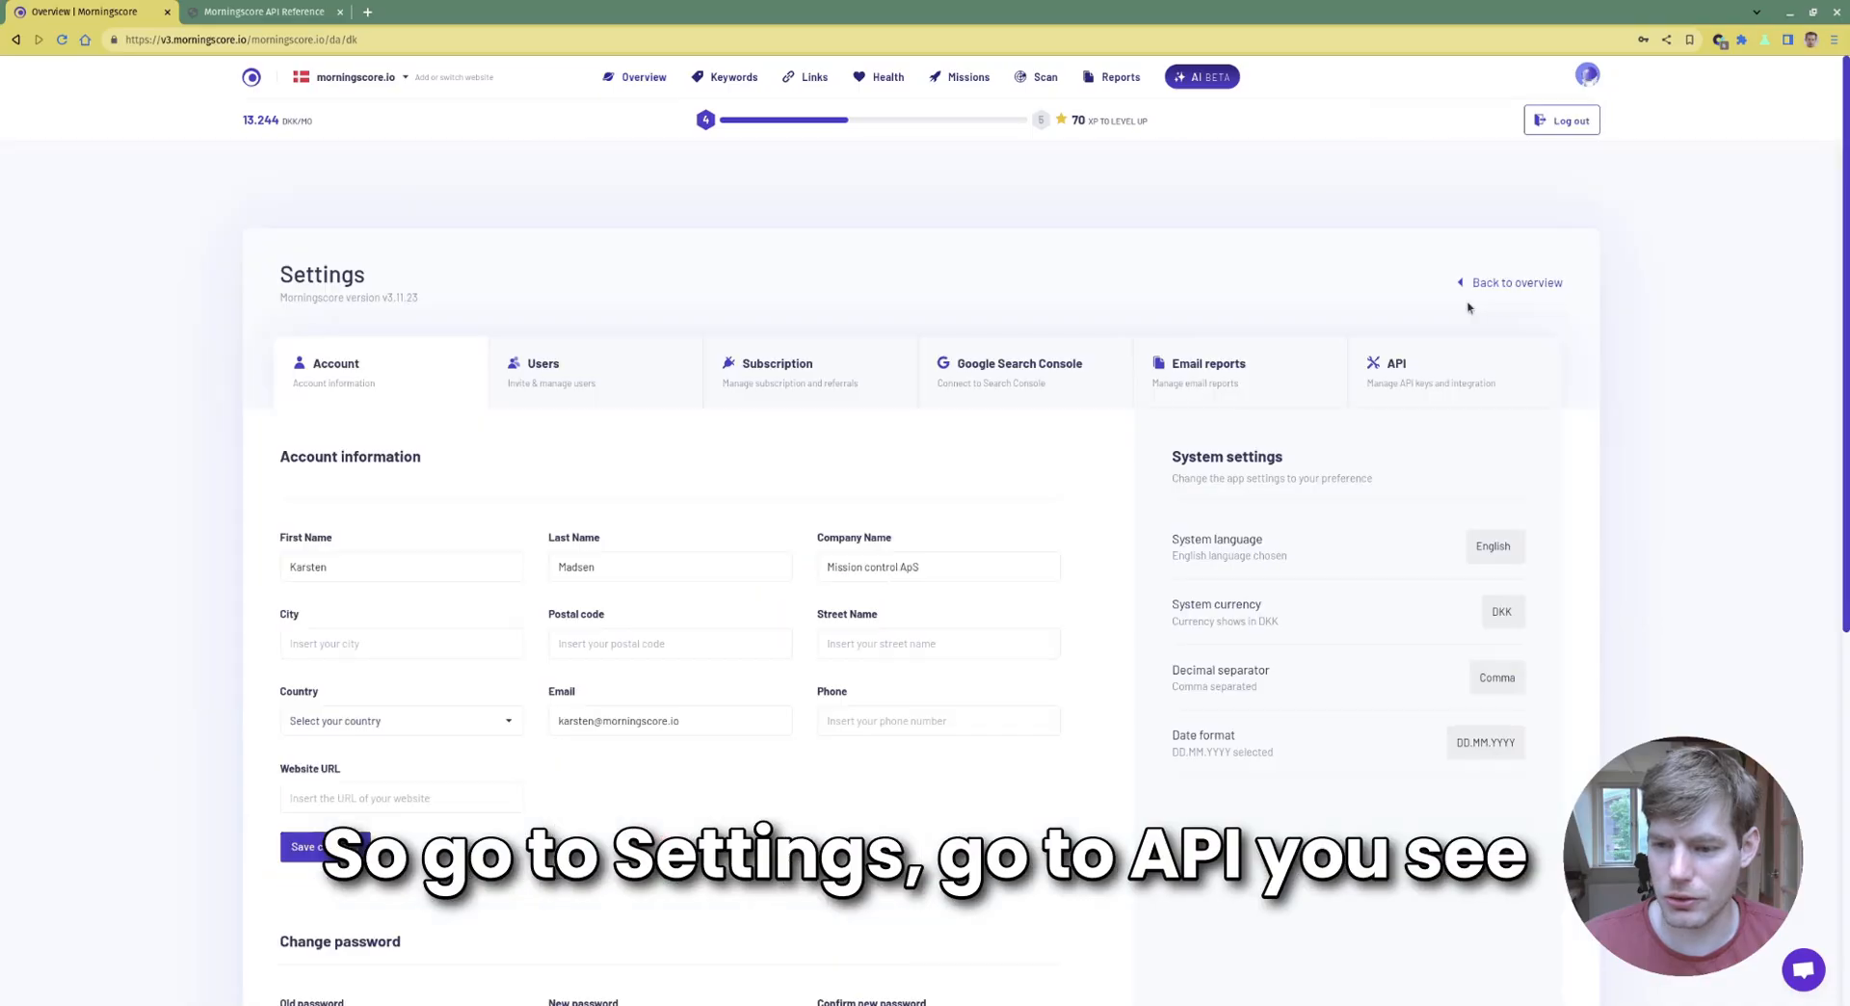
click(1452, 351)
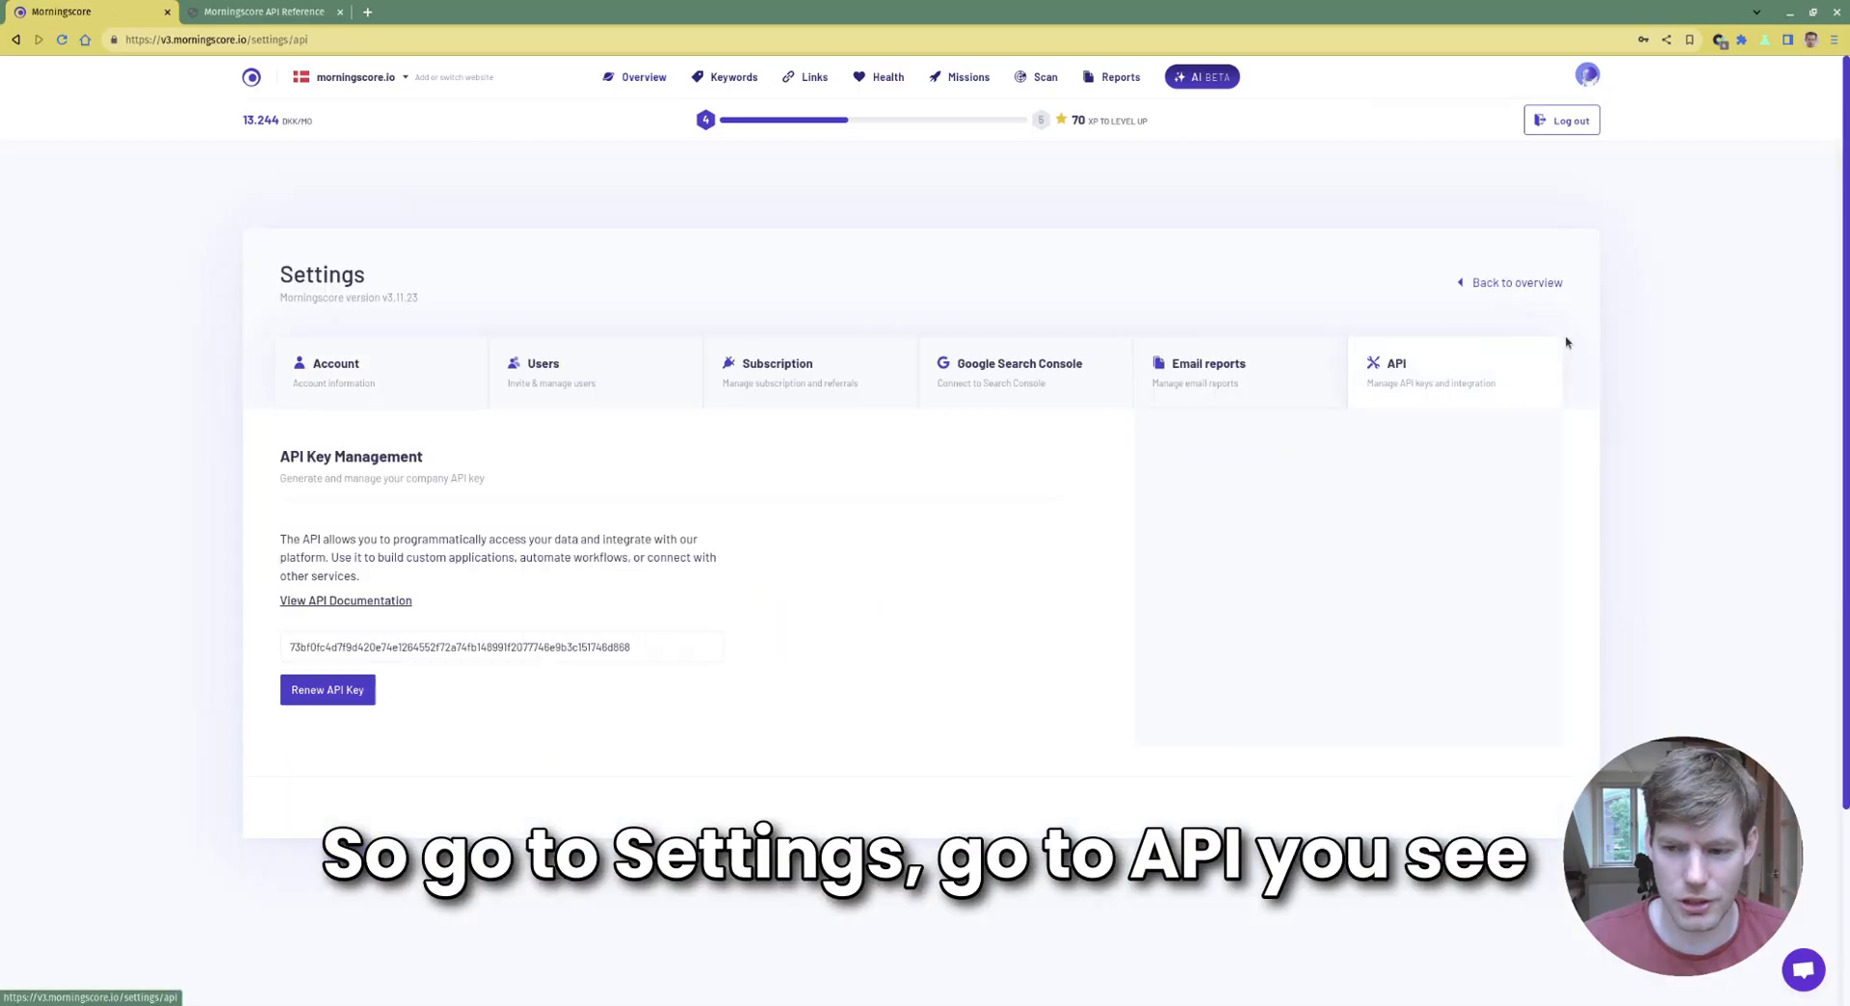
click(1587, 74)
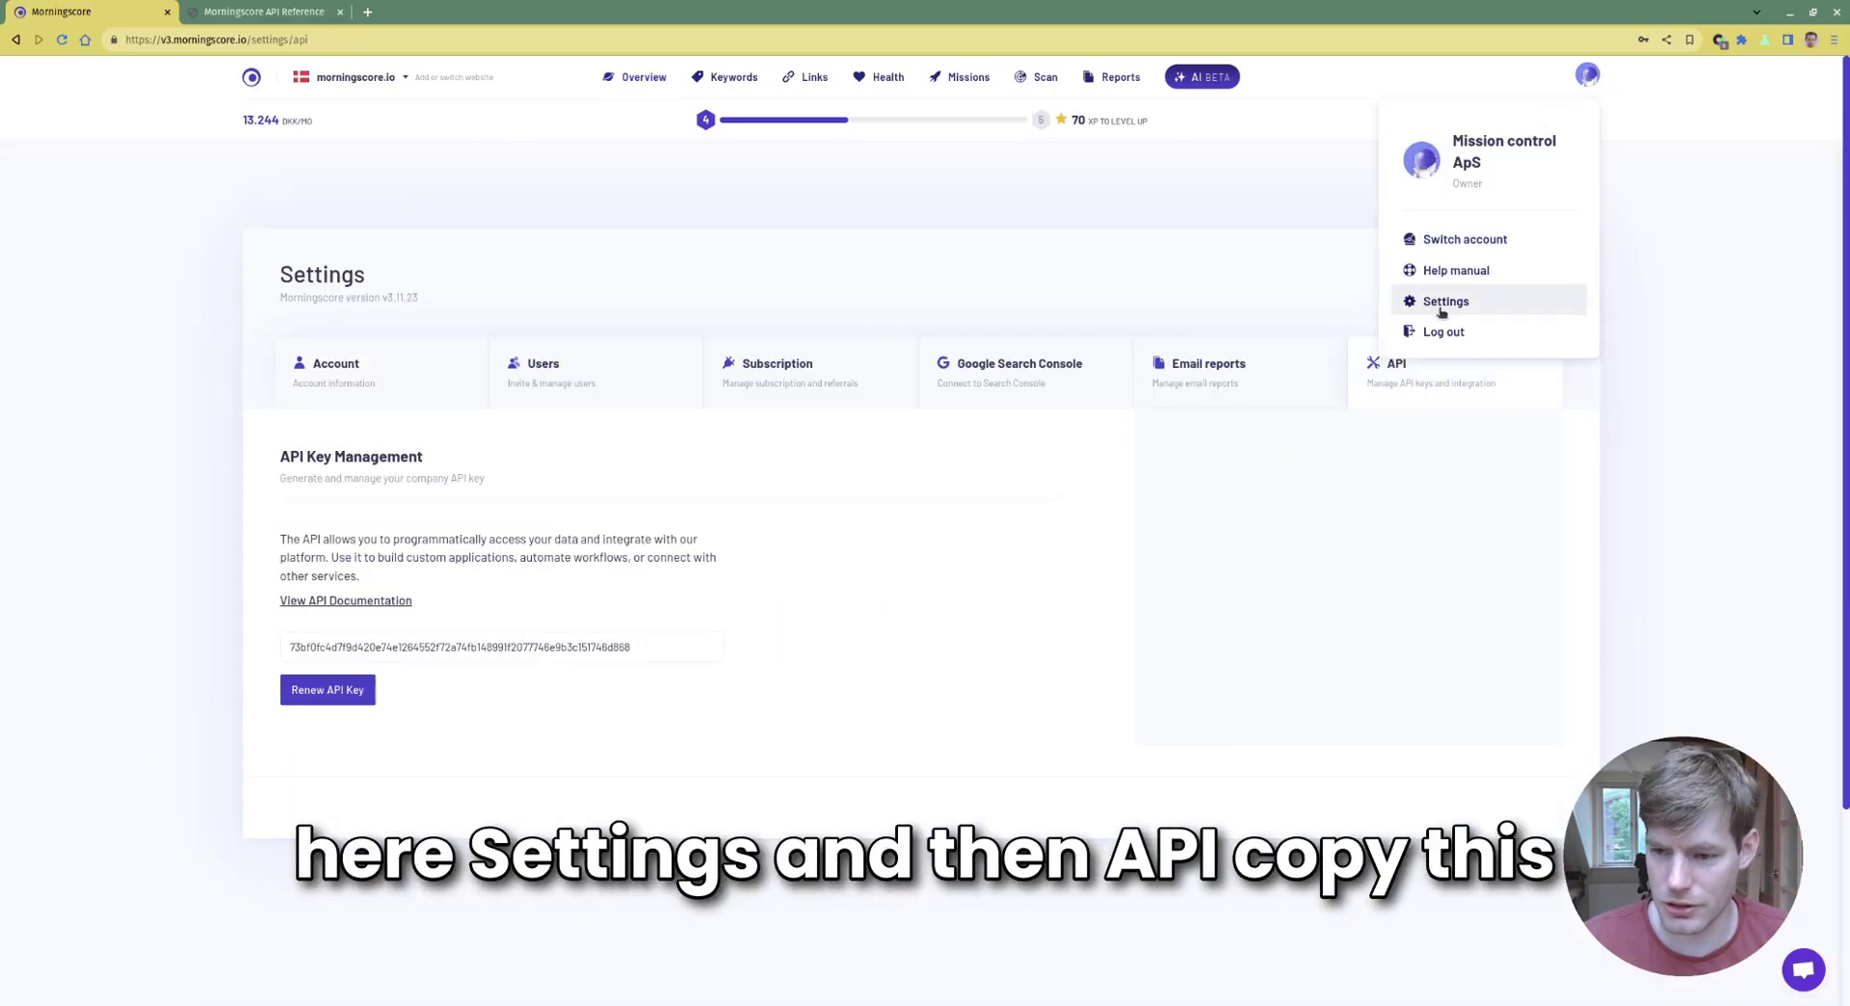
click(1422, 495)
click(528, 646)
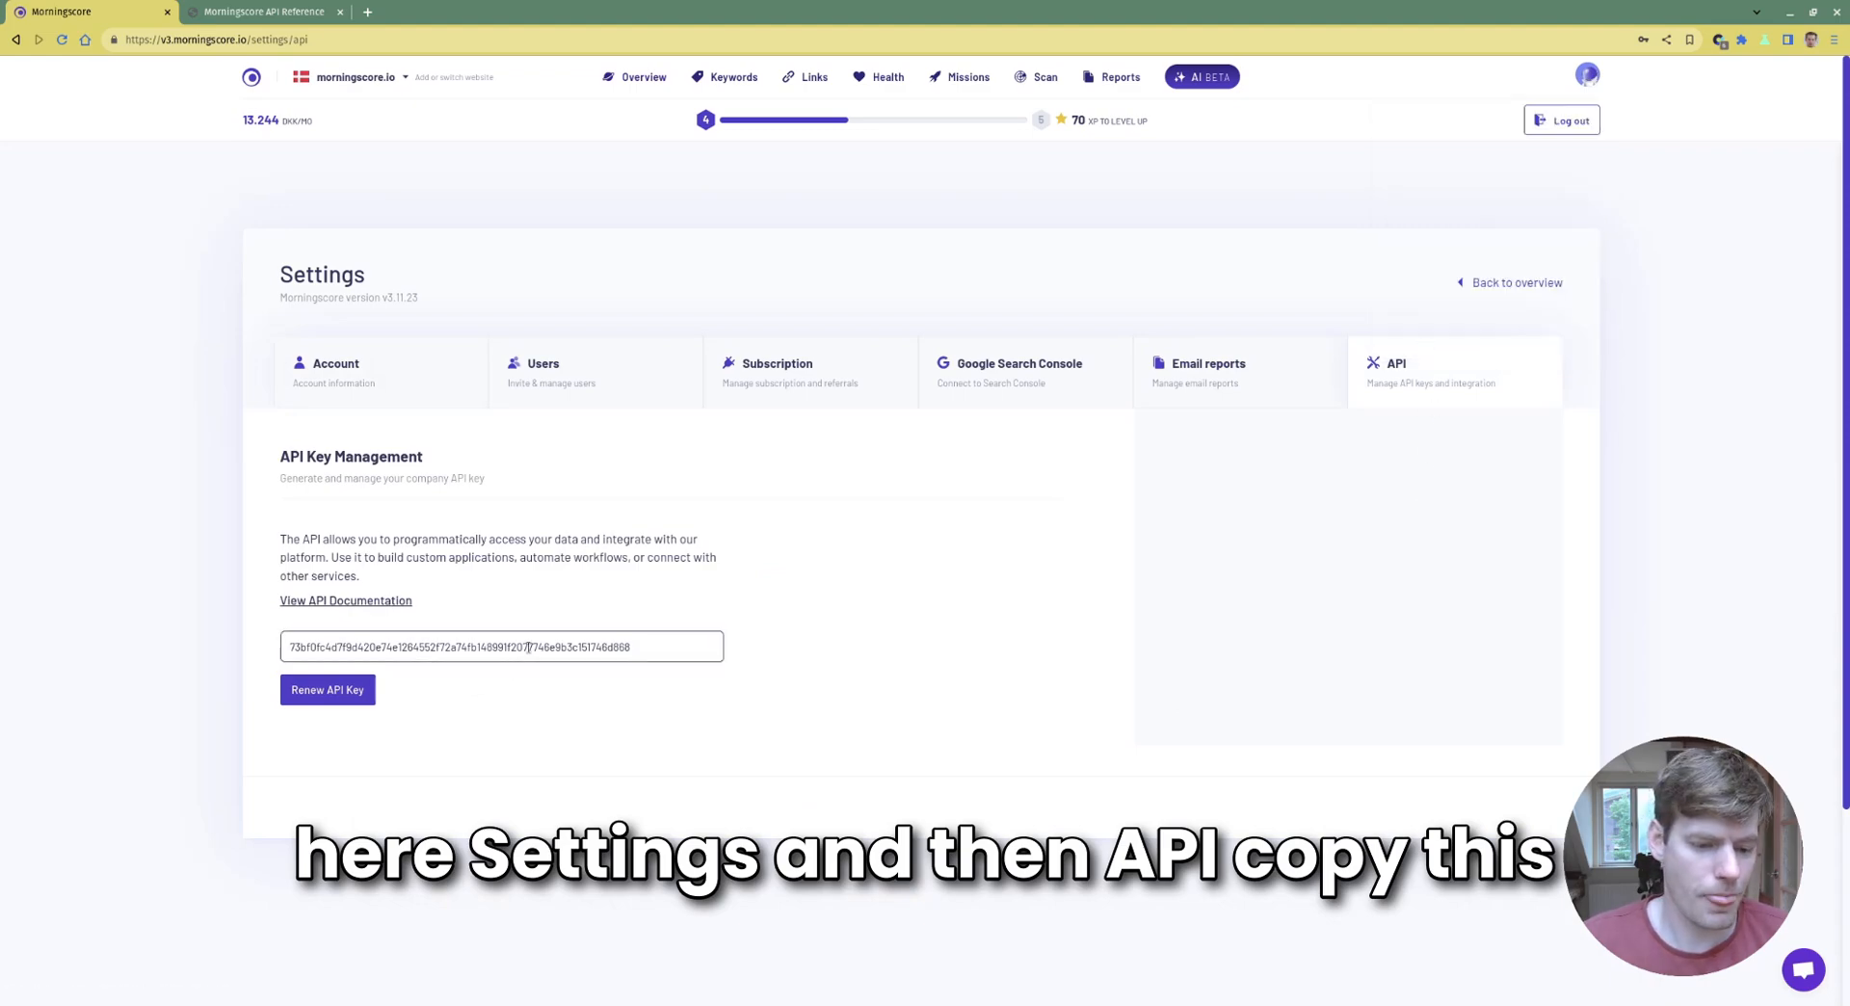
key(ctrl+a)
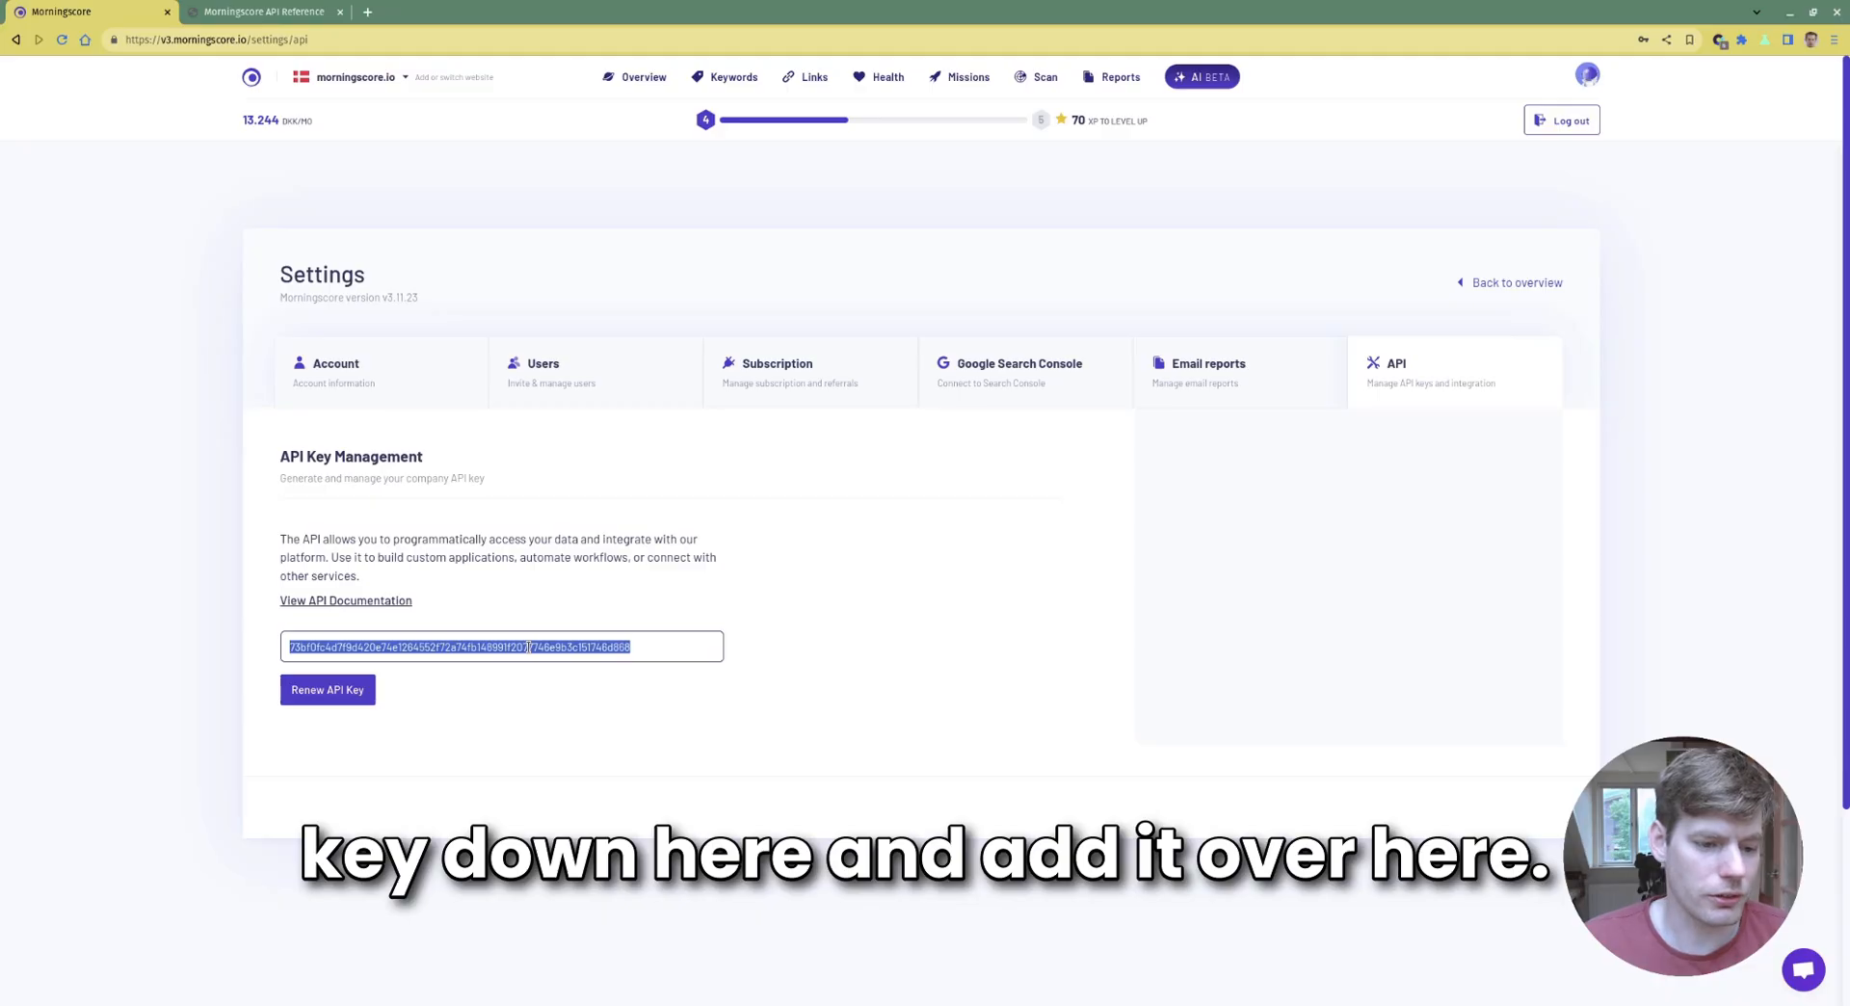
Paste the API key as the bearer token and send List domains, getting 200 OK
click(327, 15)
key(ctrl+v)
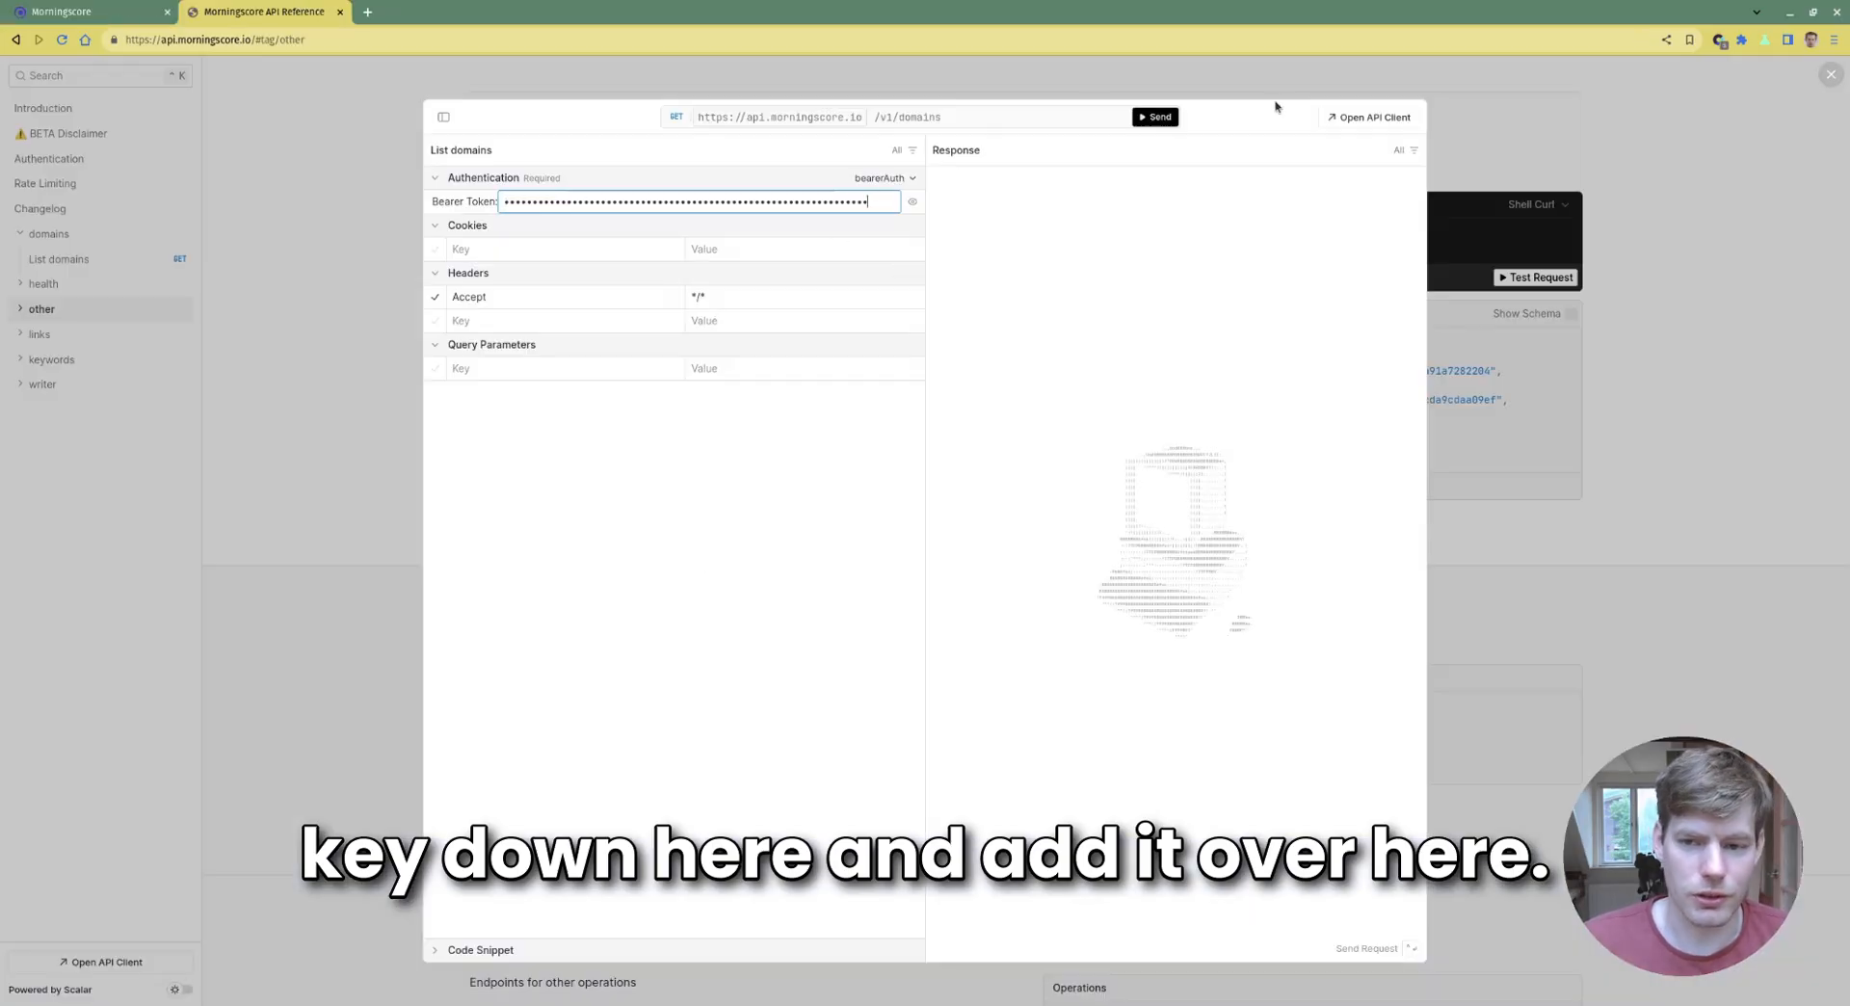
click(1161, 117)
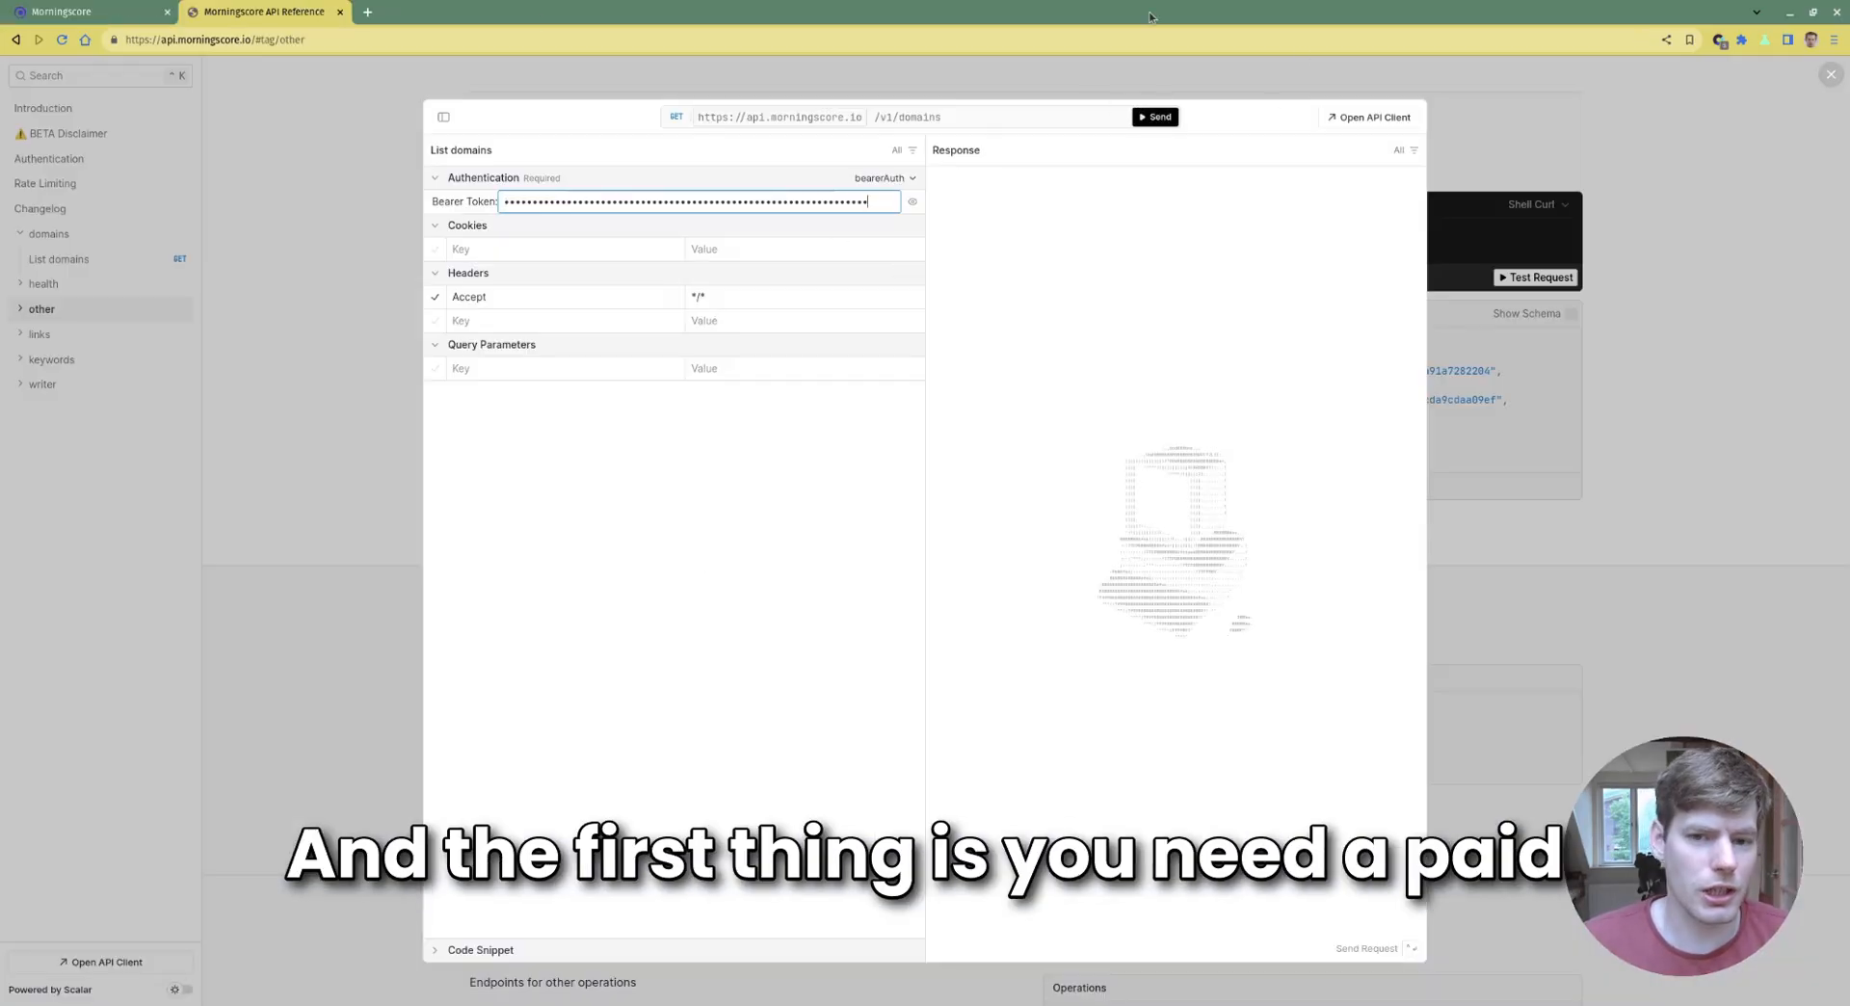
Load the Morningscore pricing page in a new browser tab
click(363, 12)
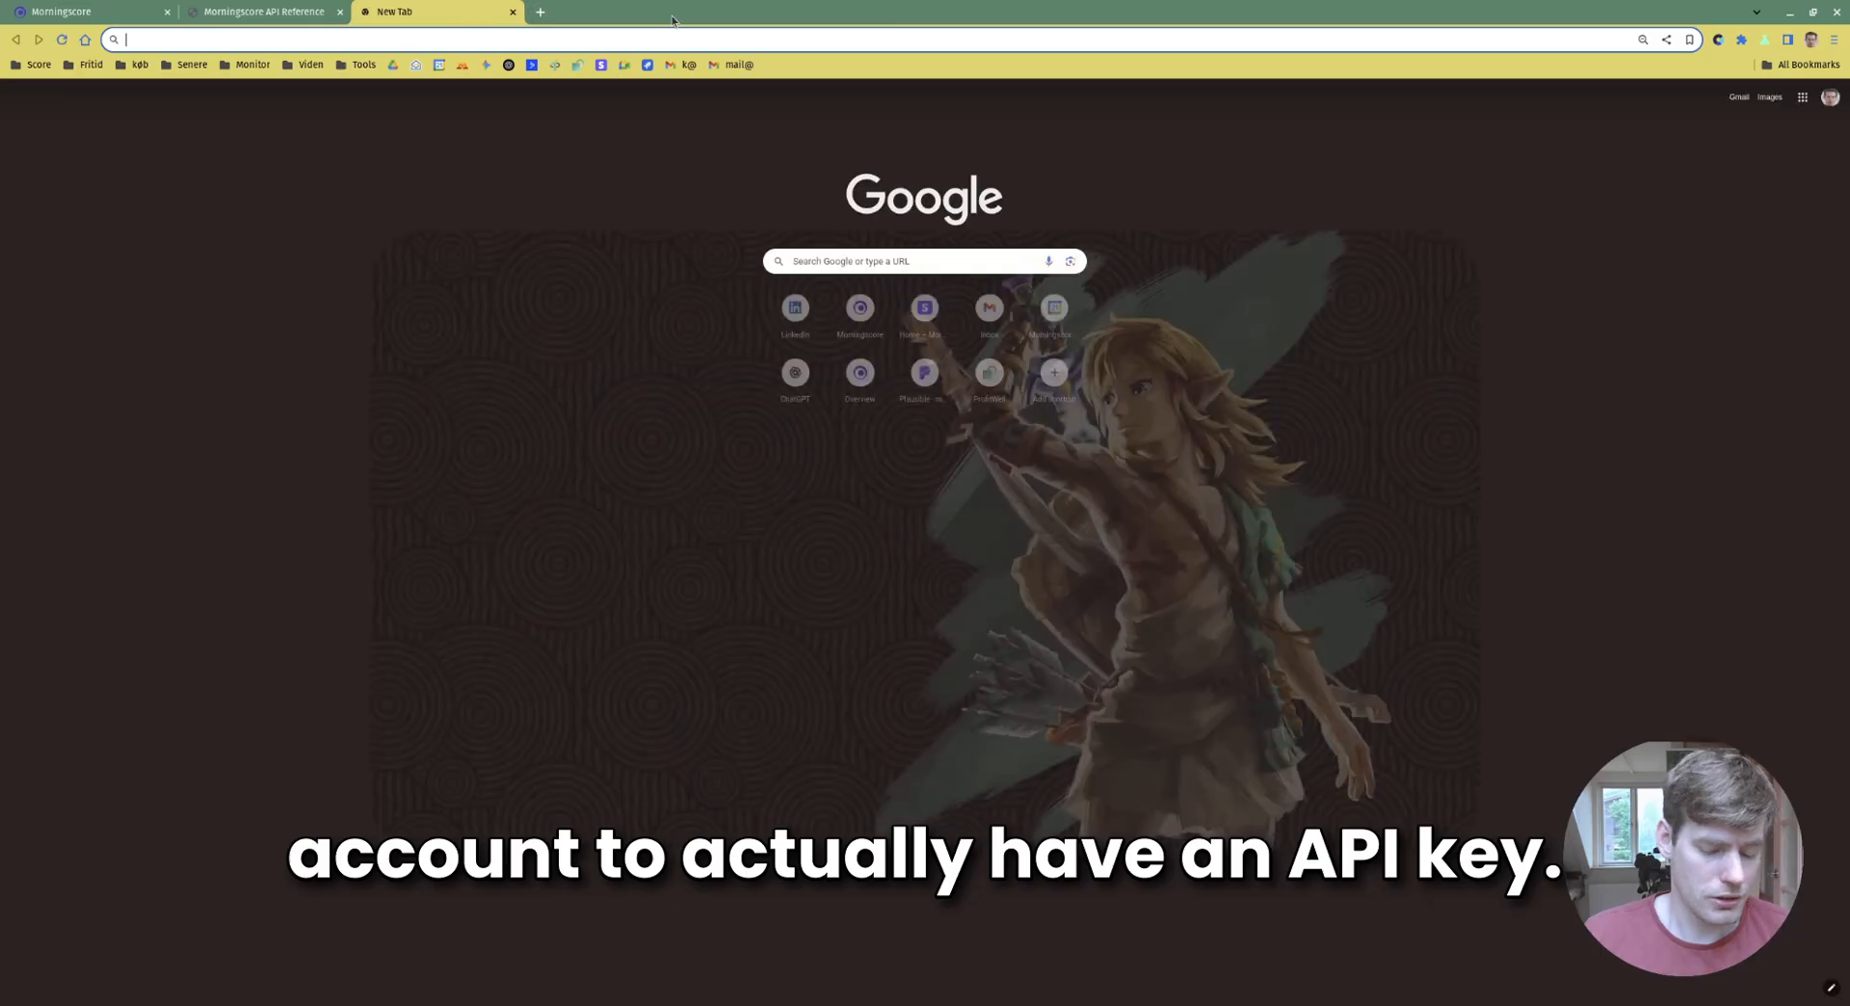
text(mor)
key(Return)
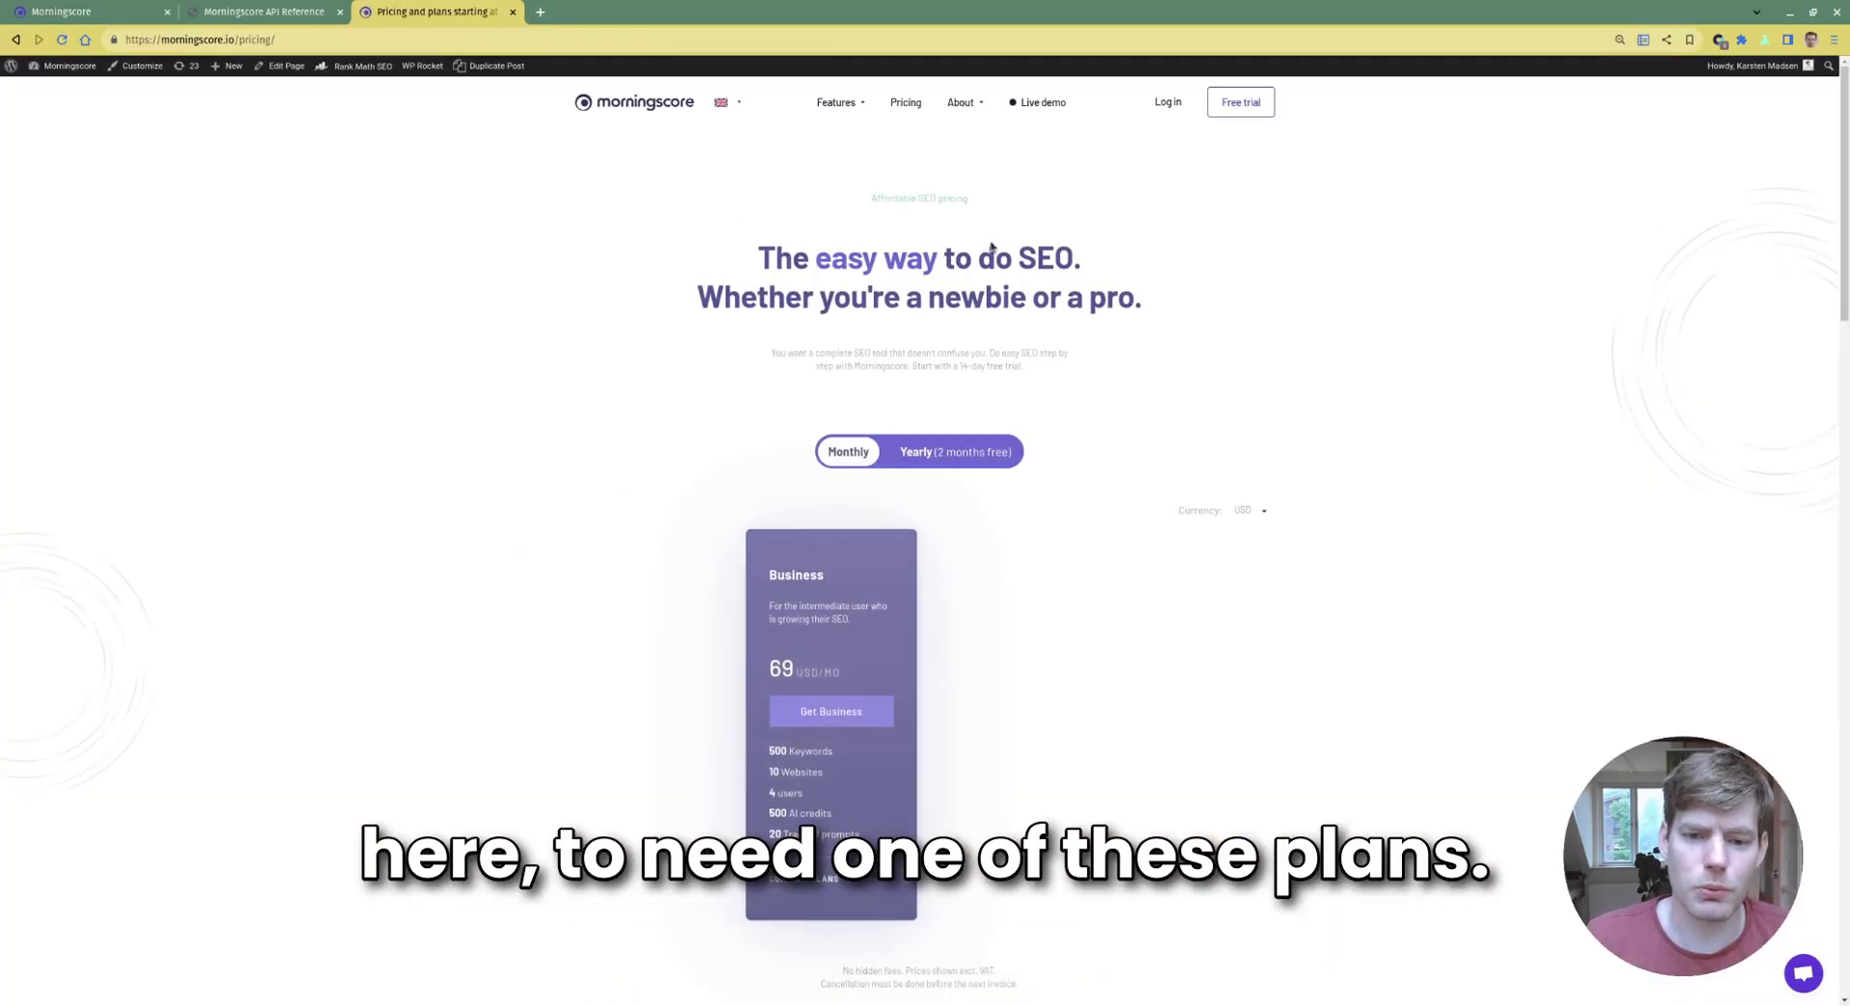
Review the Lite, Business, Pro and Premium plan cards, highlighting the Lite plan's features
scroll(994, 256, down, 2)
scroll(867, 308, up, 1)
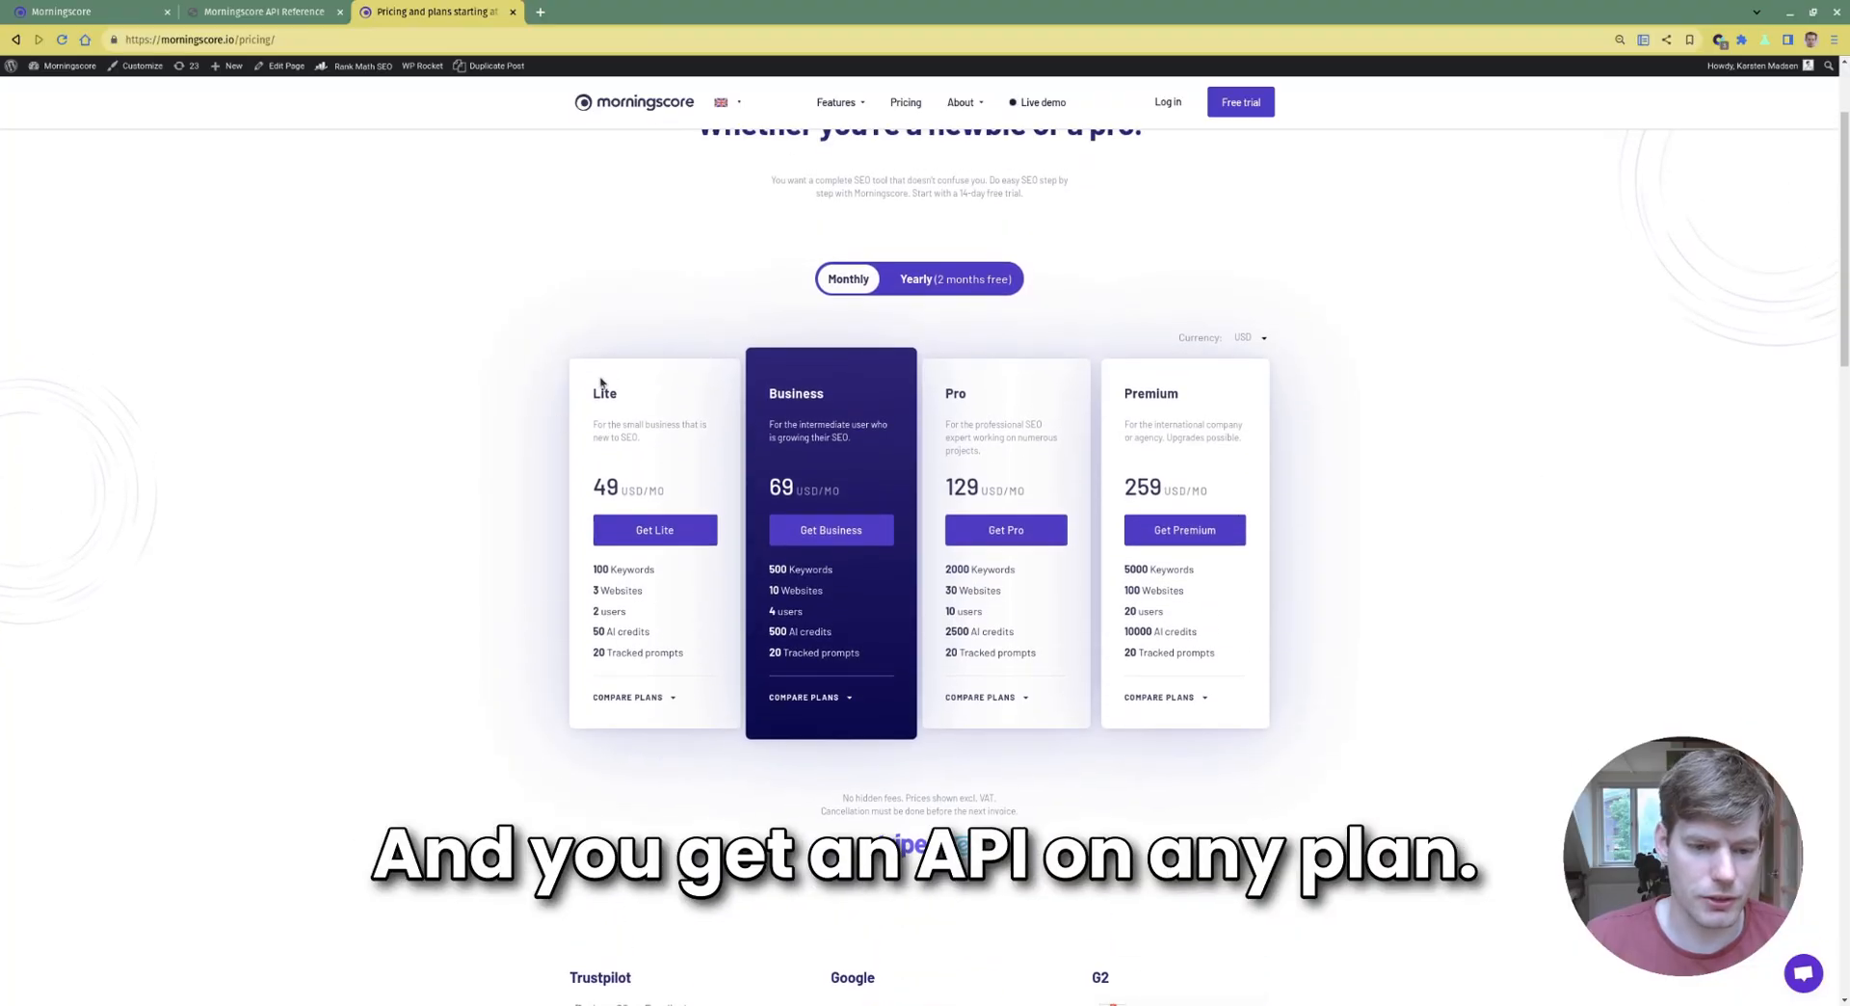
double_click(605, 395)
drag(610, 408, 1262, 711)
click(672, 627)
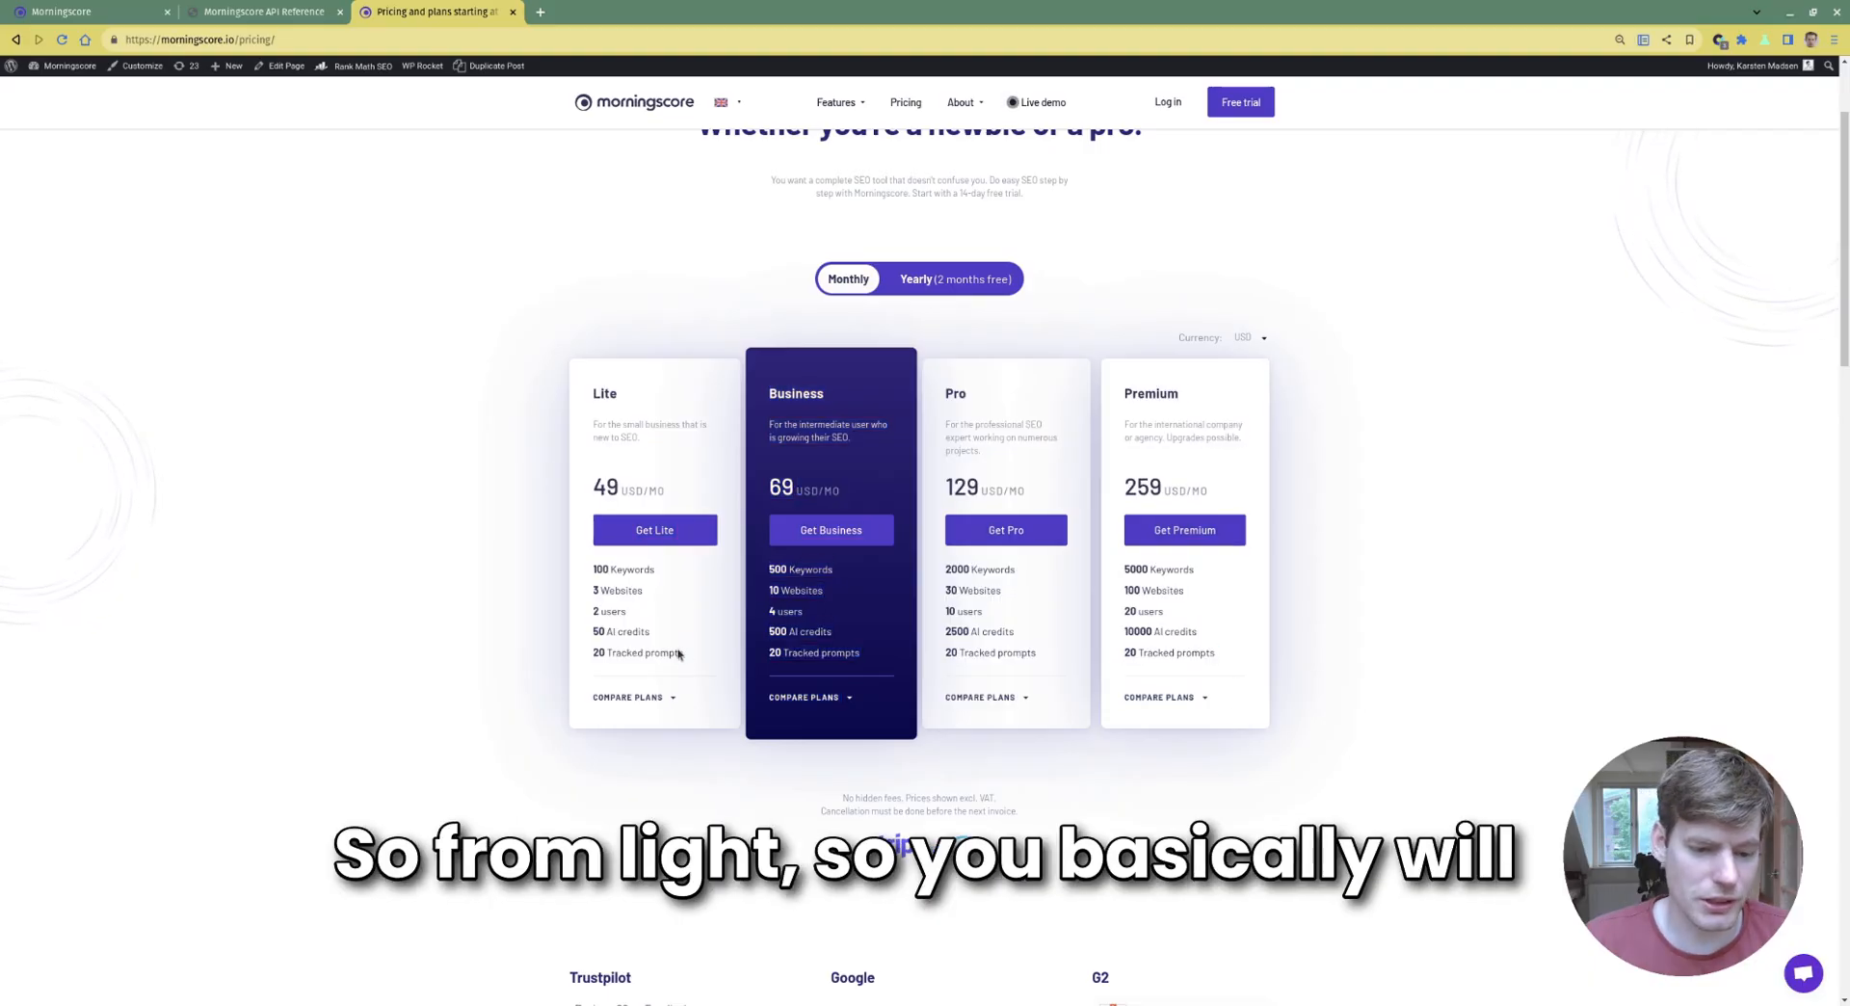
drag(683, 655, 1161, 700)
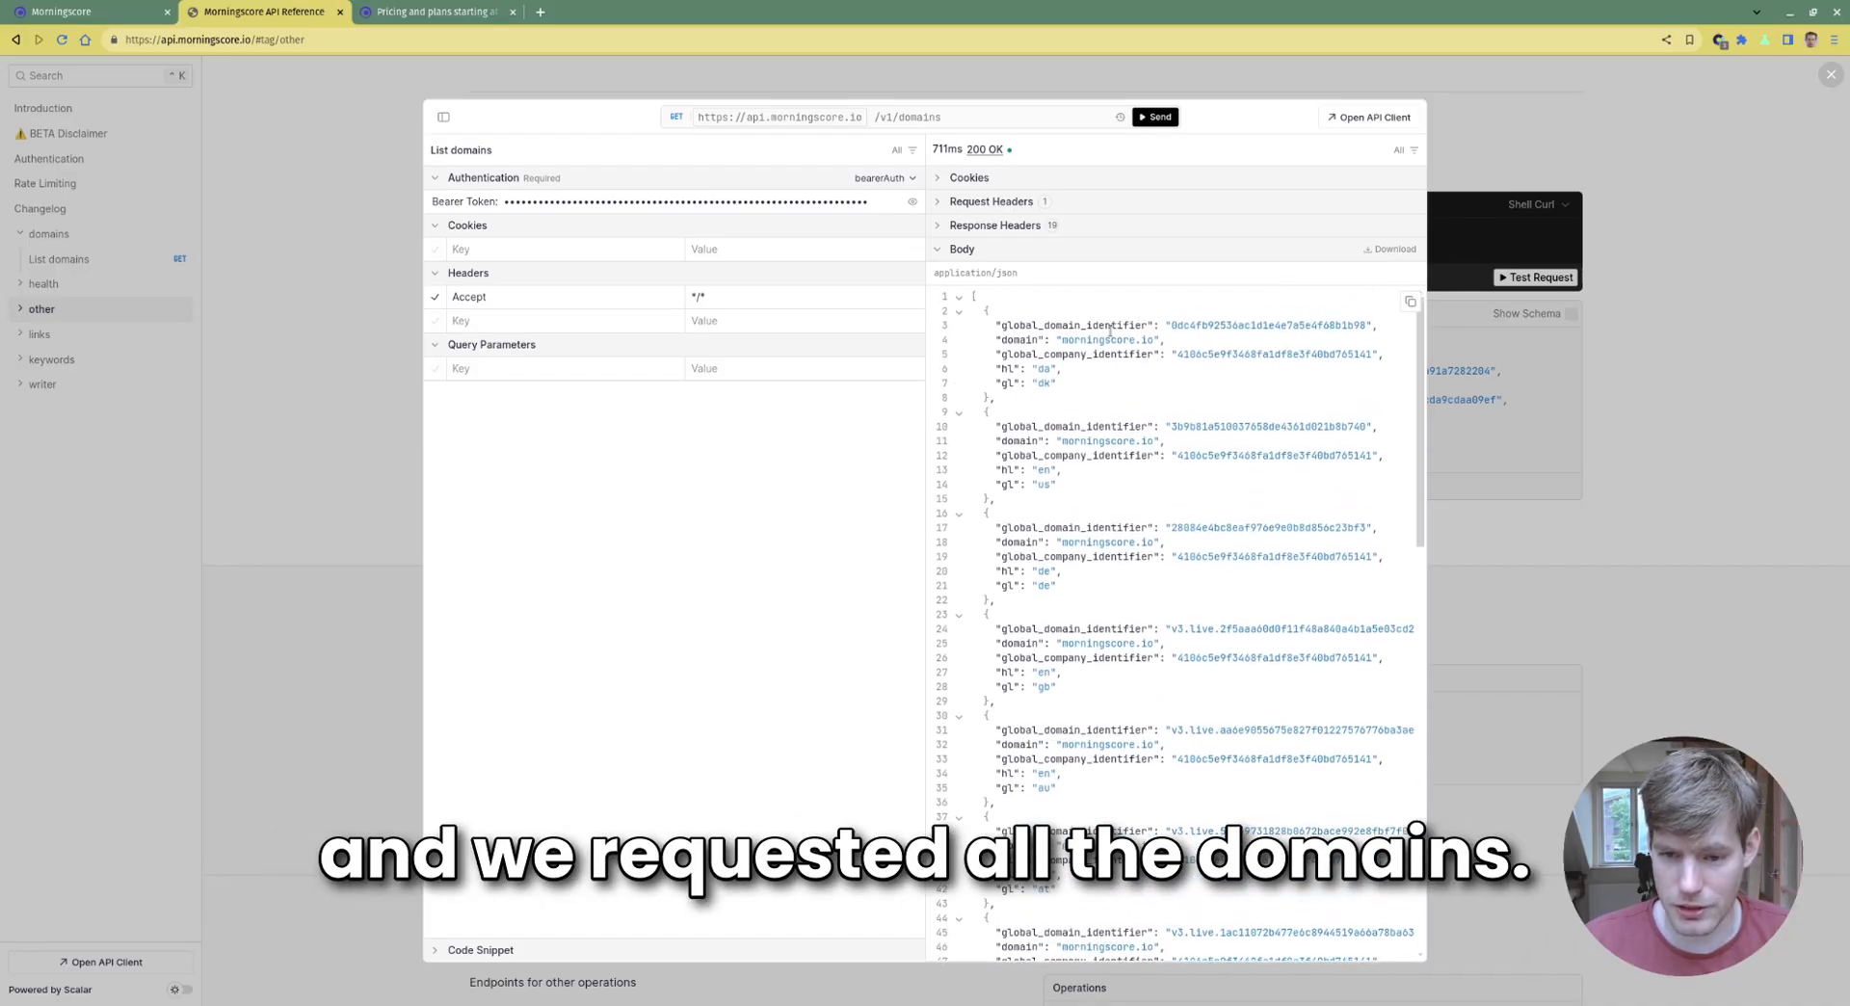
Select the second domain's global_domain_identifier in the response, then close the request client
drag(996, 325, 1082, 385)
click(1125, 340)
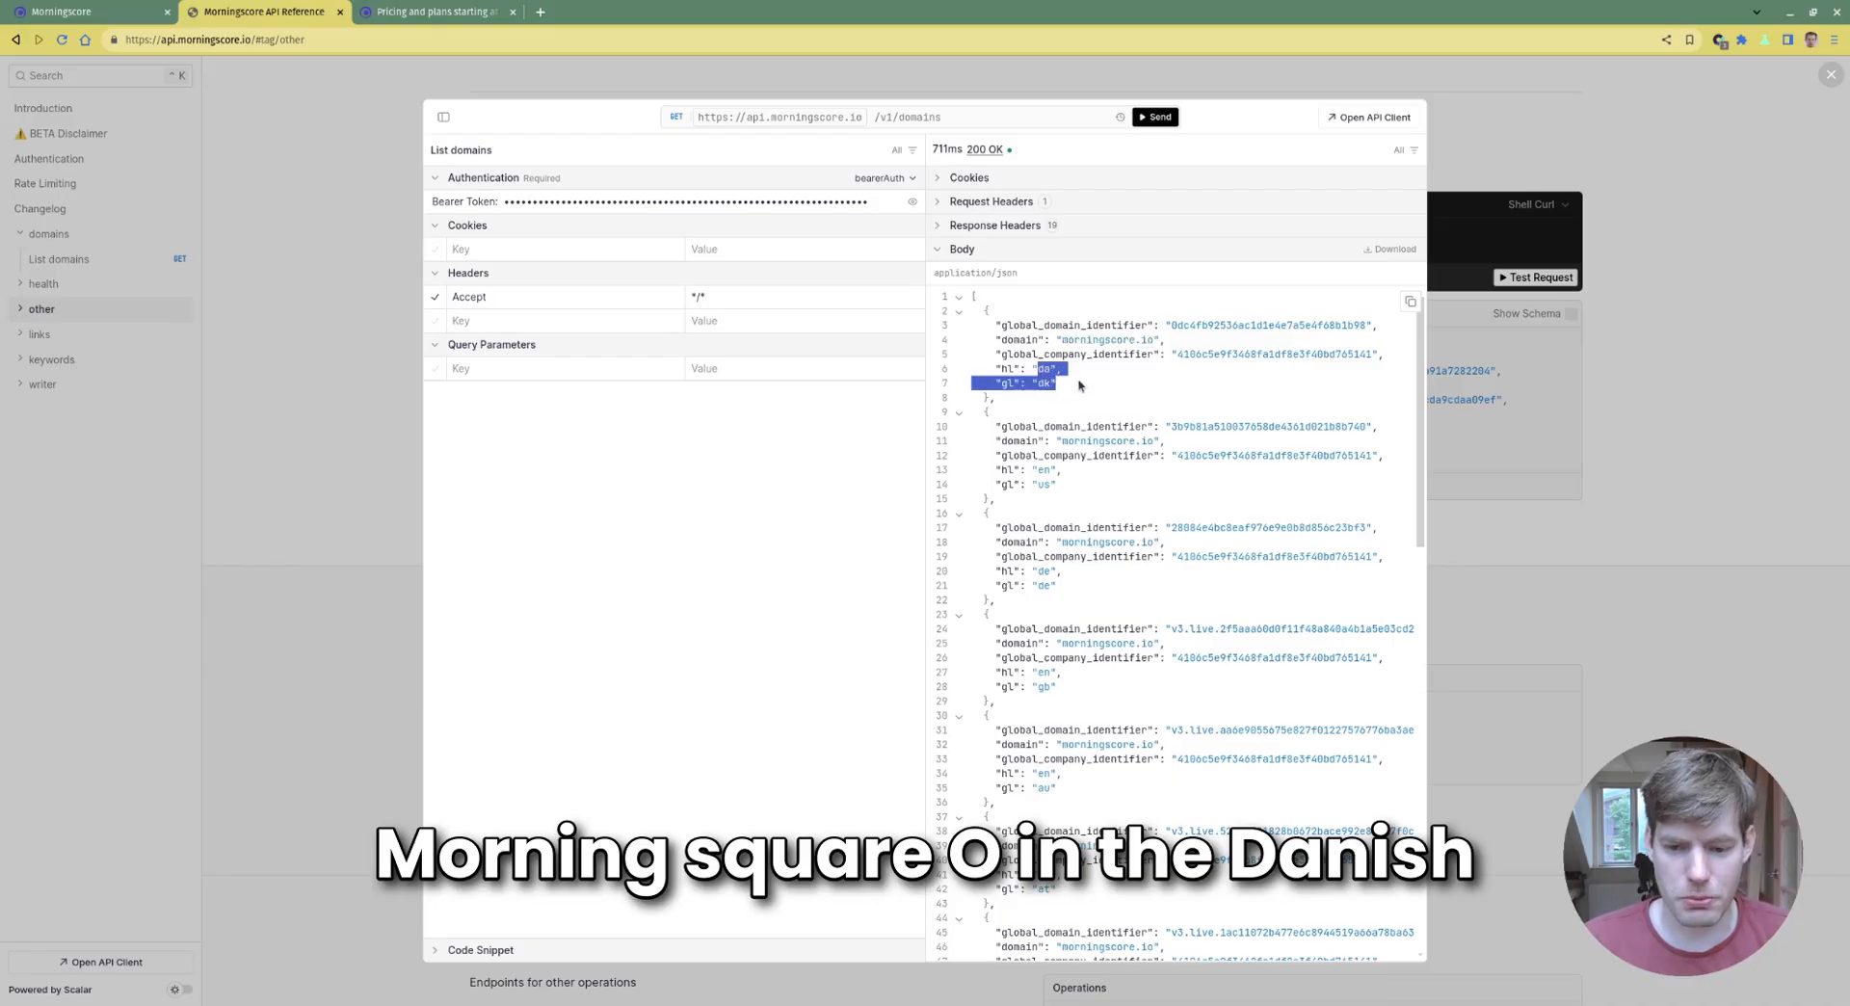
click(1082, 386)
drag(974, 476, 1079, 486)
click(1193, 499)
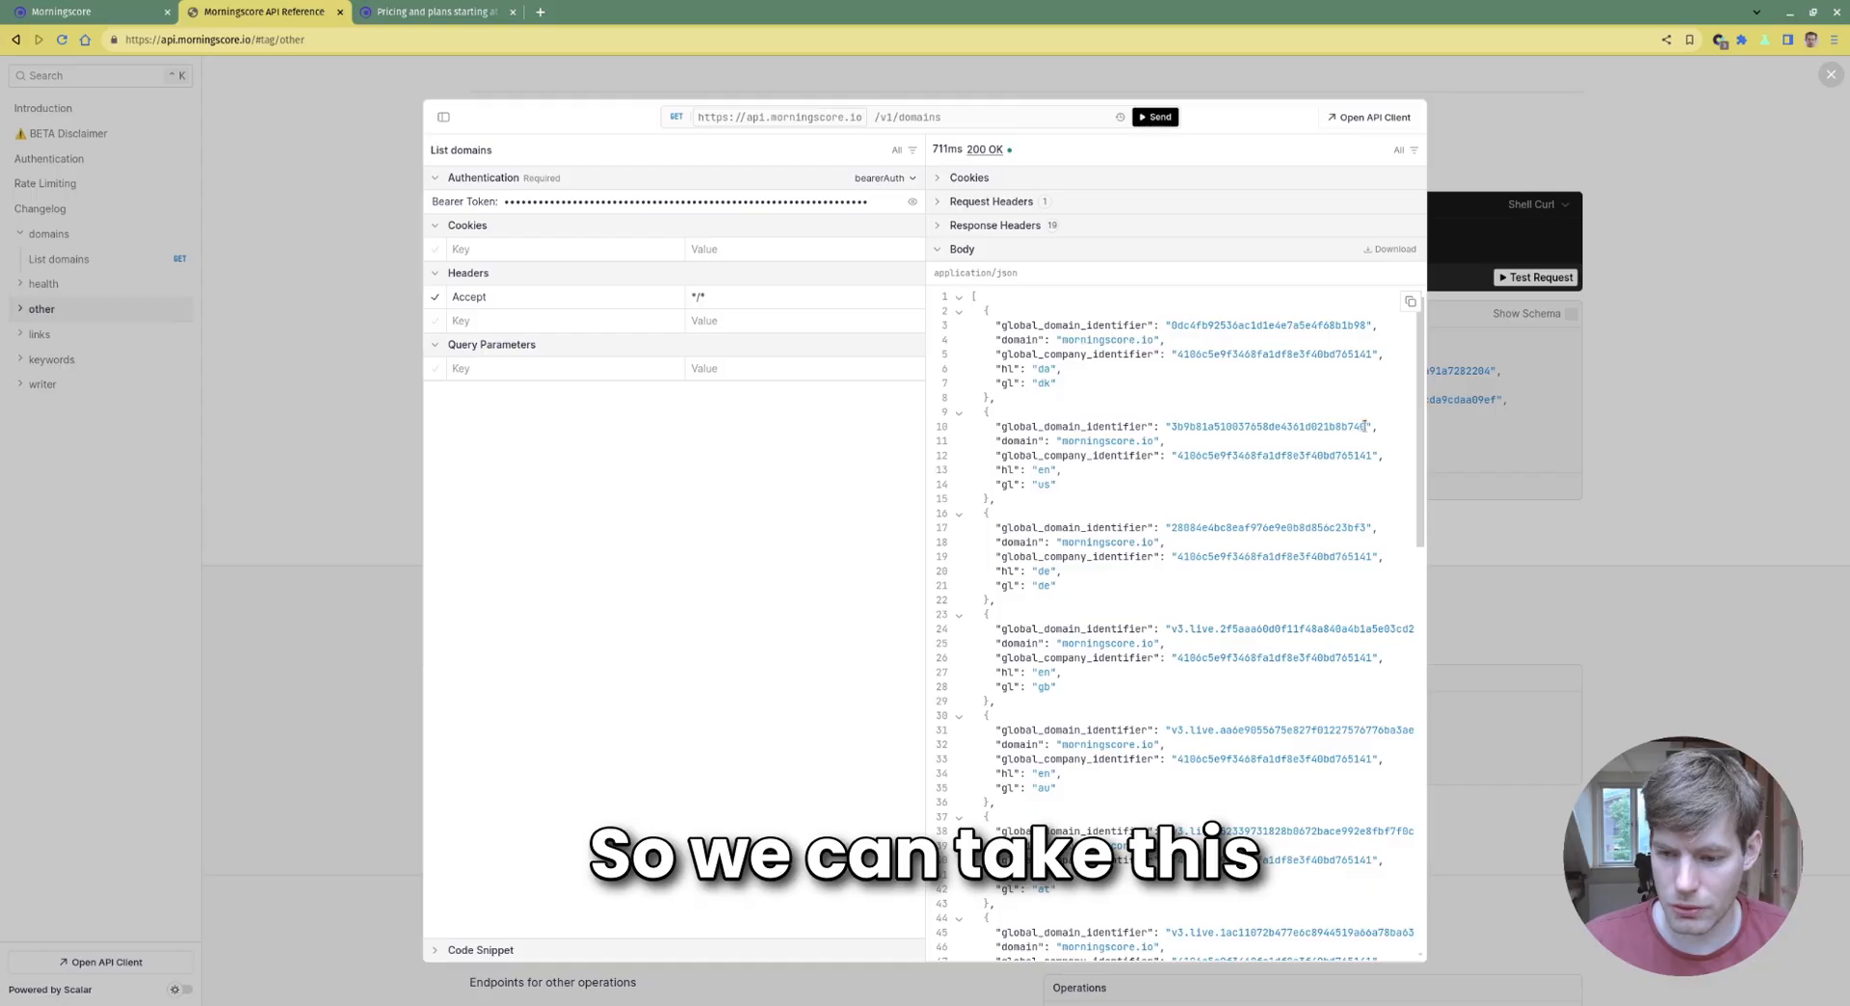
drag(1365, 426, 1173, 425)
key(ctrl+c)
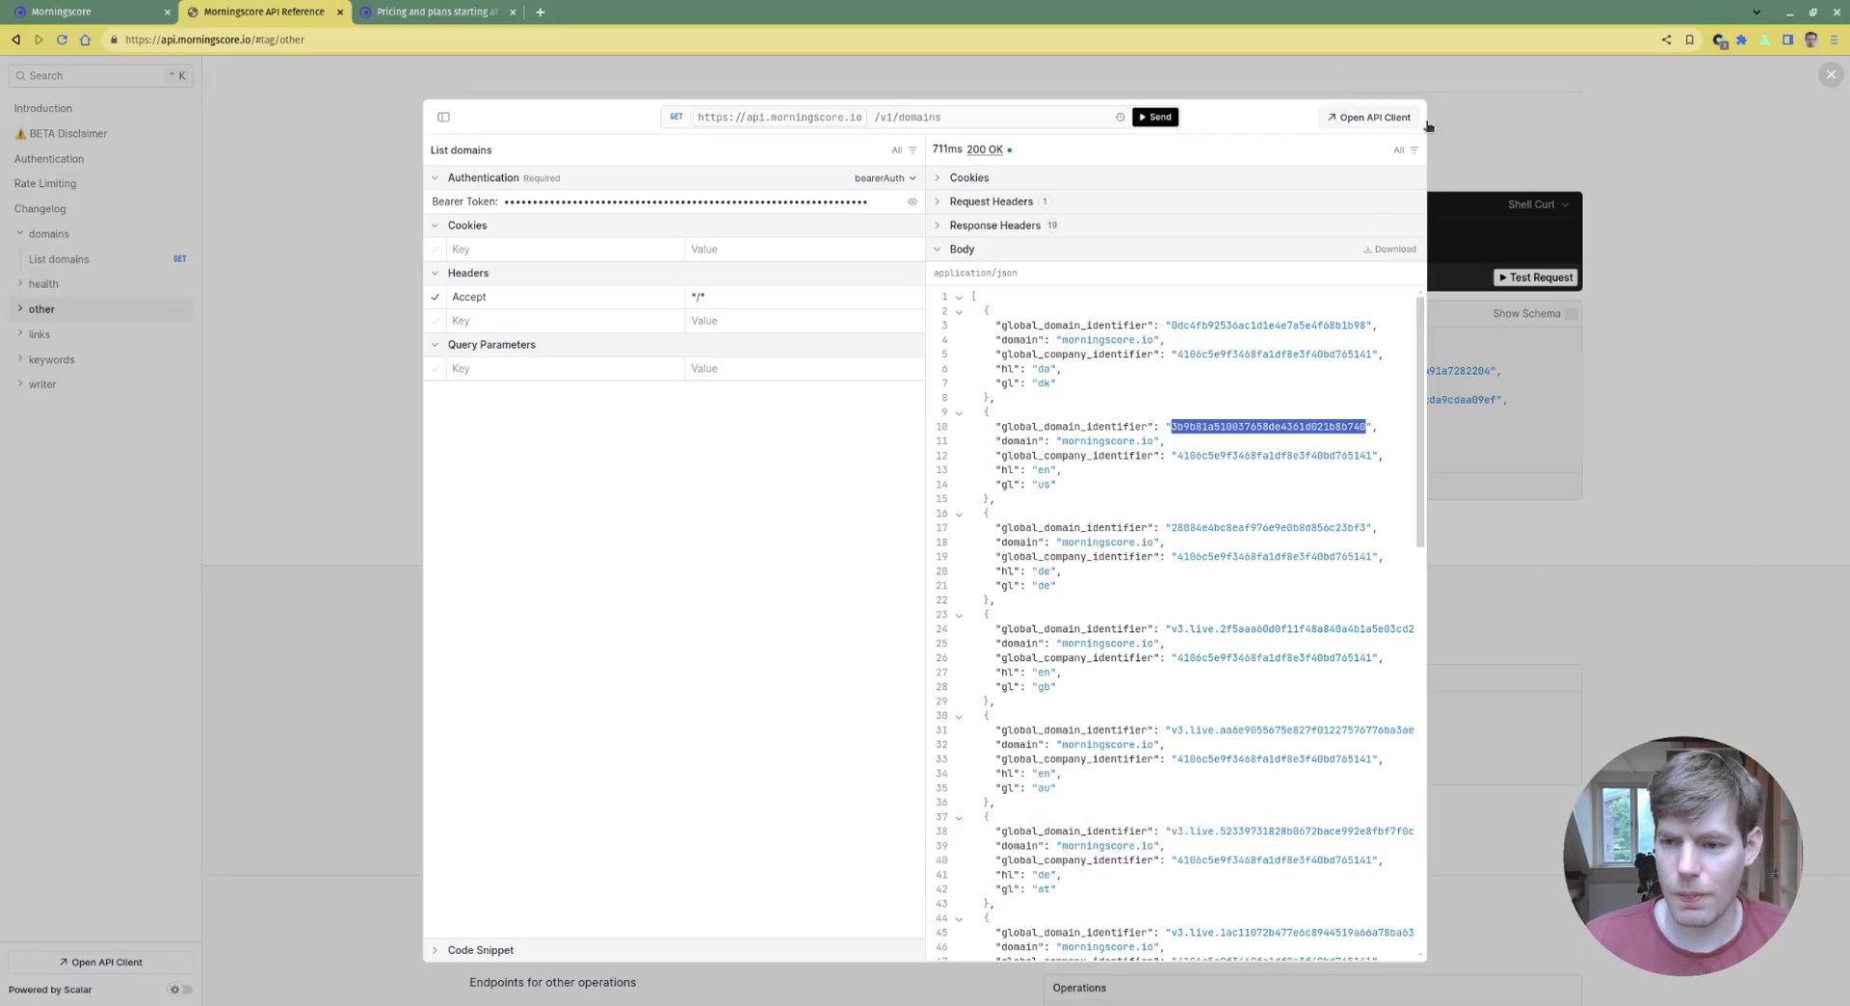
key(Escape)
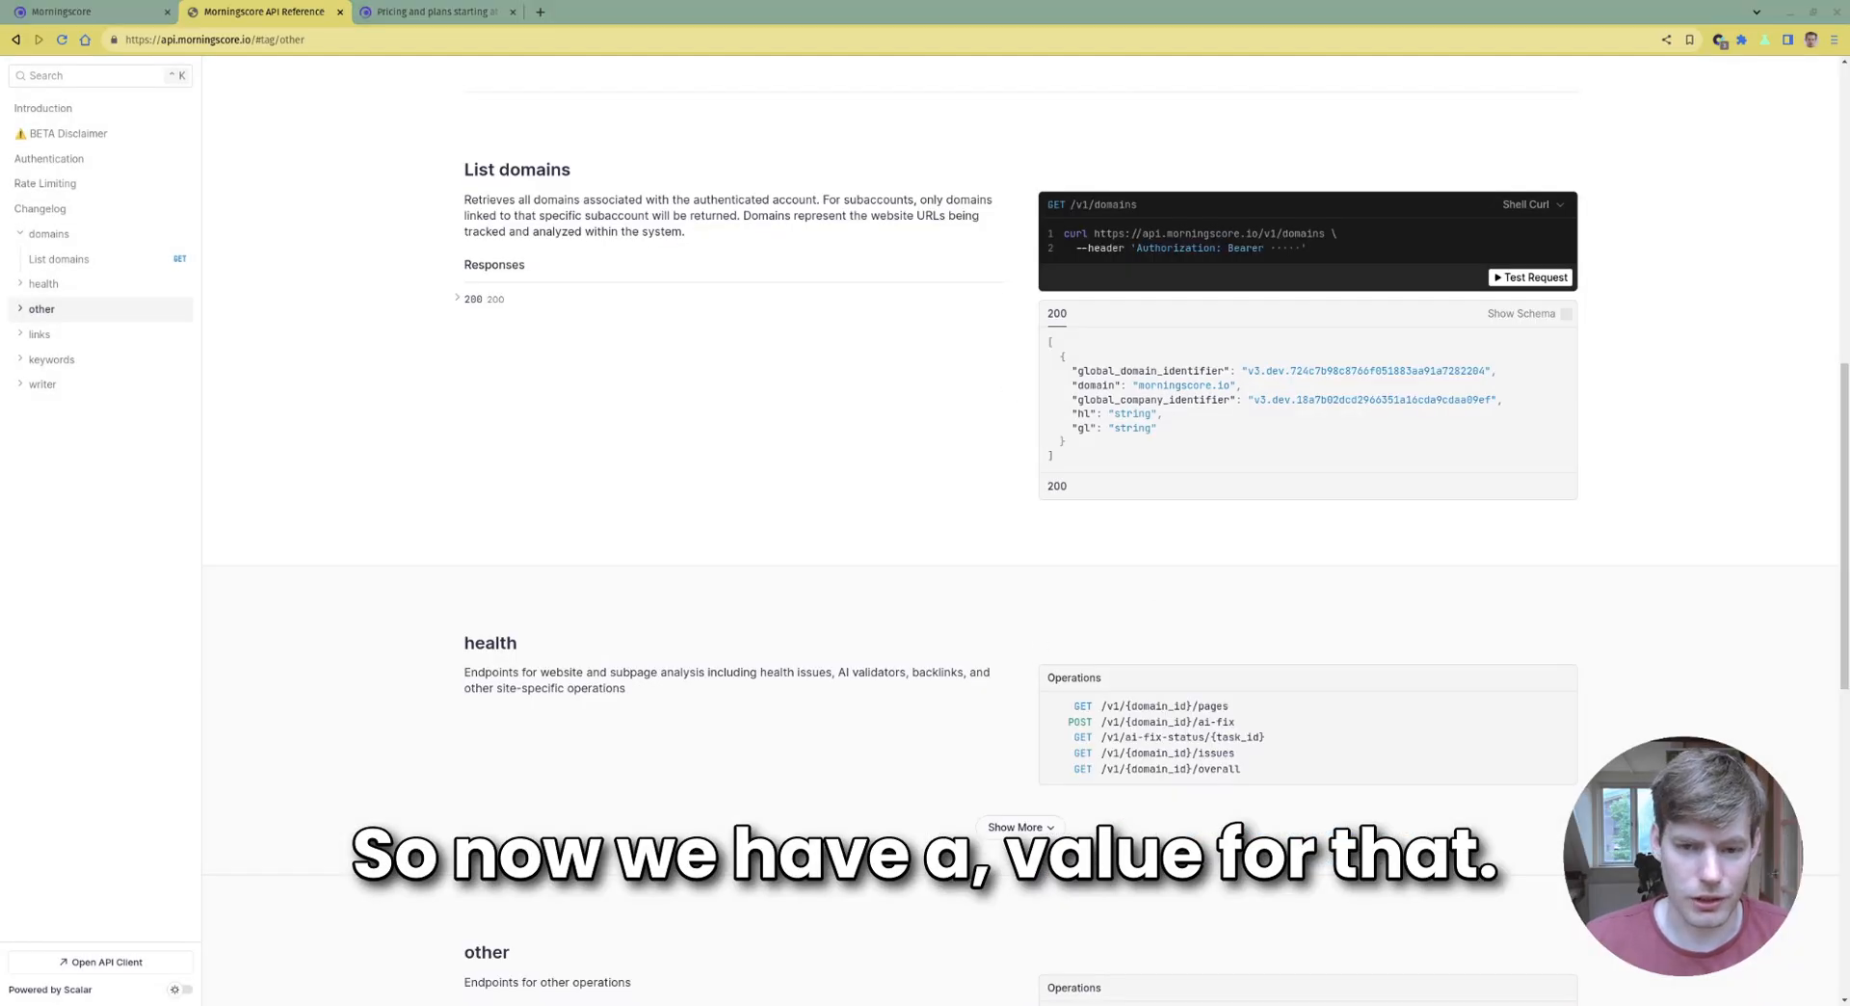
Expand the health endpoints with Show More and open the List pages test request
scroll(1142, 464, down, 3)
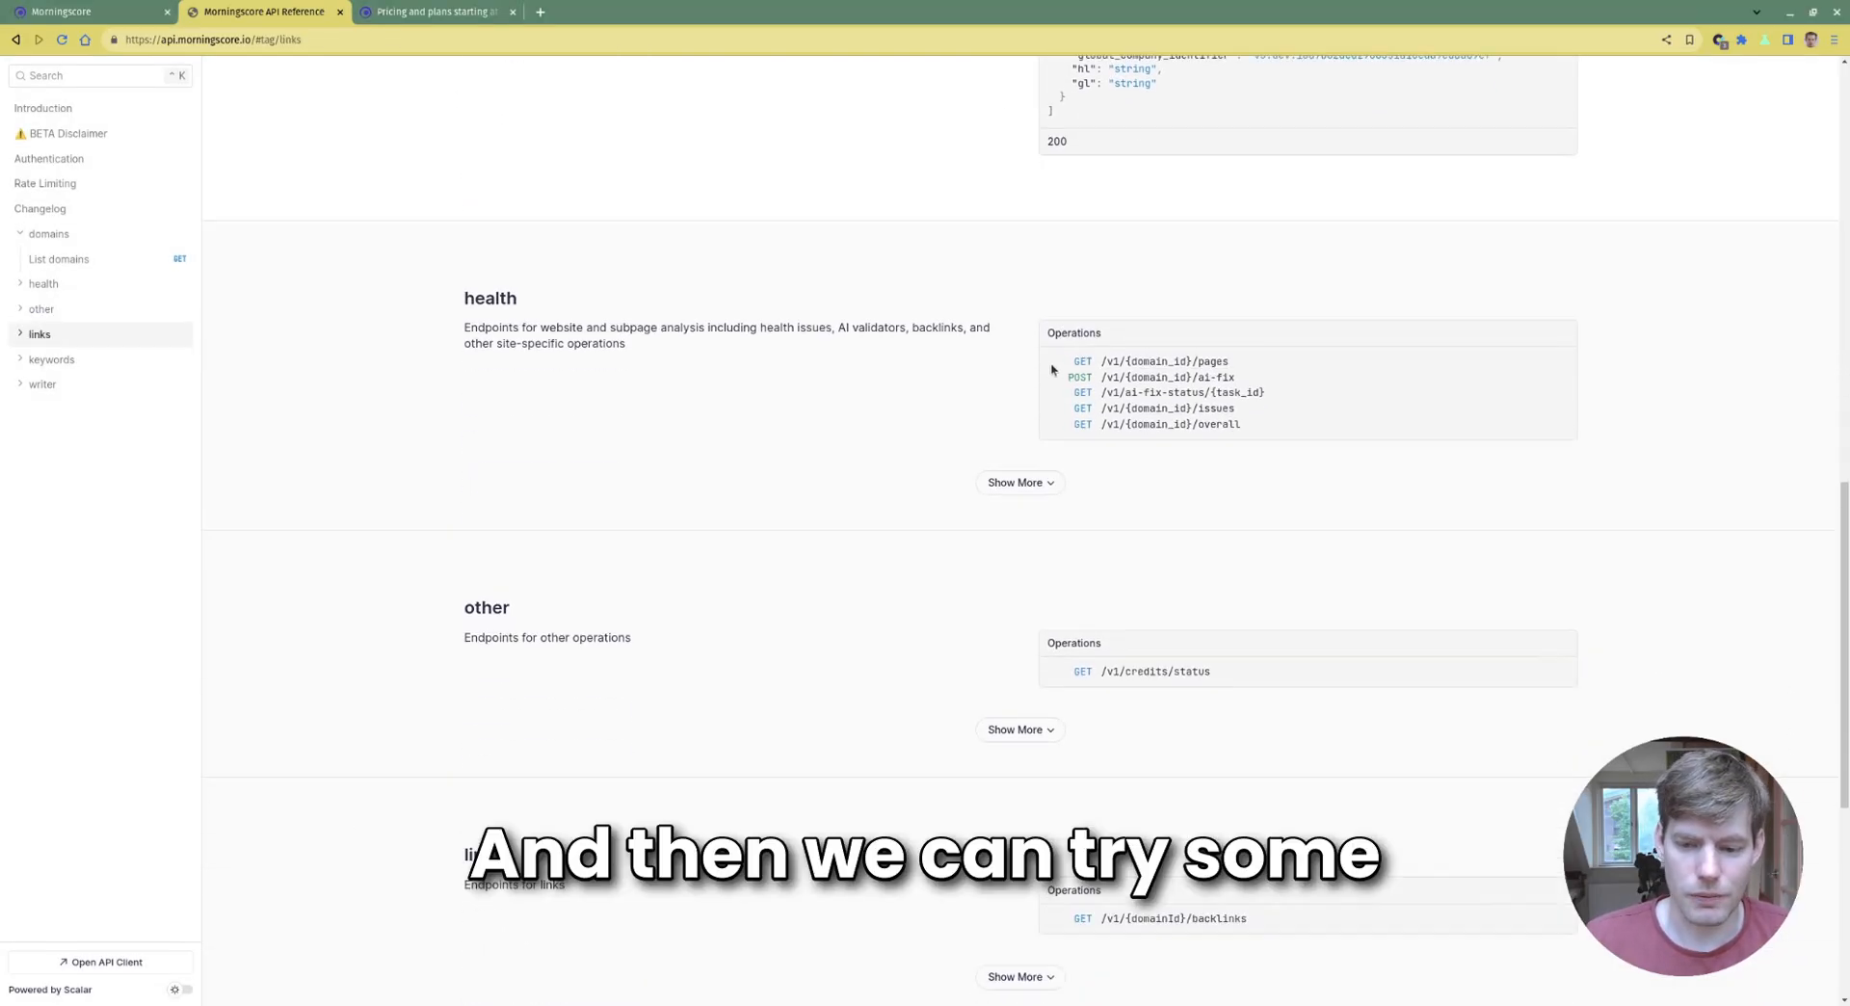
scroll(1012, 361, up, 3)
scroll(1011, 361, down, 3)
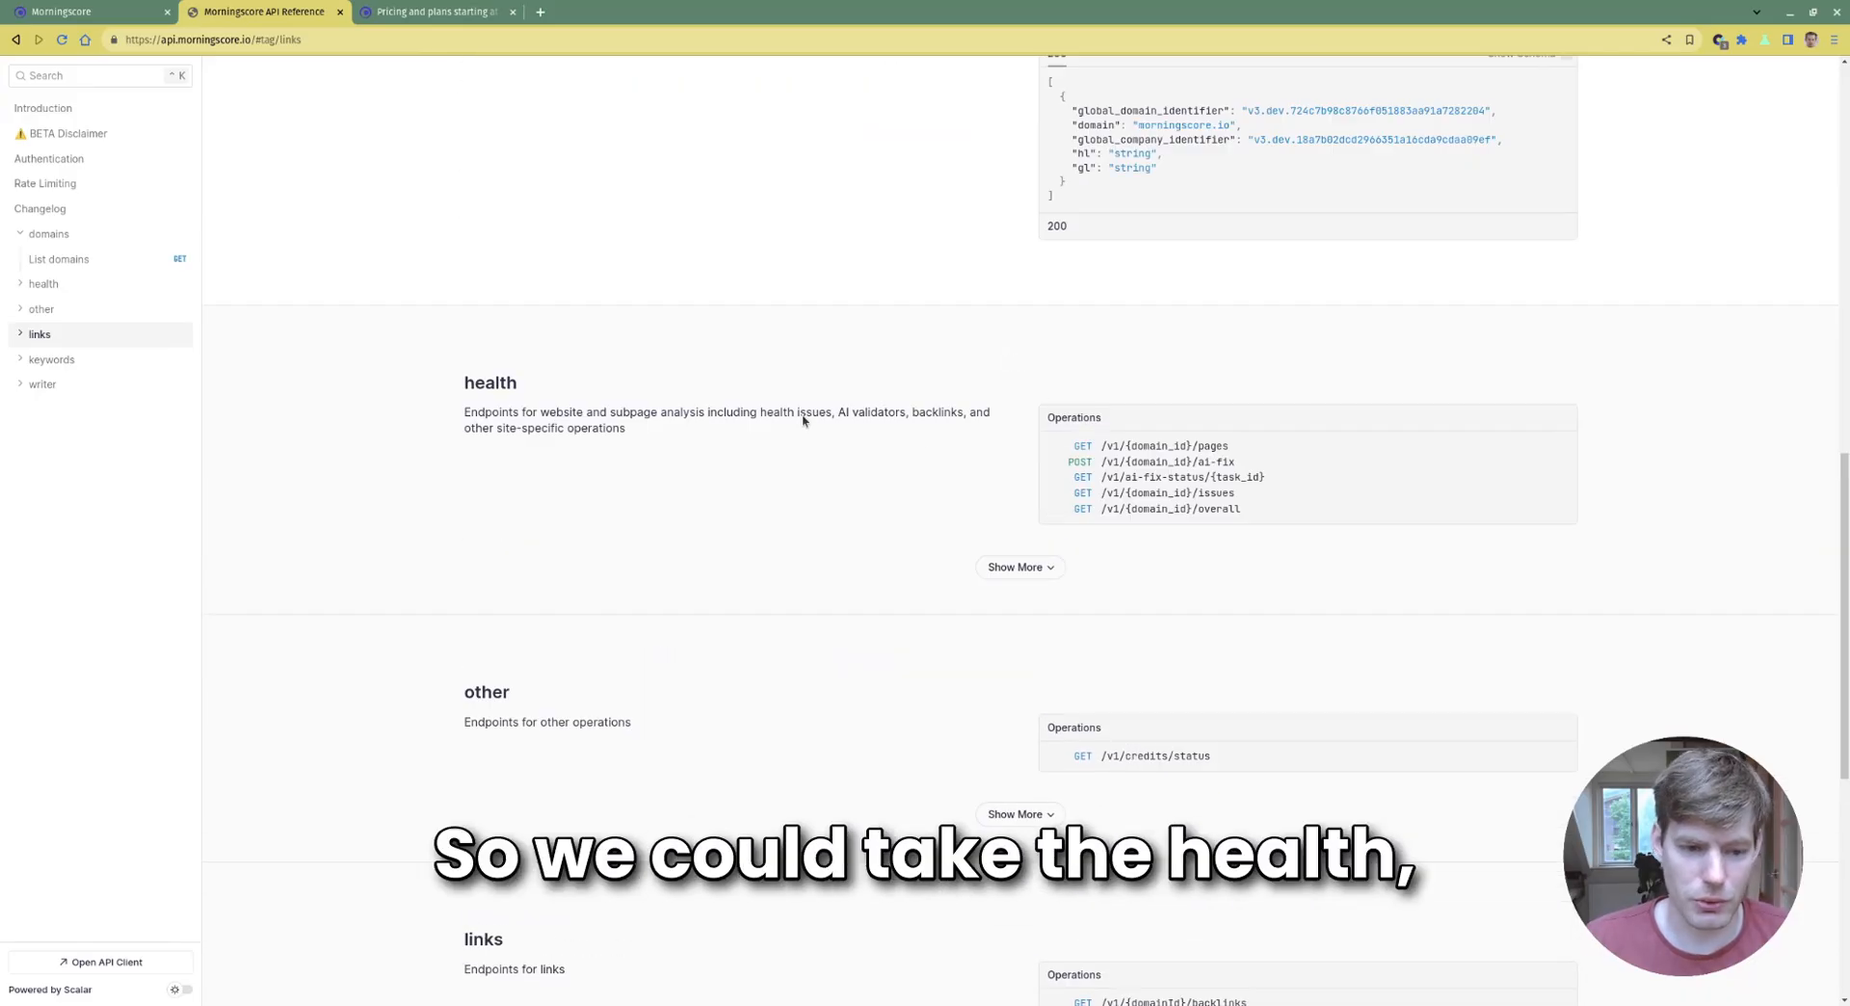
scroll(995, 475, down, 1)
click(1023, 487)
scroll(941, 395, down, 4)
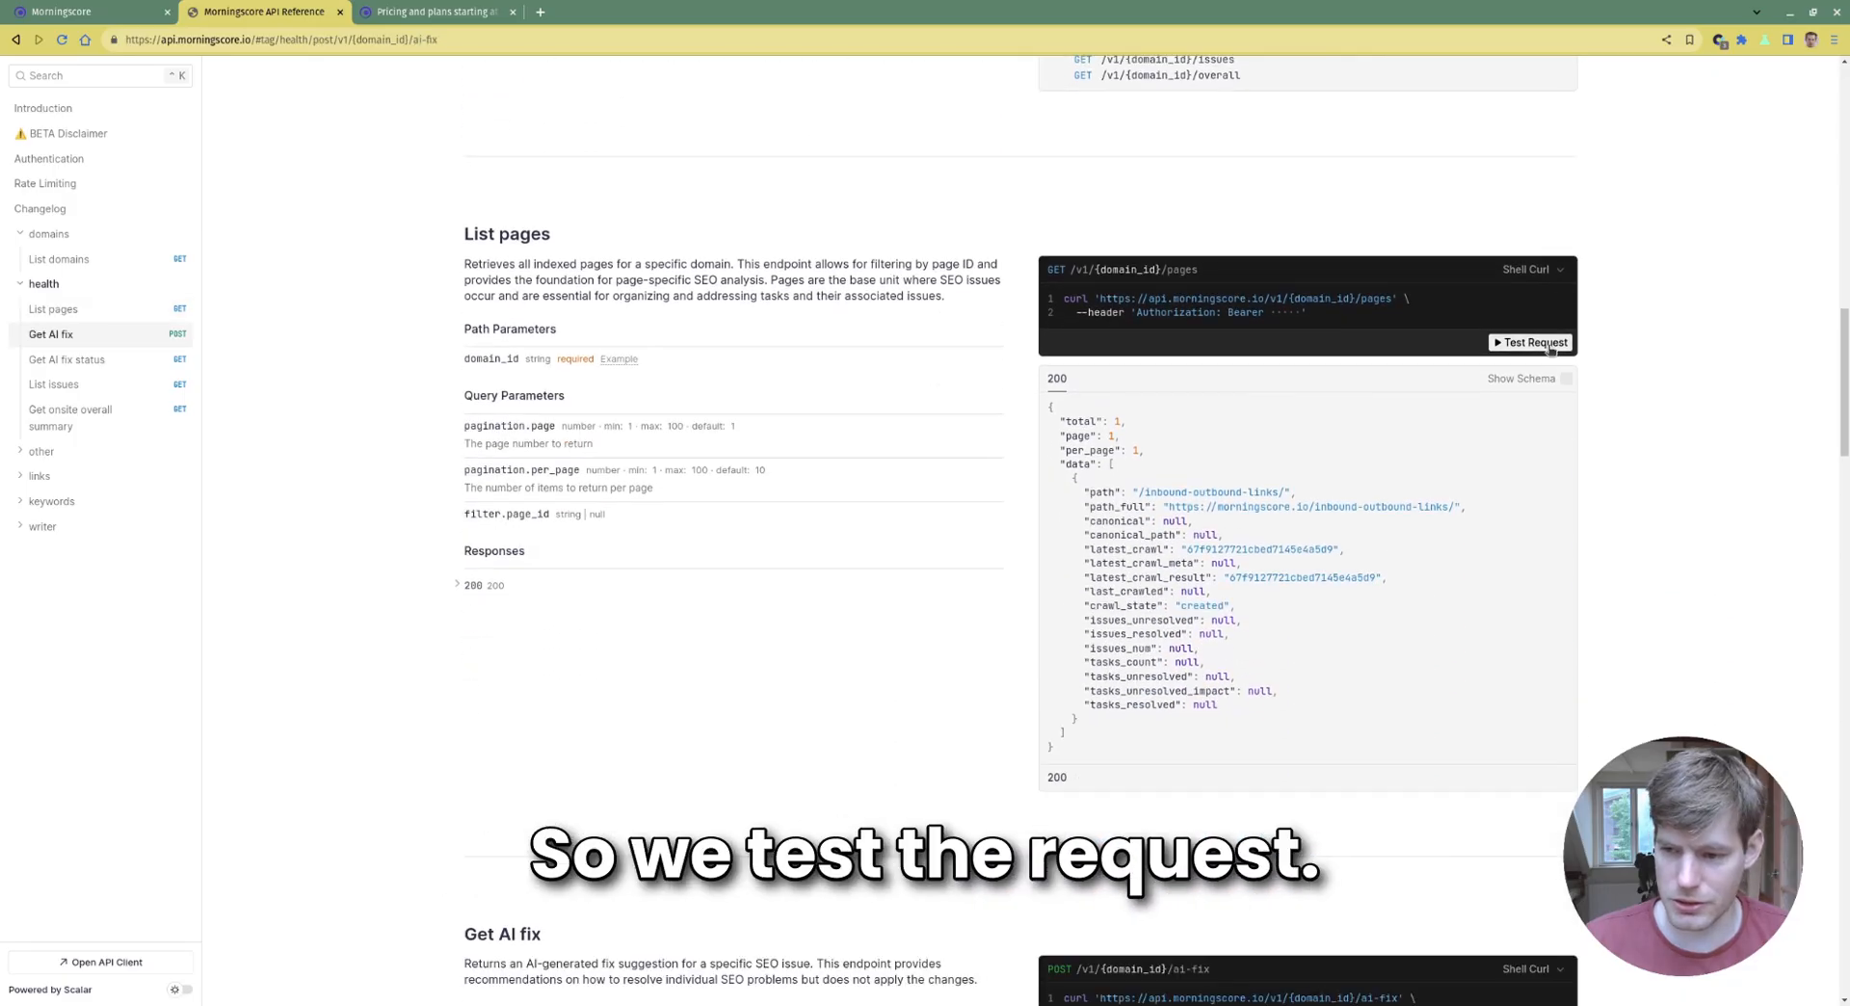
click(1562, 340)
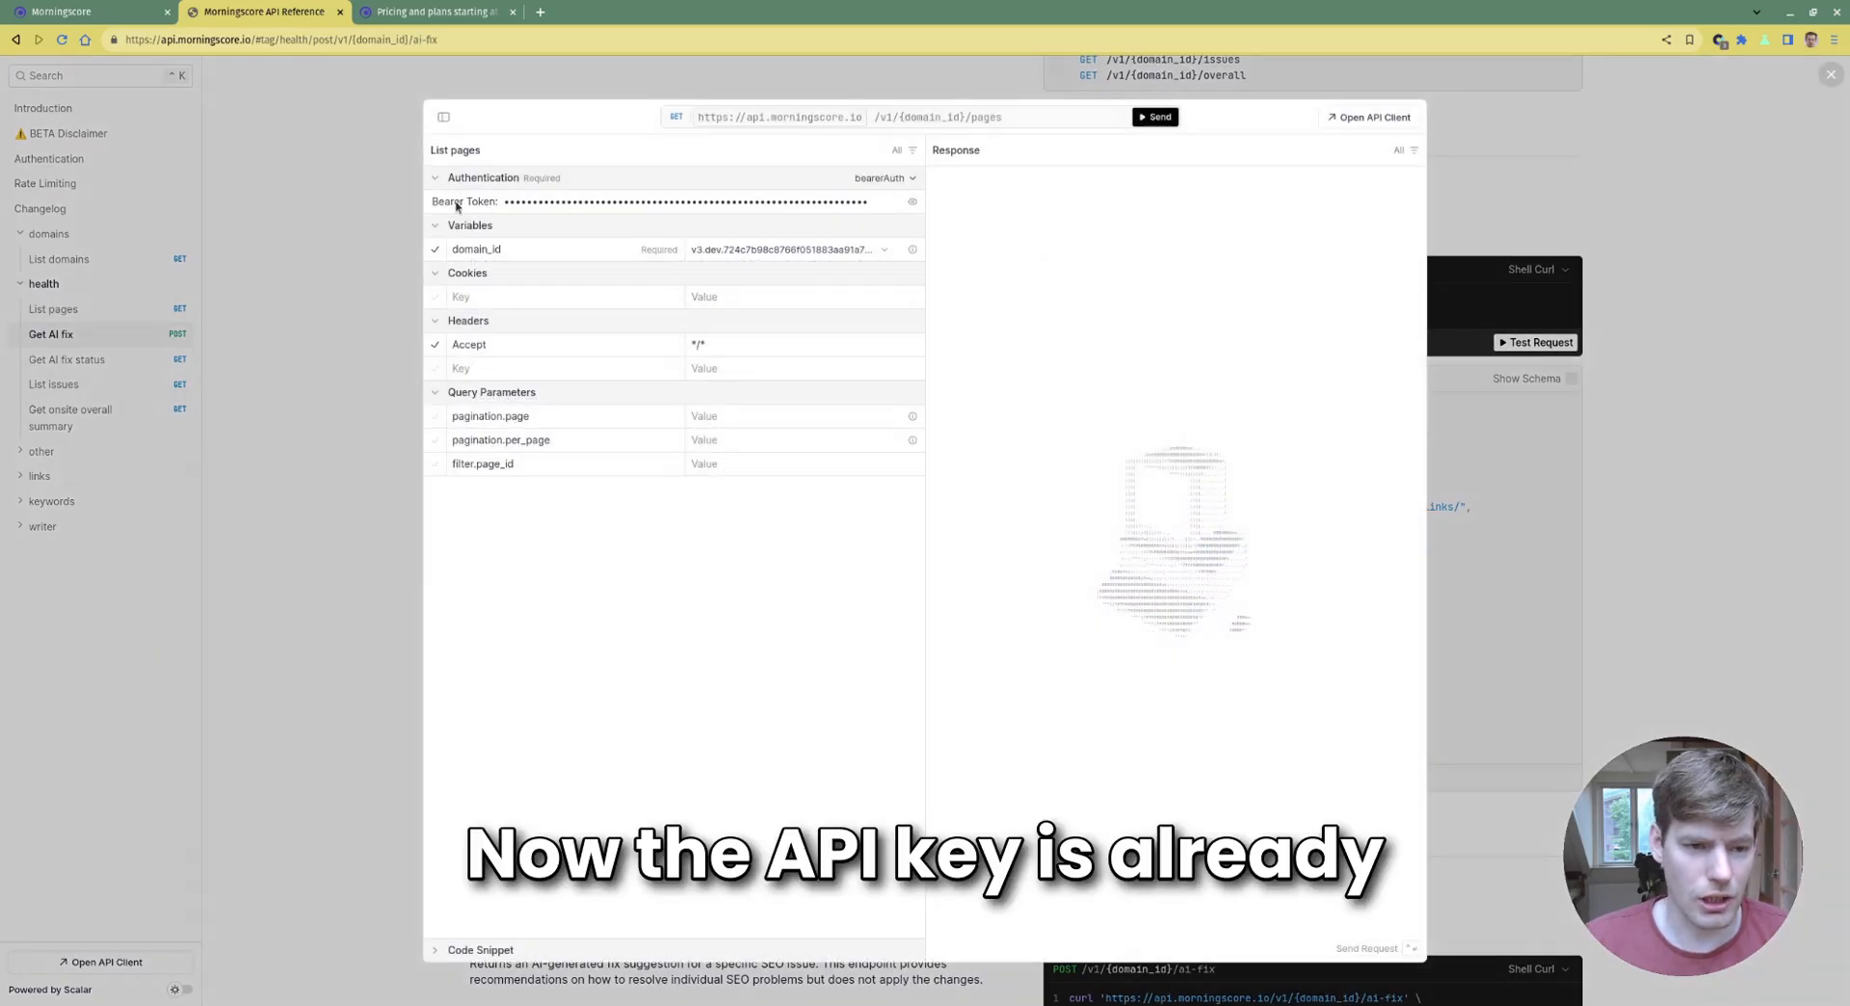
Set domain_id to the copied identifier and send List pages, returning 845 pages
click(777, 253)
click(747, 306)
key(ctrl+v)
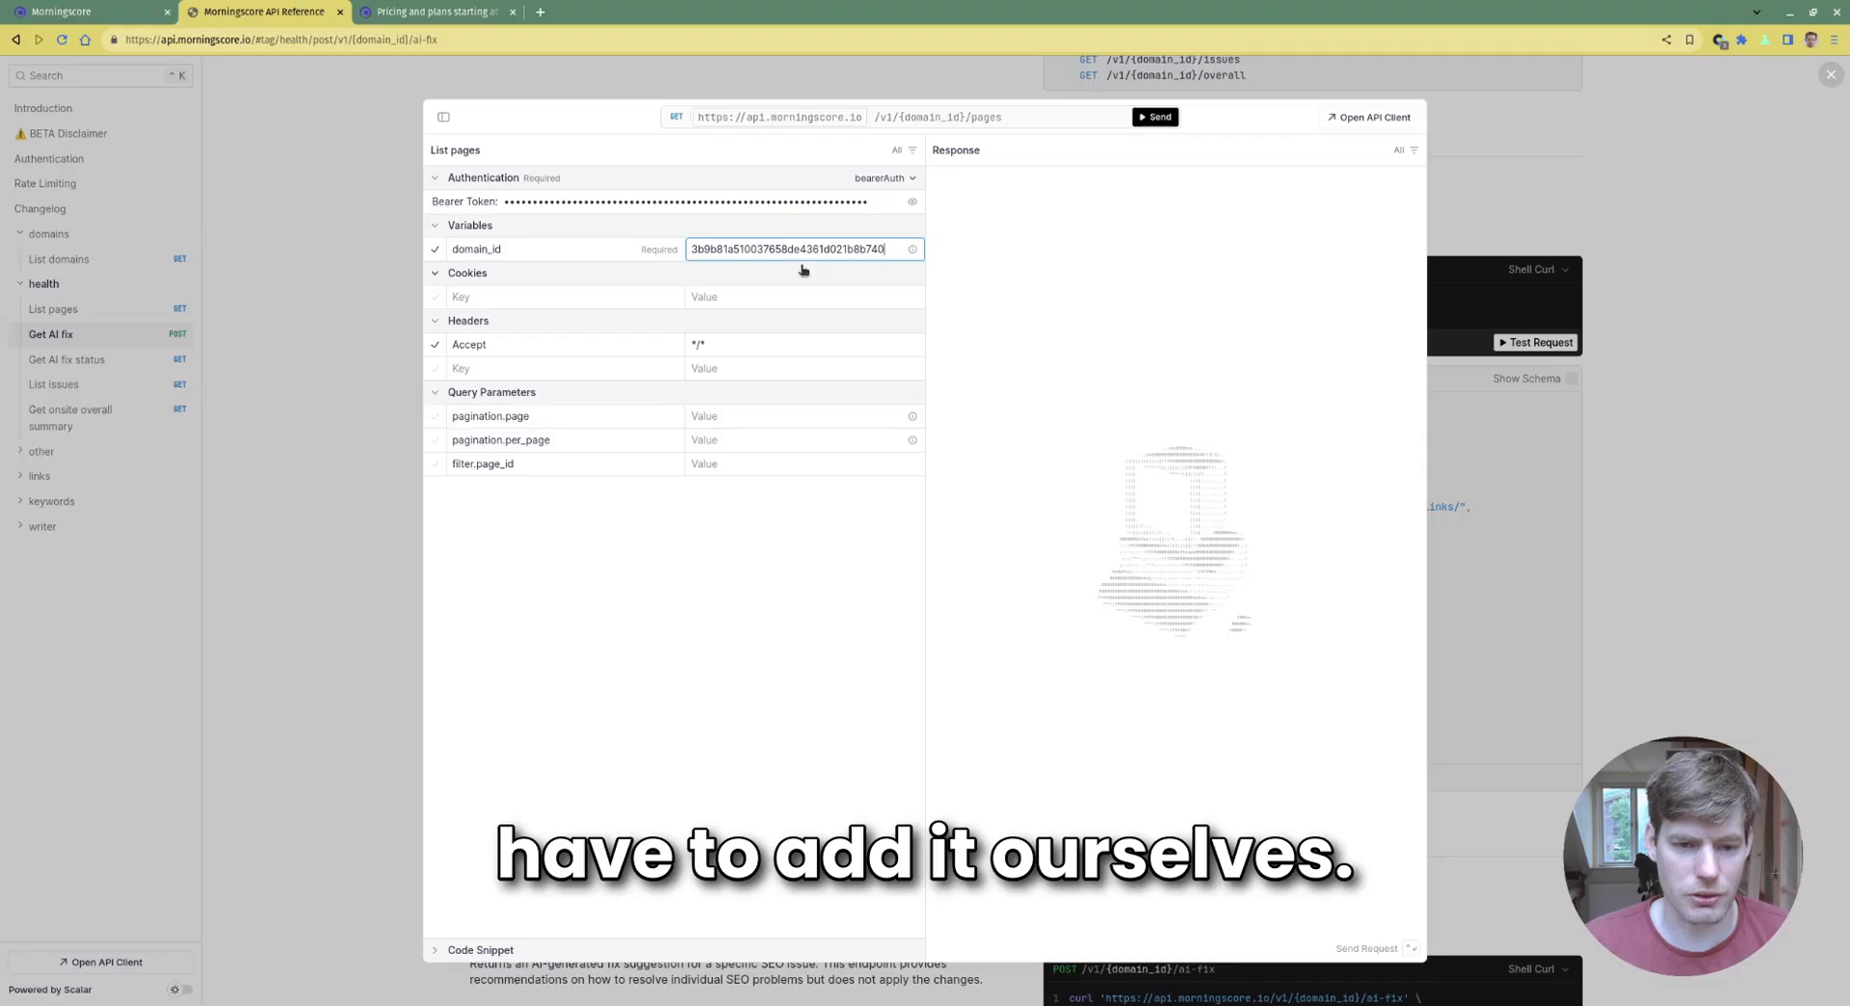
key(Return)
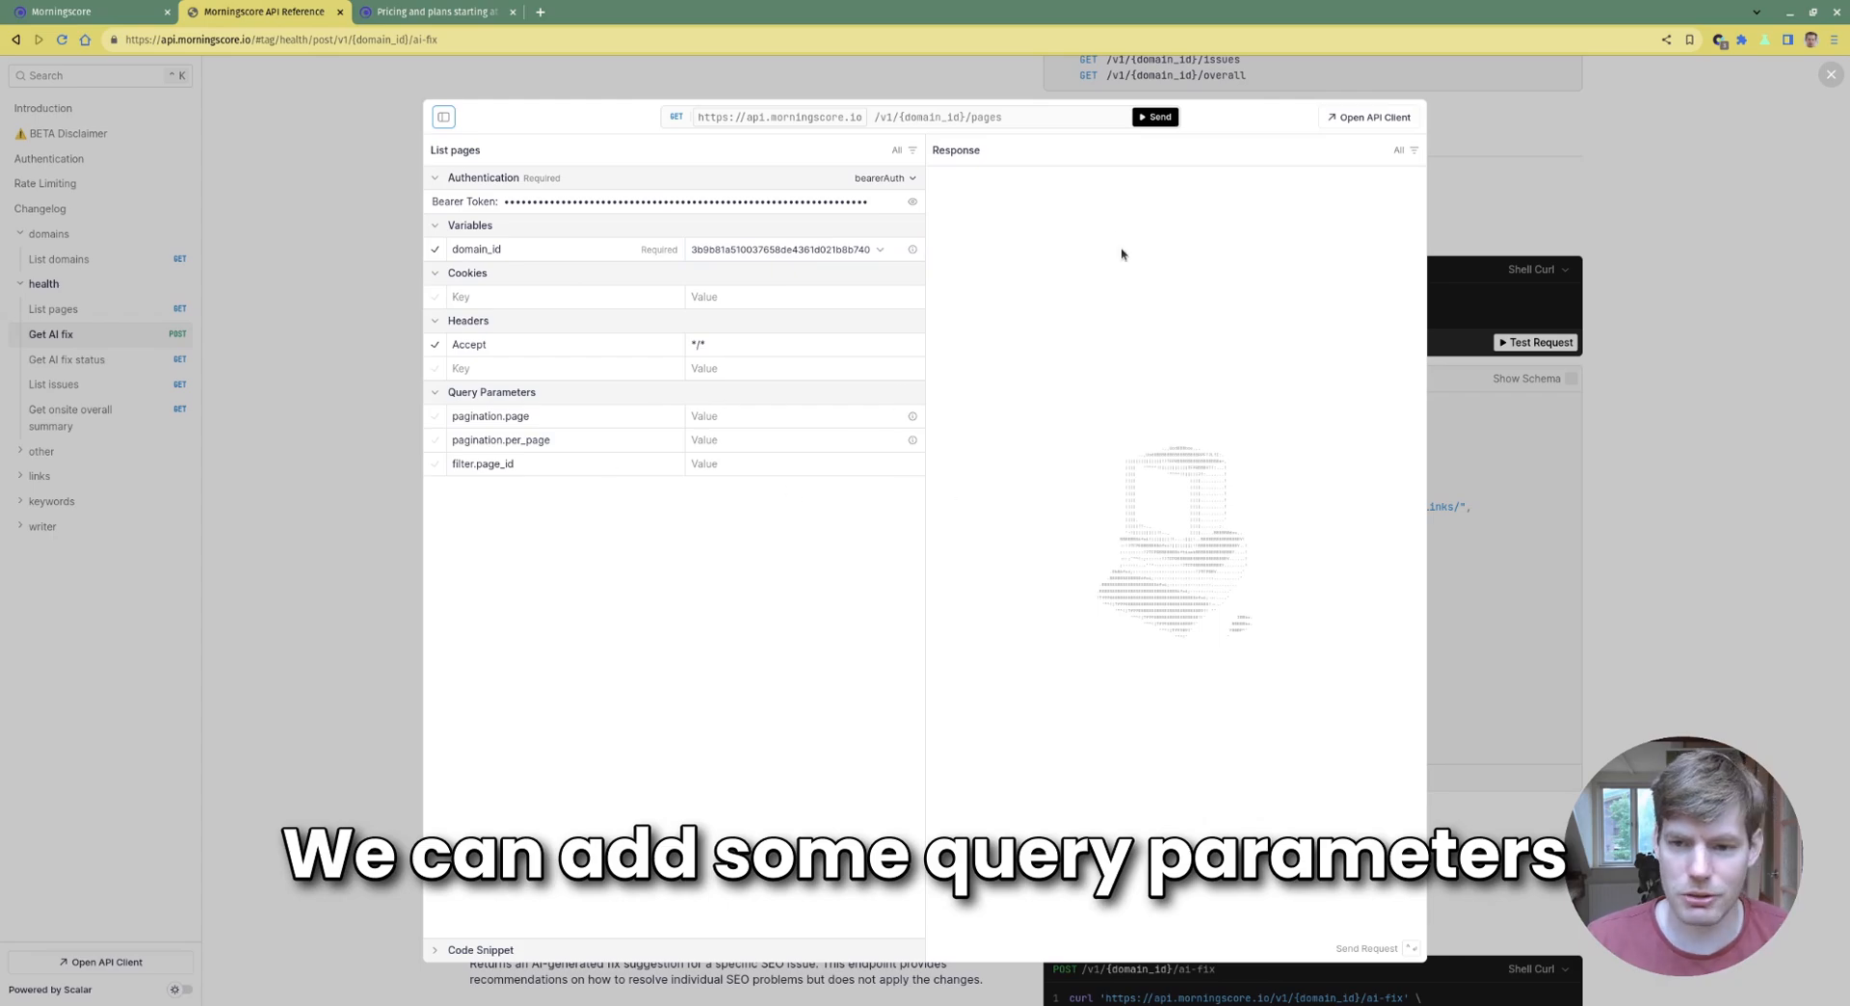
click(1155, 116)
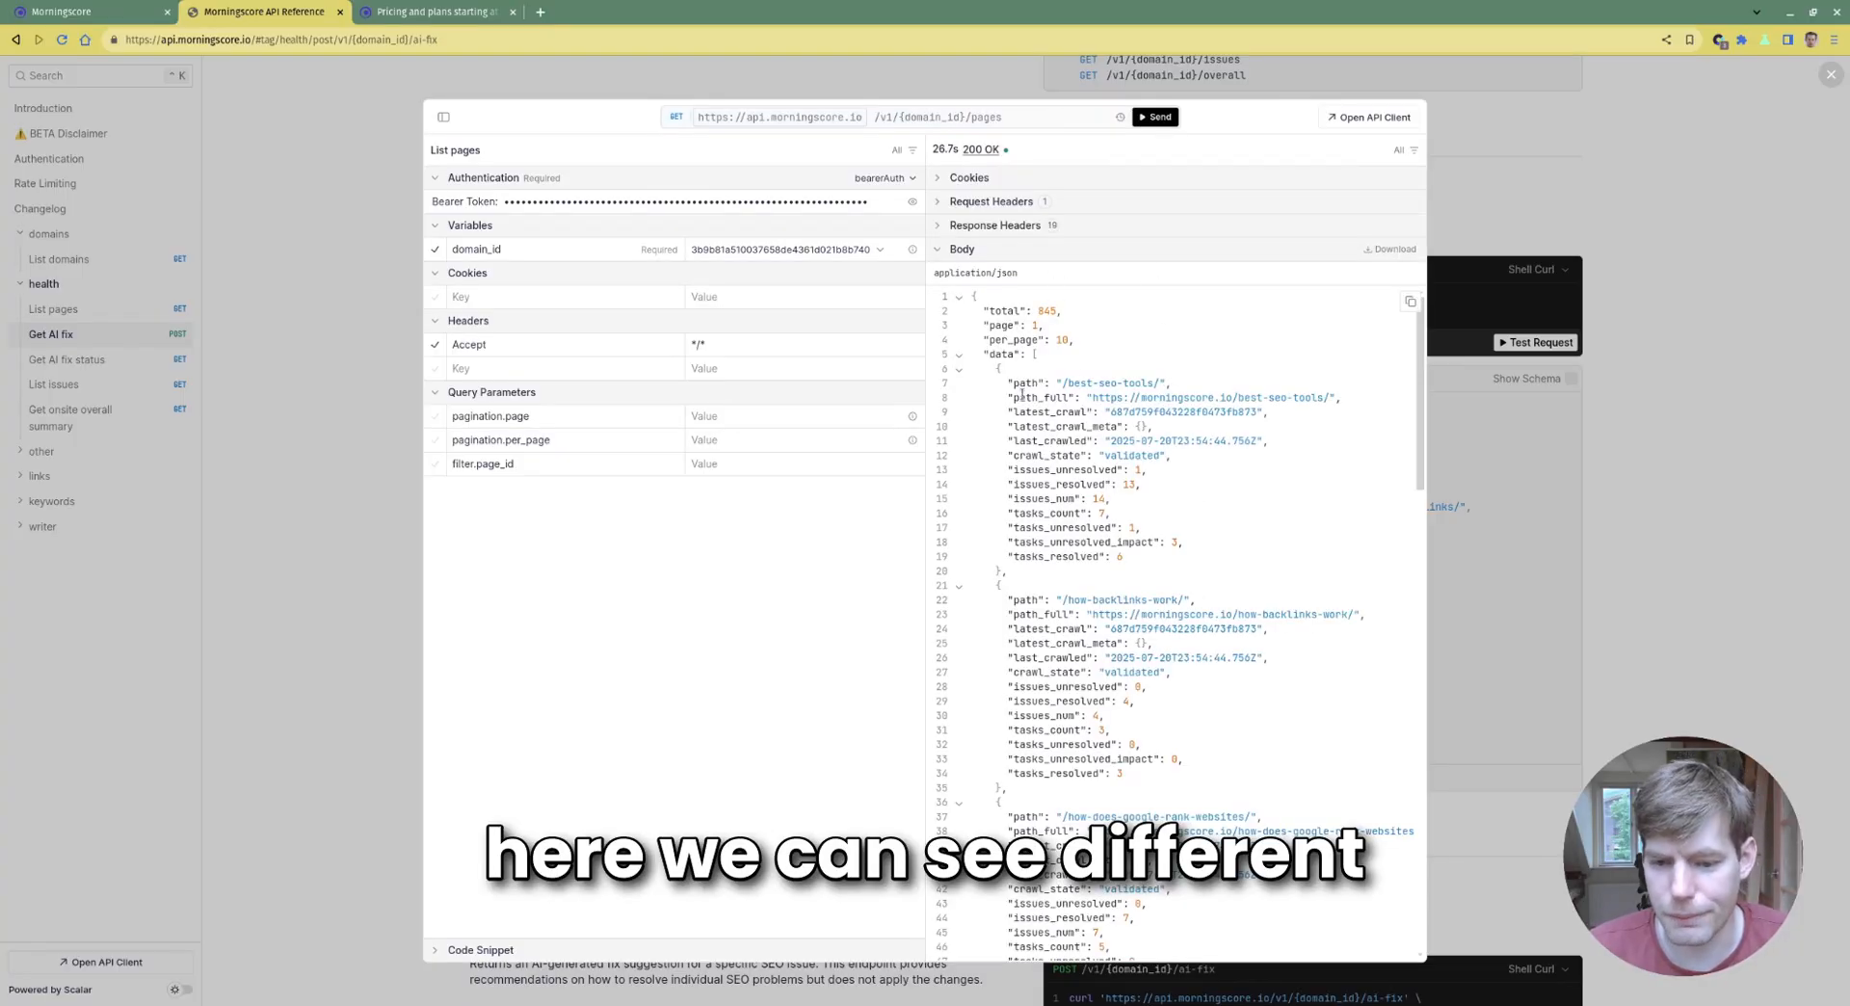
Inspect the first page's path and its issue and task counts in the response
drag(1007, 384, 1191, 386)
drag(1153, 566, 969, 302)
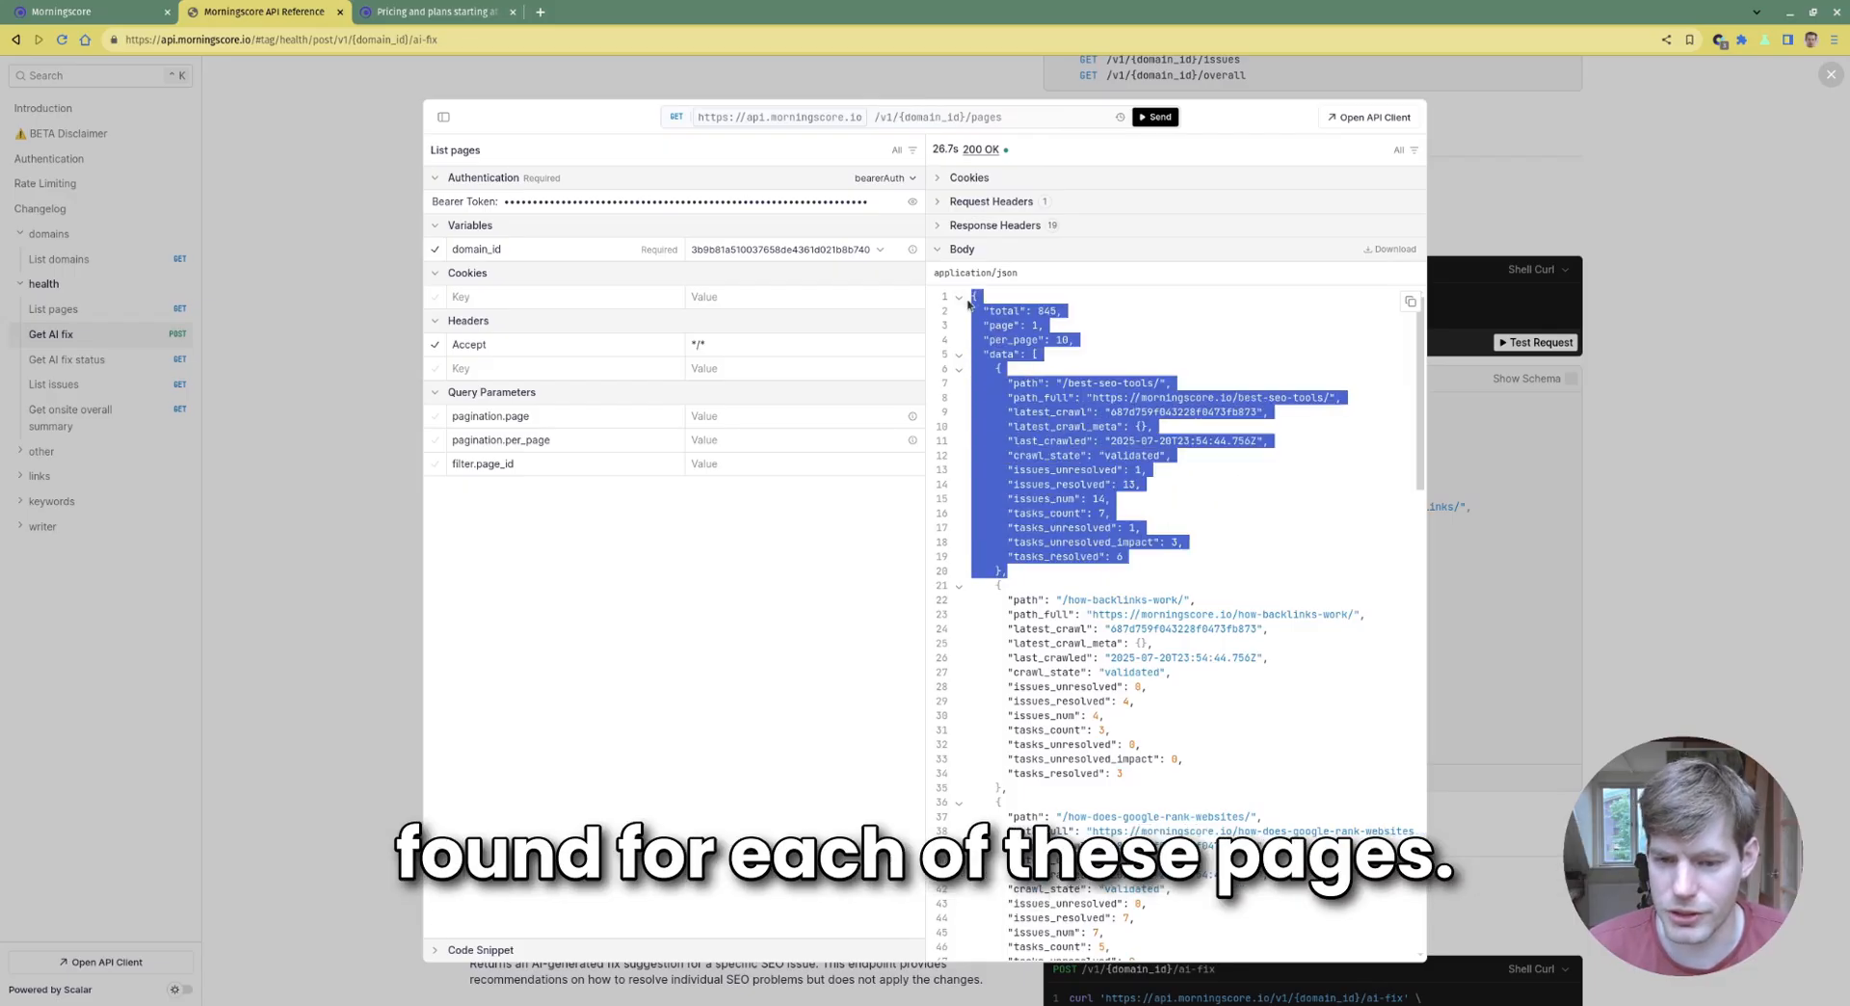
click(1307, 577)
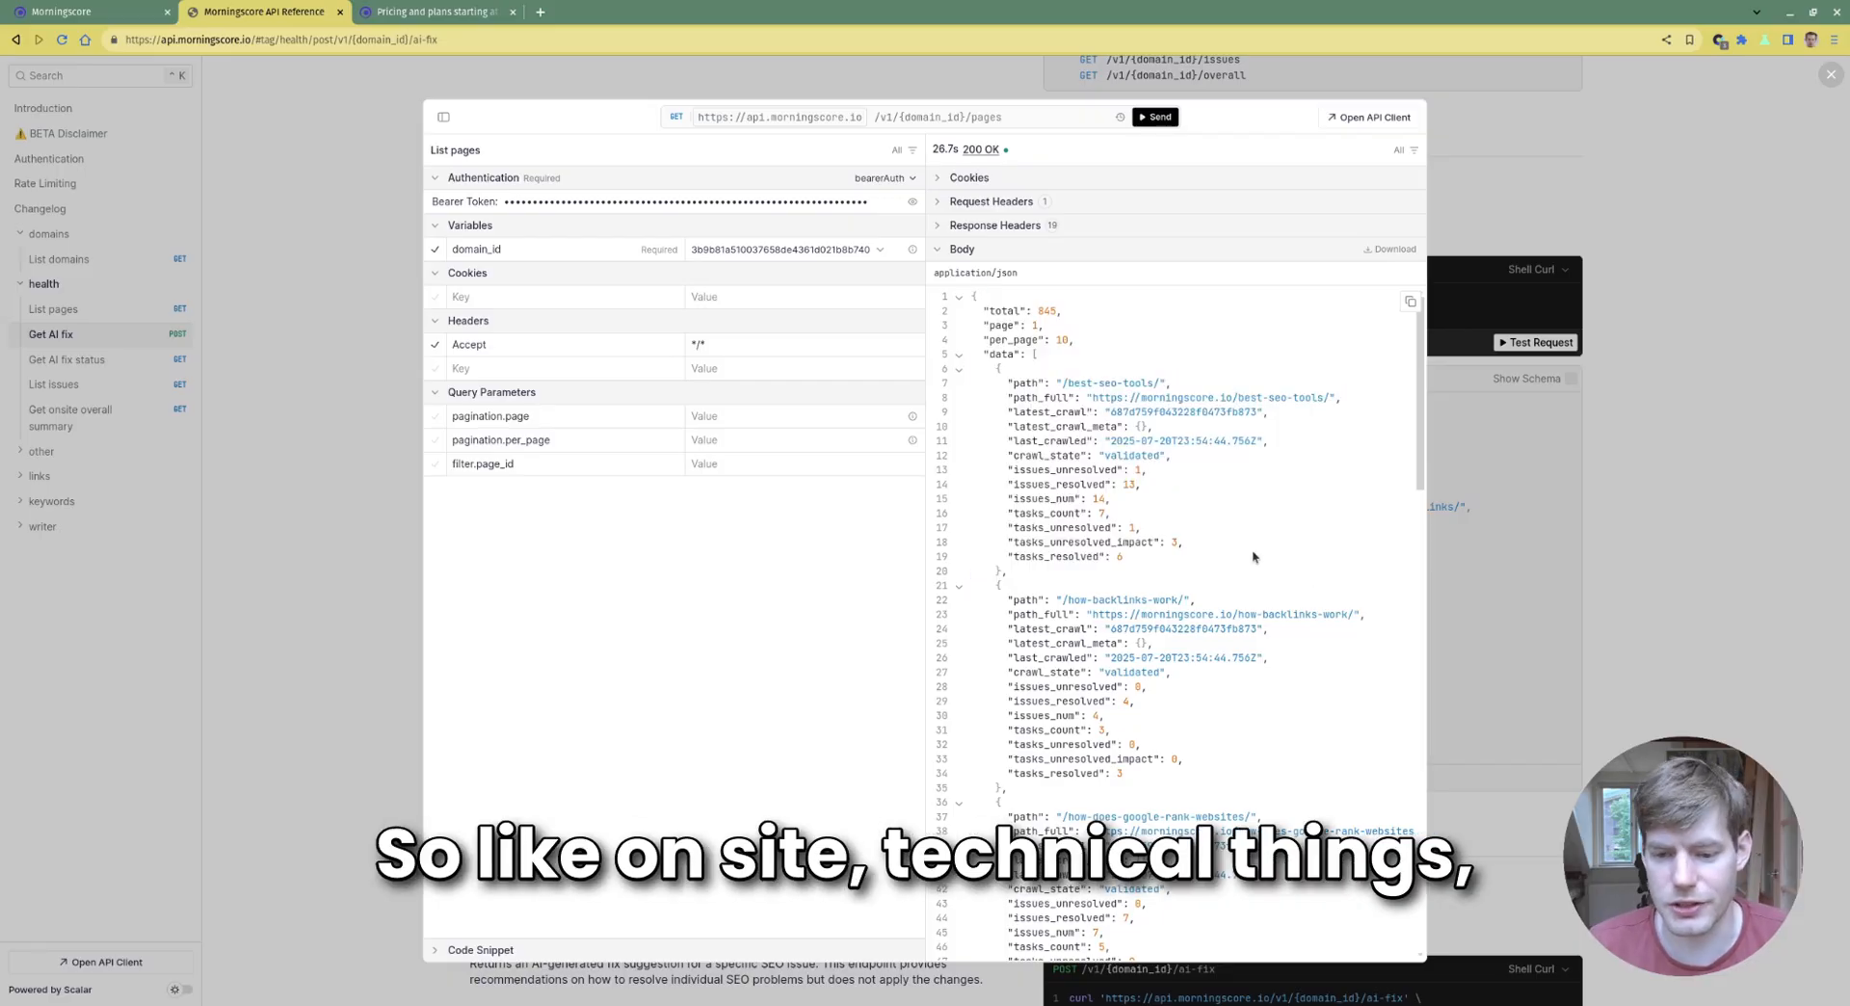
drag(1247, 565, 971, 297)
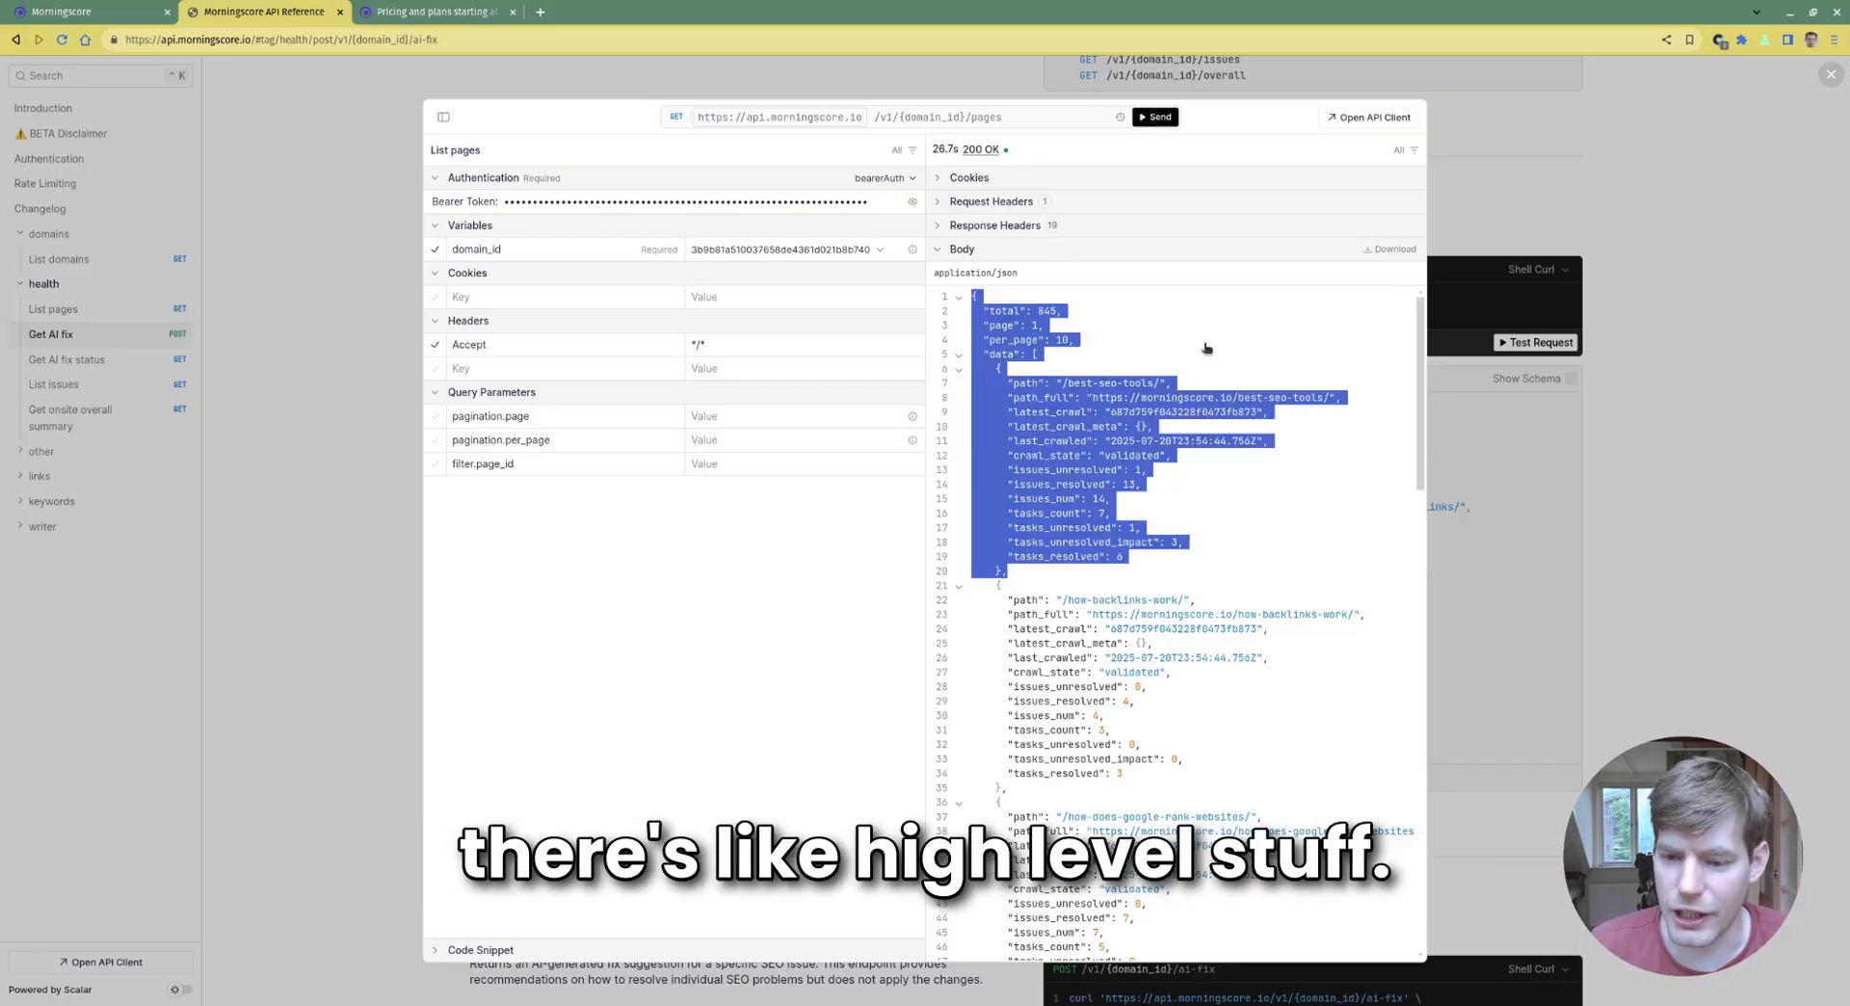
click(1232, 353)
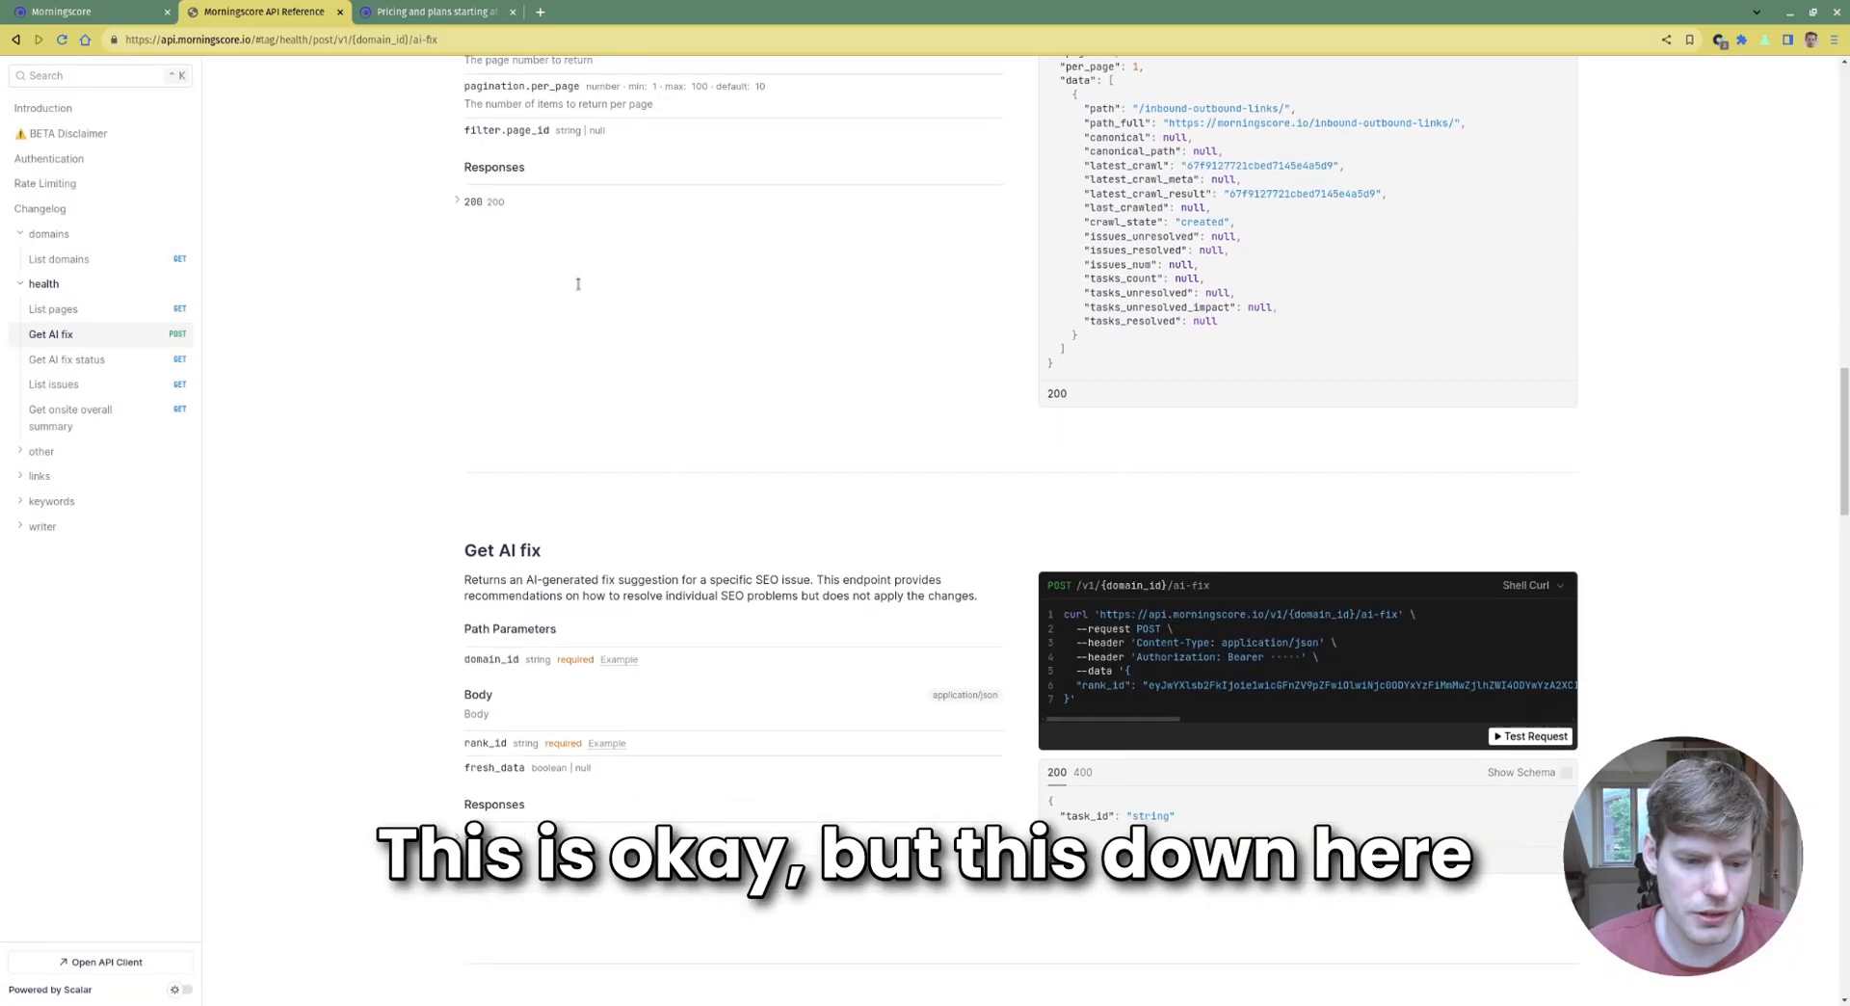
Review the Get AI fix and Get AI fix status endpoint sections
scroll(578, 283, down, 6)
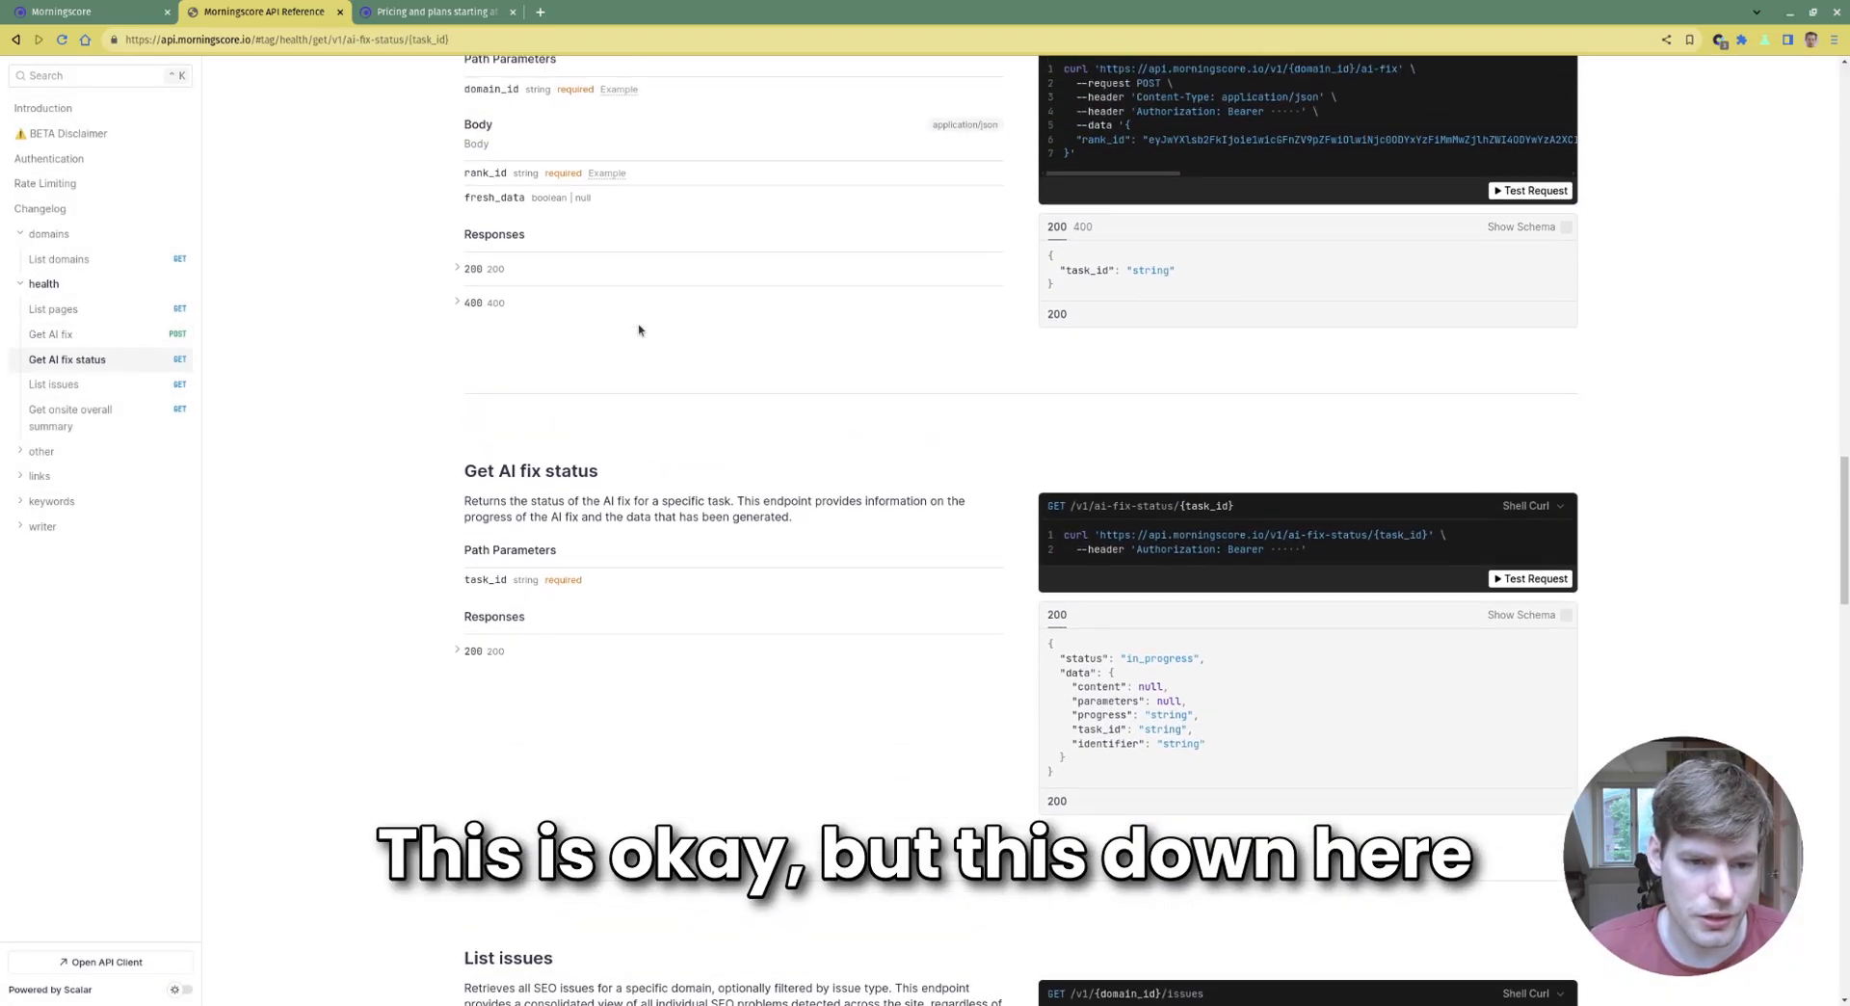
scroll(639, 330, up, 3)
drag(461, 239, 814, 564)
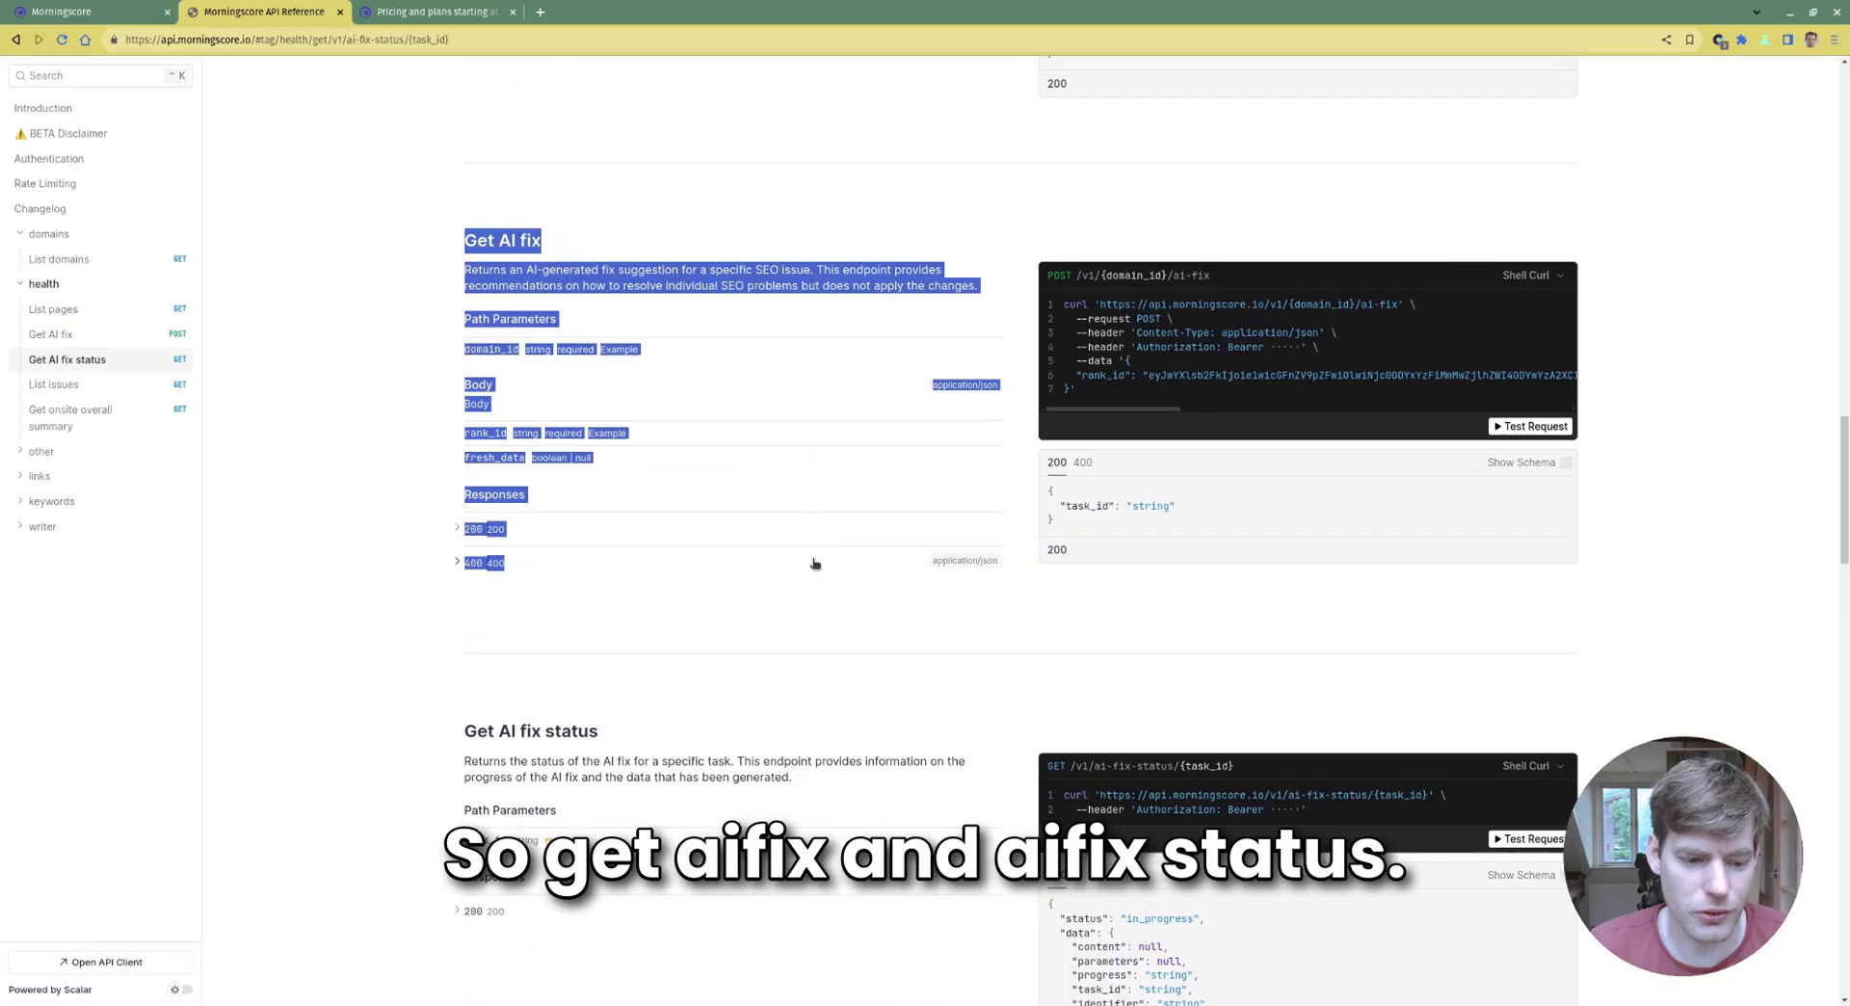
click(814, 564)
scroll(617, 434, down, 4)
drag(446, 381, 621, 383)
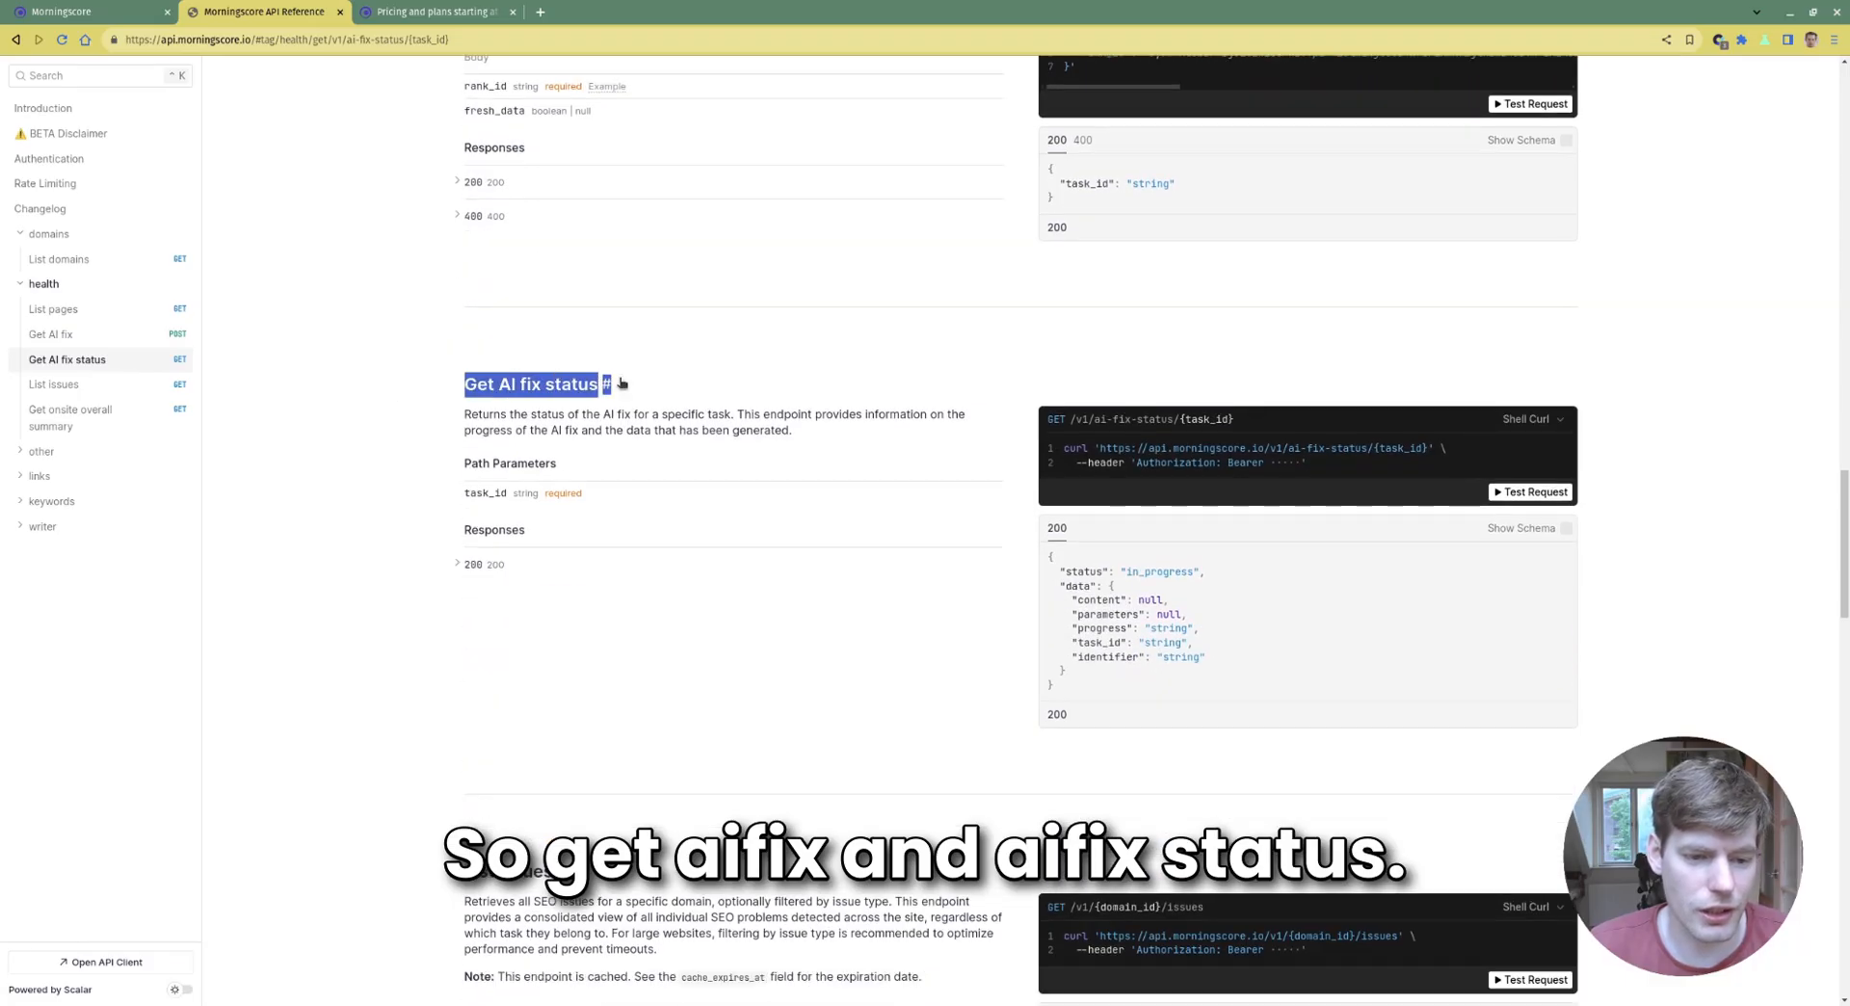
click(930, 374)
Scroll down to the List issues endpoint and its required issue-type filter
scroll(935, 373, down, 2)
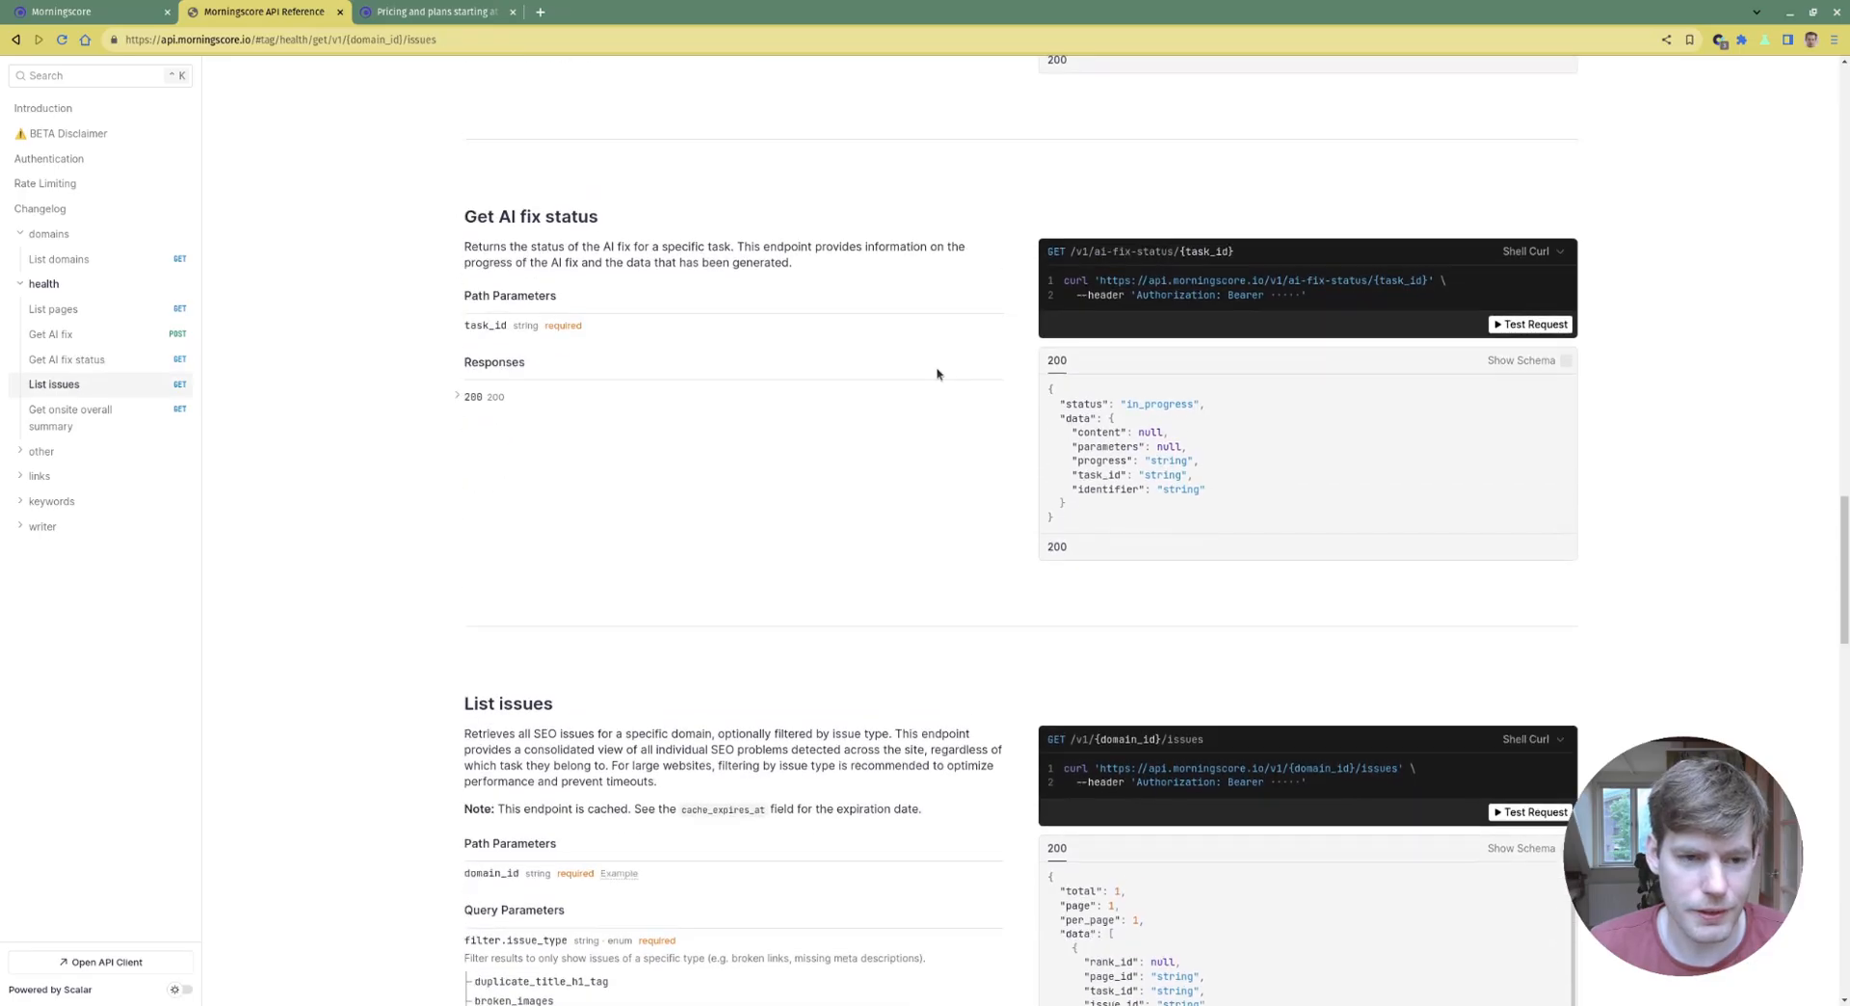
scroll(829, 424, up, 4)
scroll(574, 603, down, 6)
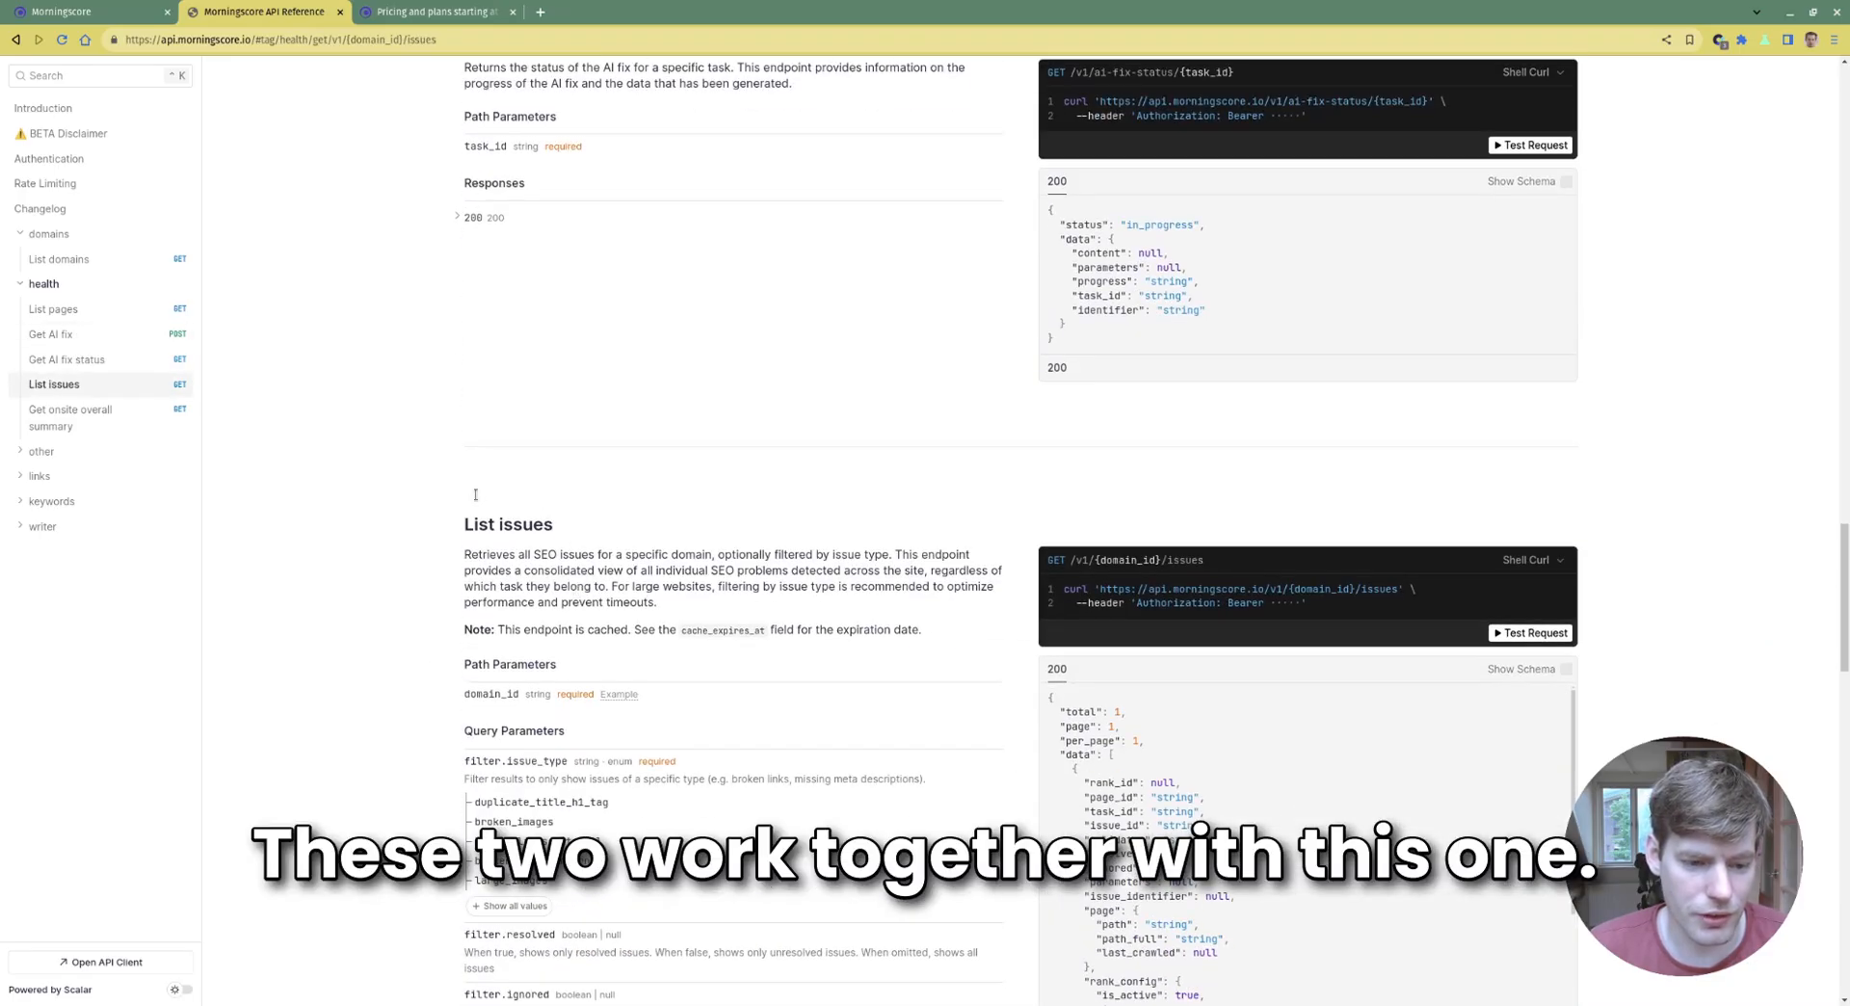
drag(451, 522, 578, 526)
click(578, 526)
scroll(578, 526, down, 2)
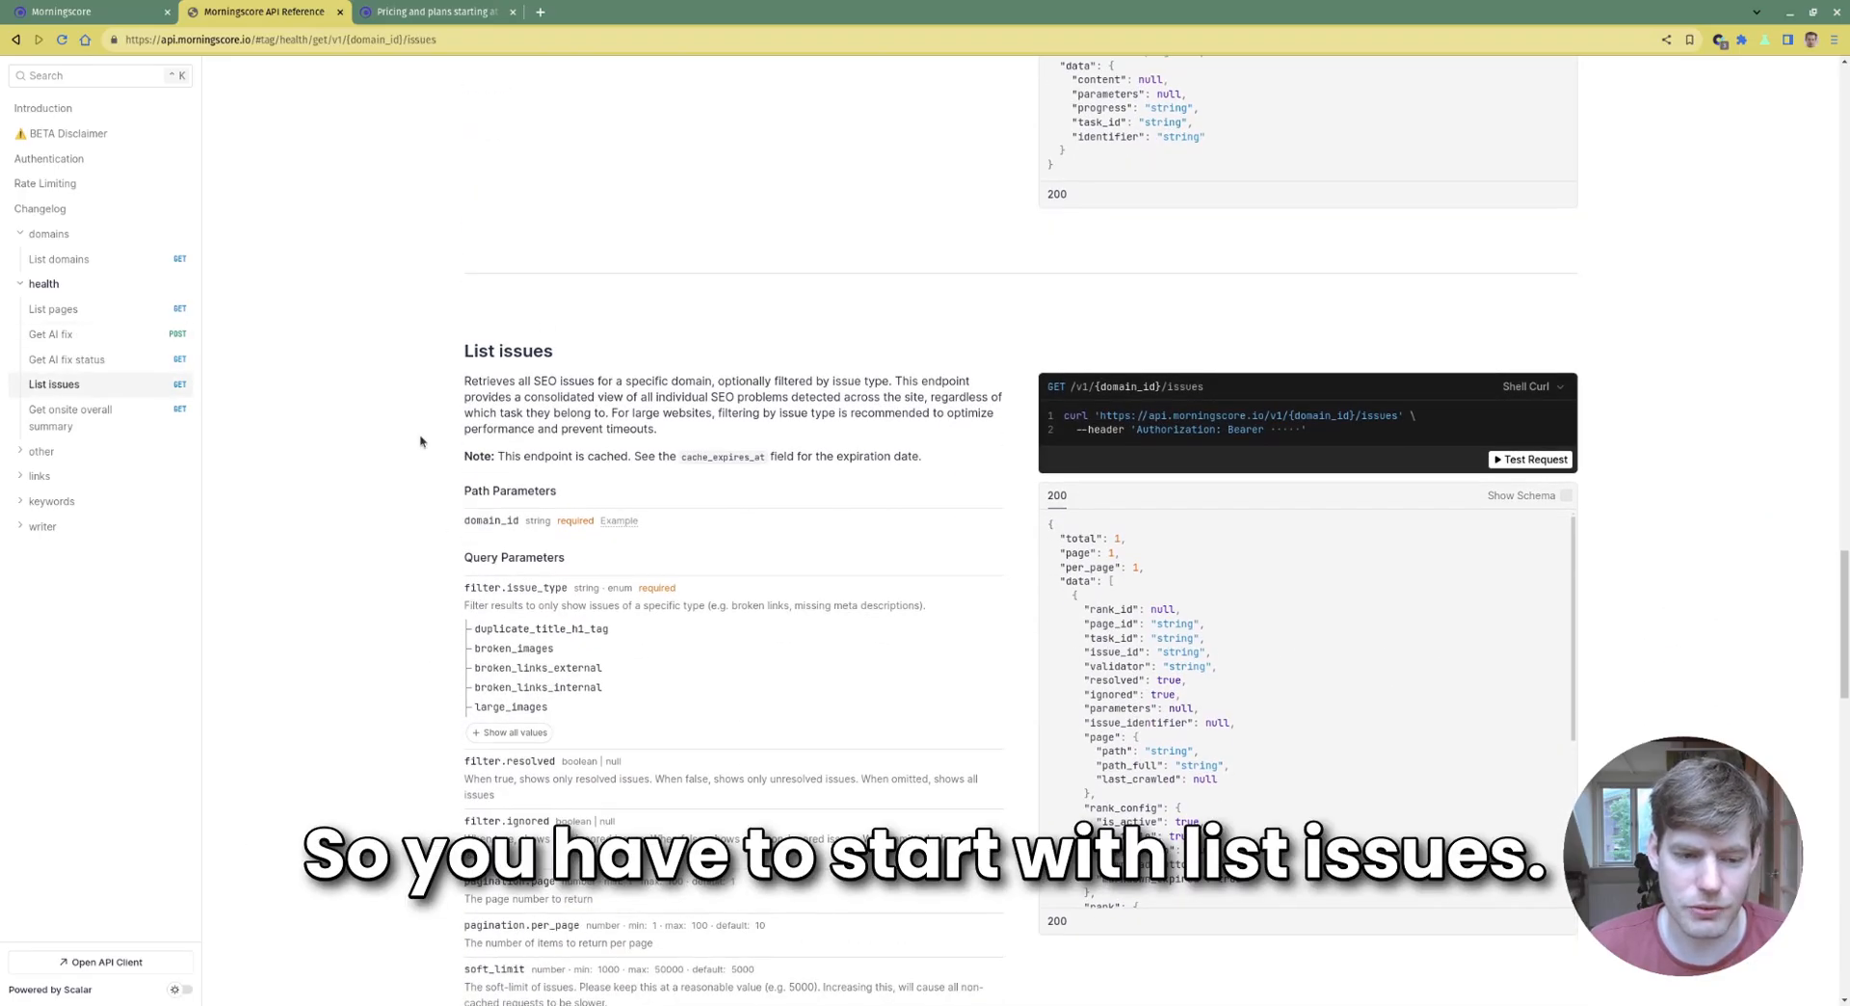
scroll(955, 481, down, 2)
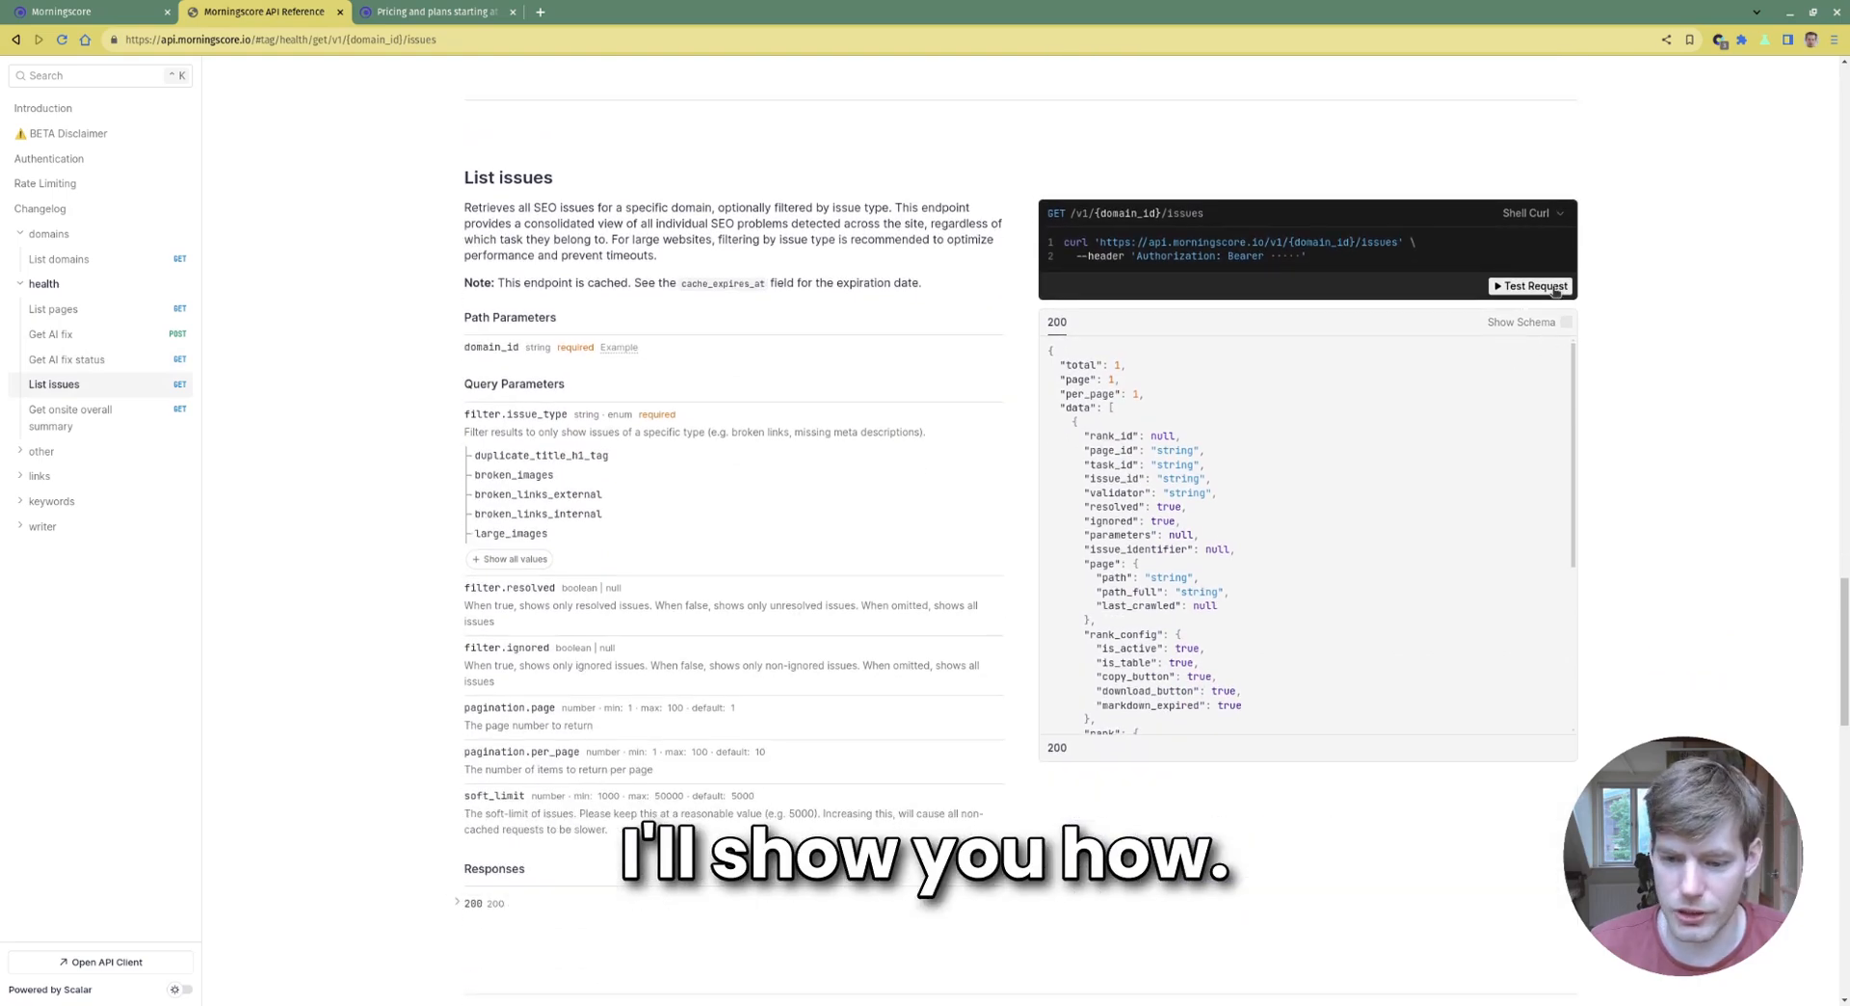
Open a List issues test request, paste the domain ID into domain_id, and begin filter.issue_type
click(1554, 291)
click(751, 254)
click(740, 306)
text(3b9b81a510037658de4361d021b8b740)
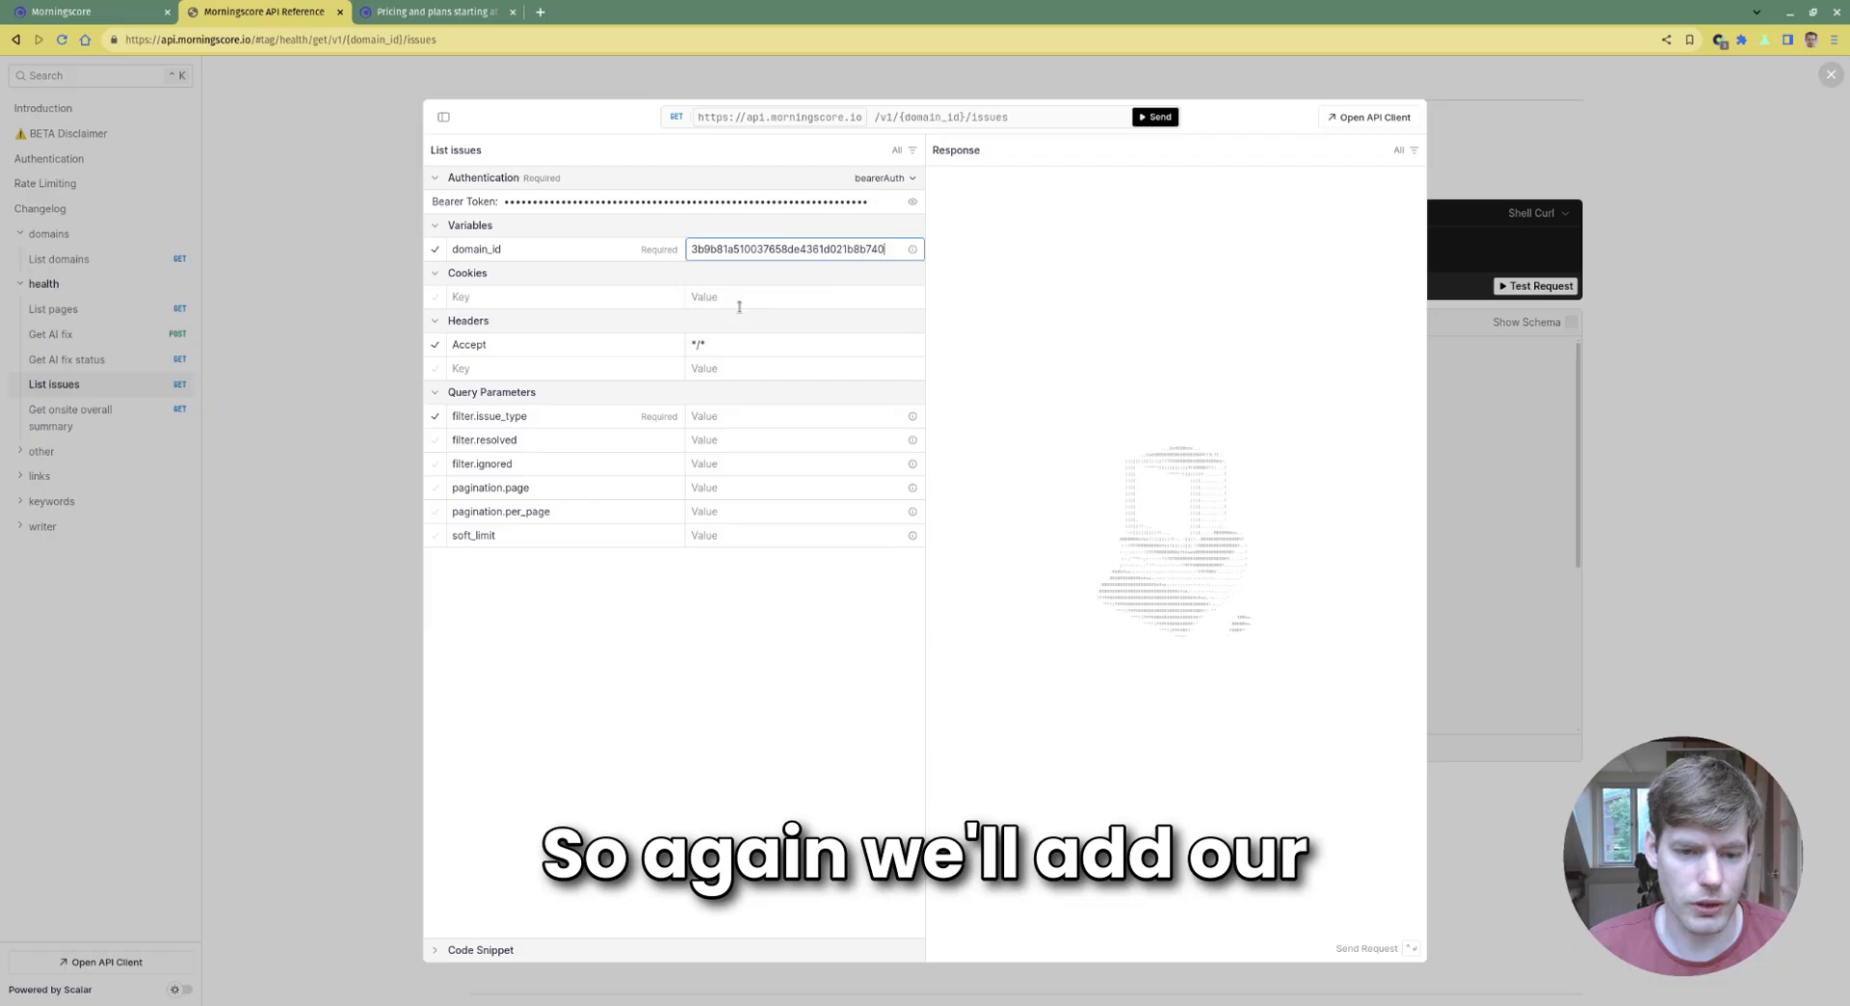
click(1010, 286)
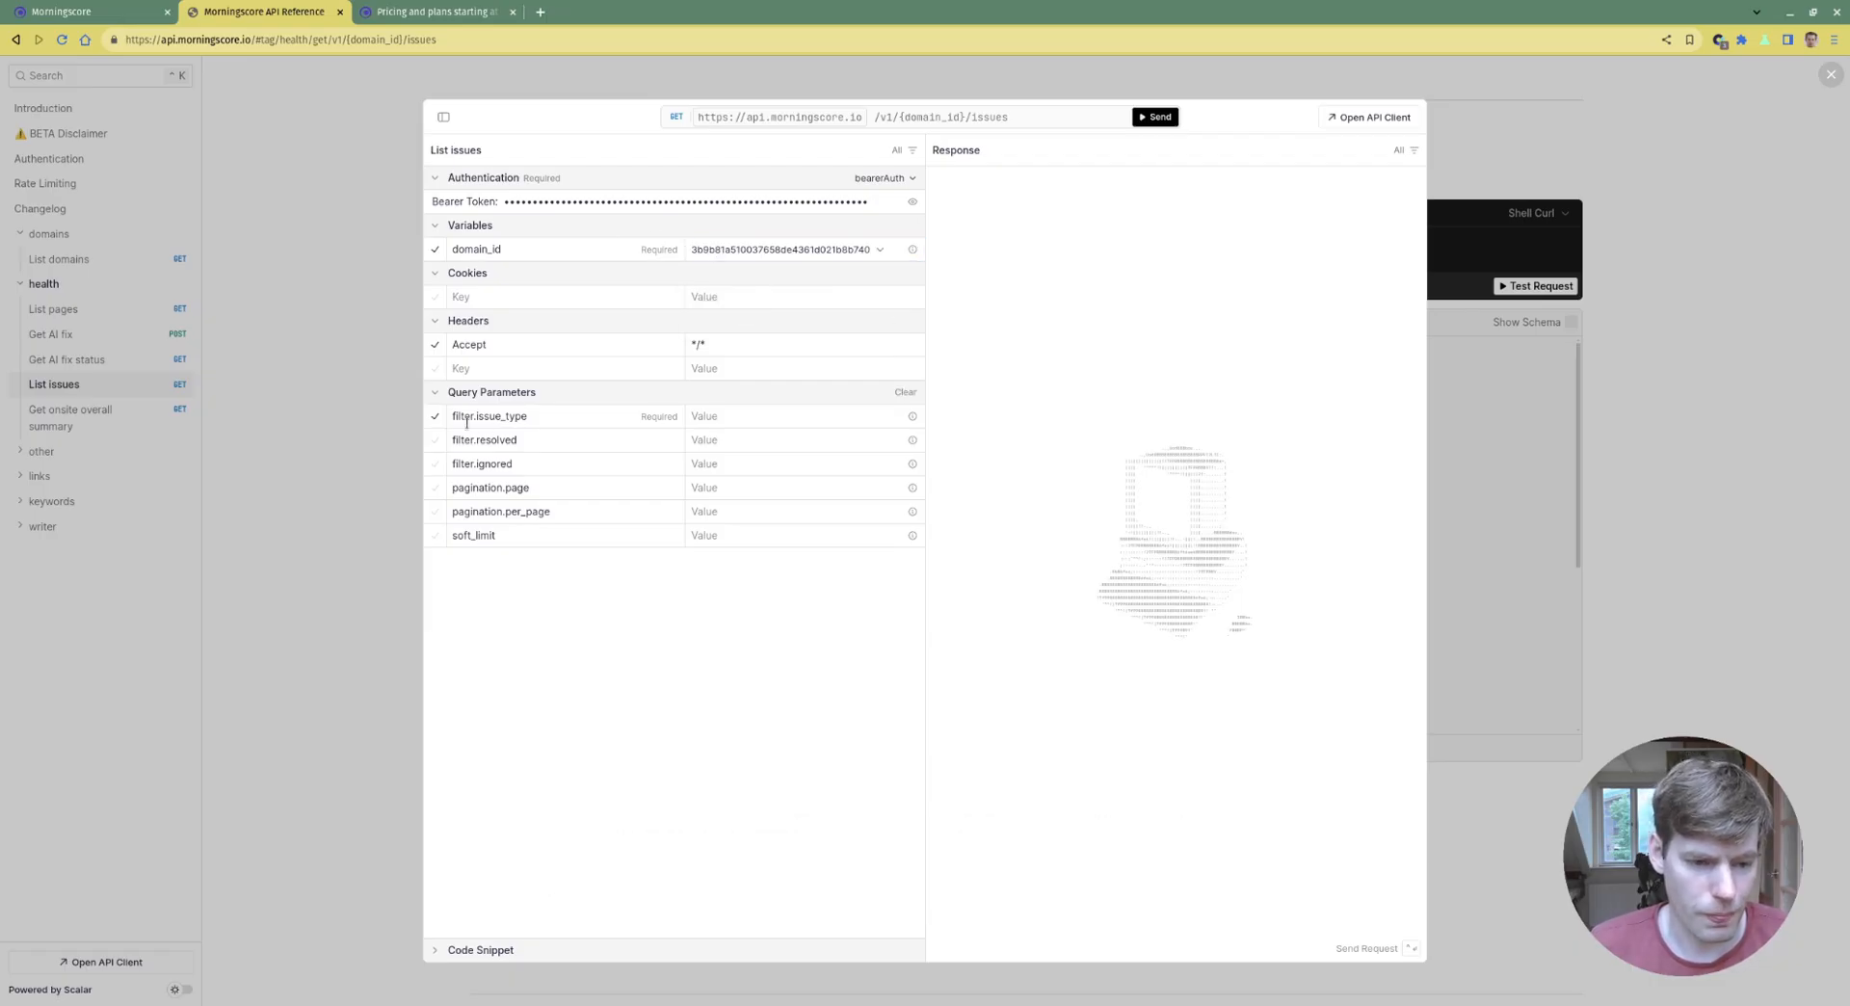
click(702, 416)
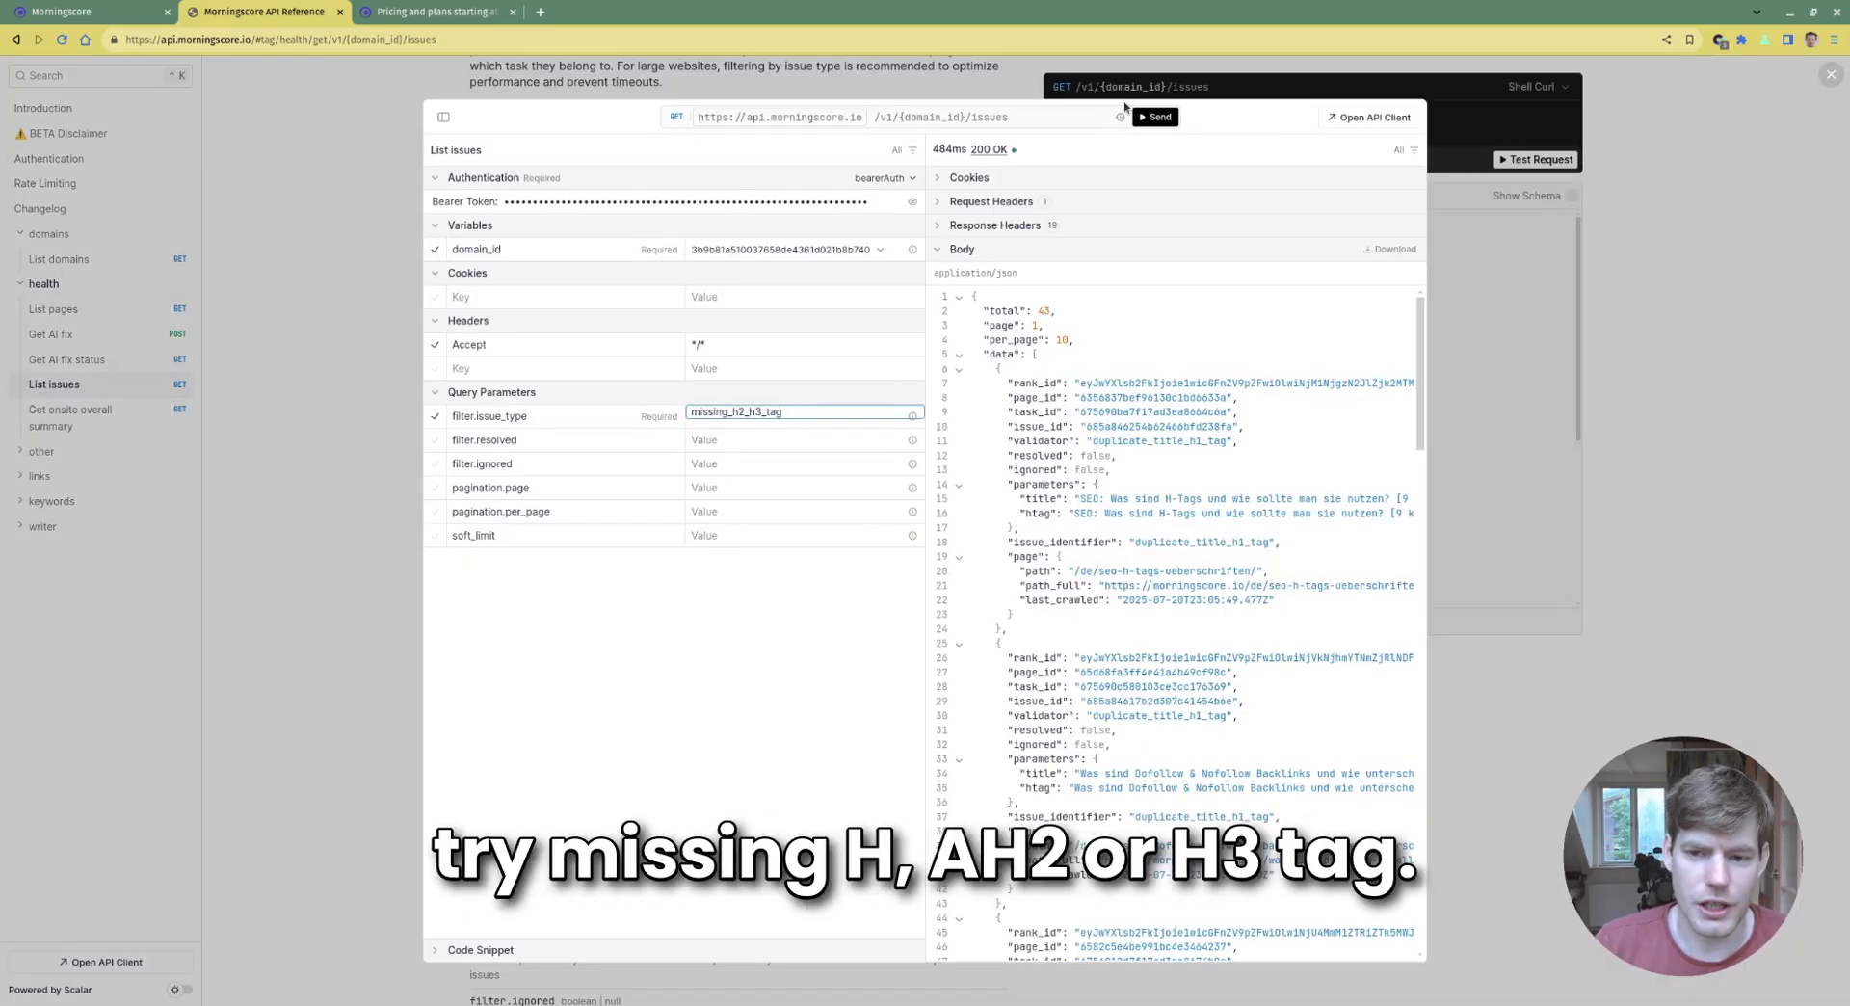
Send List issues filtered by missing_h2_h3_tag, then resend with resolved set to false
click(1154, 117)
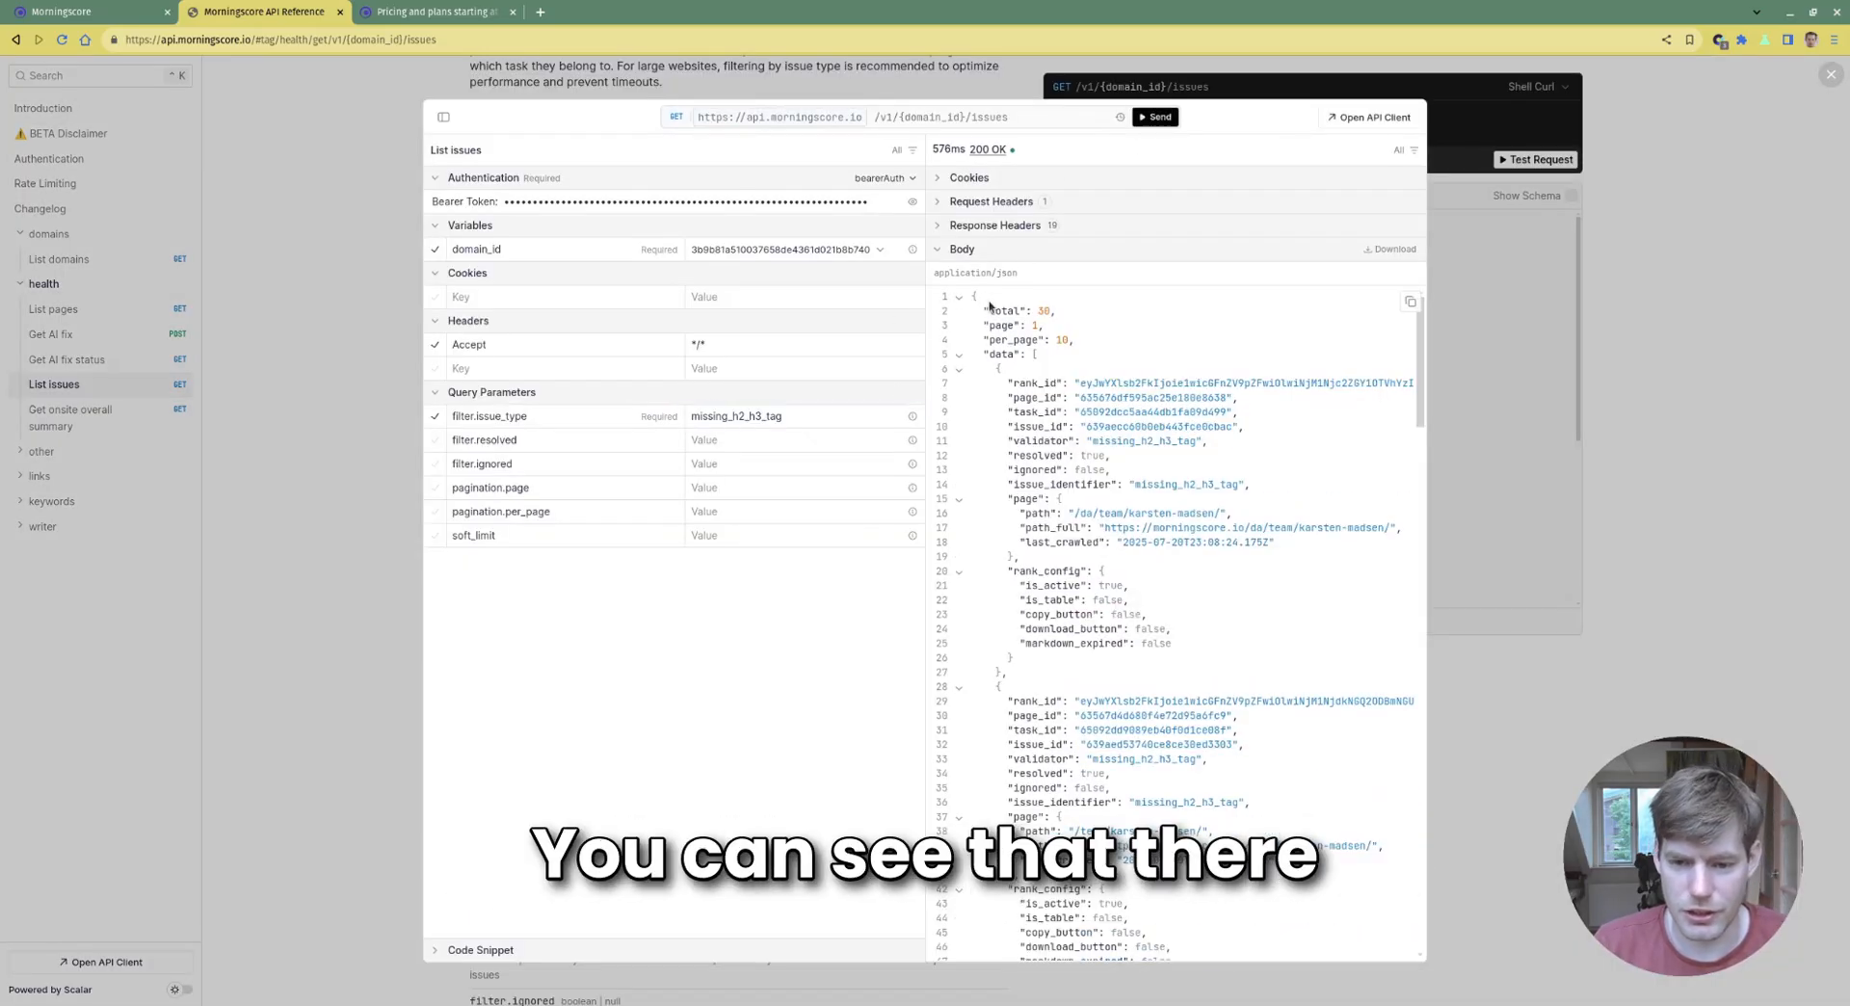
click(723, 439)
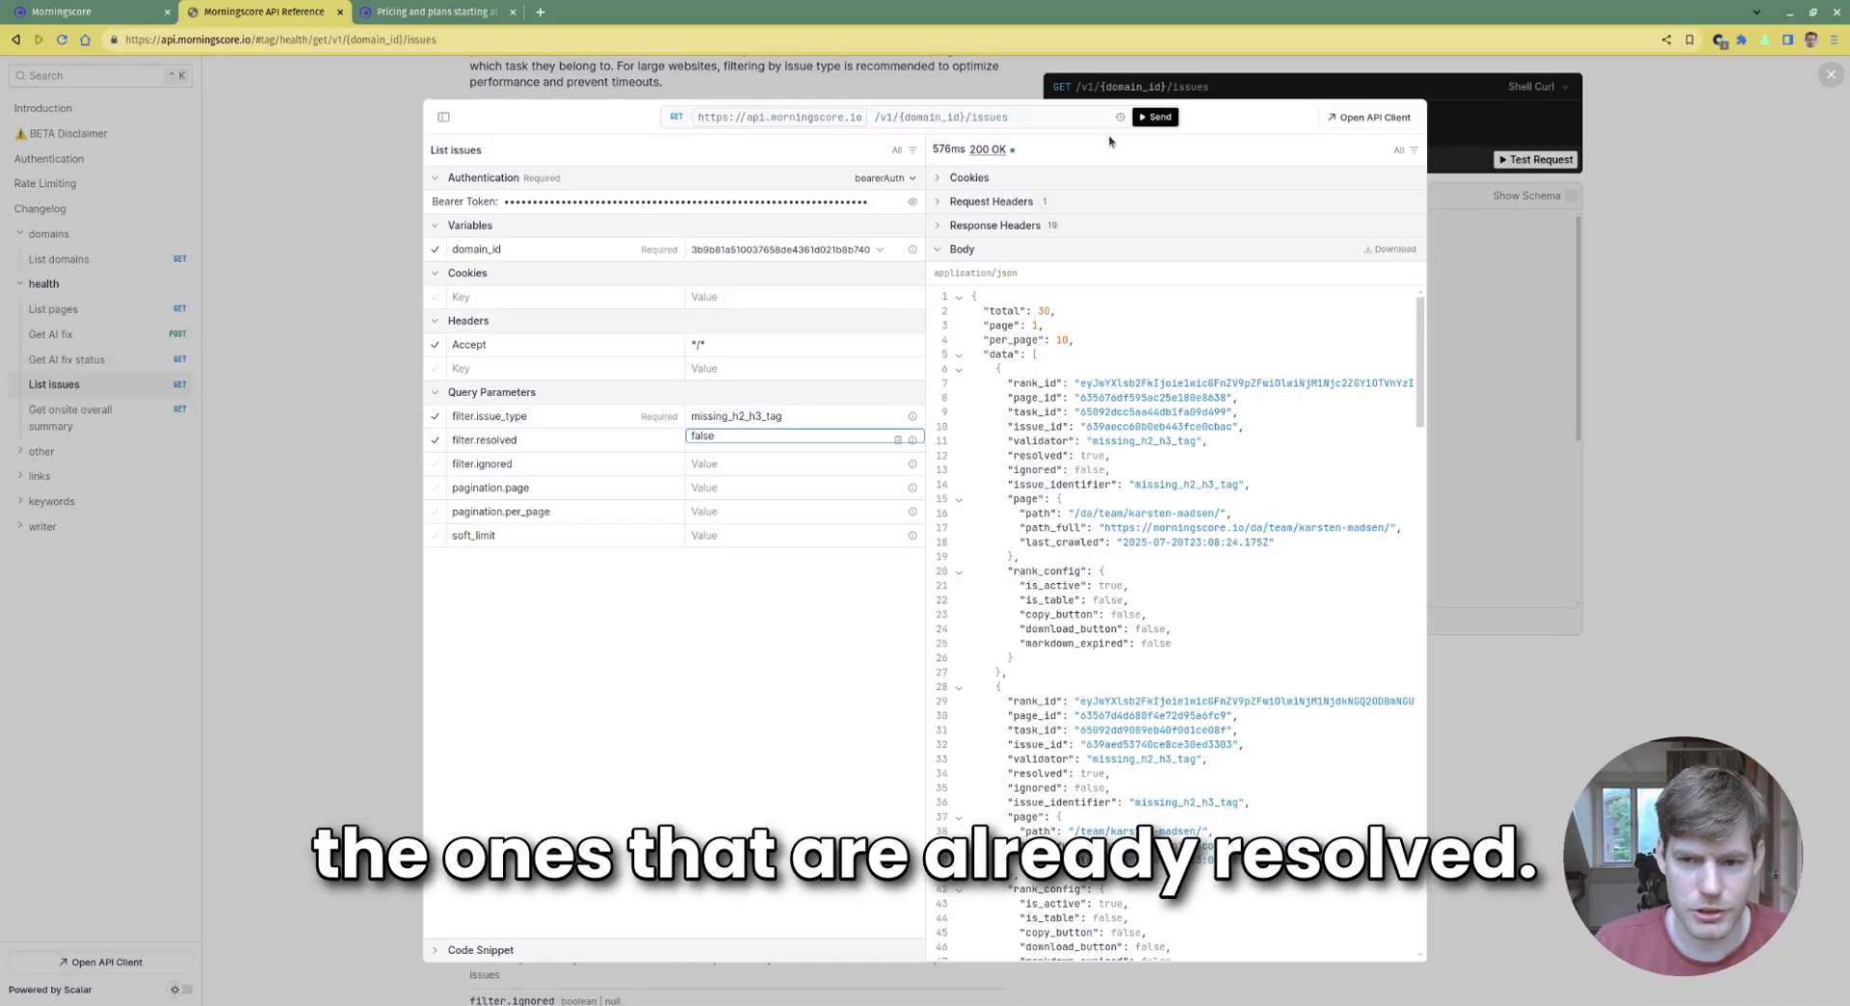
click(1153, 117)
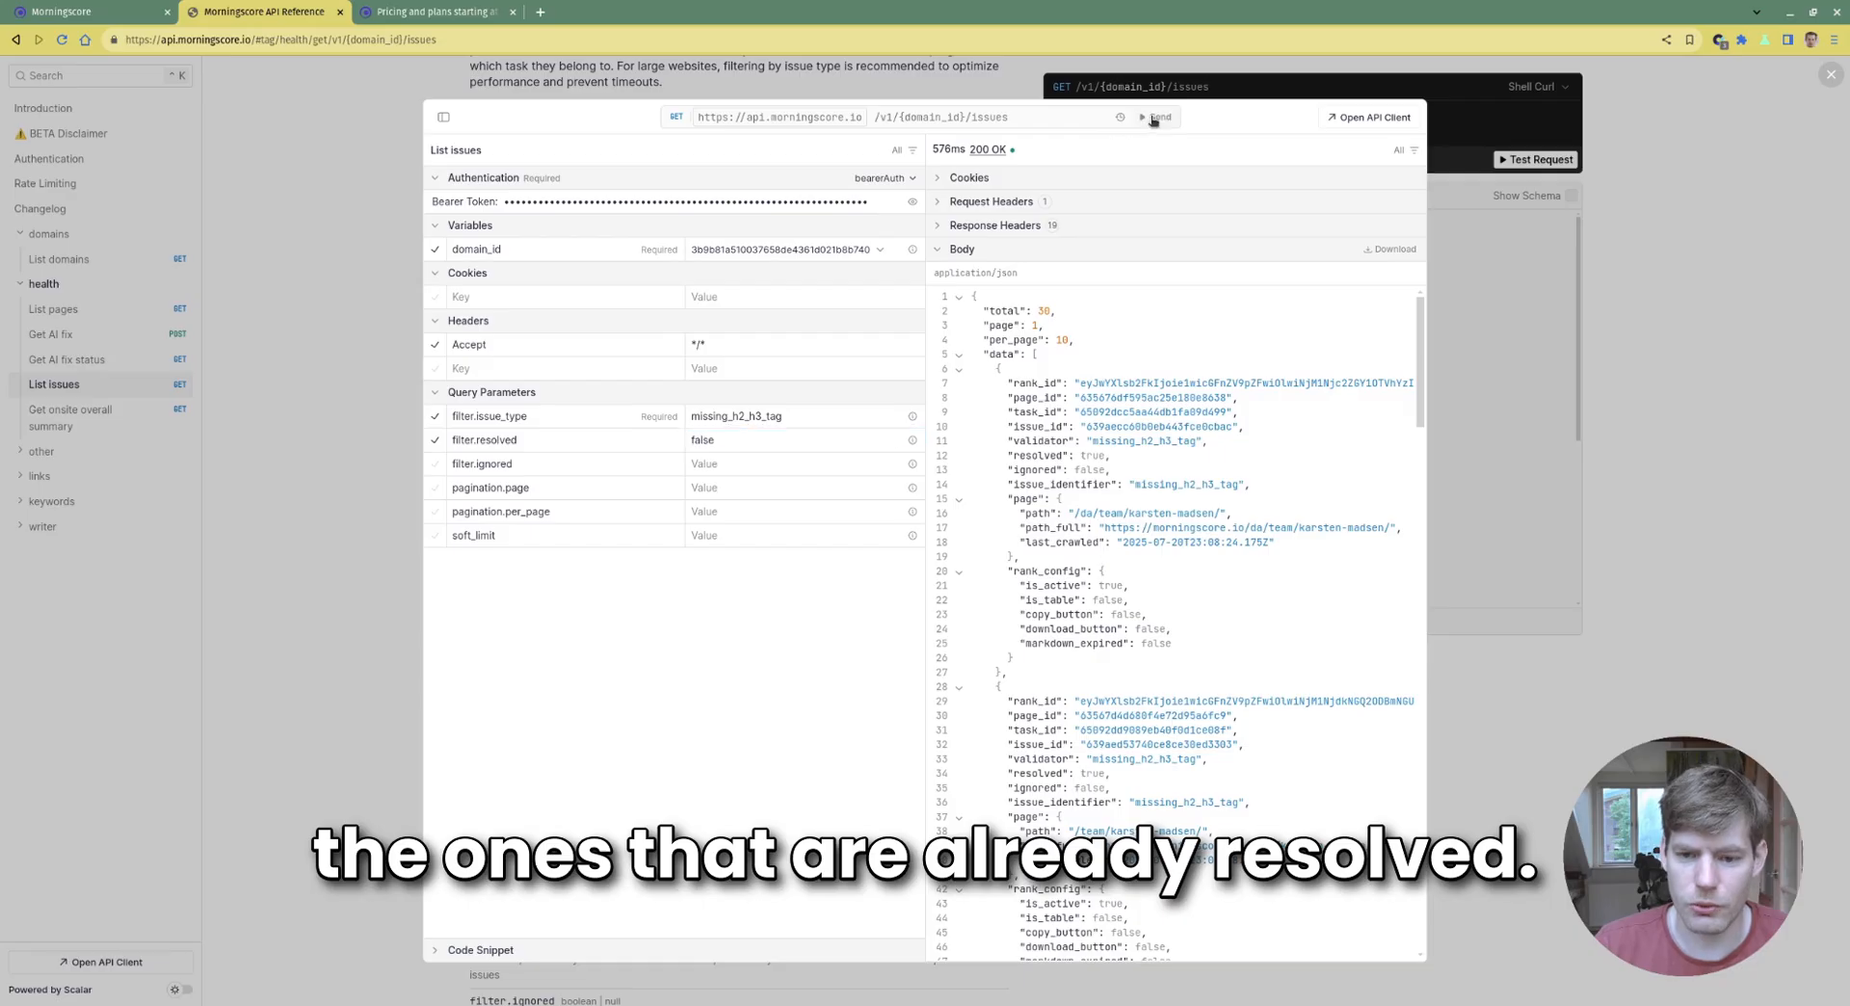
Inspect the 17-issue total, the first issue's details and its affected page URL
triple_click(1084, 315)
click(1087, 316)
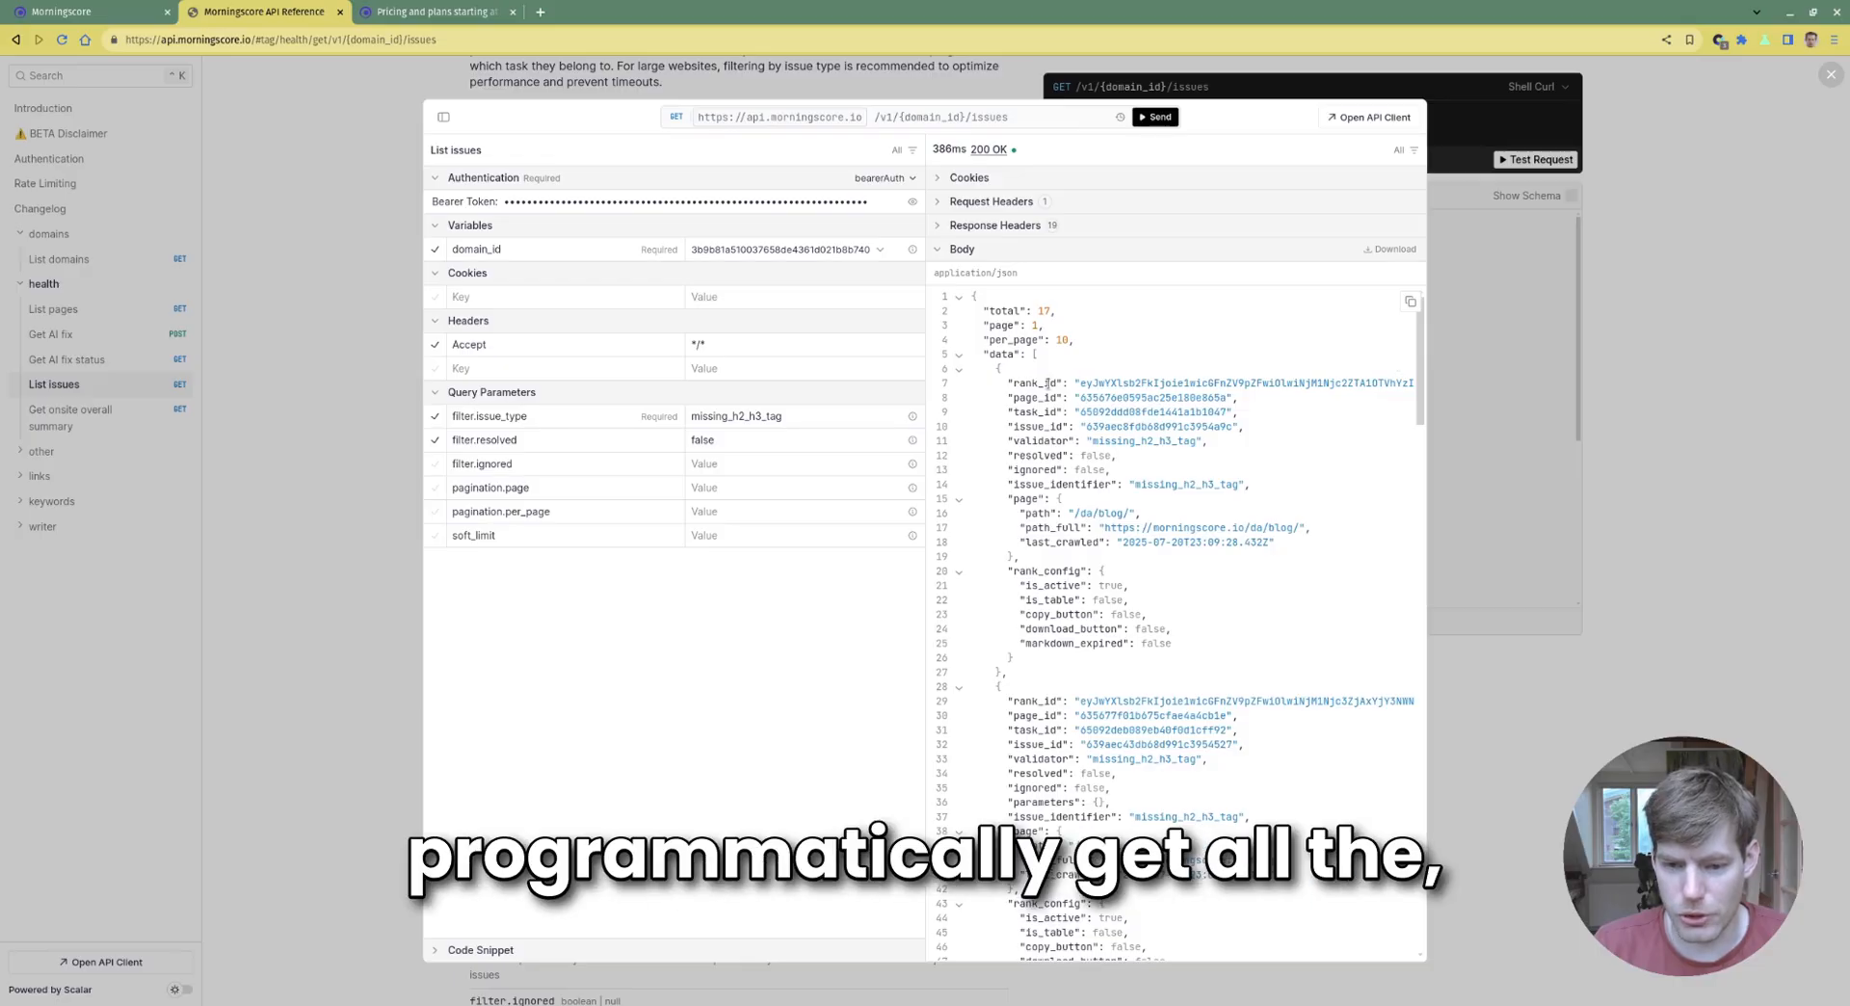
drag(994, 377, 1300, 636)
click(1301, 641)
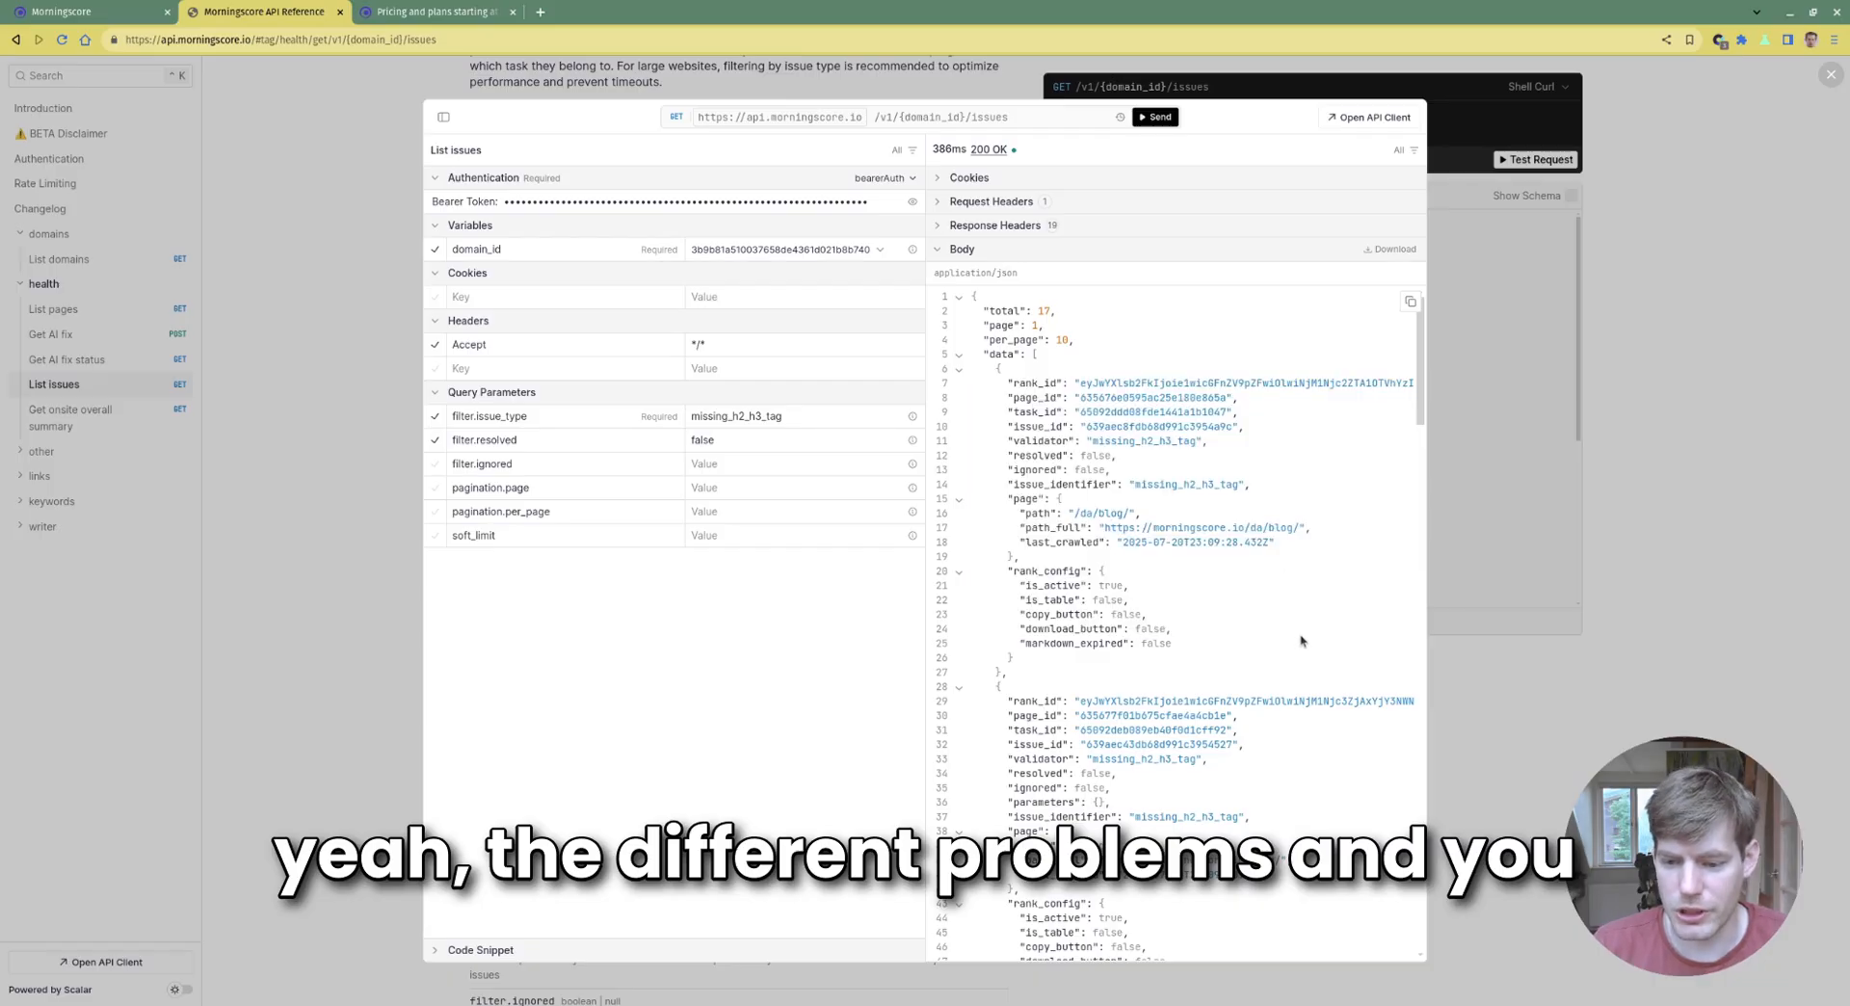
drag(1327, 536, 1204, 349)
click(1301, 539)
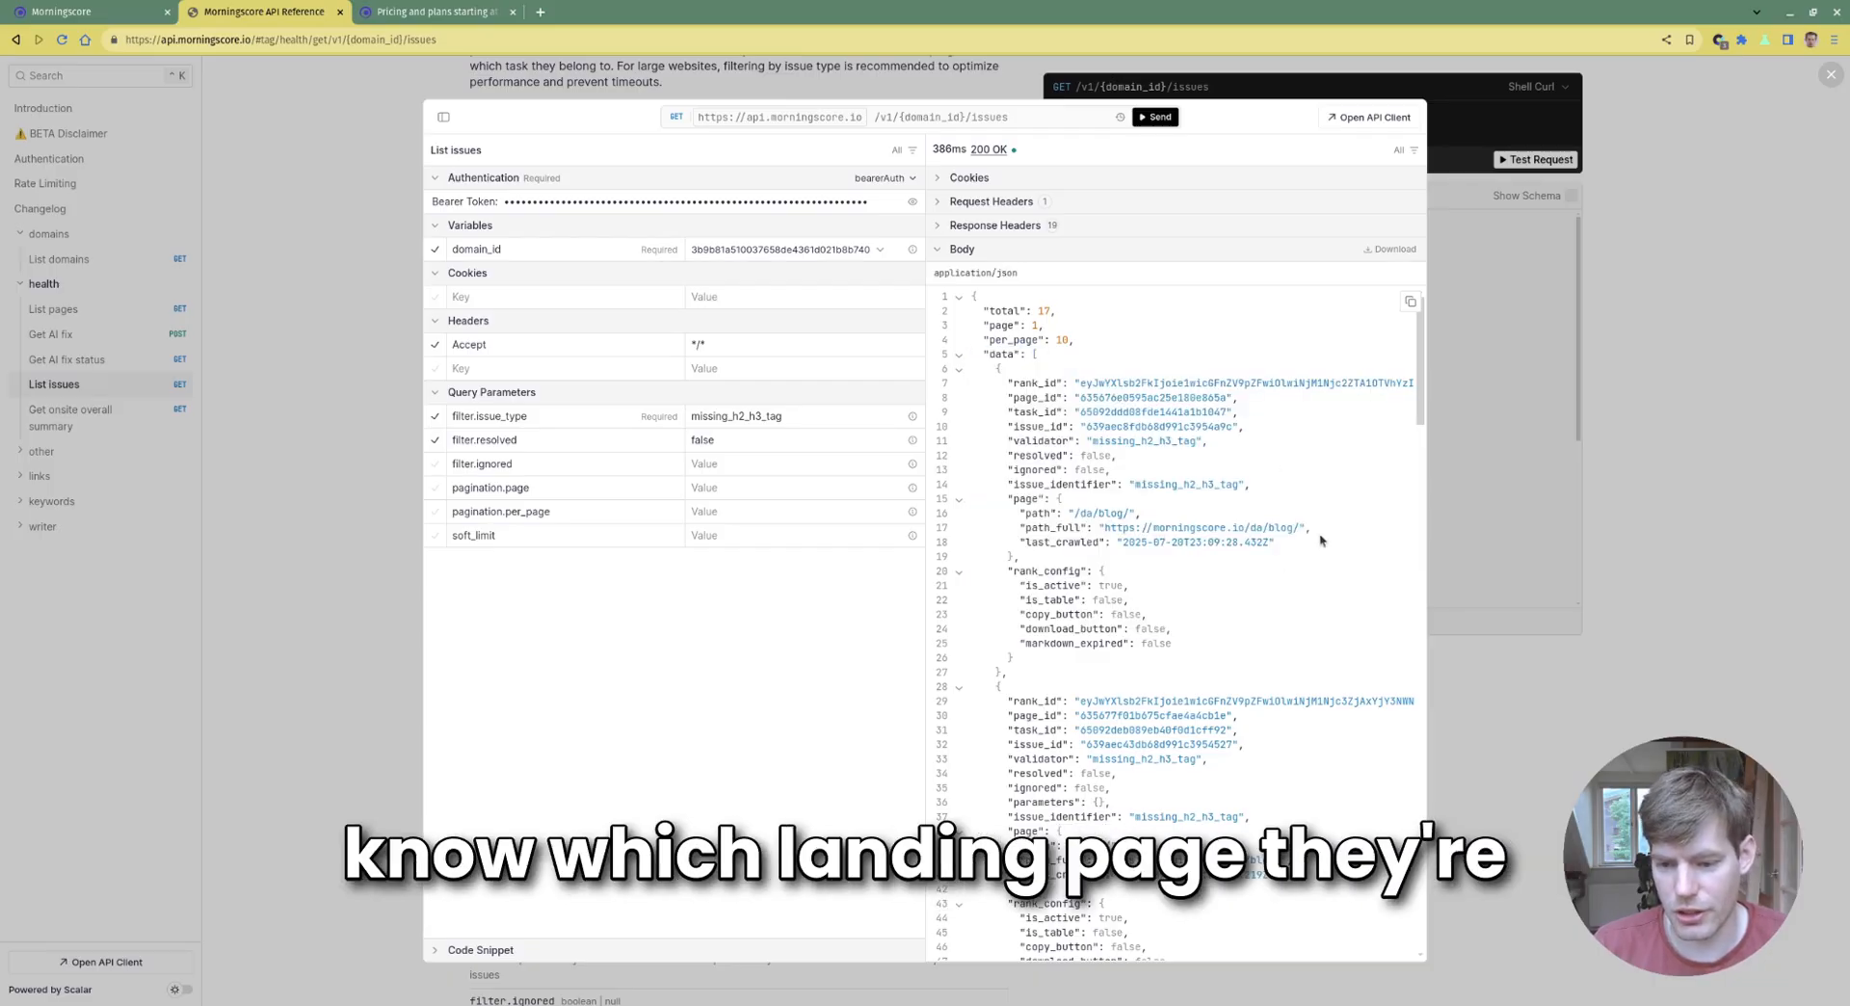
drag(1302, 528, 1099, 527)
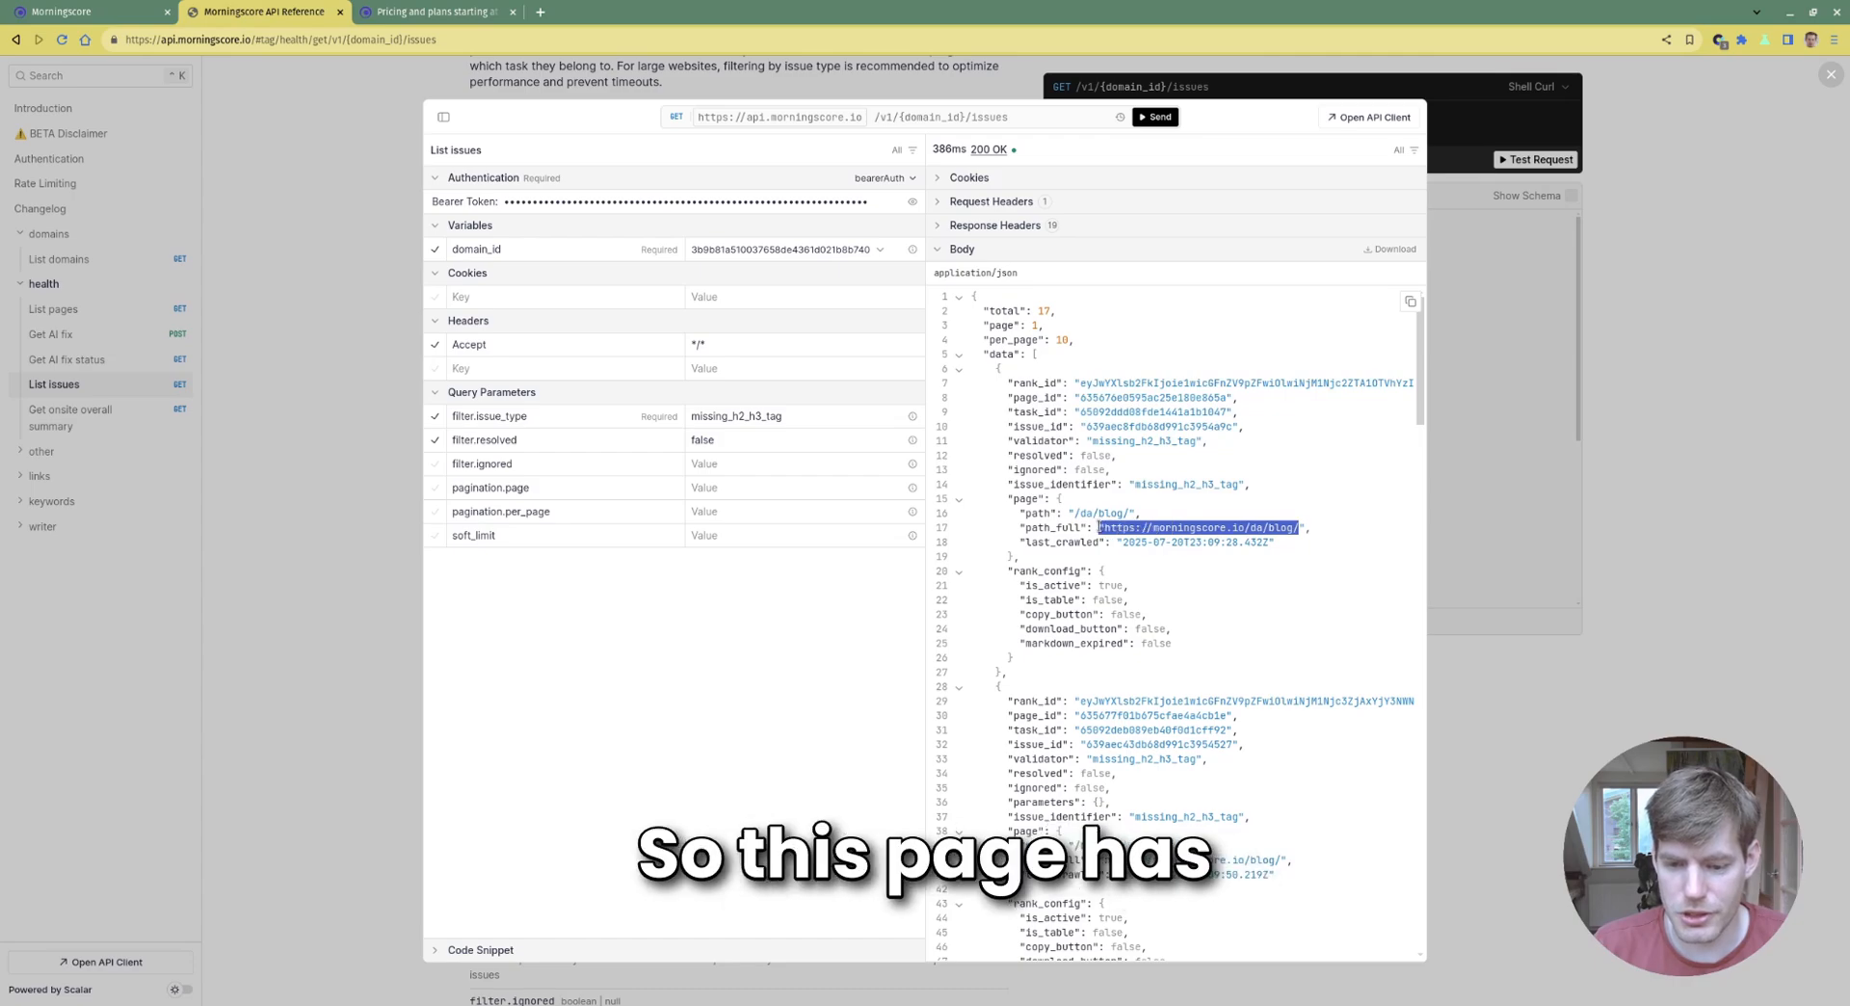
scroll(1281, 460, down, 5)
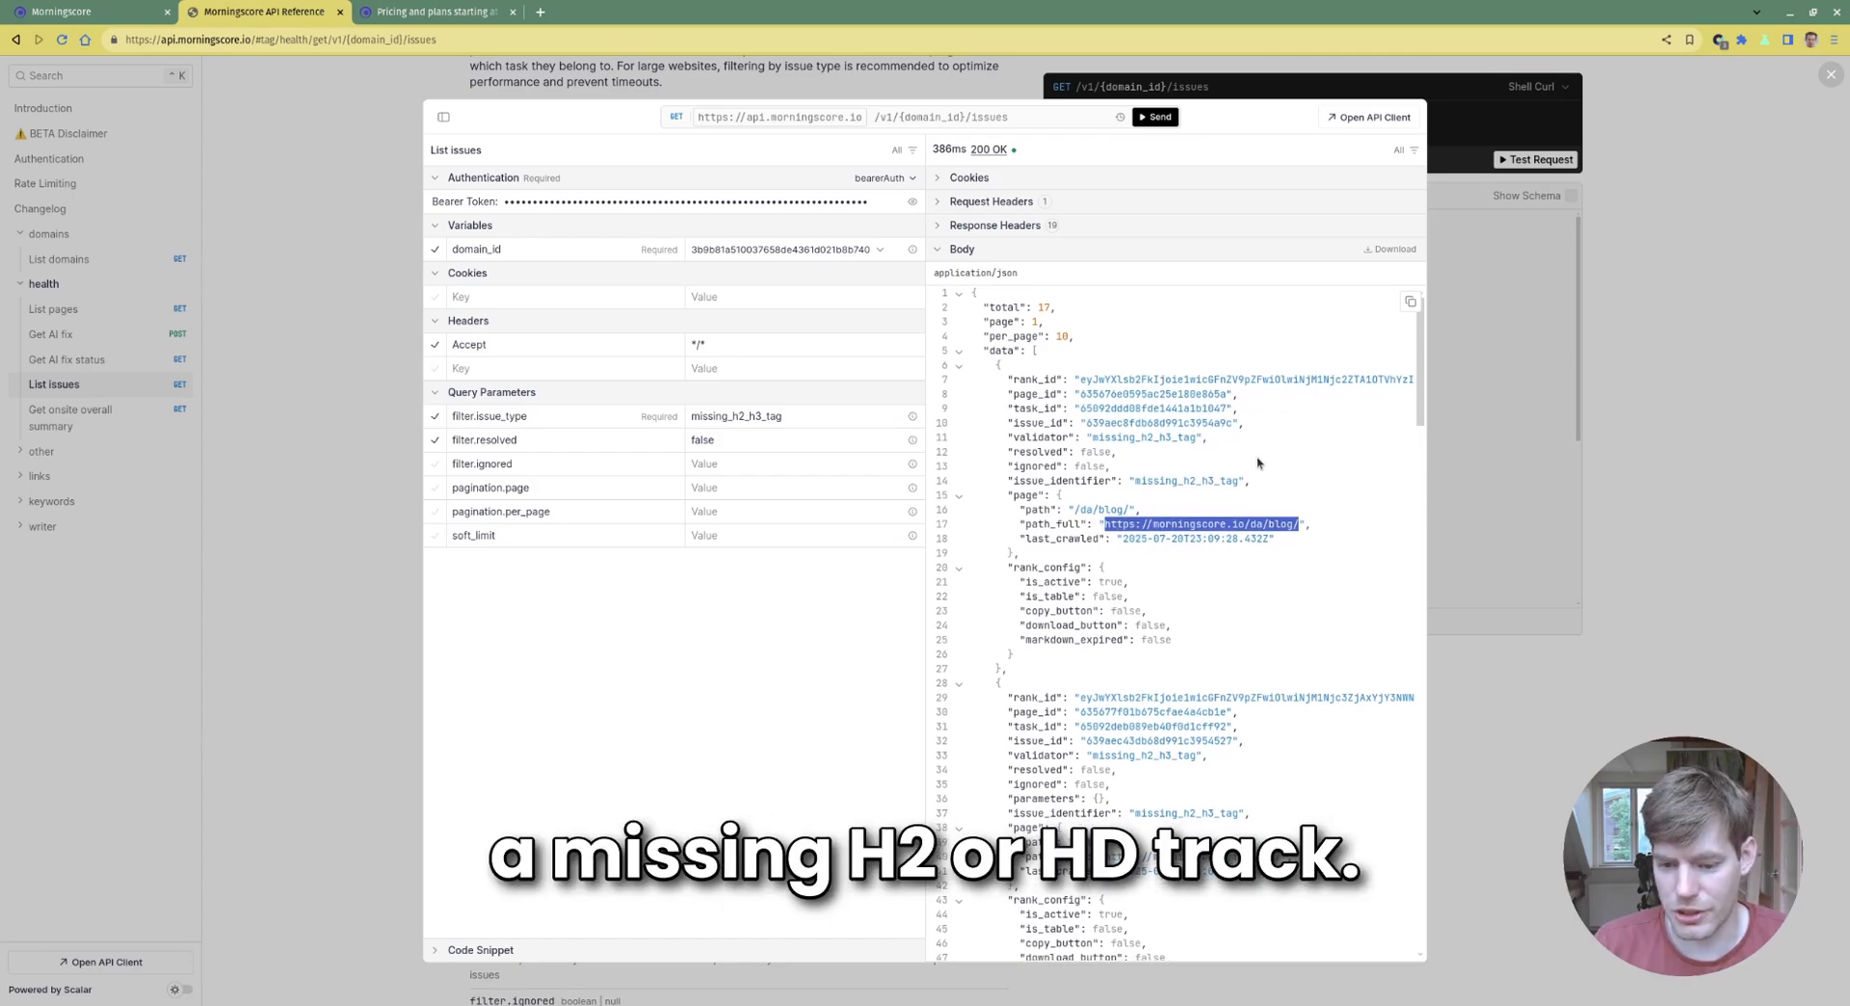
scroll(1183, 499, down, 7)
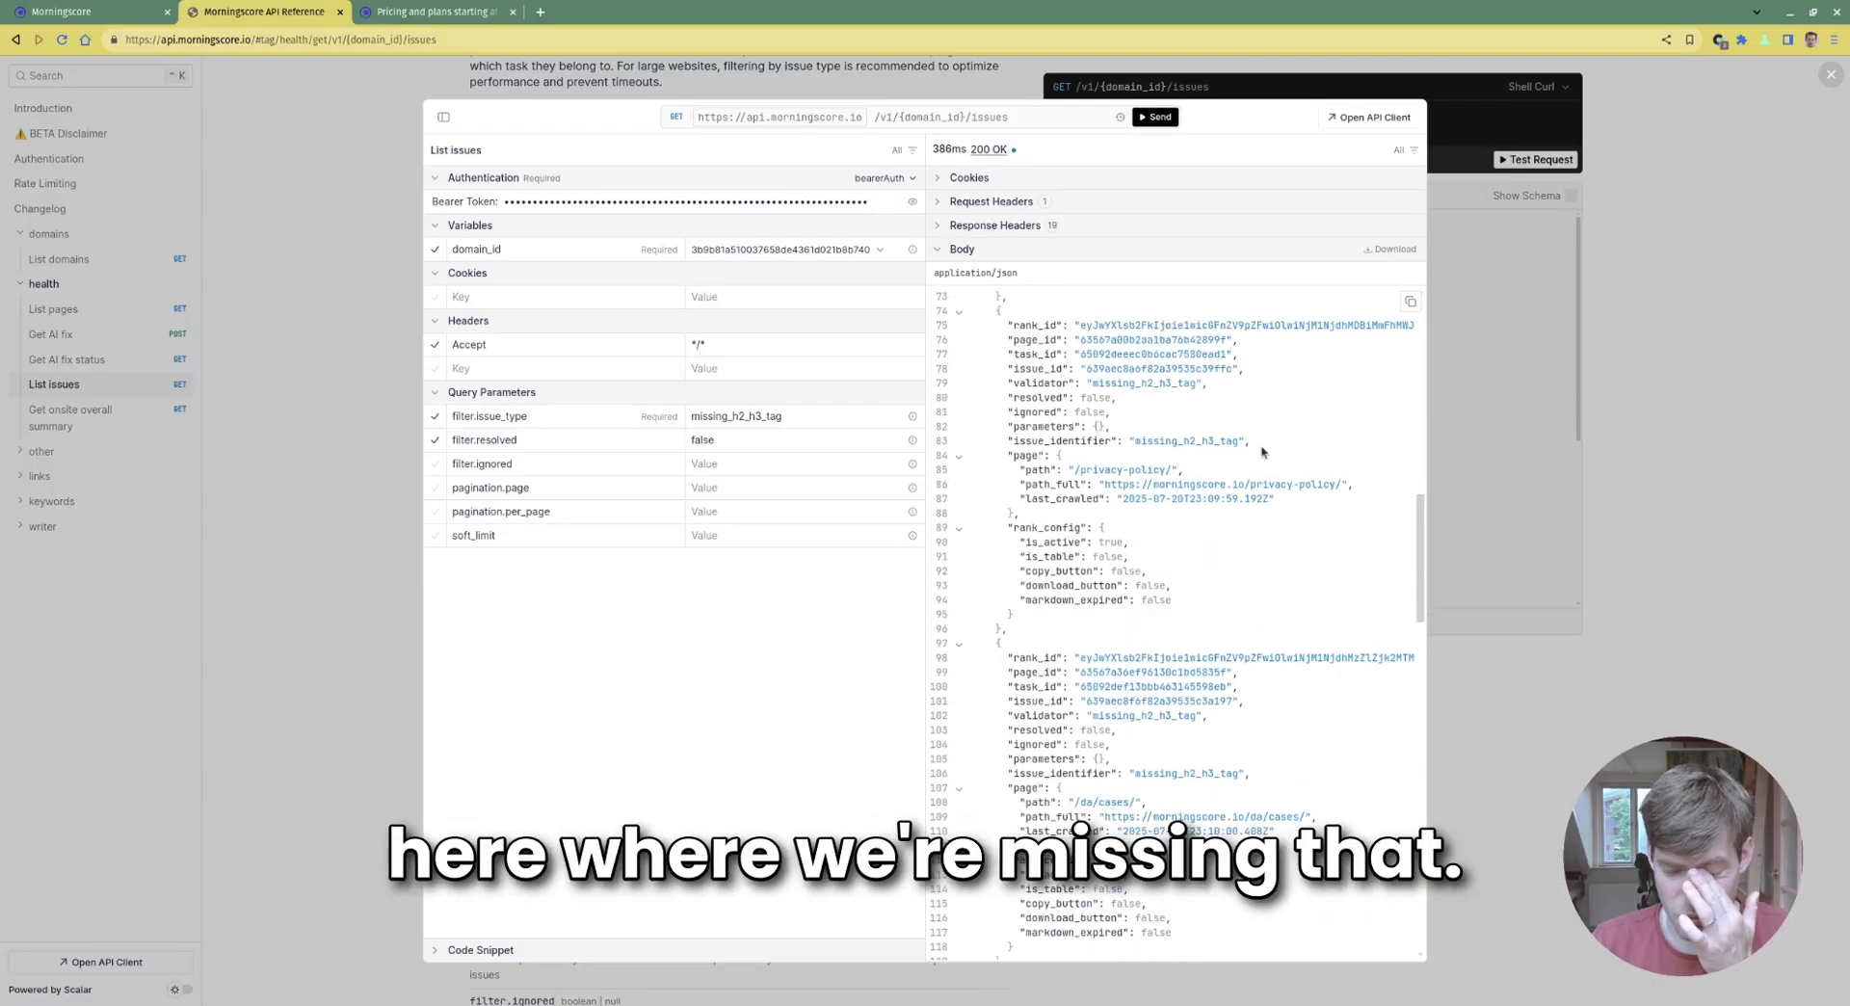
scroll(1263, 453, up, 5)
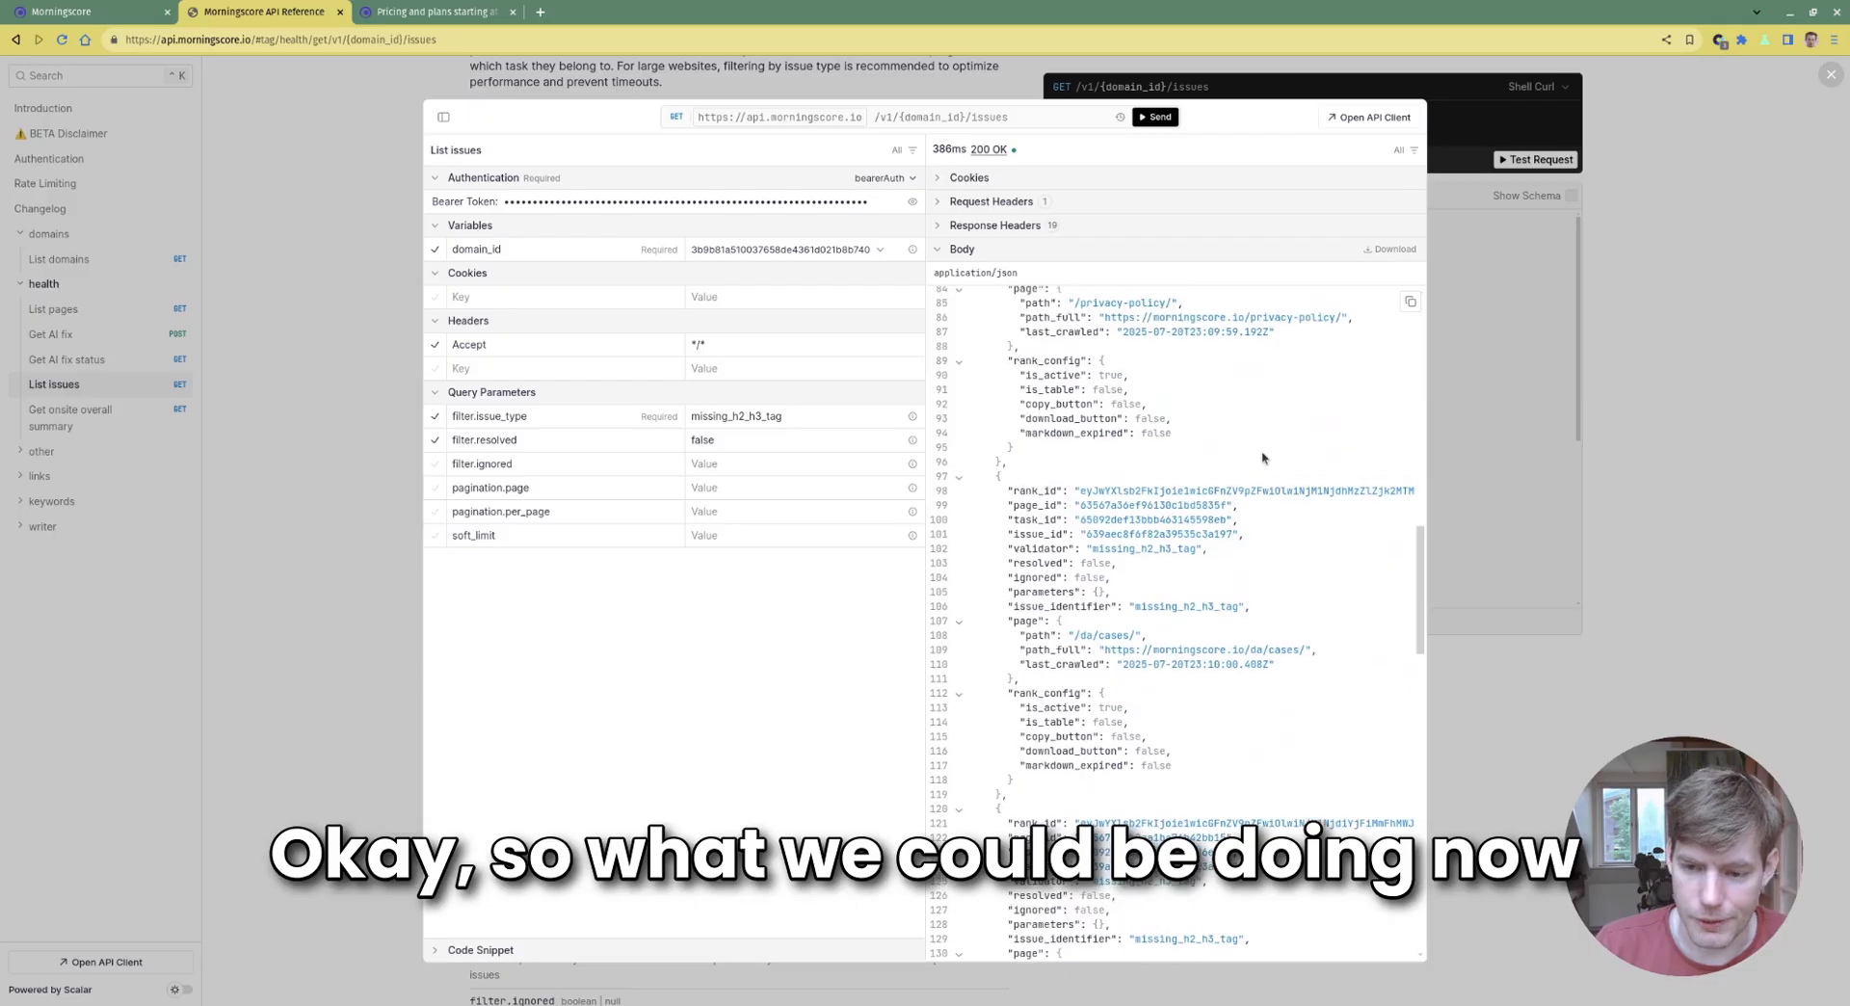
Select the first issue's rank_id, close the test request, and scroll back to Get AI fix
drag(1420, 505, 1405, 379)
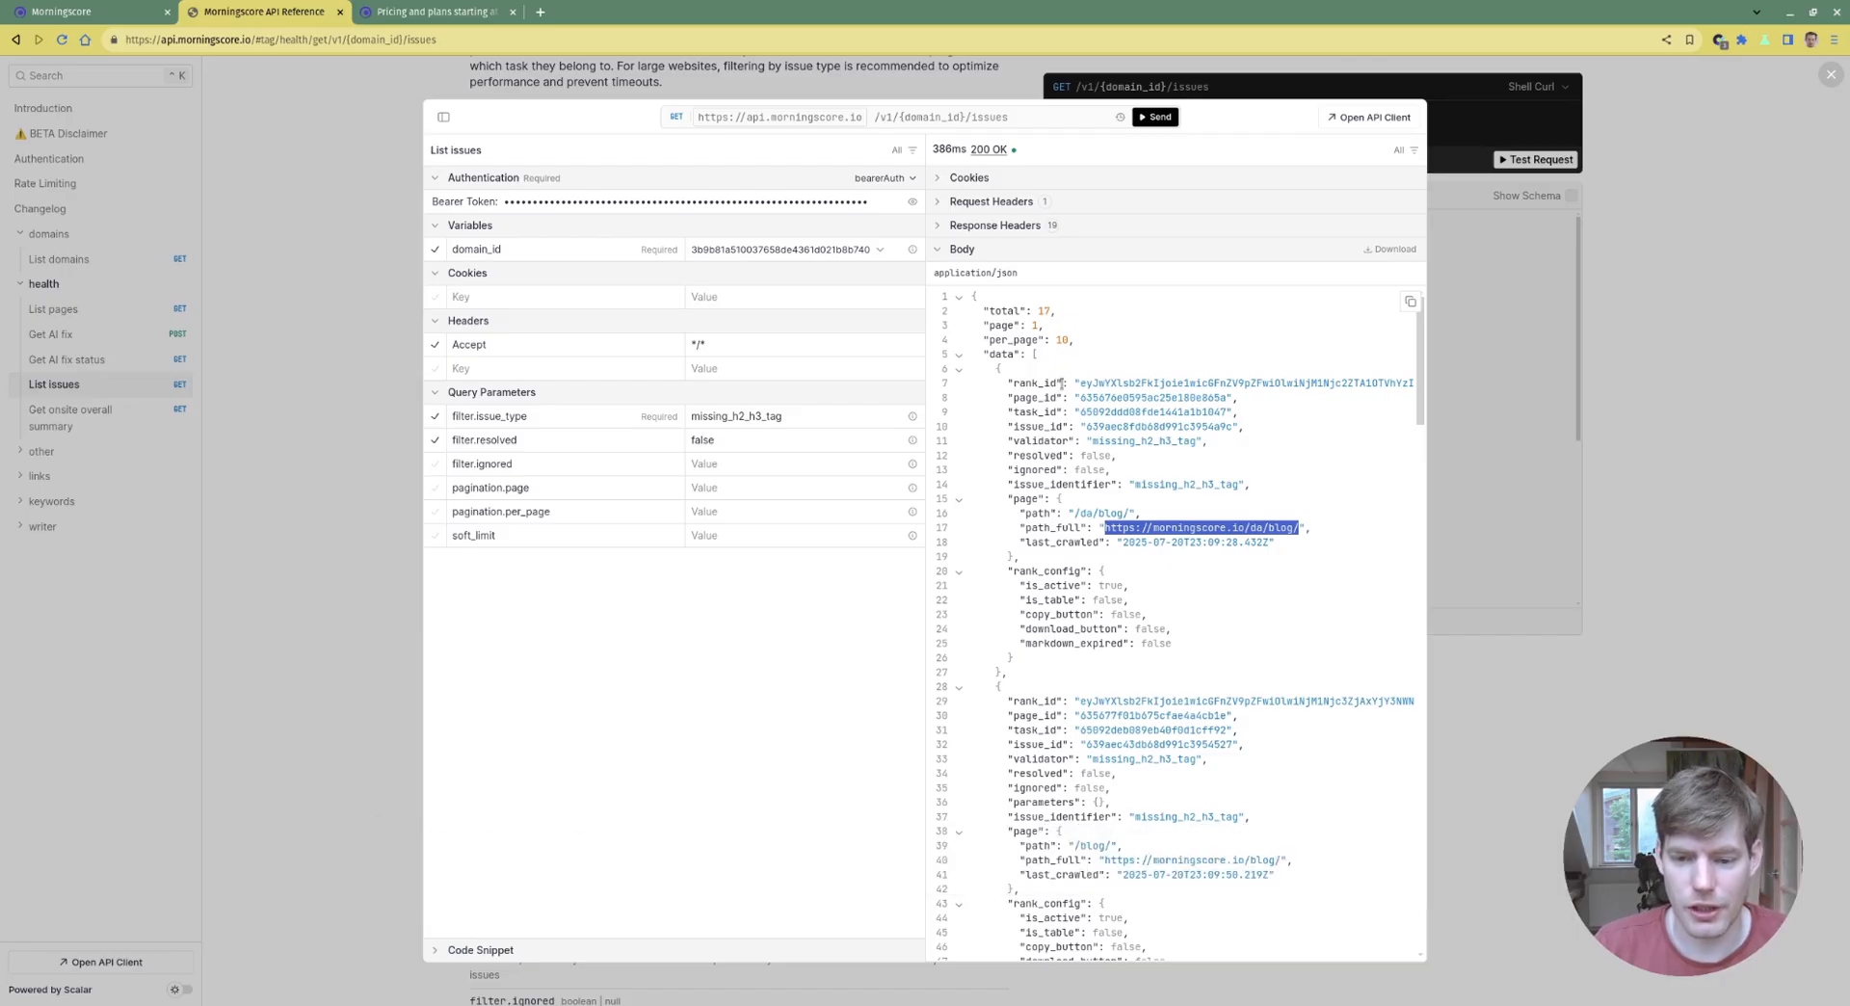
double_click(1185, 384)
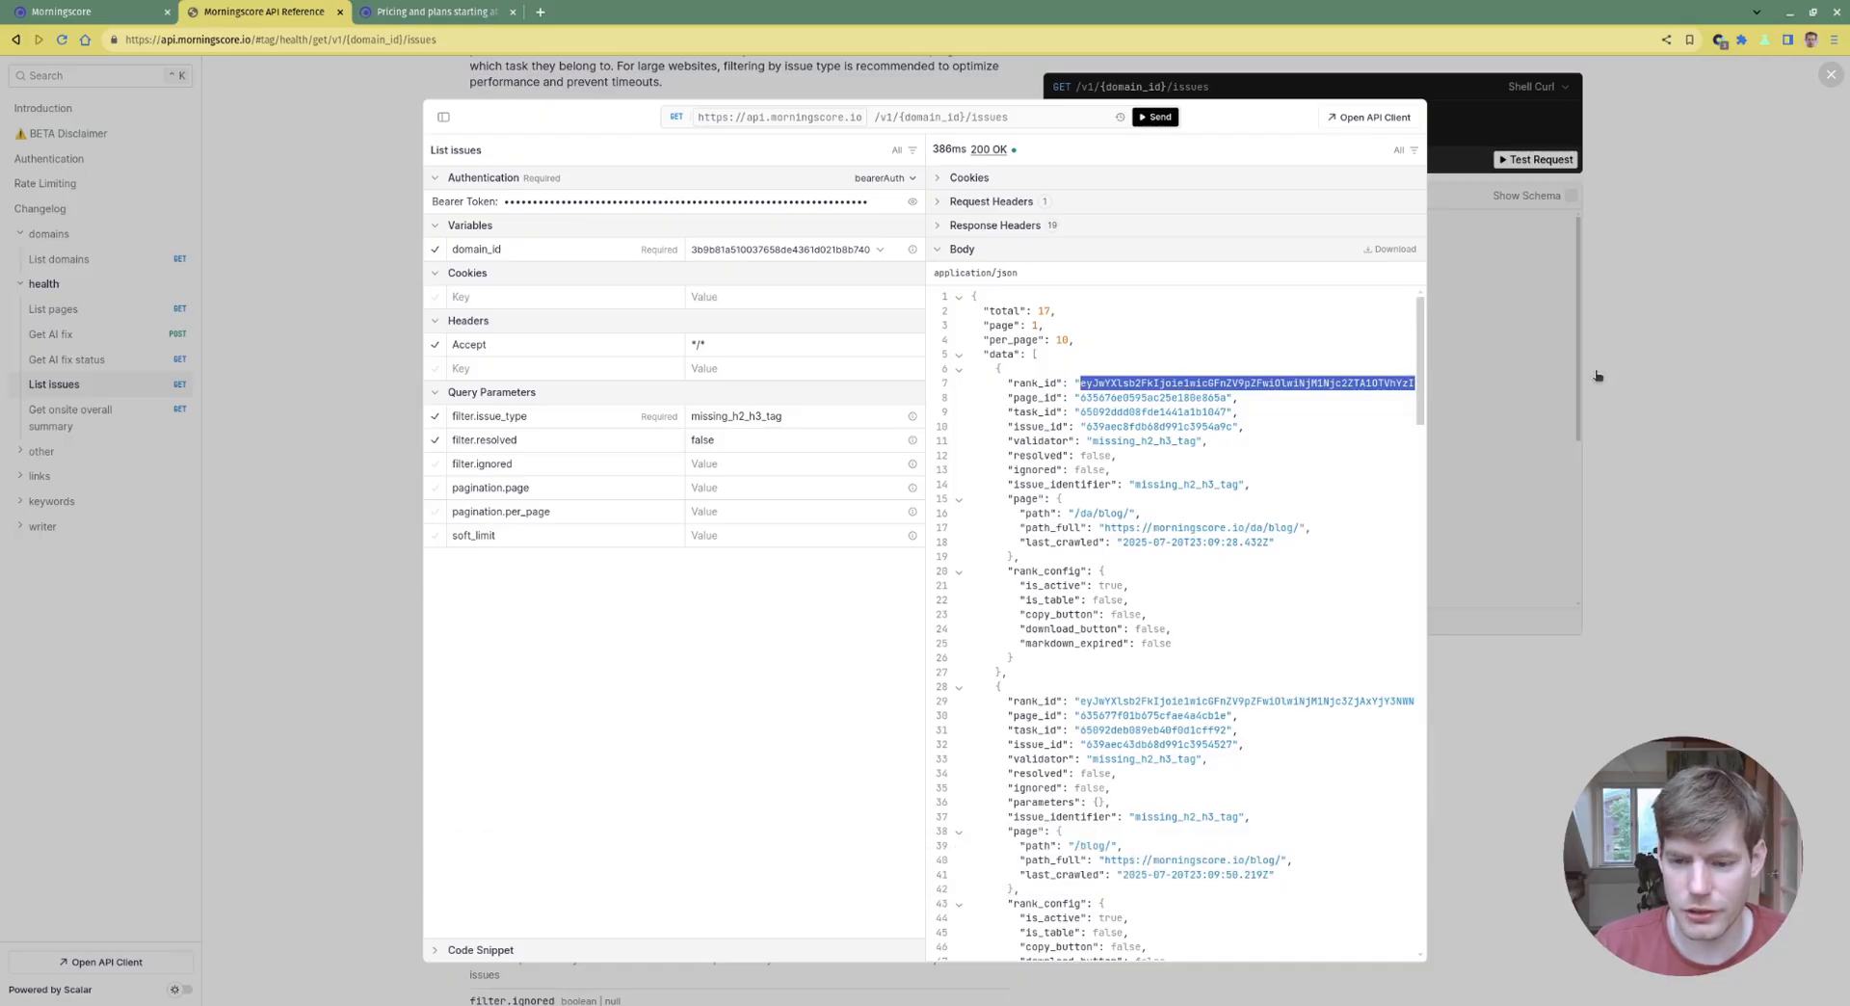
click(1672, 383)
scroll(1159, 431, up, 15)
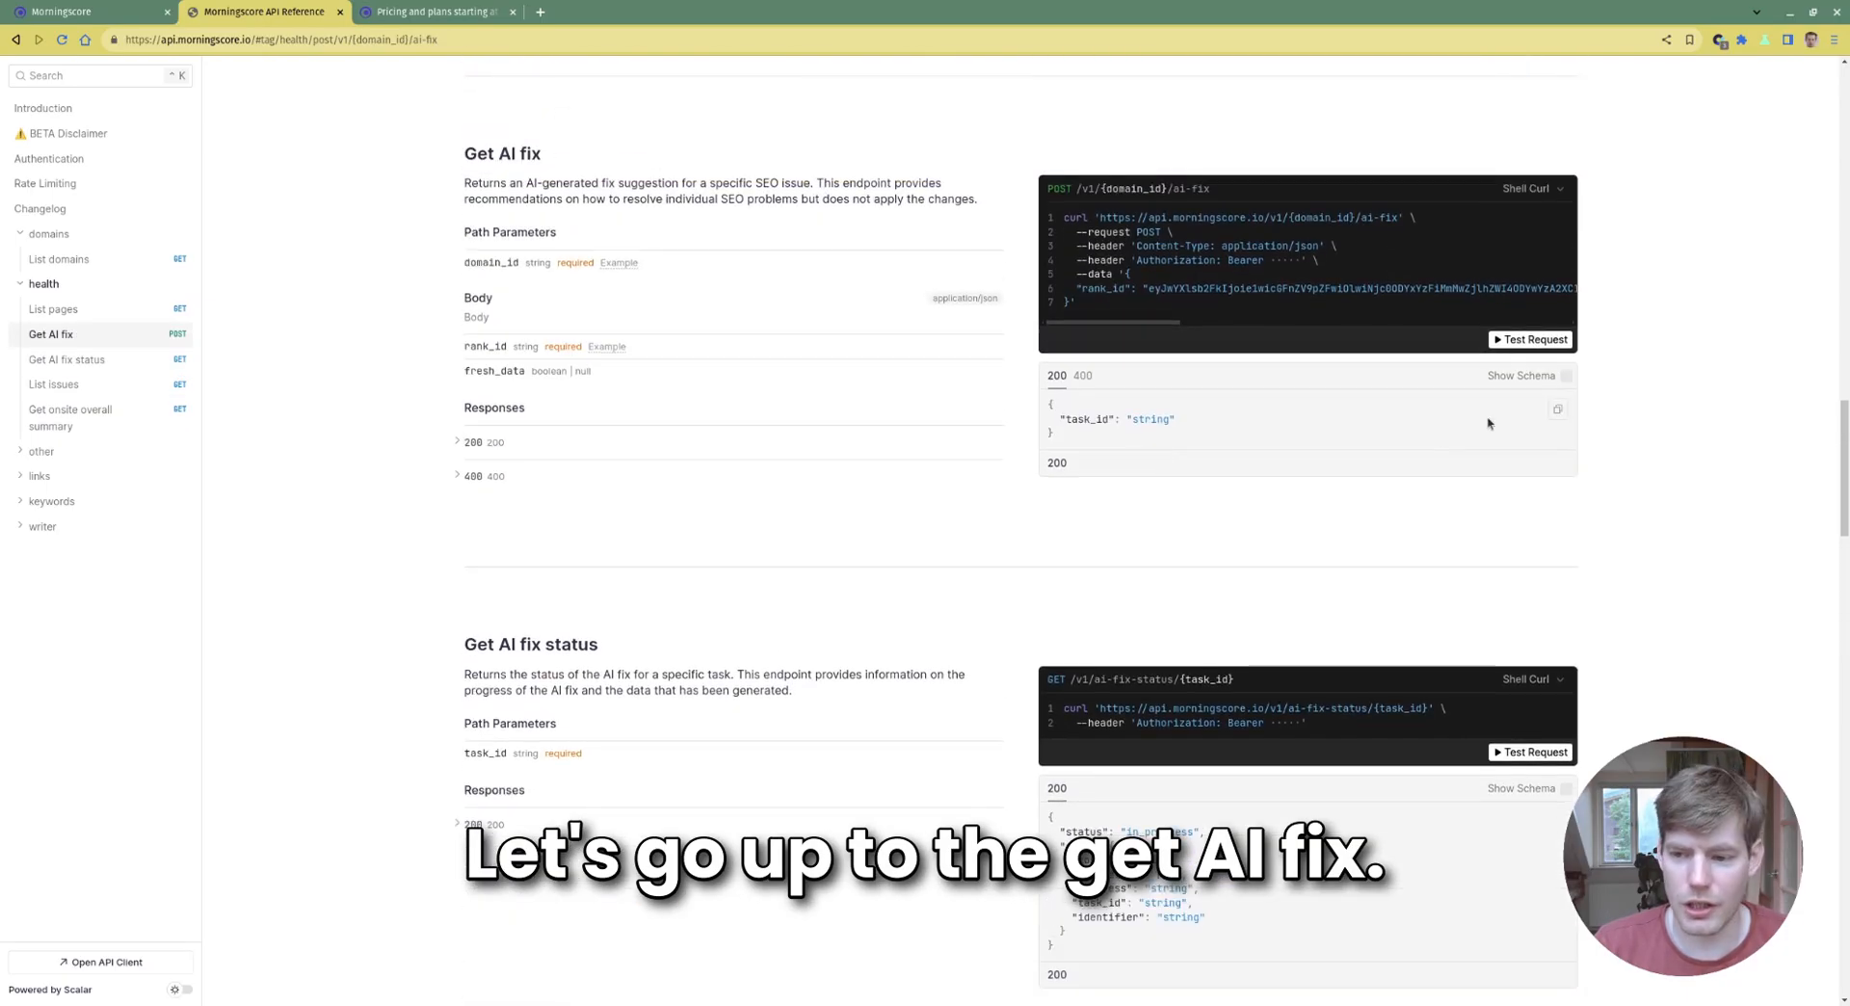
Fill a Get AI fix test request with the copied rank_id and the correct domain_id
click(1515, 343)
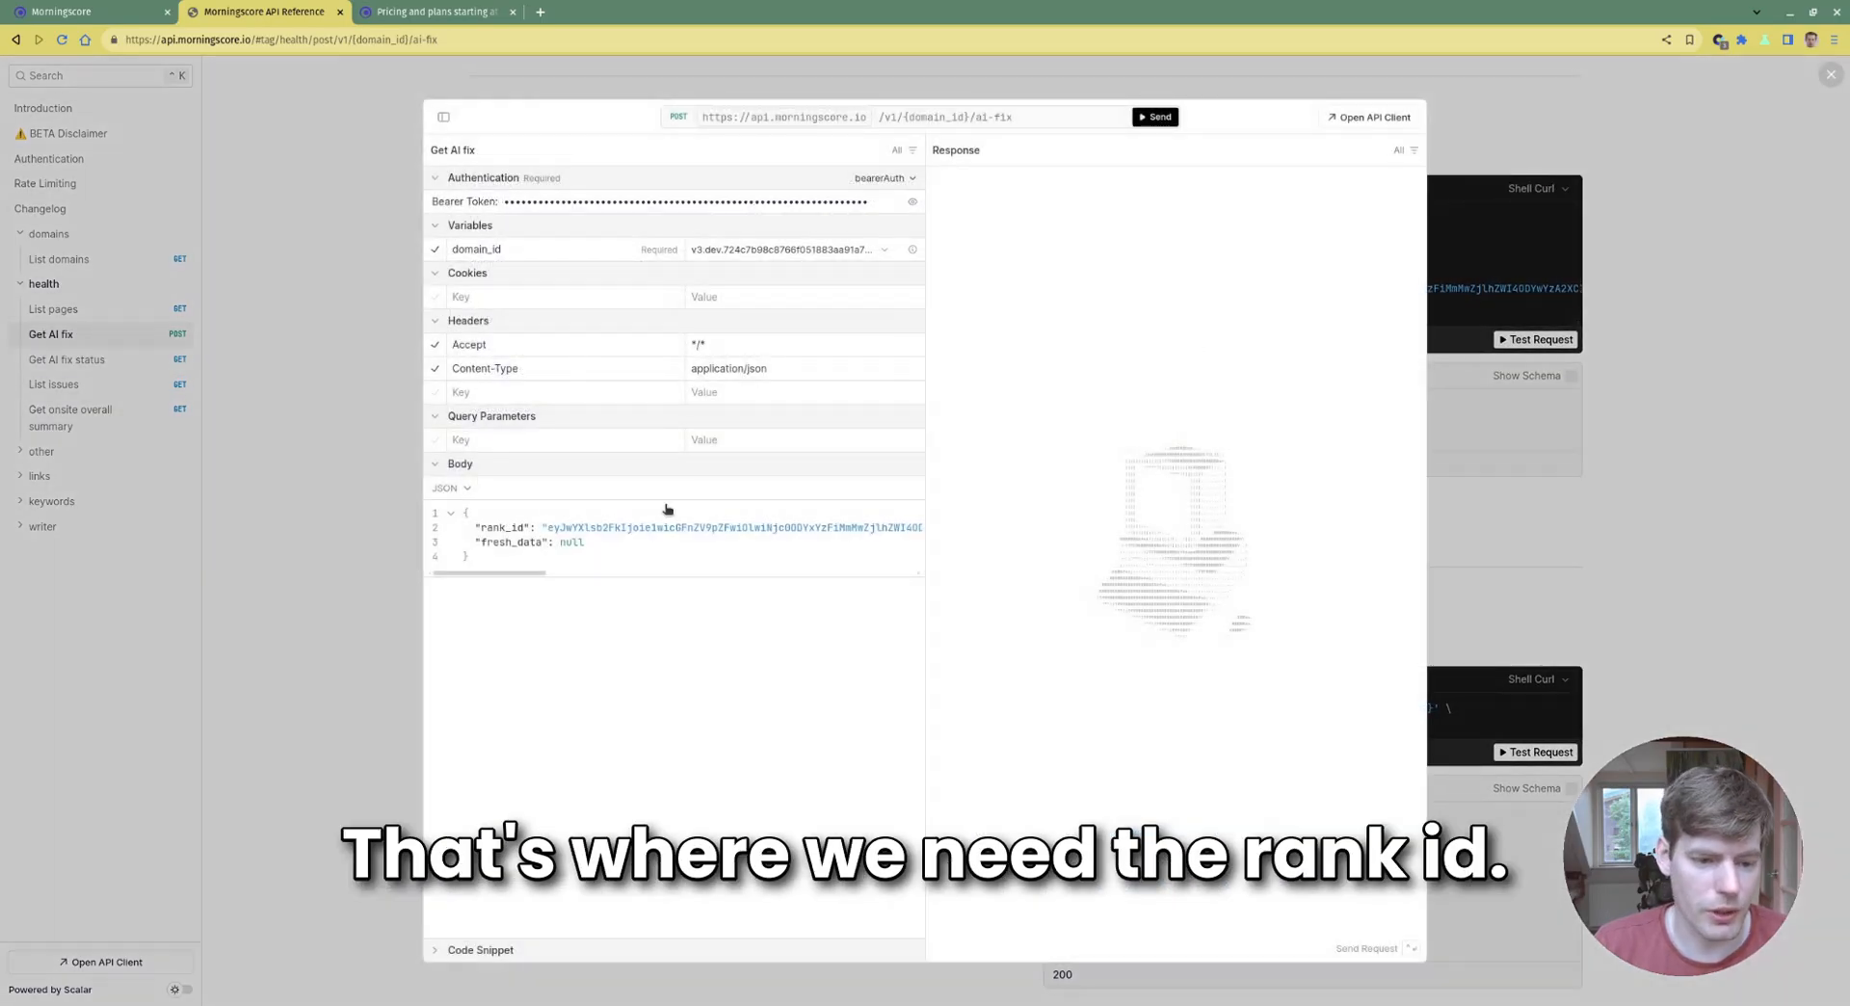
double_click(652, 528)
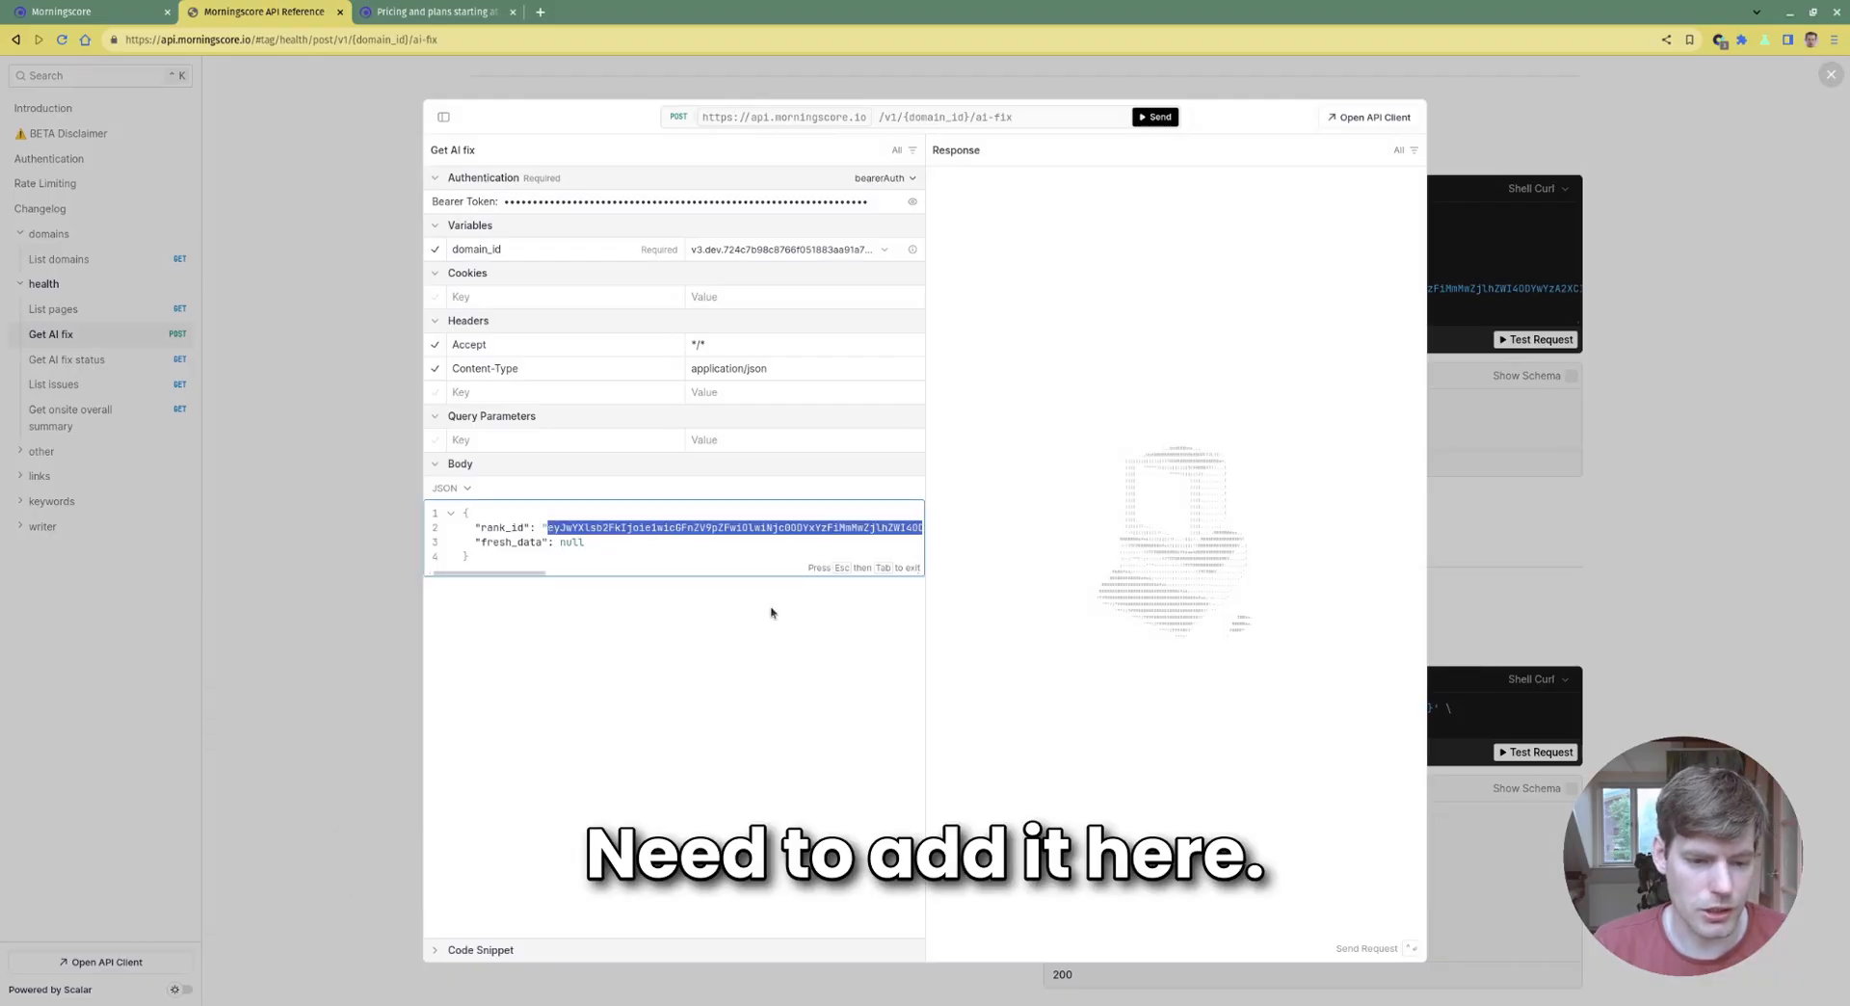
key(ctrl+v)
key(Down)
key(Down)
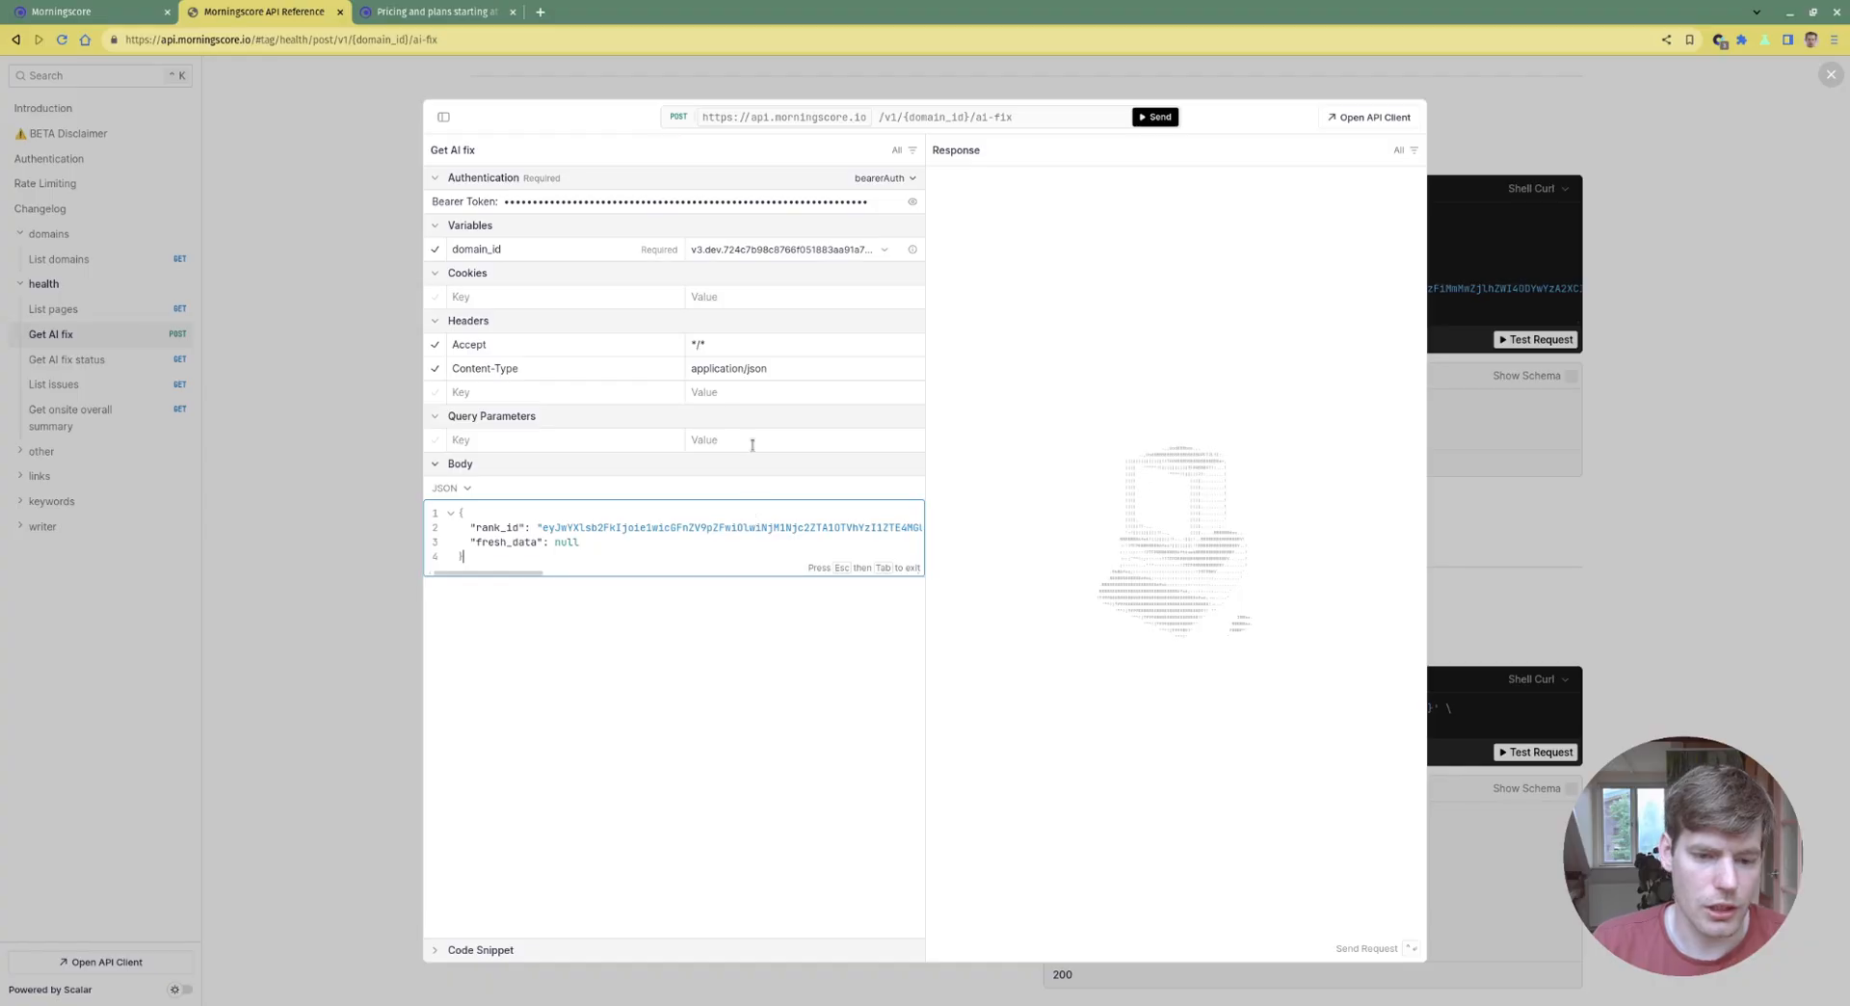
key(alt+Tab)
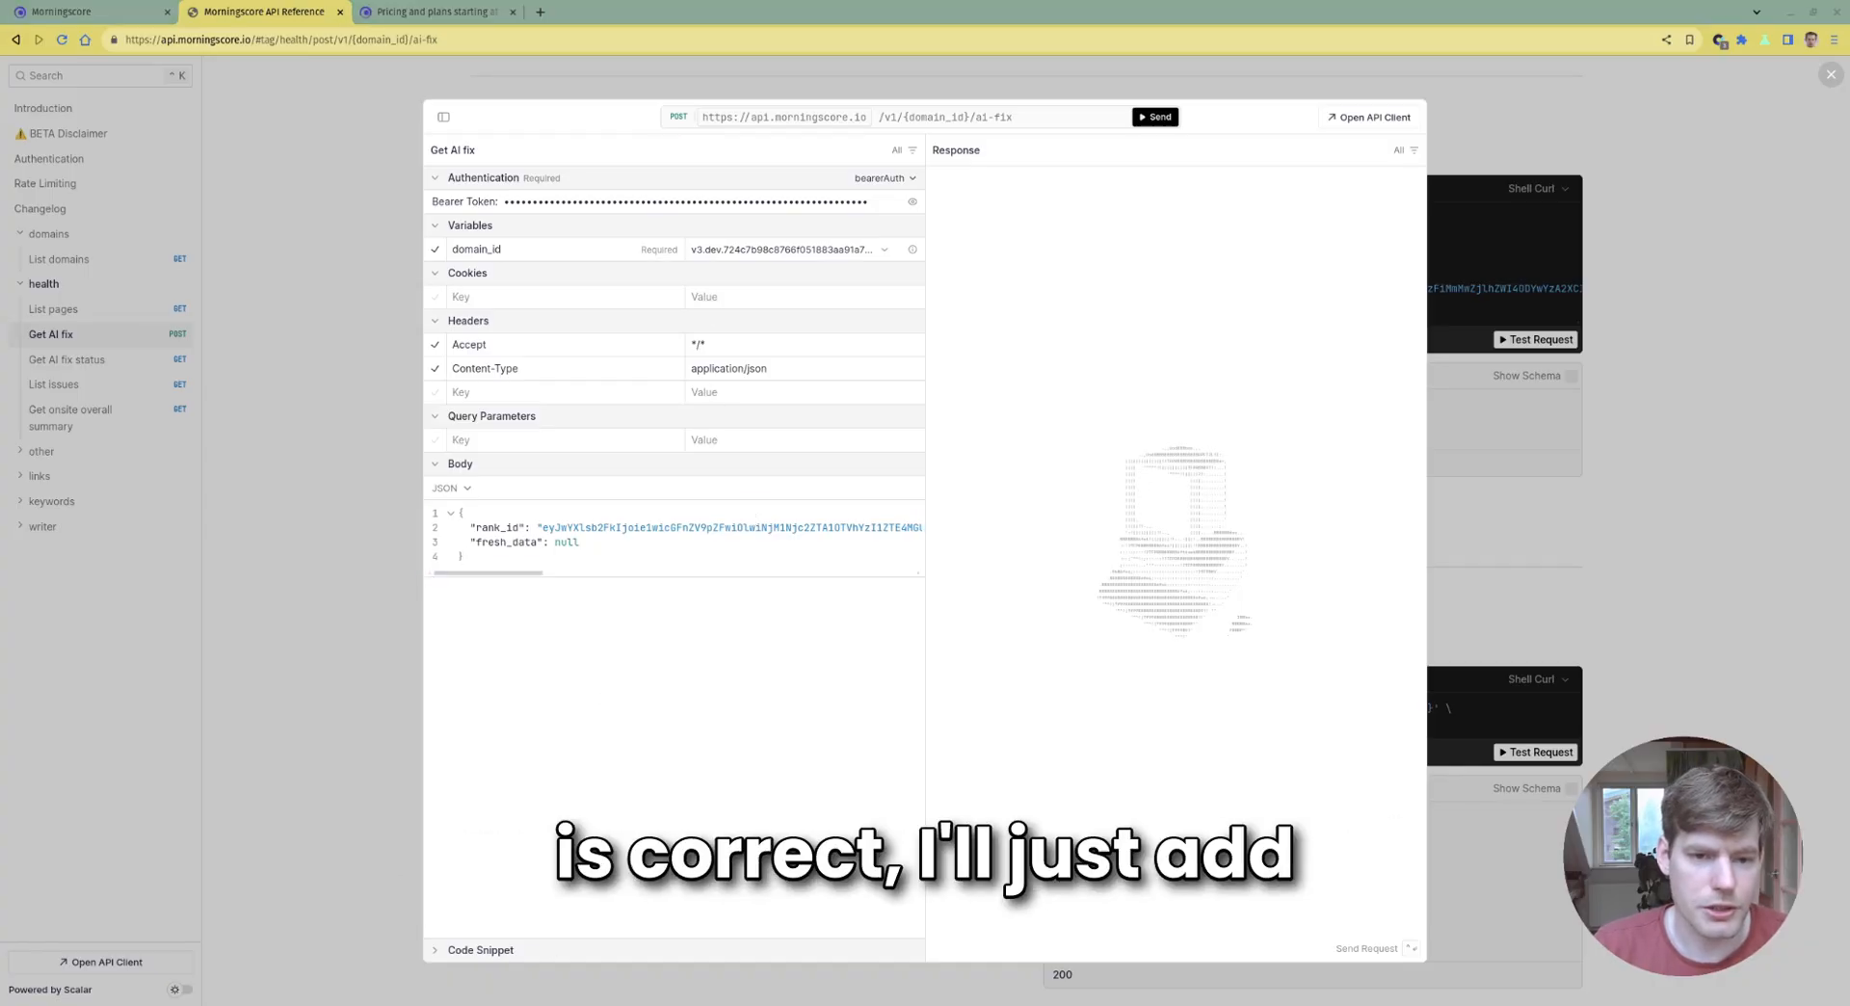
key(alt+Tab)
click(786, 251)
click(778, 304)
text(03b9b81a510037658de4361d021b8b740)
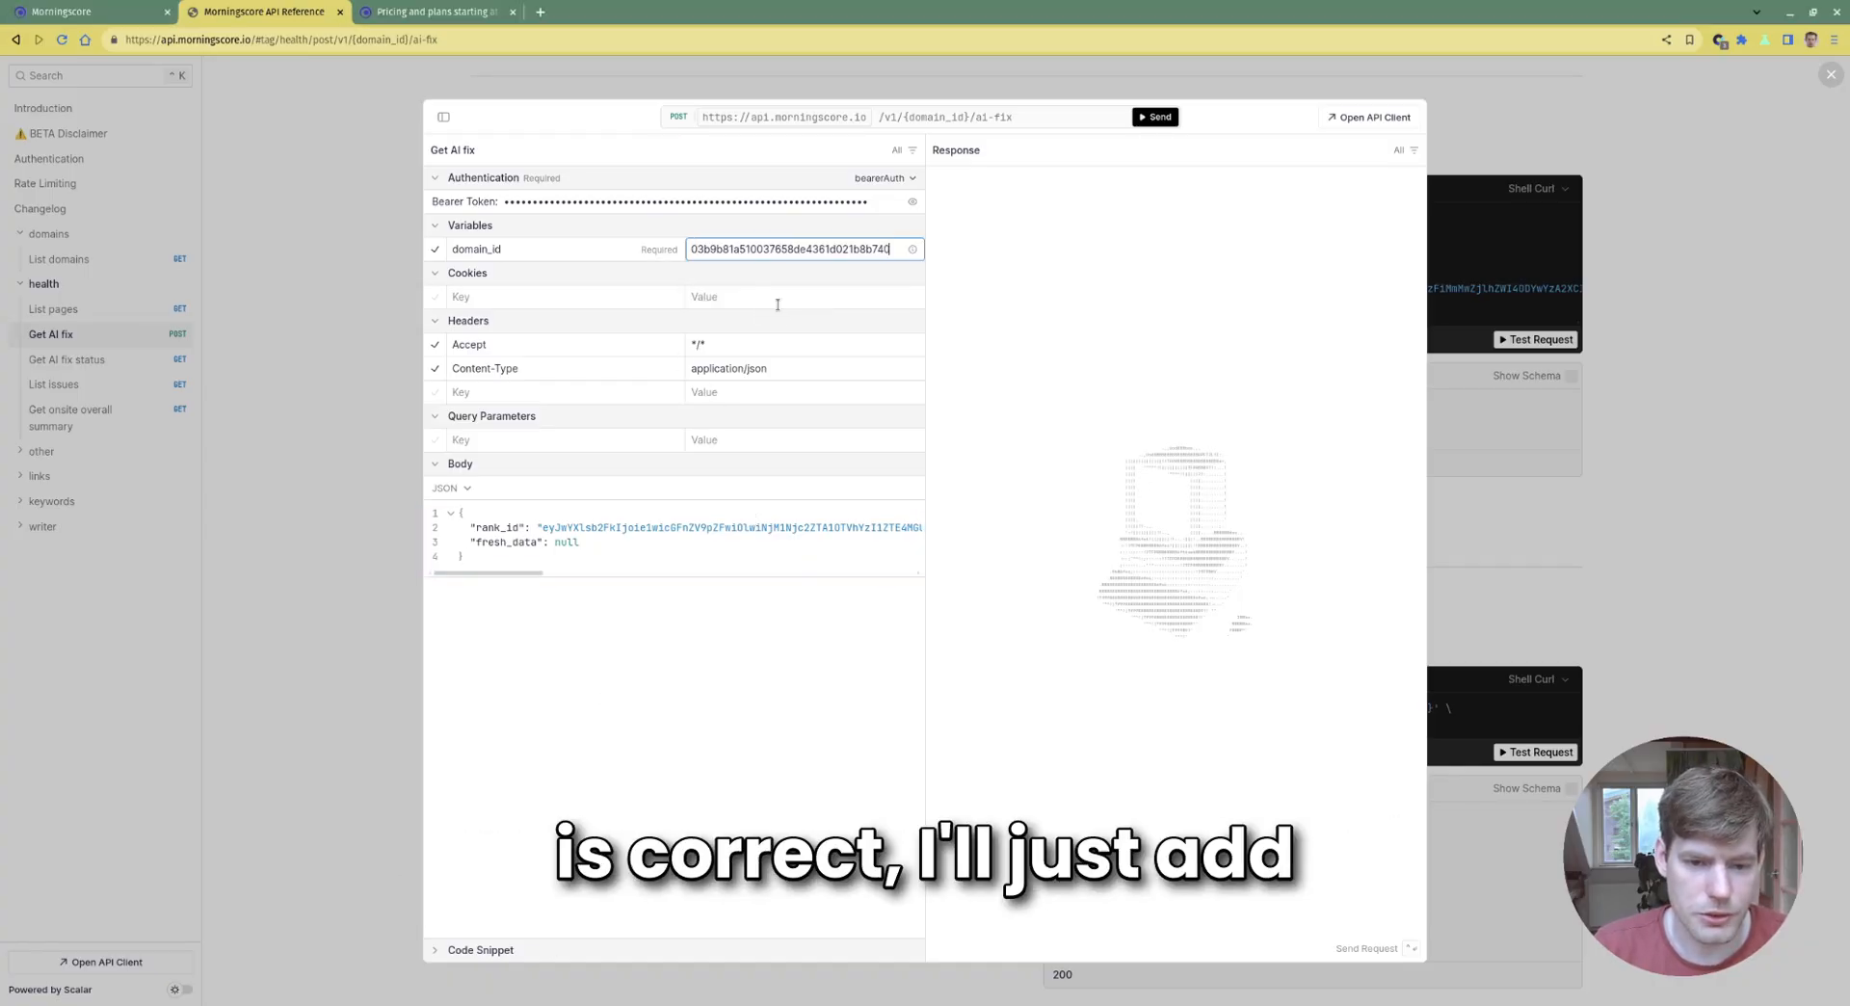
key(ctrl+a)
text(3b9b81a510037658de4361d021b8b740)
click(844, 290)
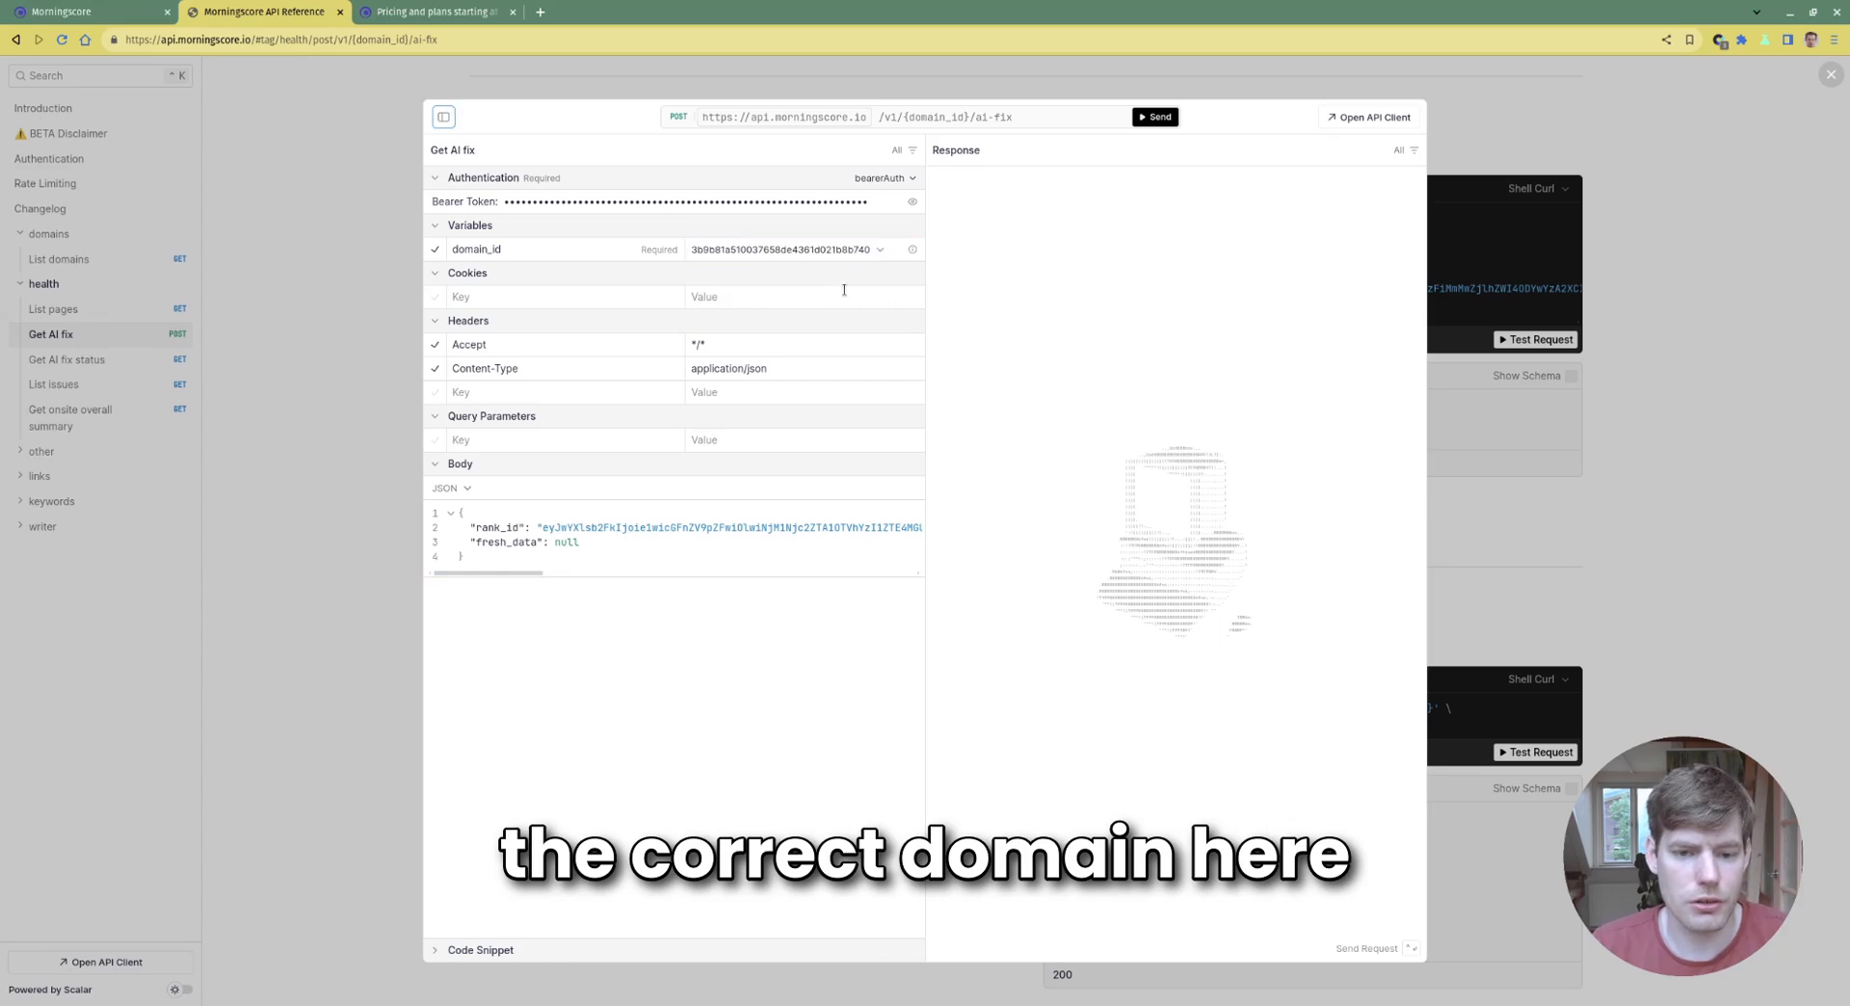
Send the AI fix request, select the returned task_id, and close the test client
click(1153, 117)
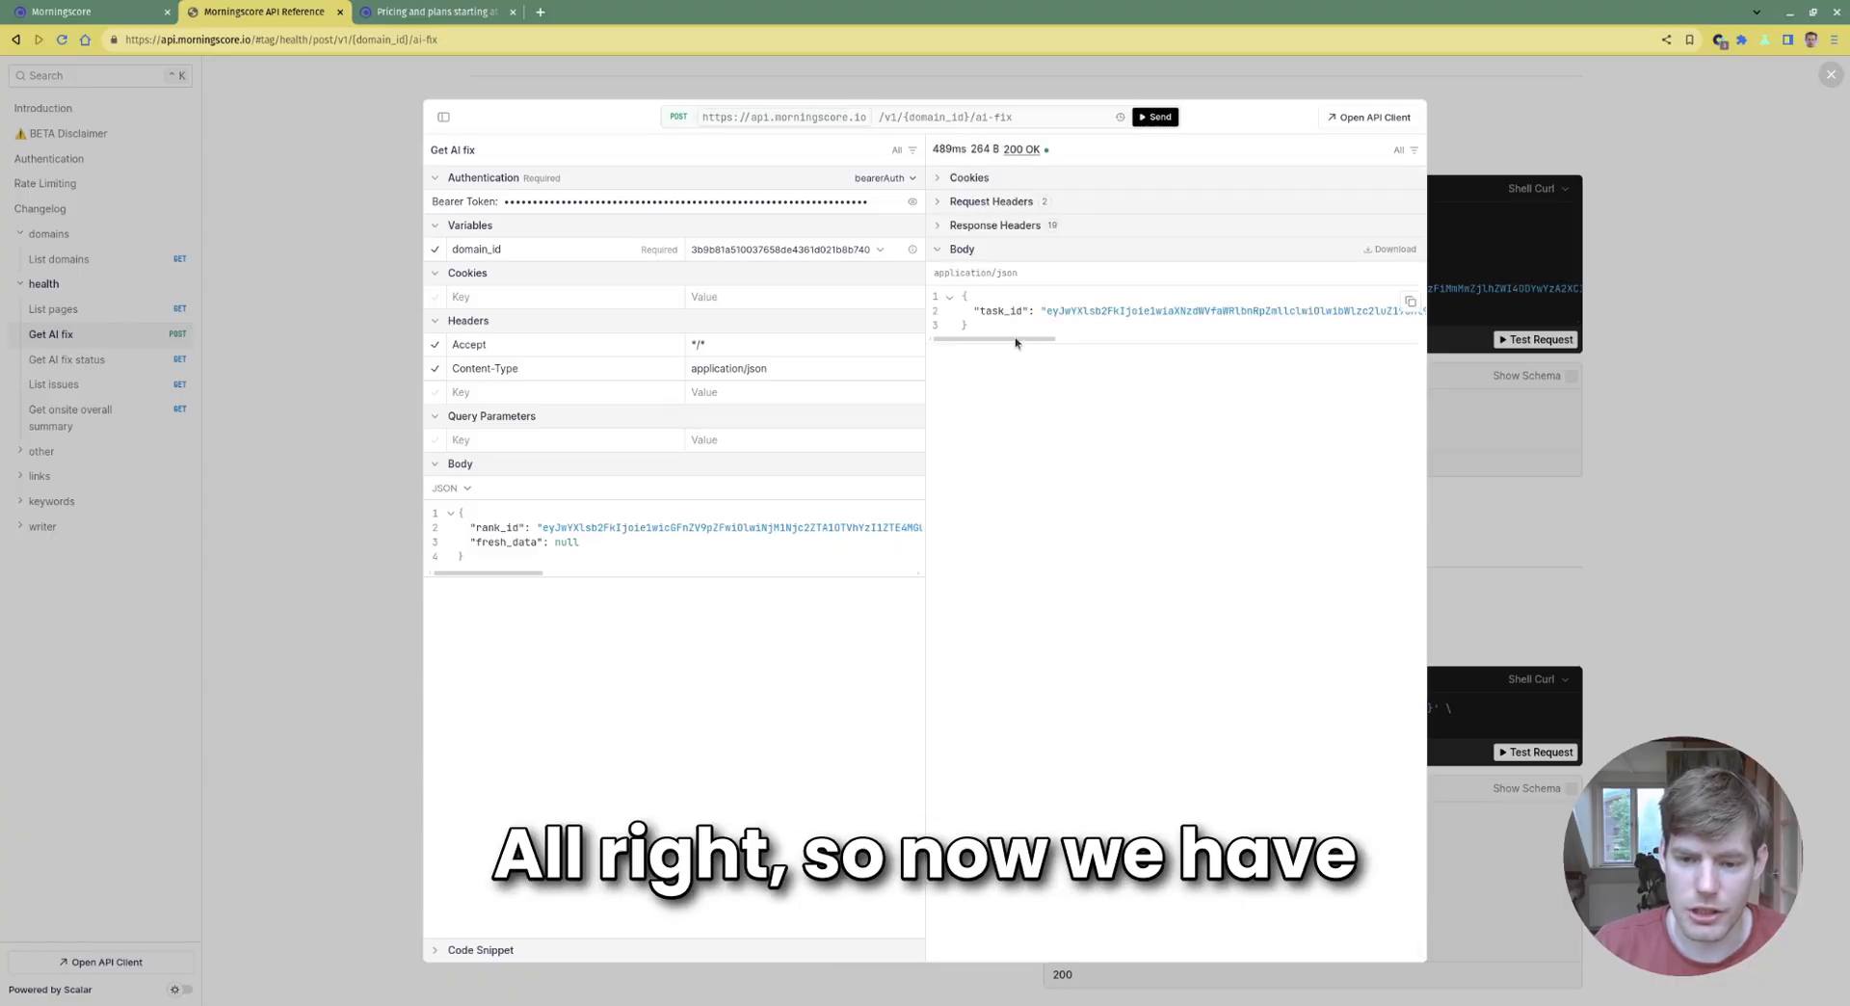
drag(1018, 339, 1053, 318)
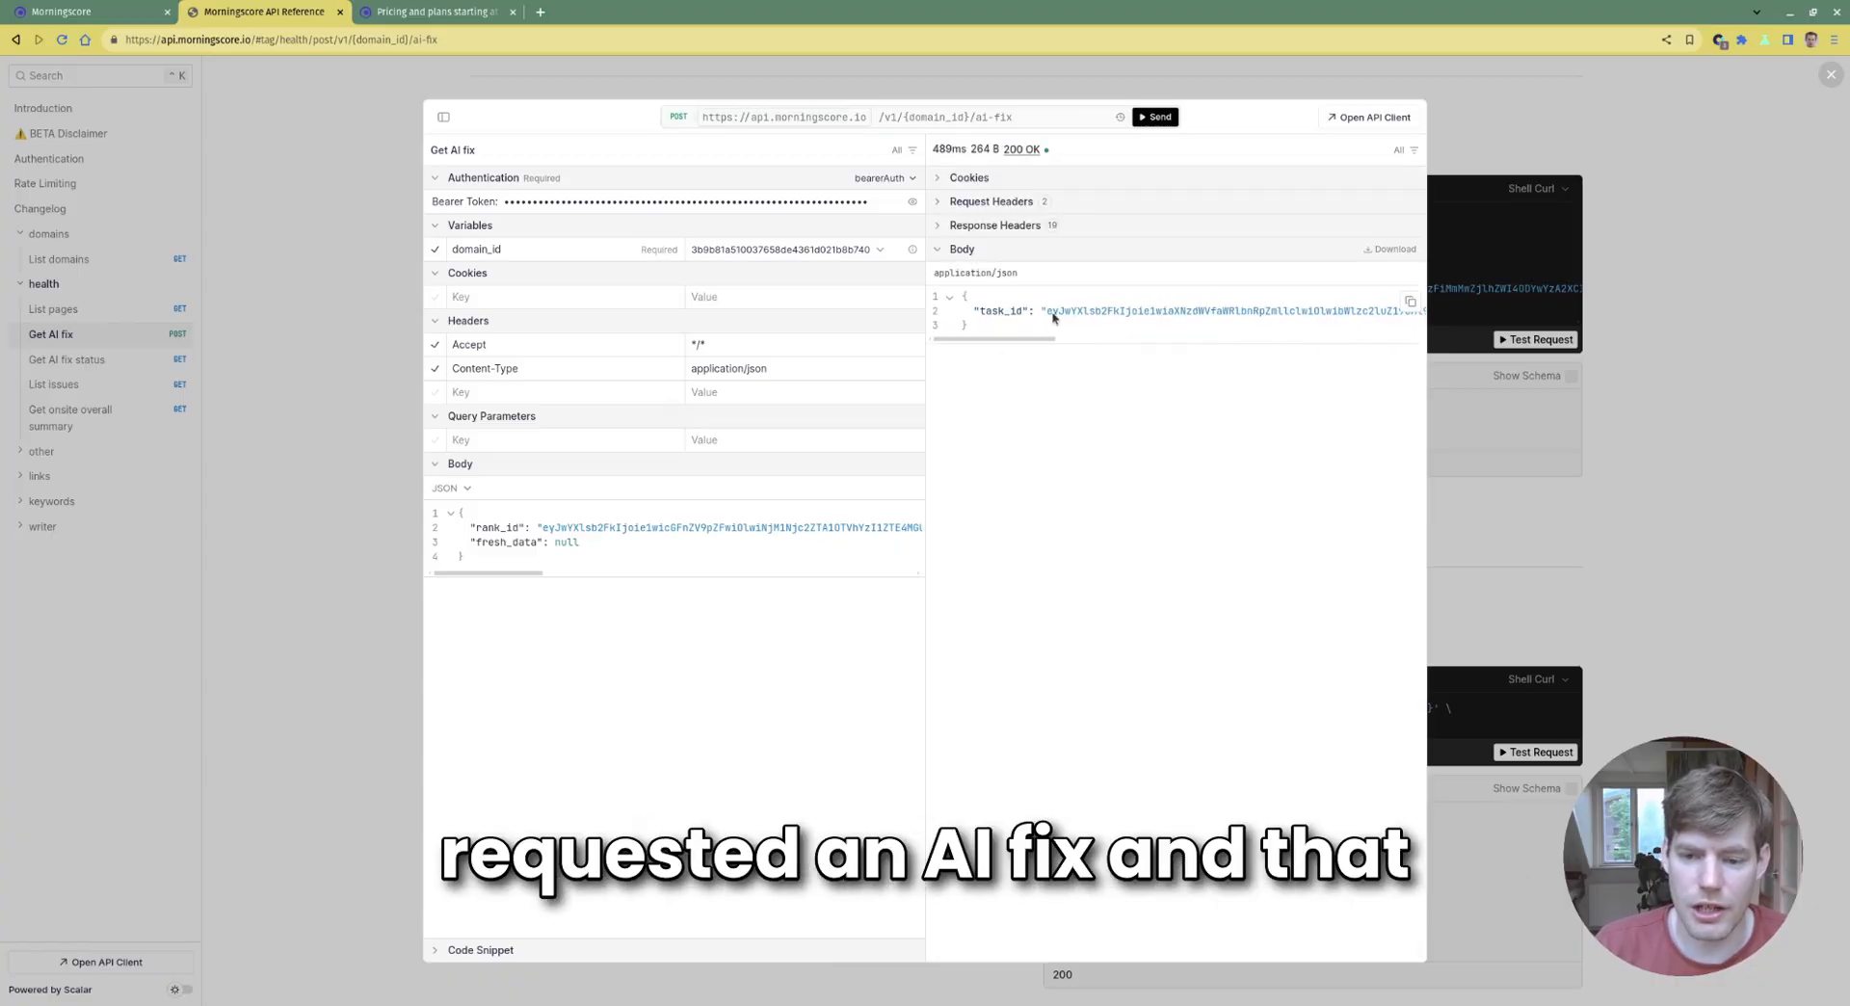
double_click(1105, 311)
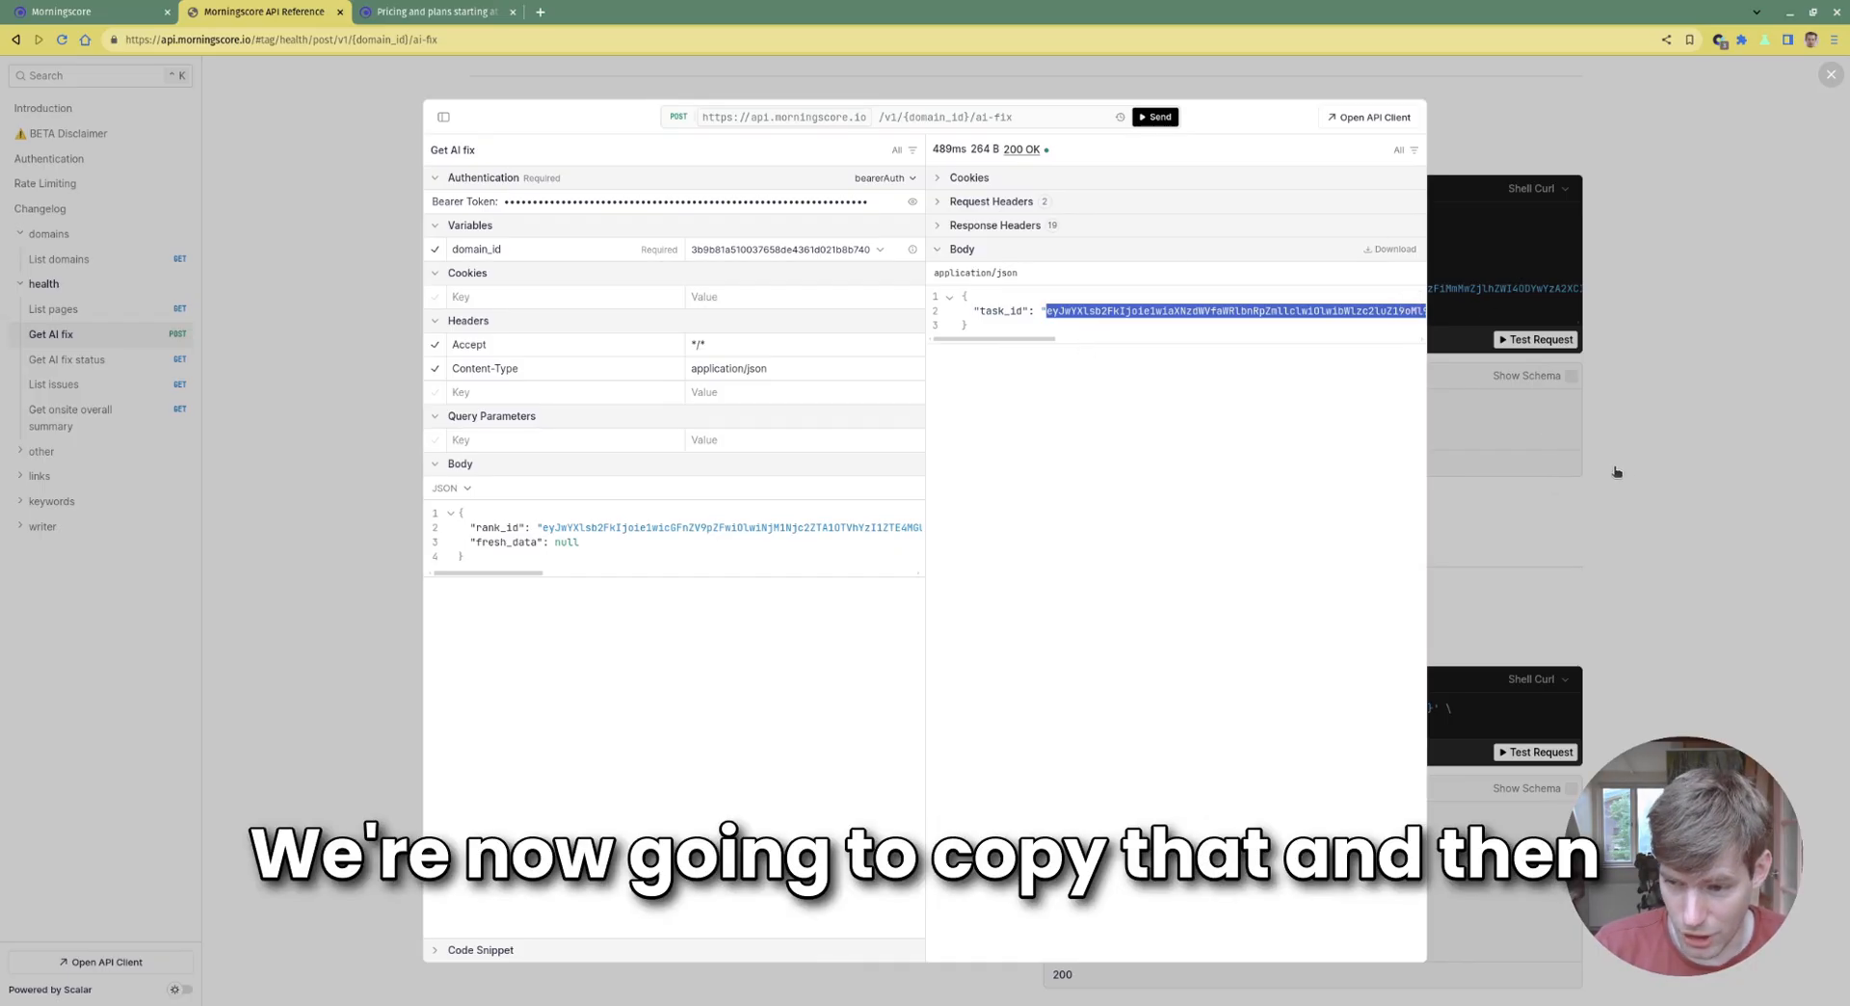
key(Escape)
scroll(523, 665, down, 2)
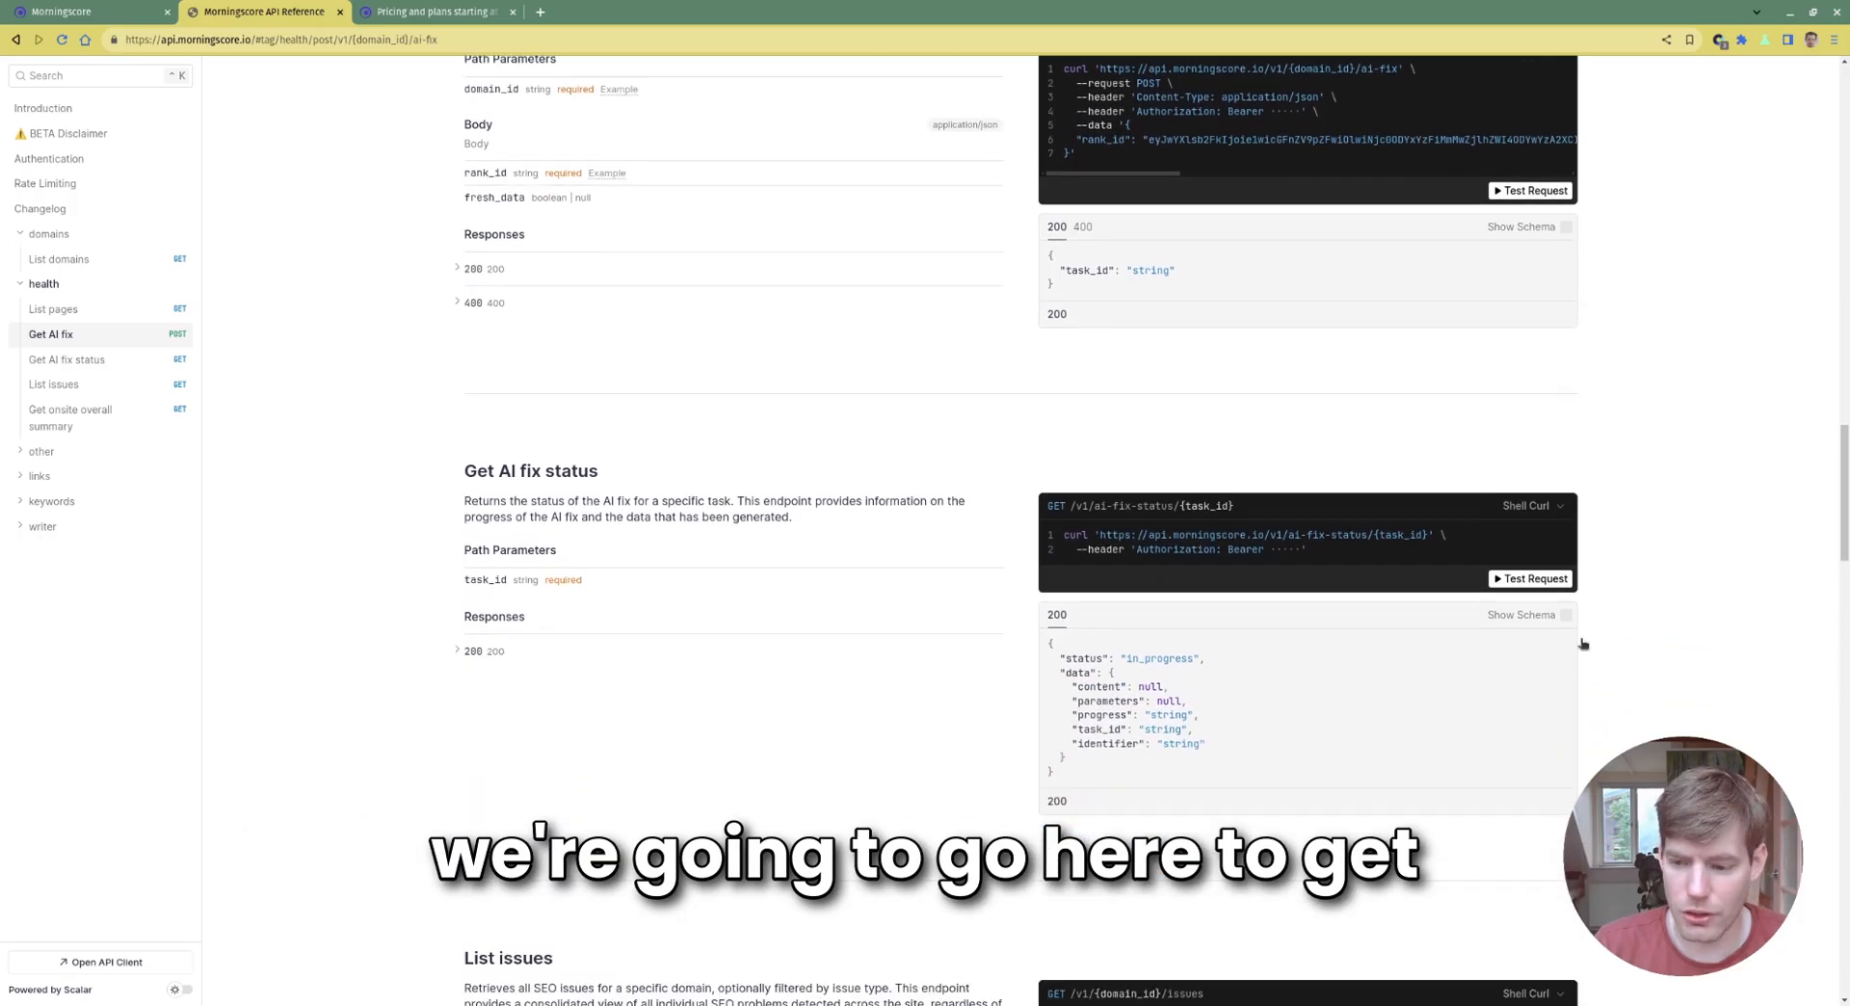
Run a Get AI fix status test request with the copied task_id
click(1535, 578)
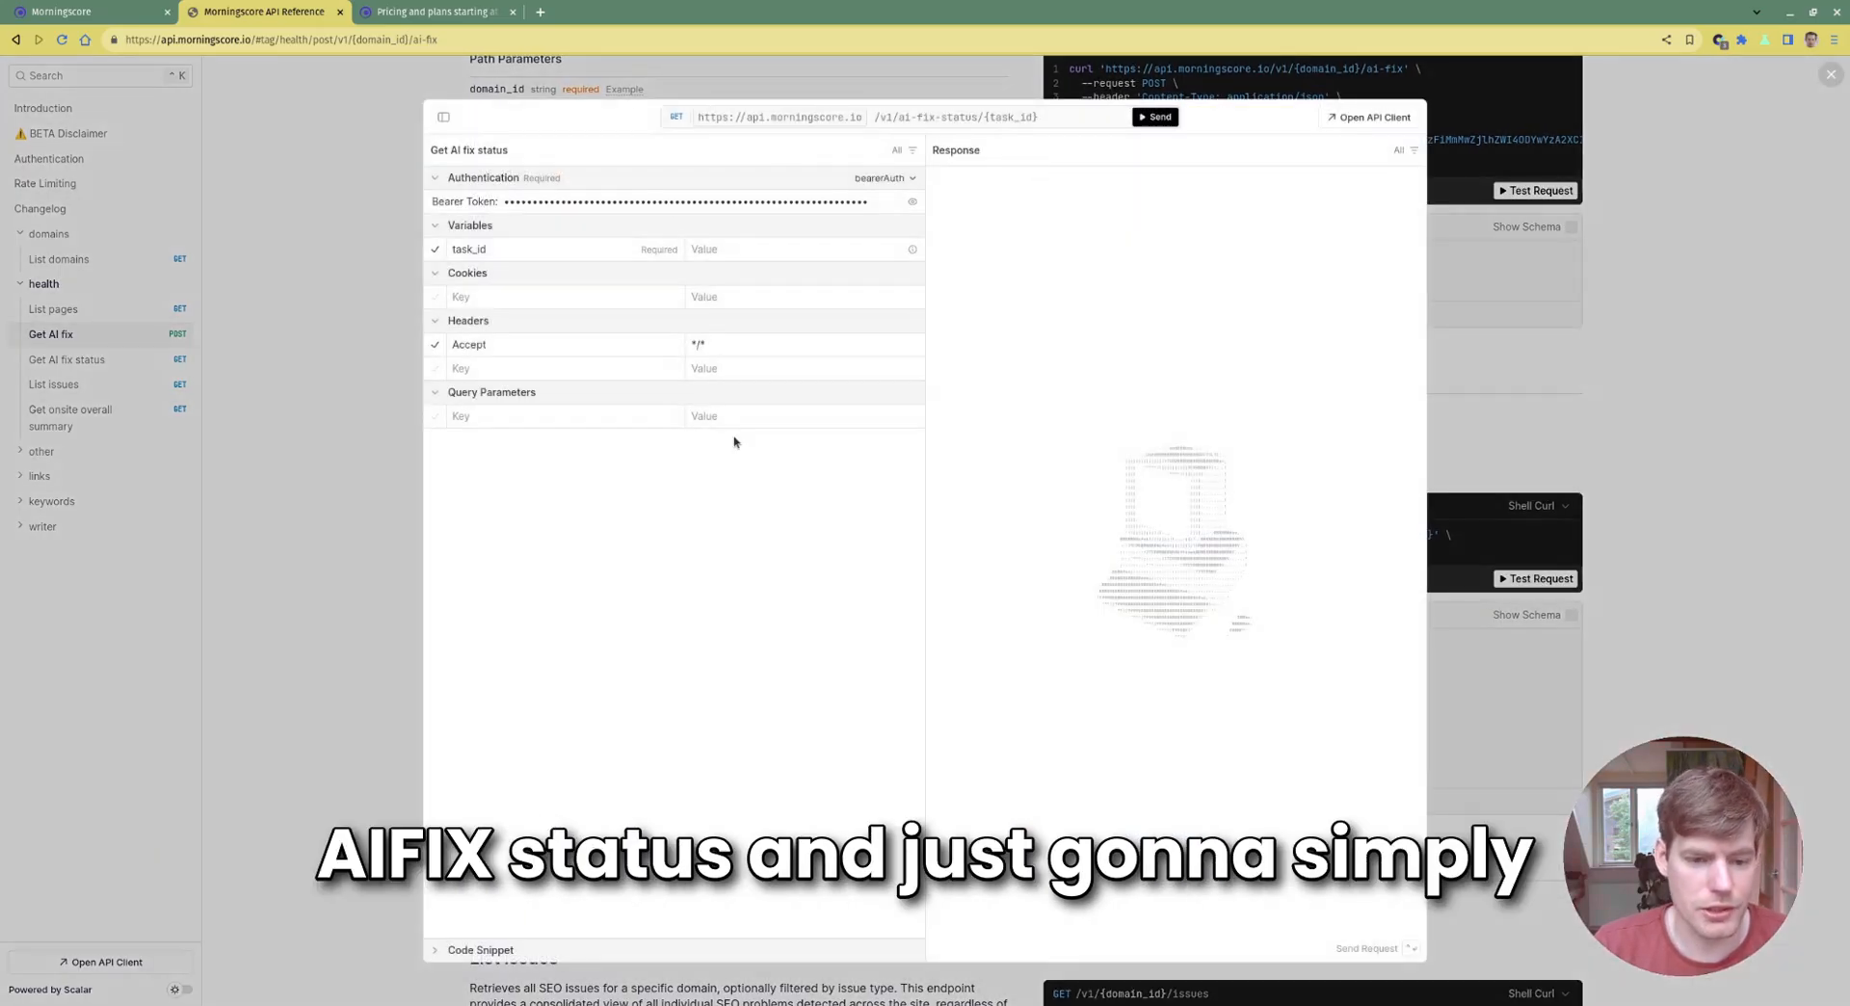
click(749, 247)
text(Q4NDRjNDBjYTU2NGQifQ)
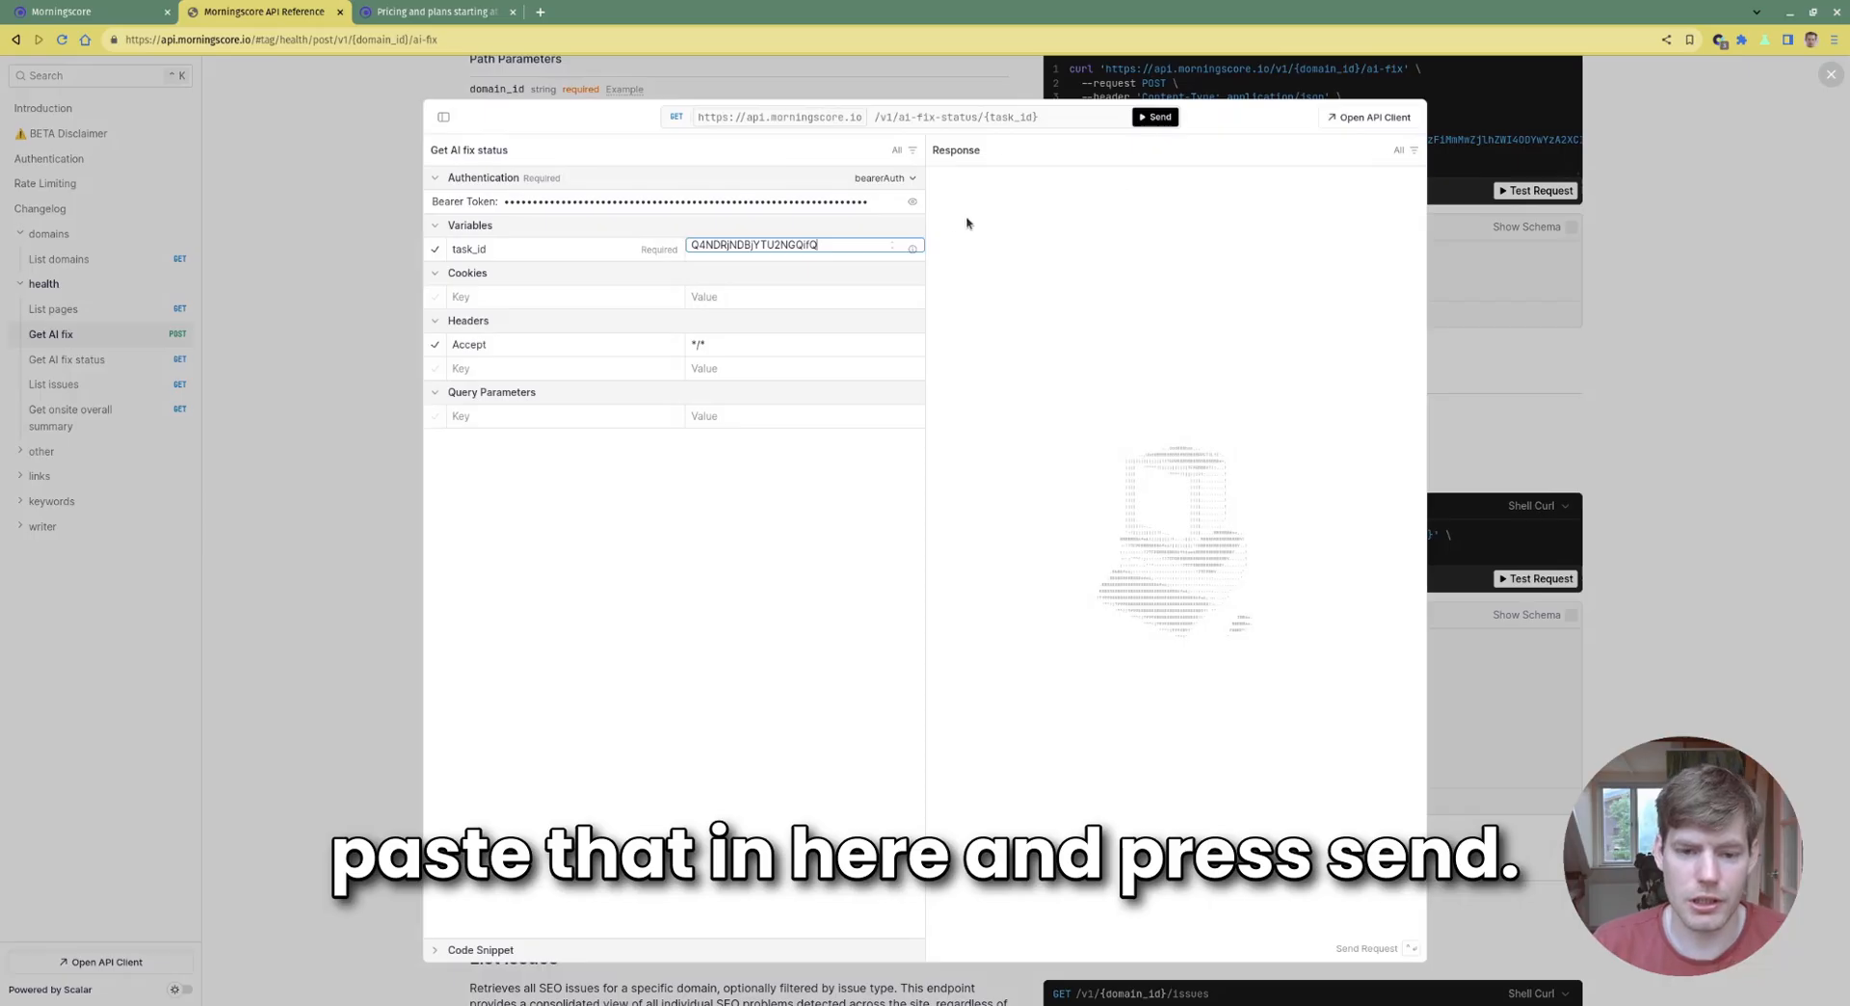
click(1156, 117)
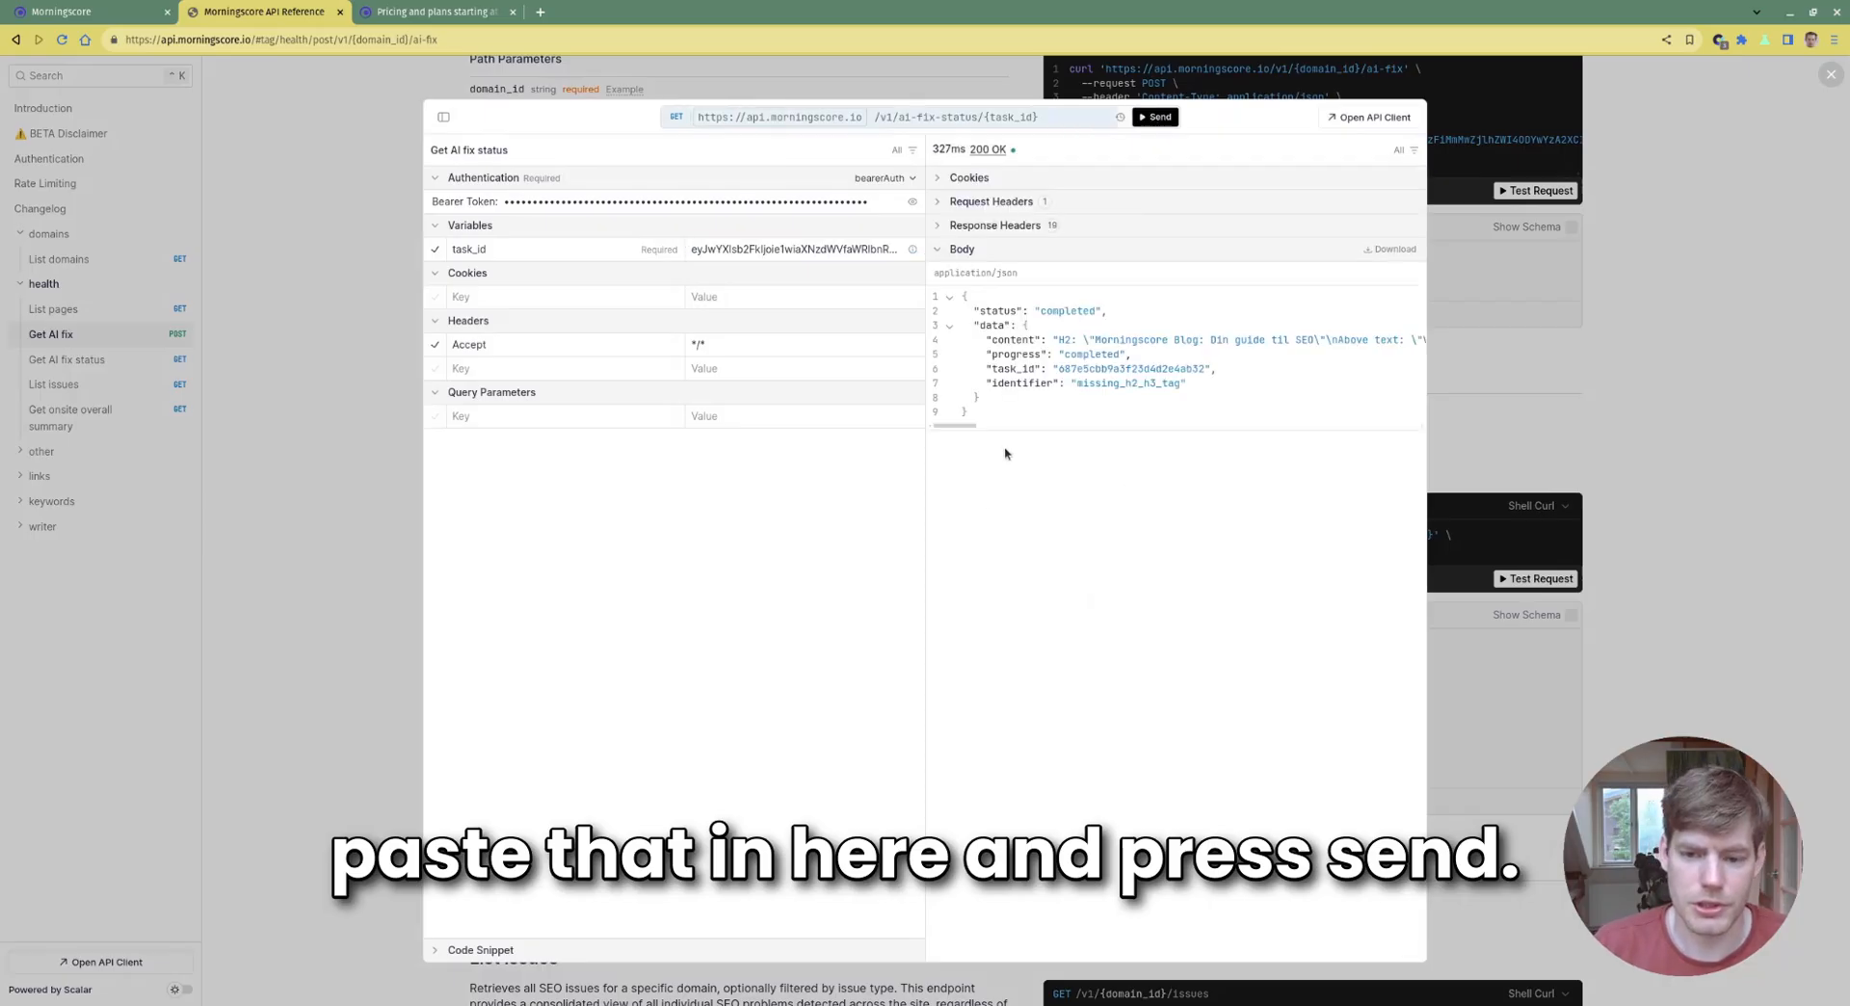
Check the completed status and select the whole JSON response with the generated content
double_click(1068, 310)
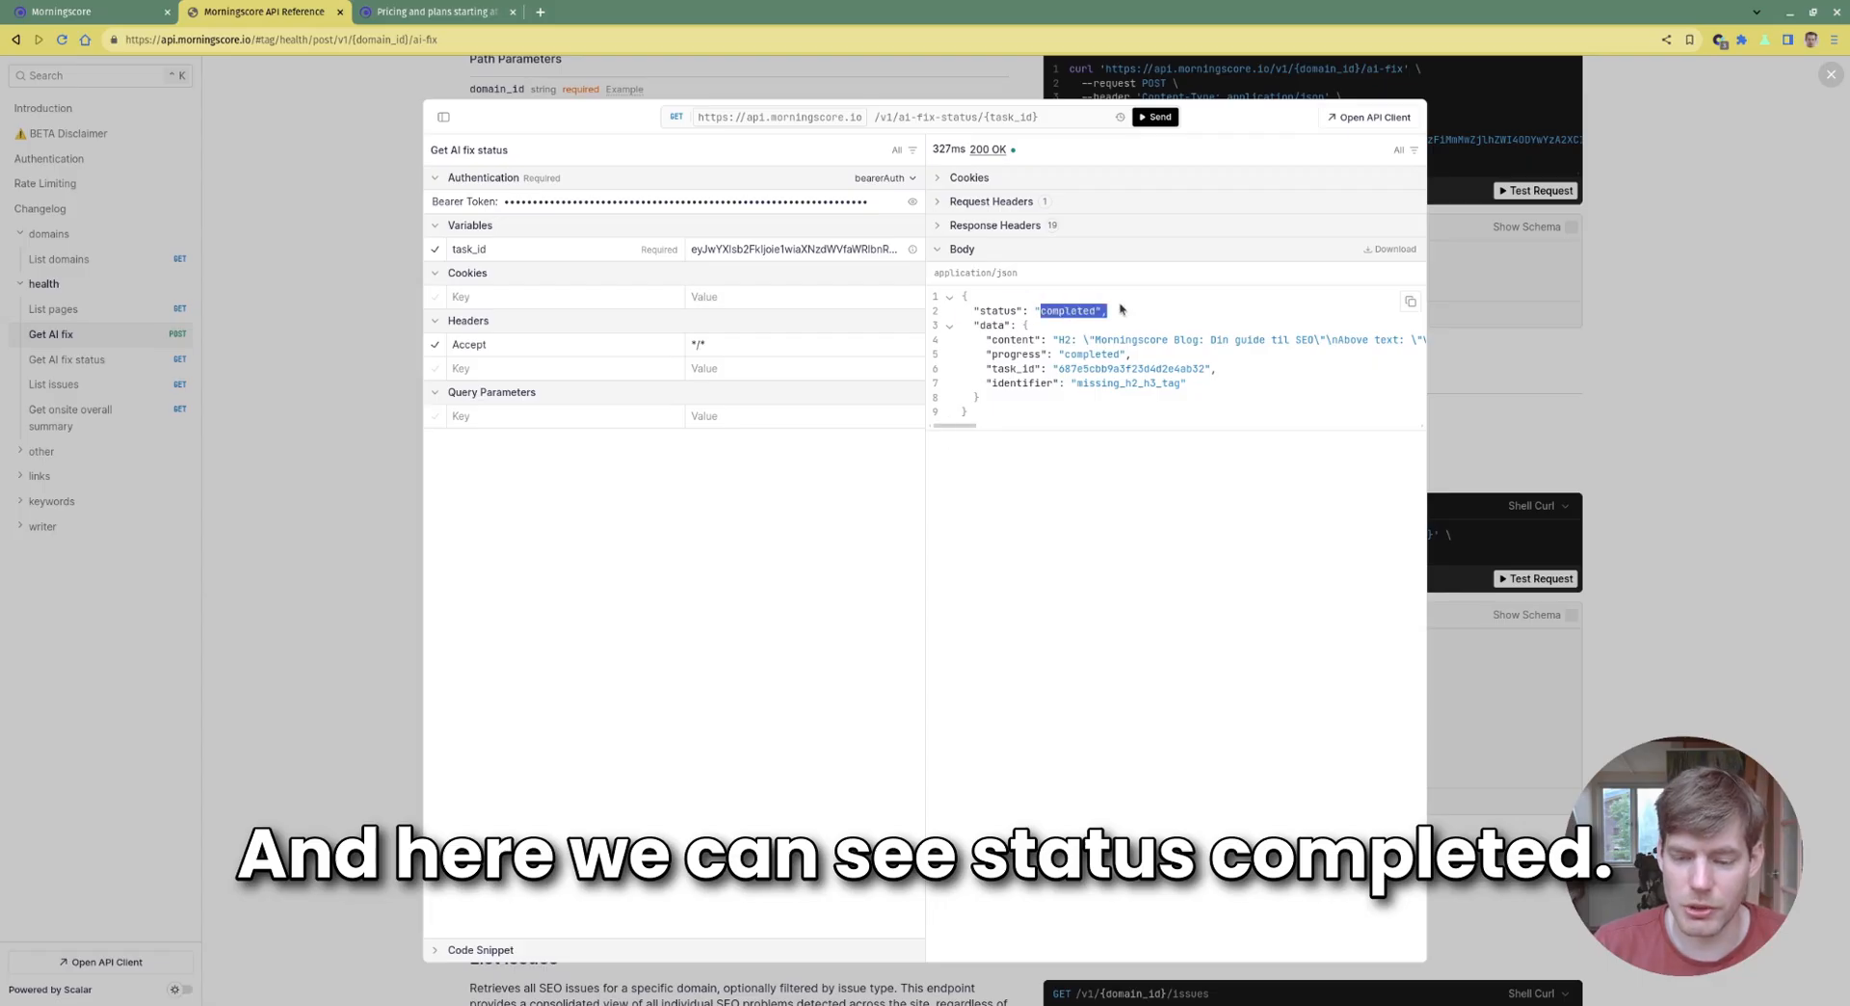
drag(1113, 317, 1145, 400)
click(1145, 400)
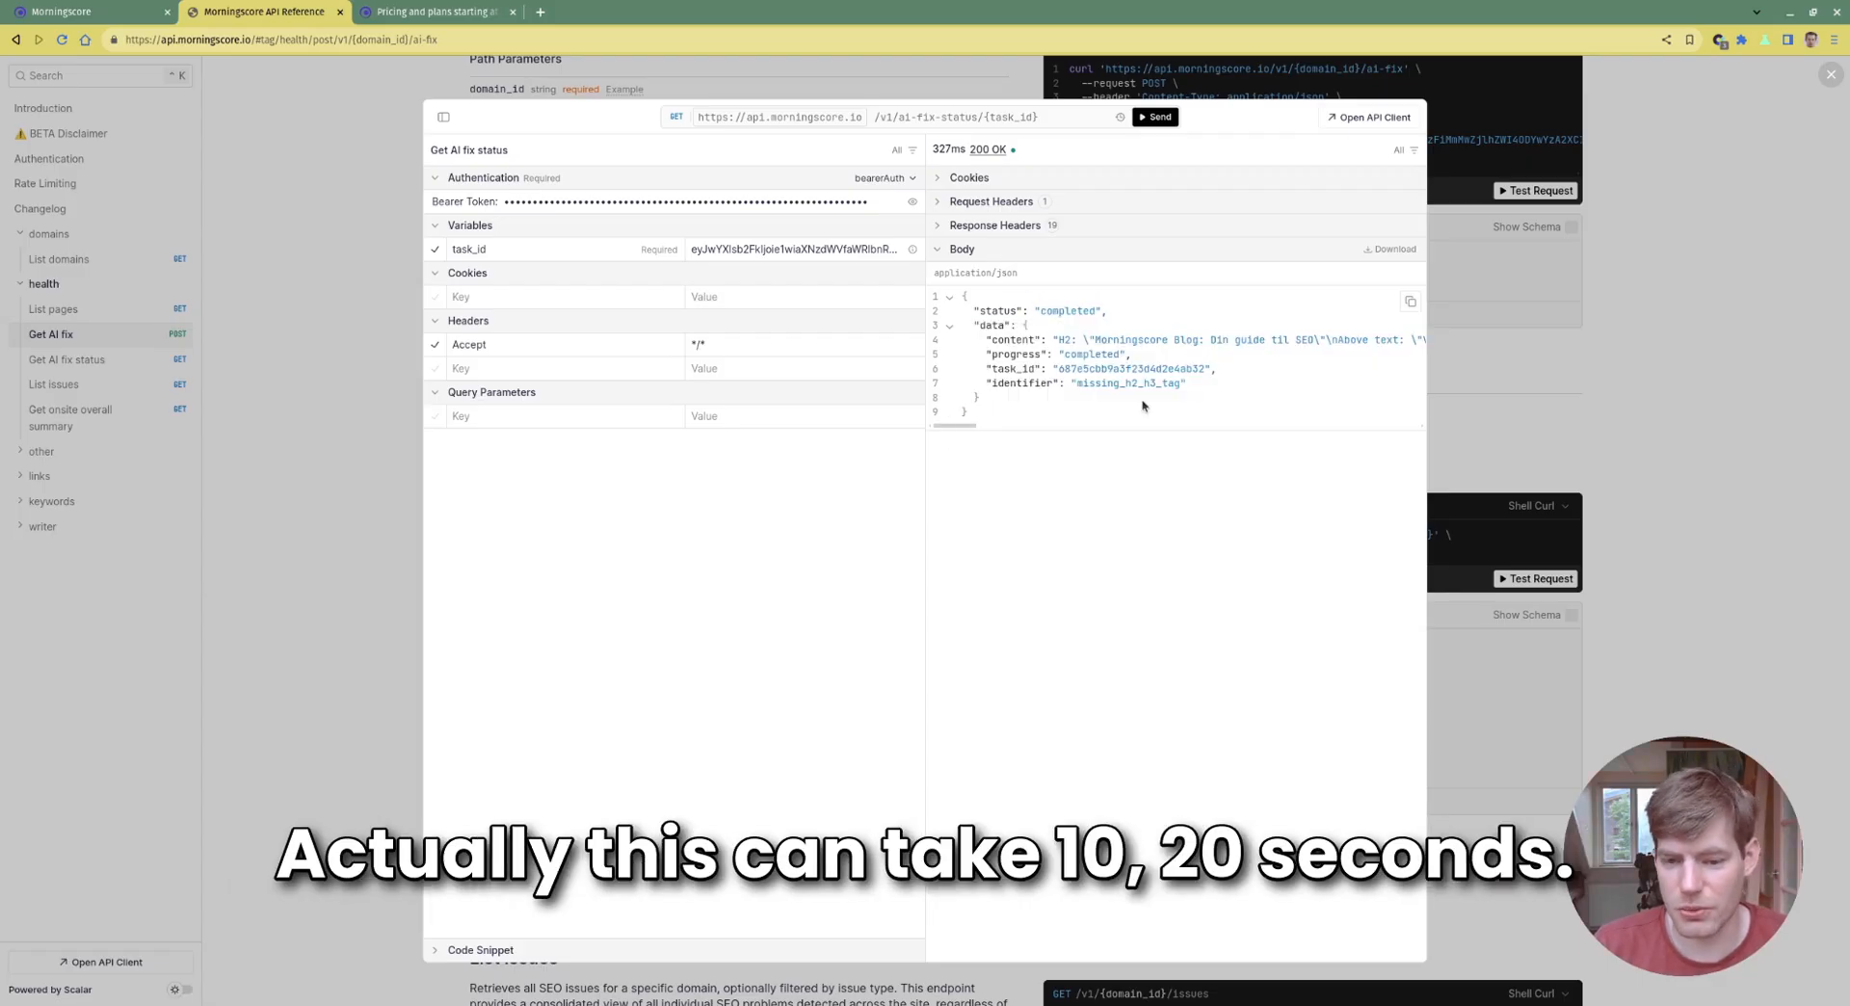
drag(965, 426, 906, 452)
drag(1021, 407, 1335, 271)
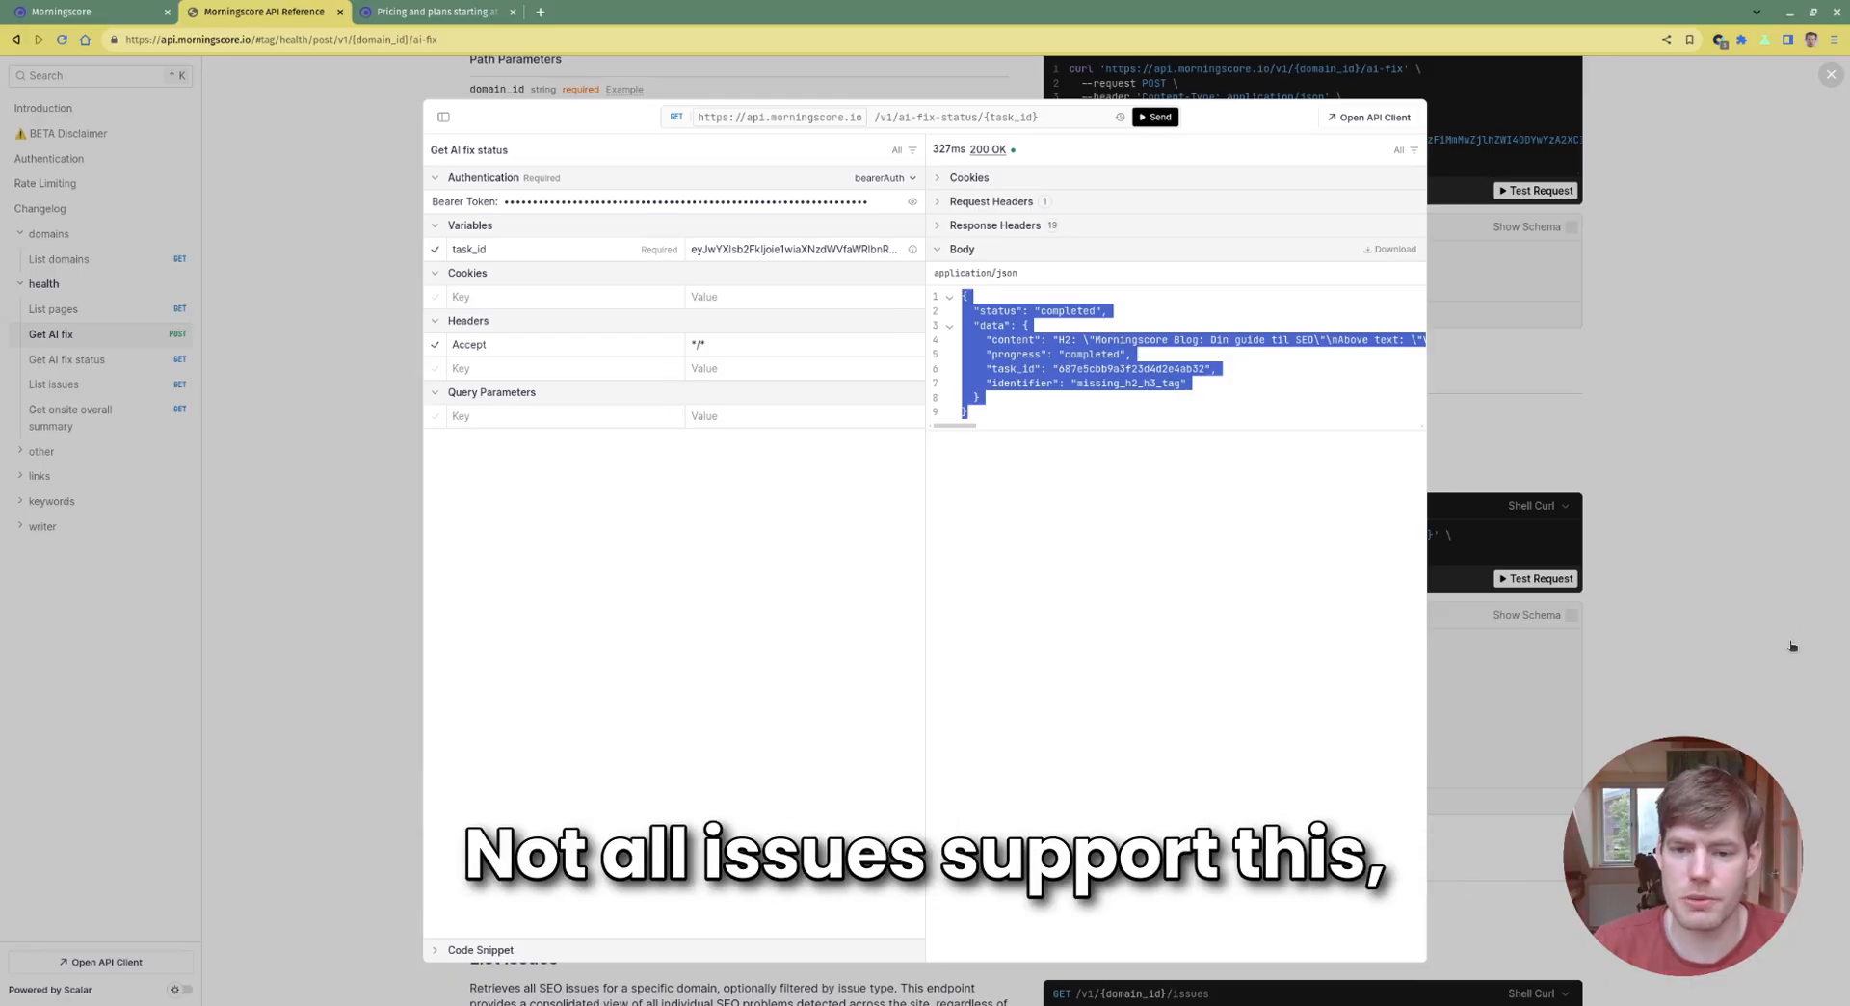
click(96, 12)
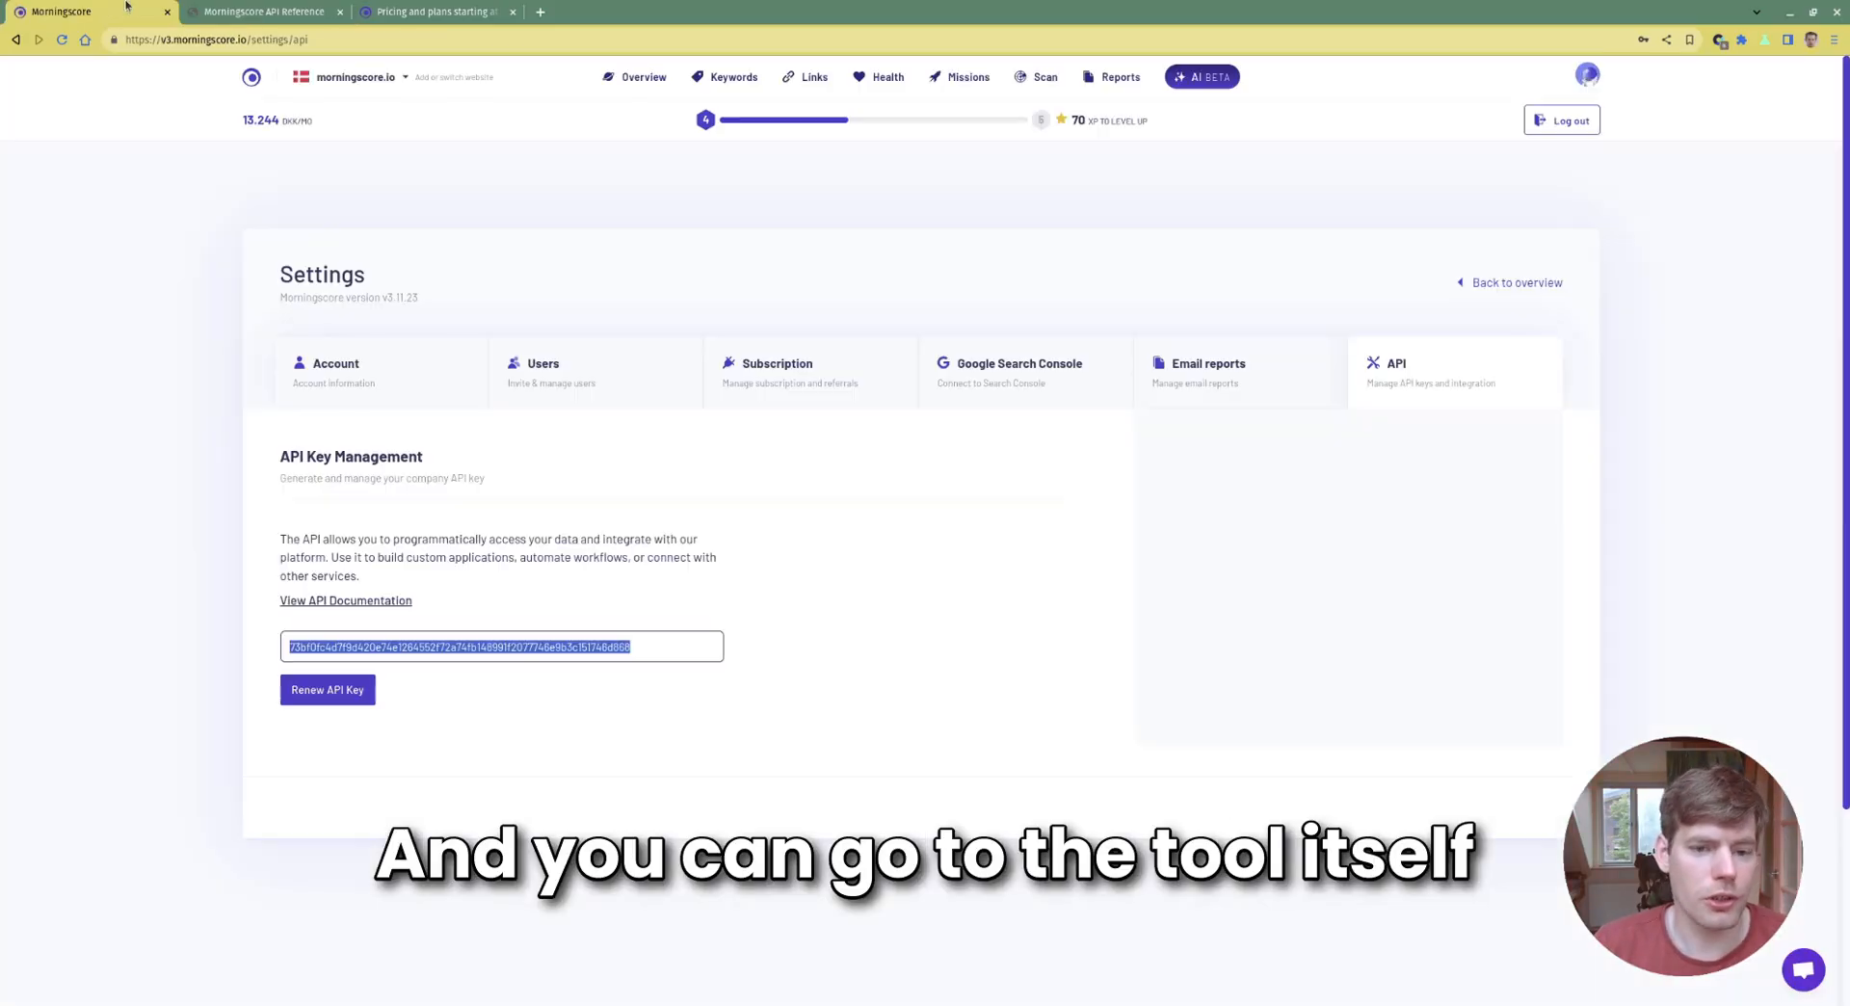
click(864, 77)
scroll(794, 284, down, 9)
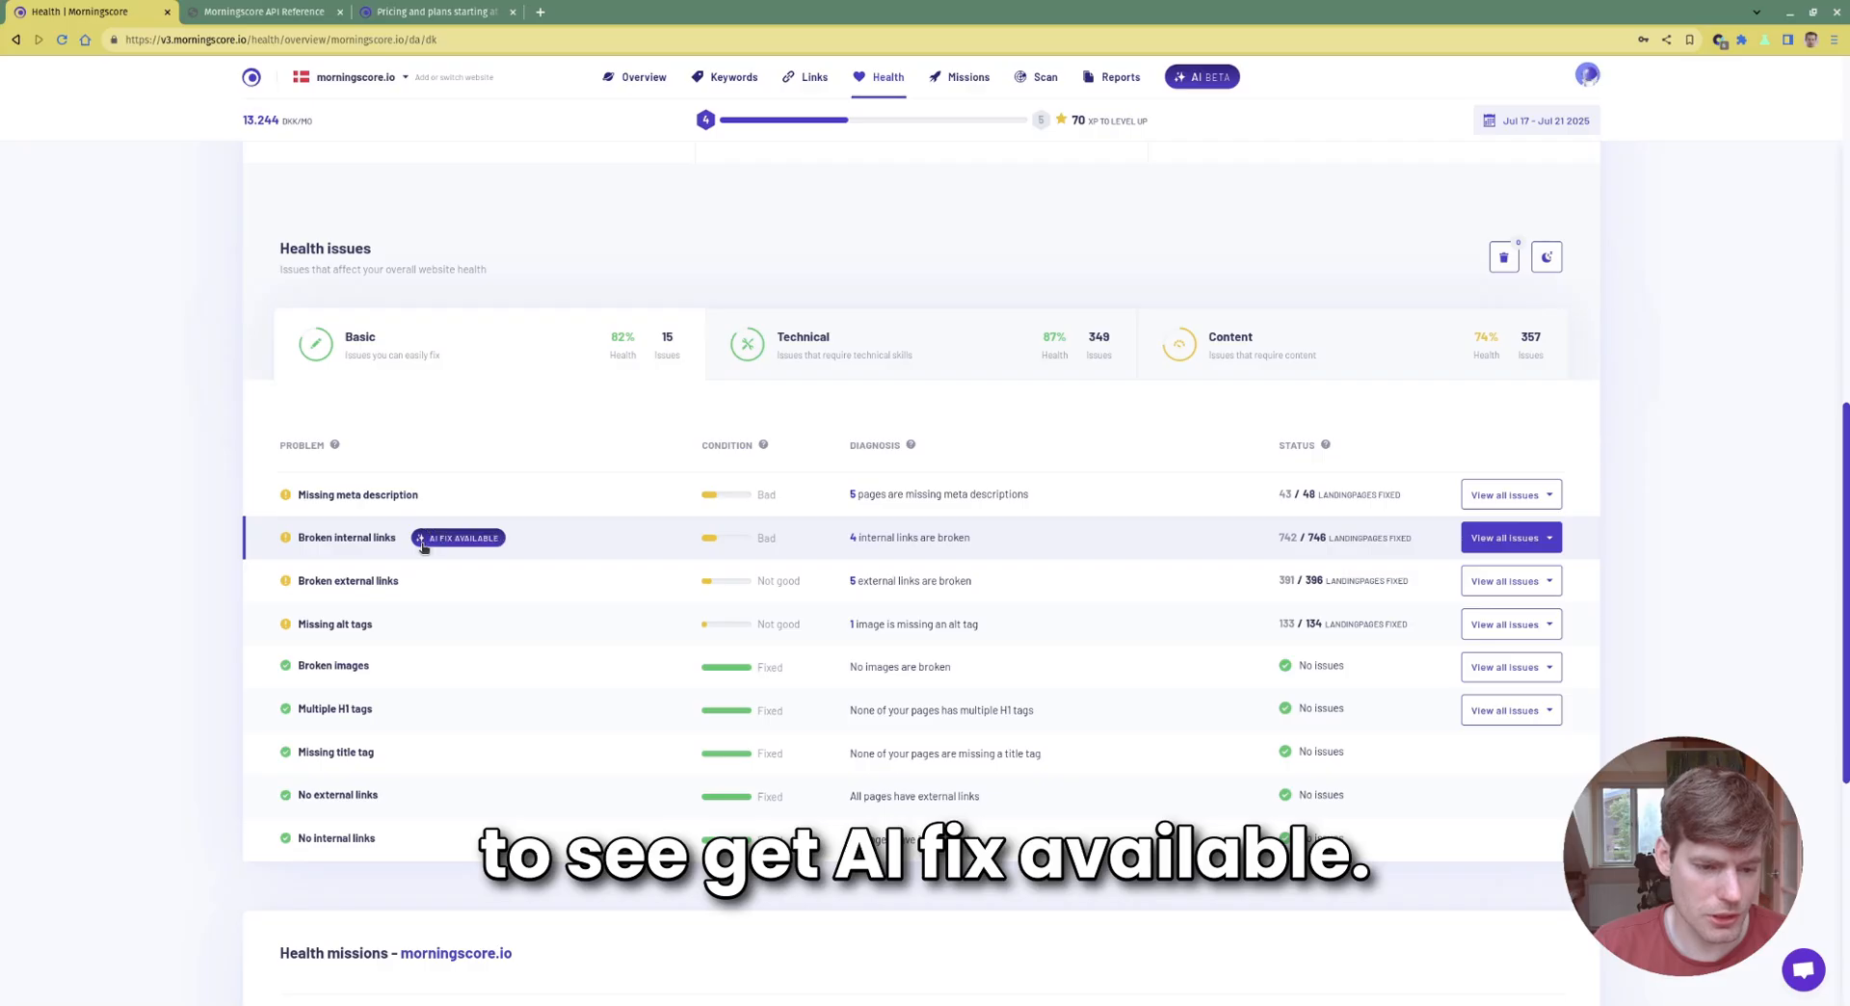
mouse_move(444, 511)
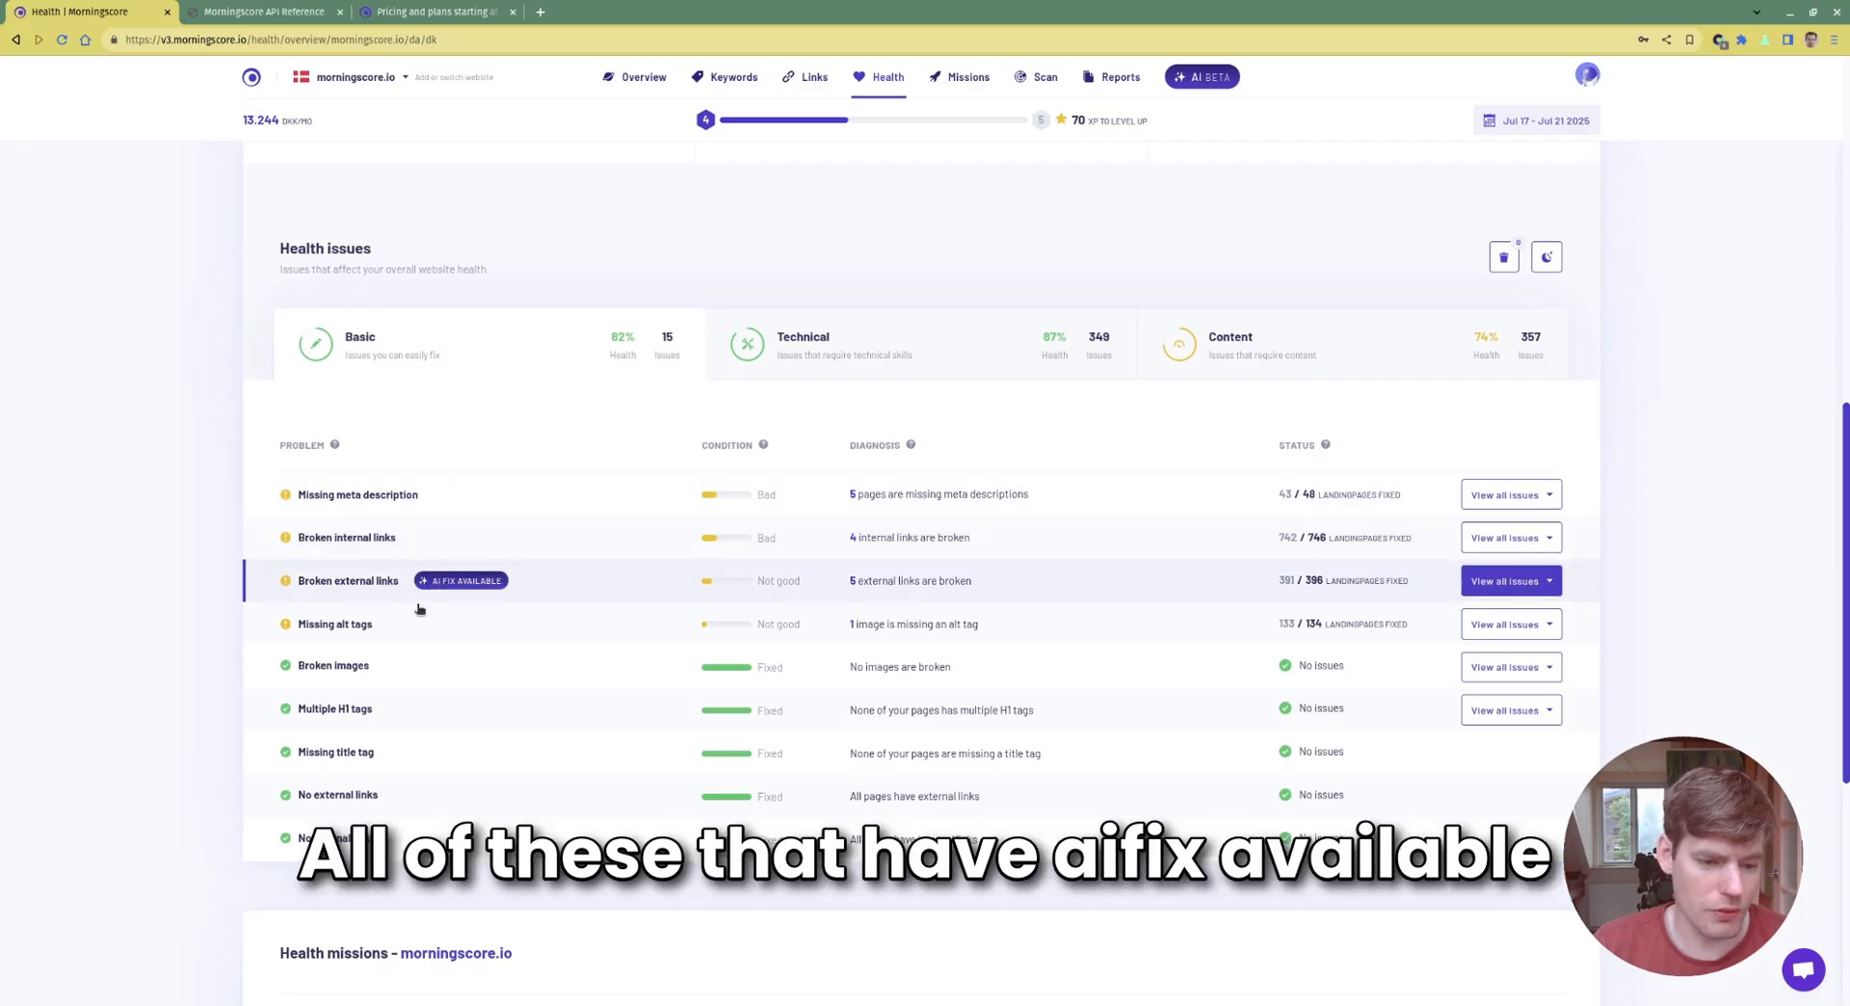
scroll(415, 578, down, 1)
mouse_move(395, 558)
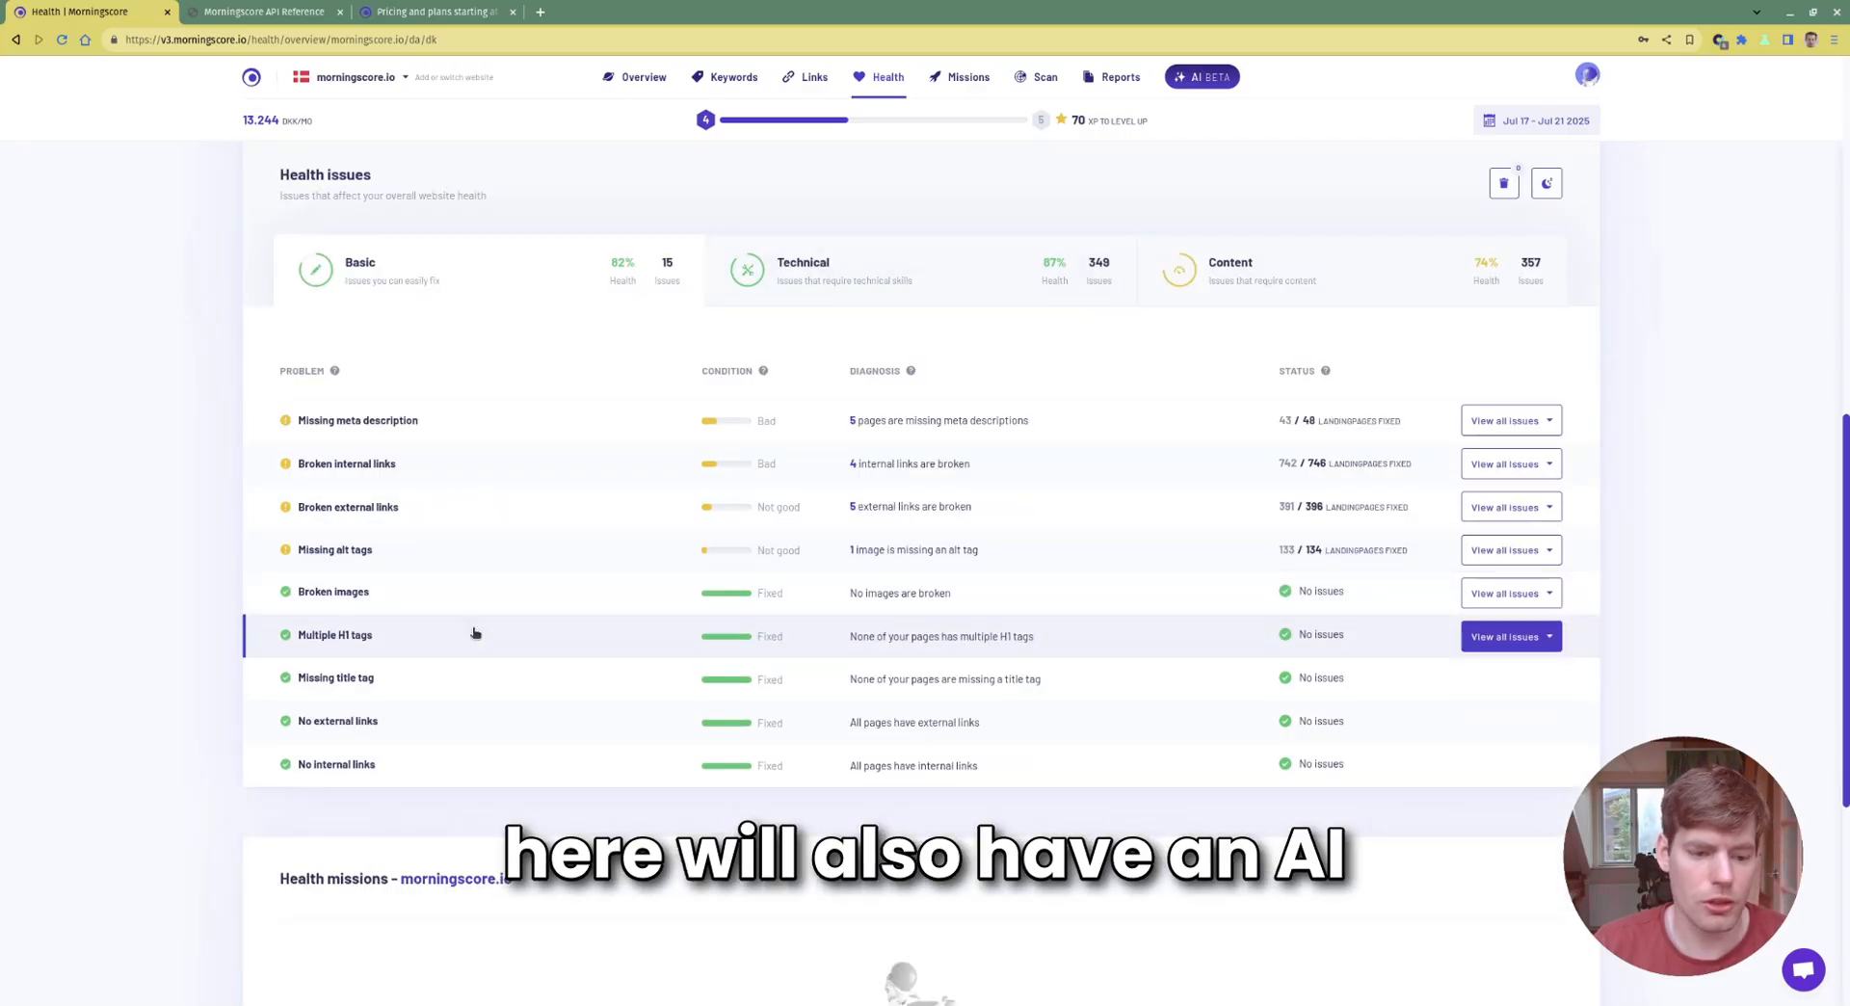
click(506, 9)
click(263, 10)
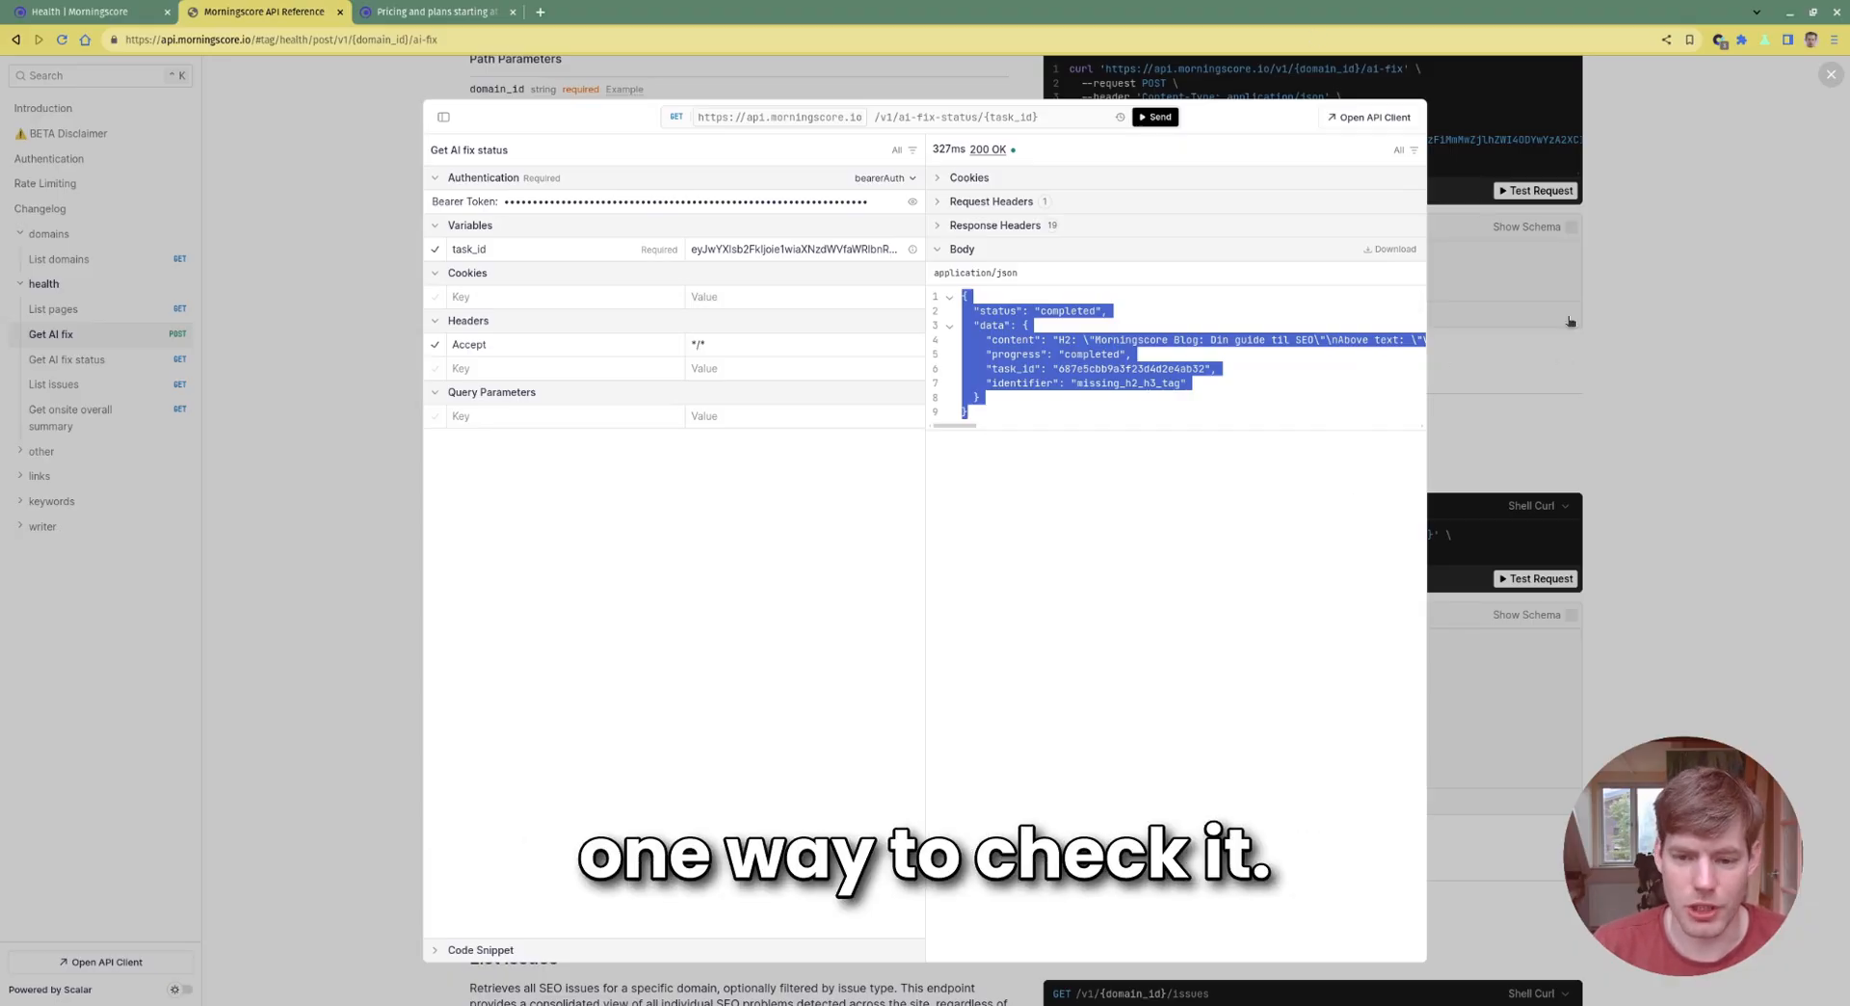
Close the AI fix status test client and highlight the Get AI fix section
click(1666, 339)
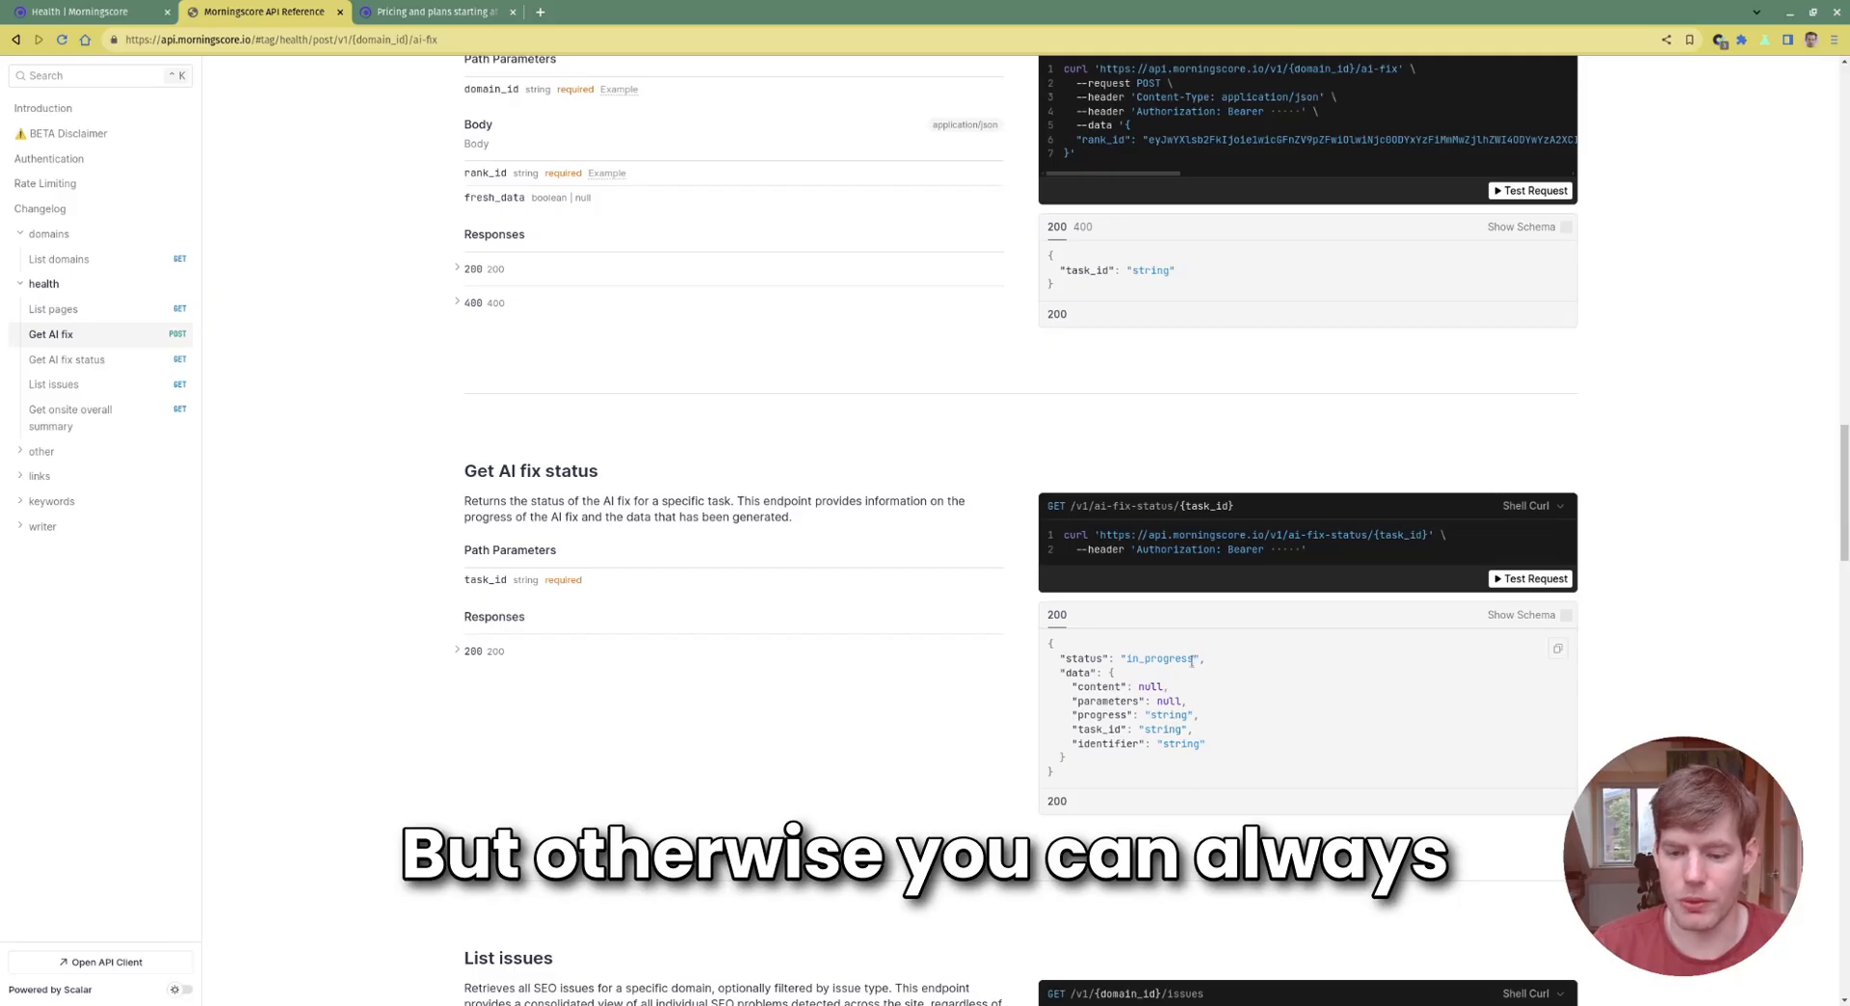
scroll(957, 302, down, 5)
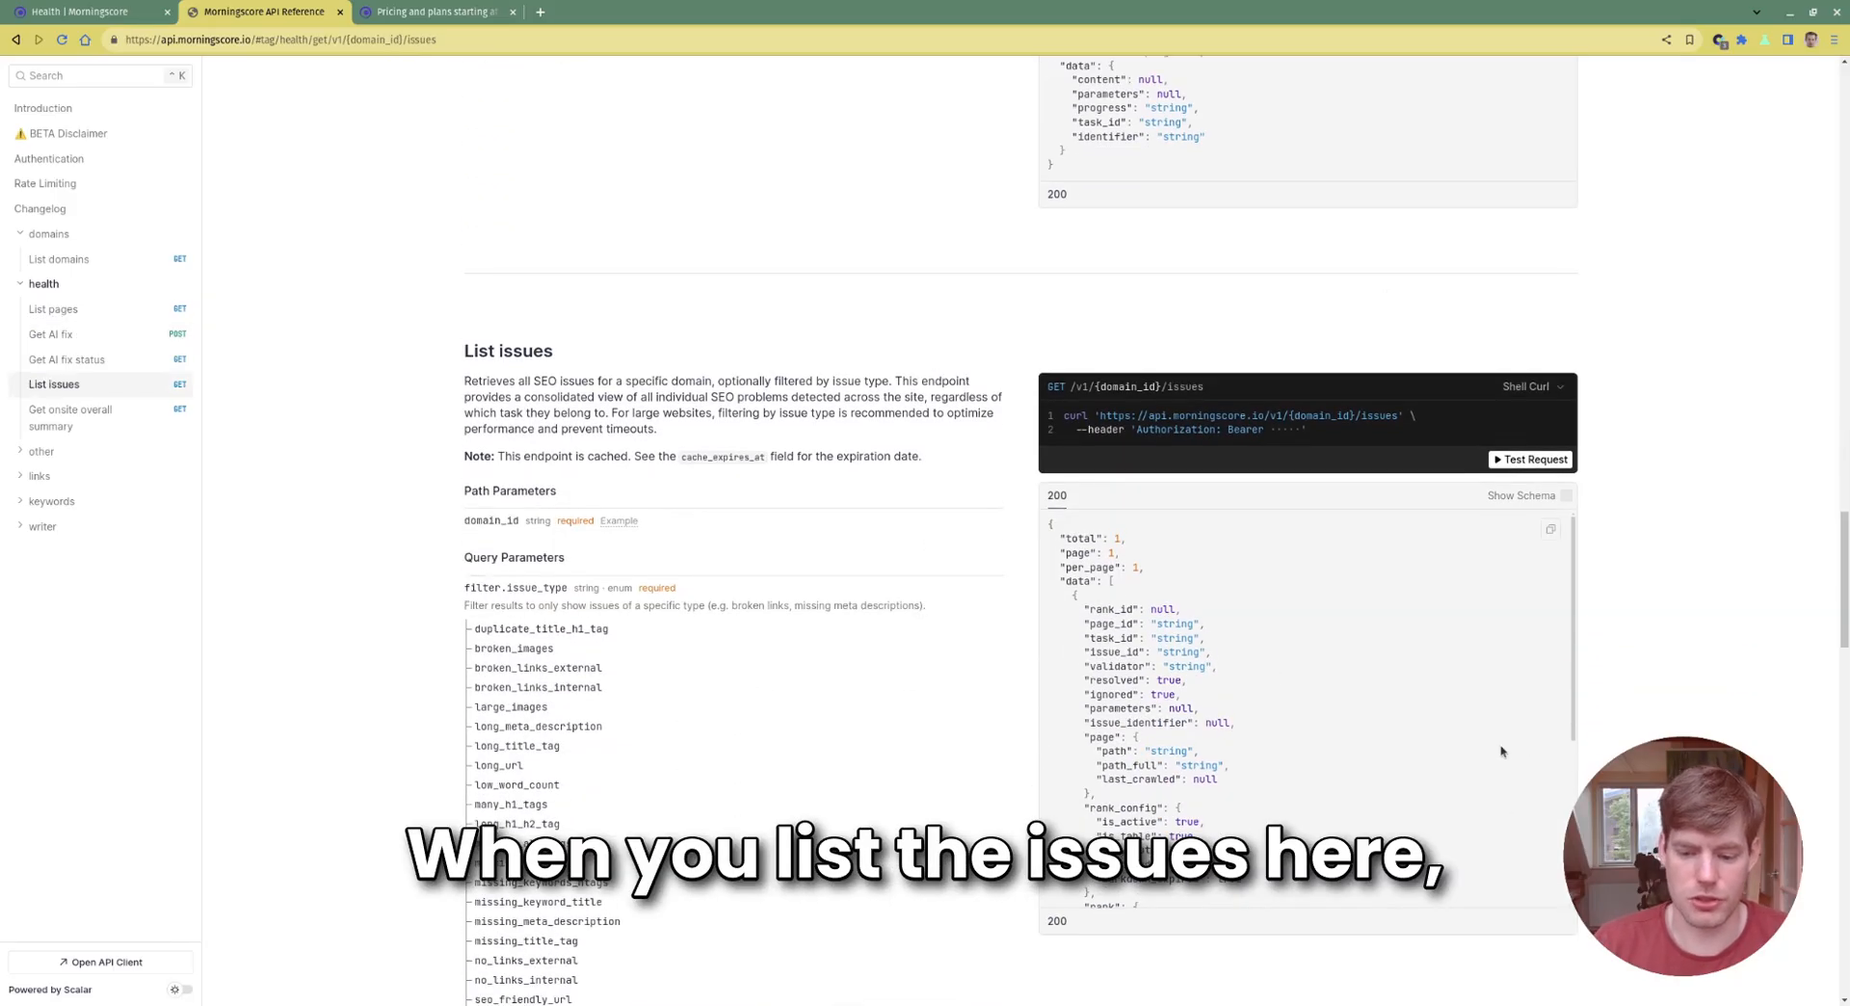
scroll(1292, 480, up, 4)
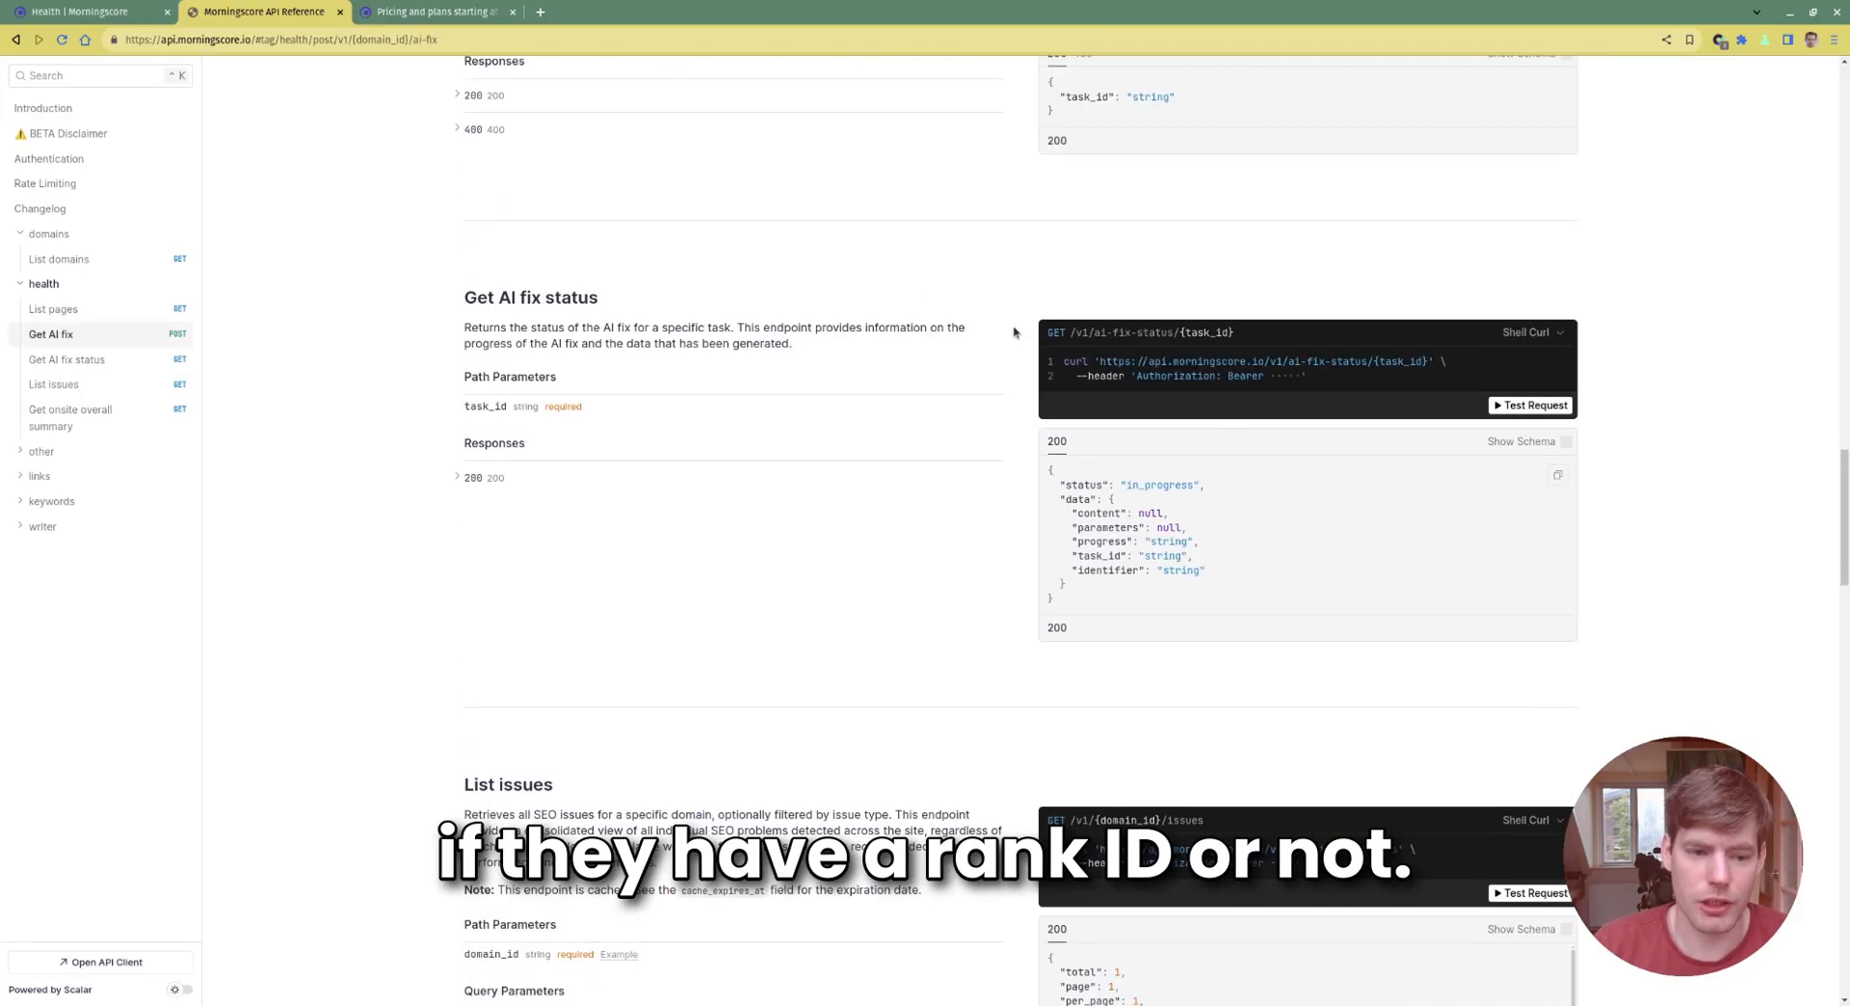
scroll(926, 295, up, 1)
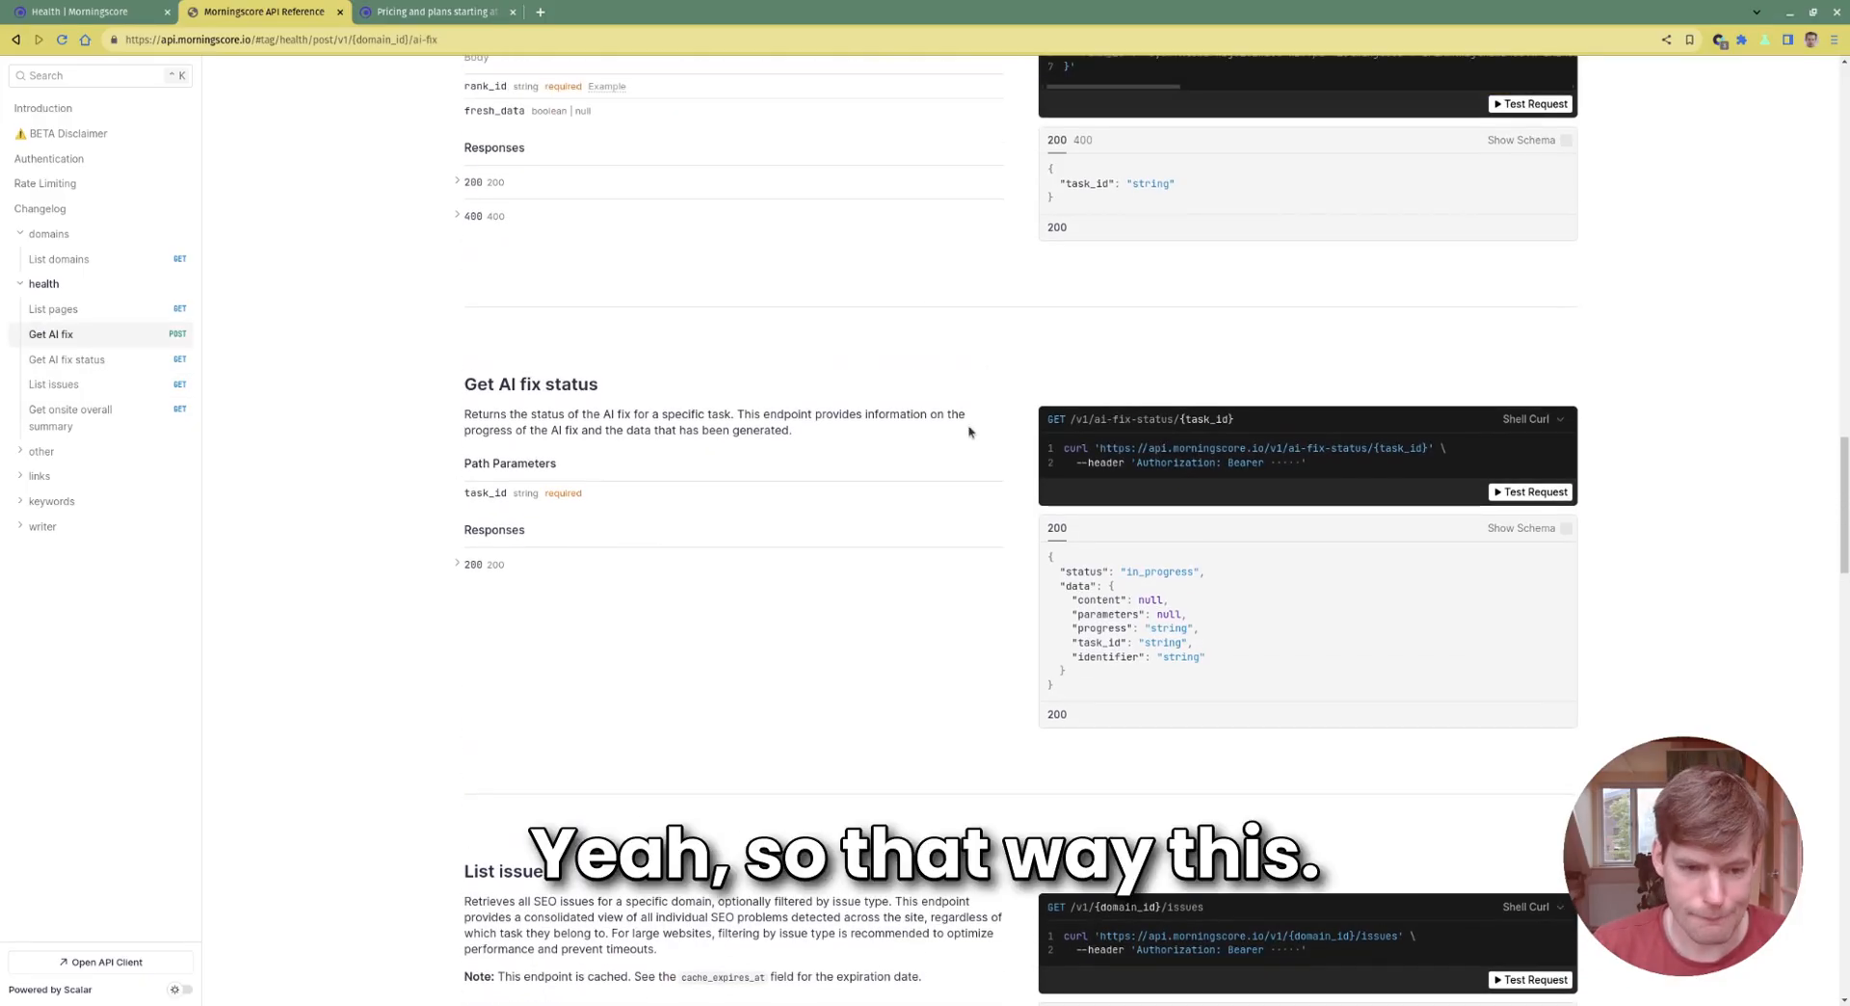
scroll(749, 148, up, 2)
scroll(757, 664, up, 1)
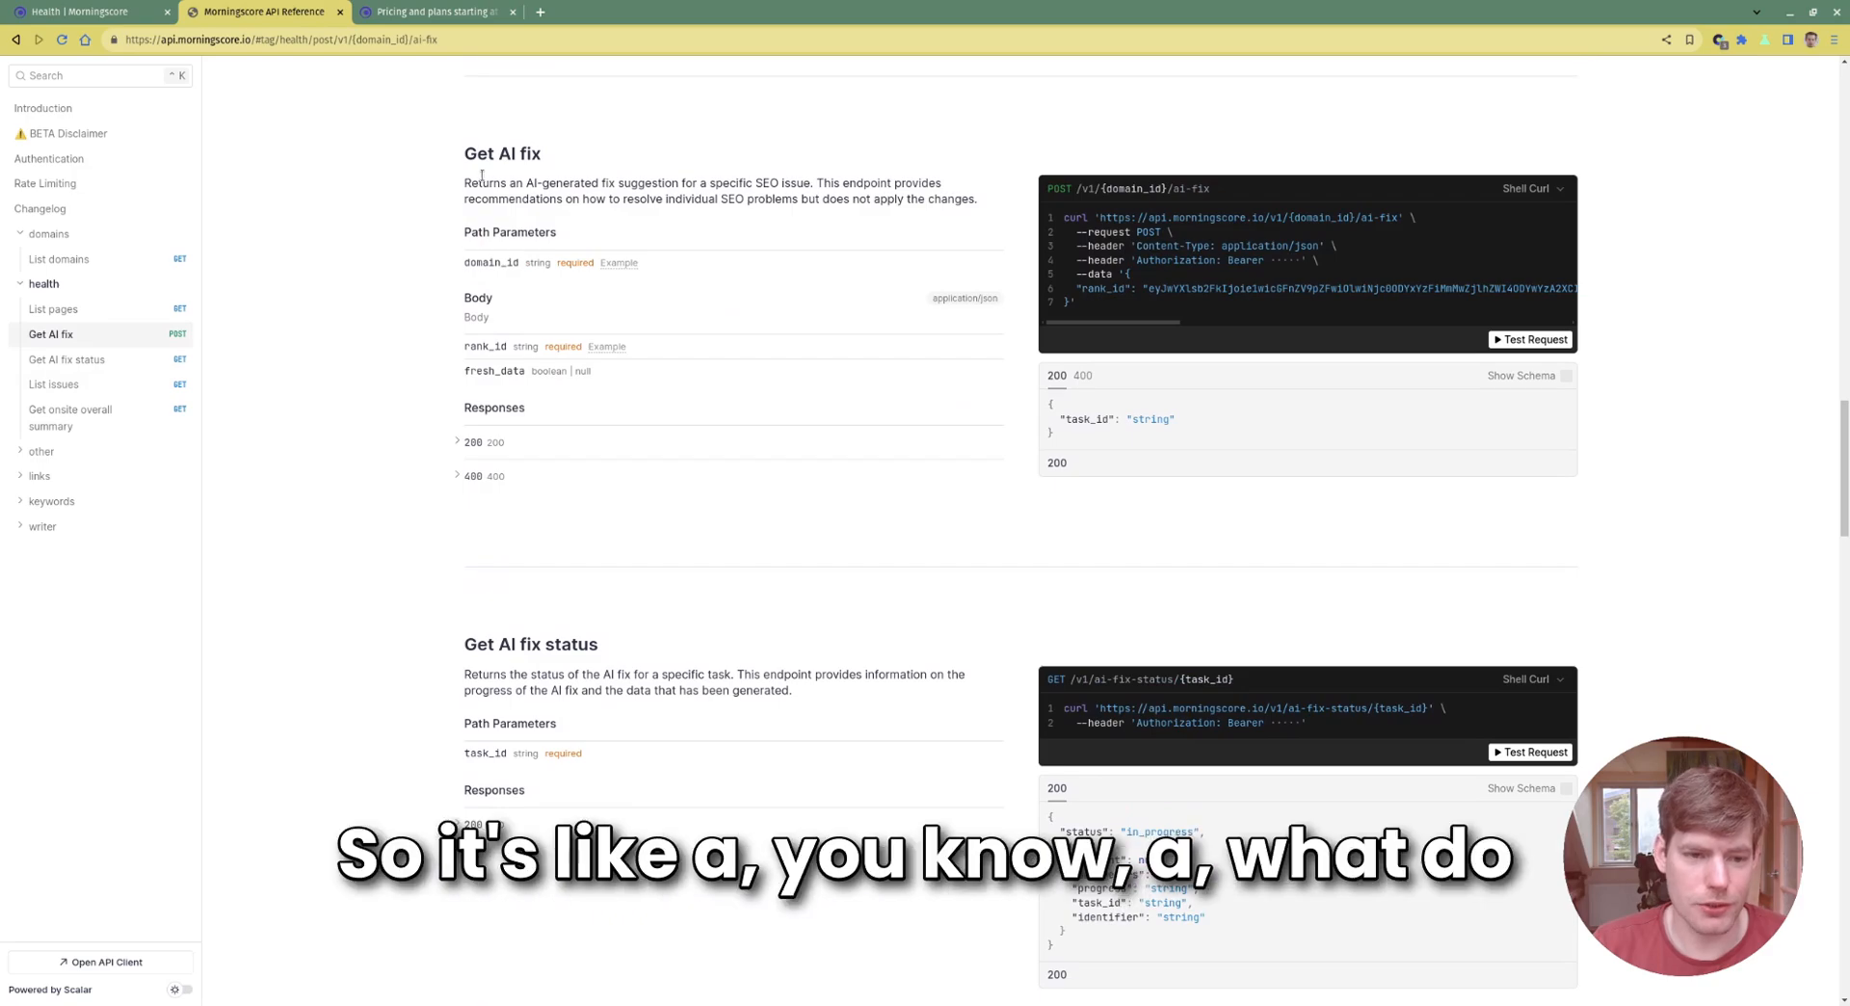
drag(460, 157, 1113, 519)
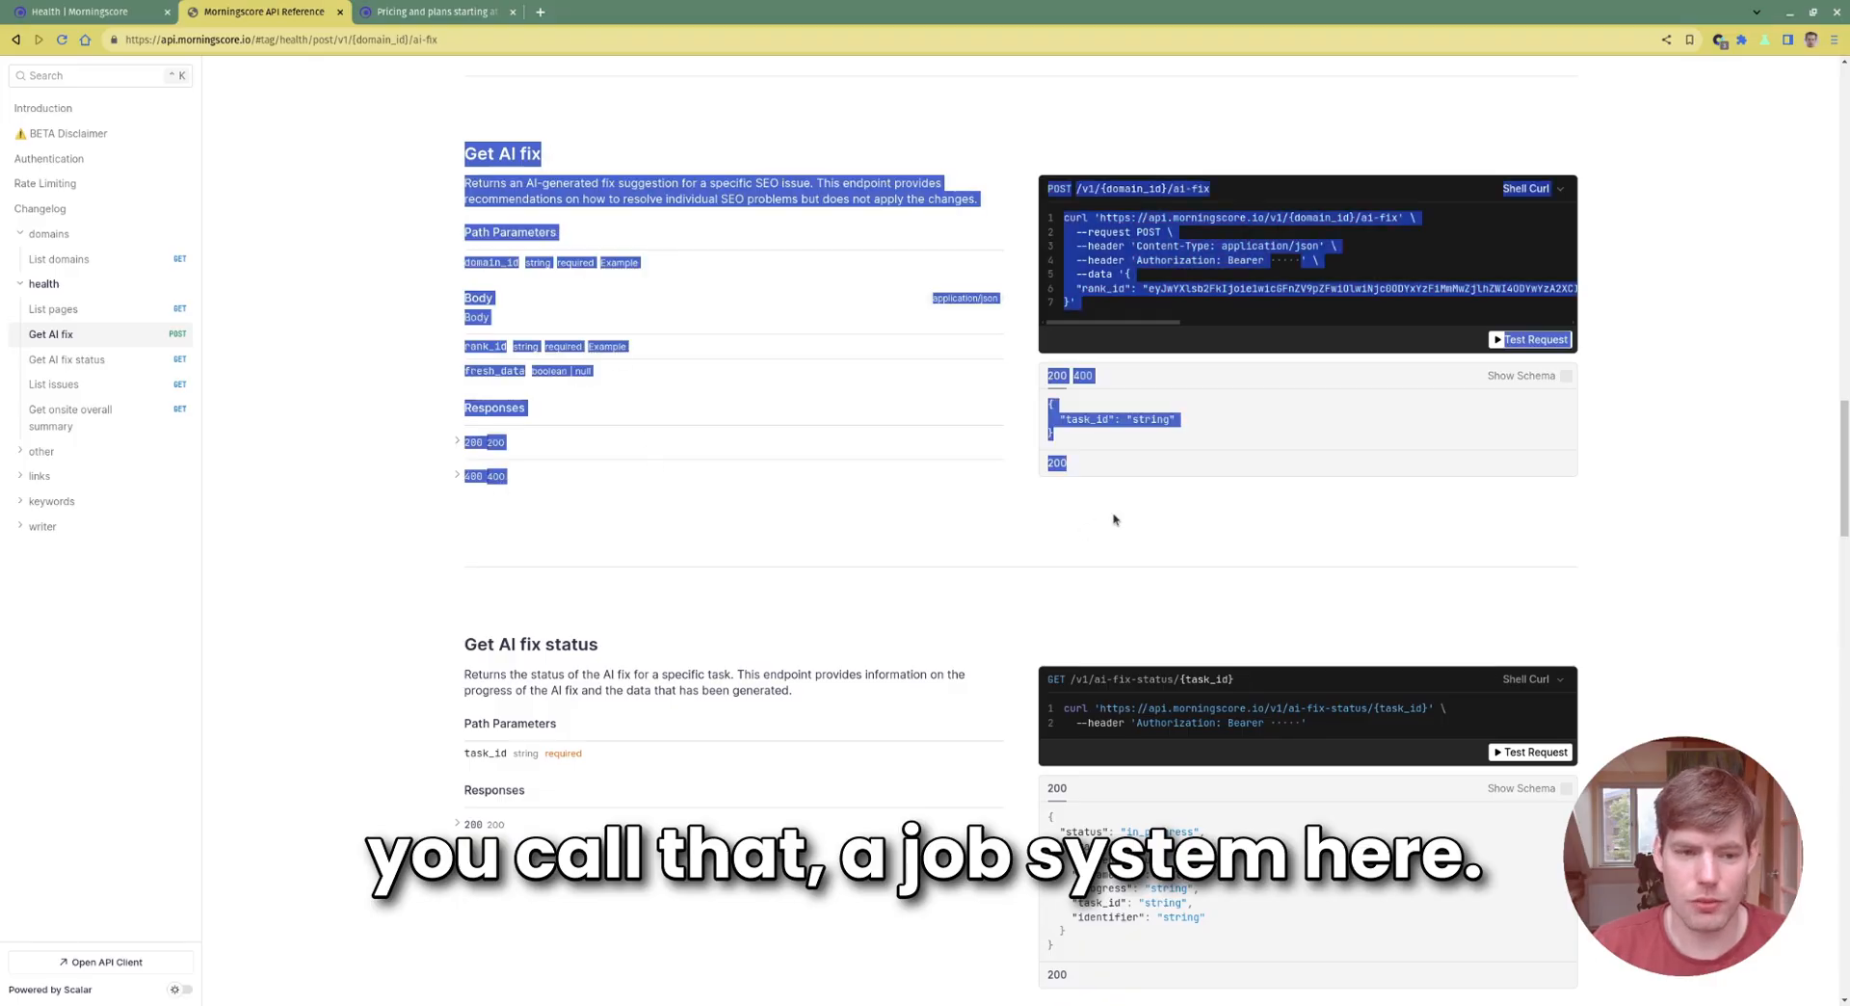
click(1113, 520)
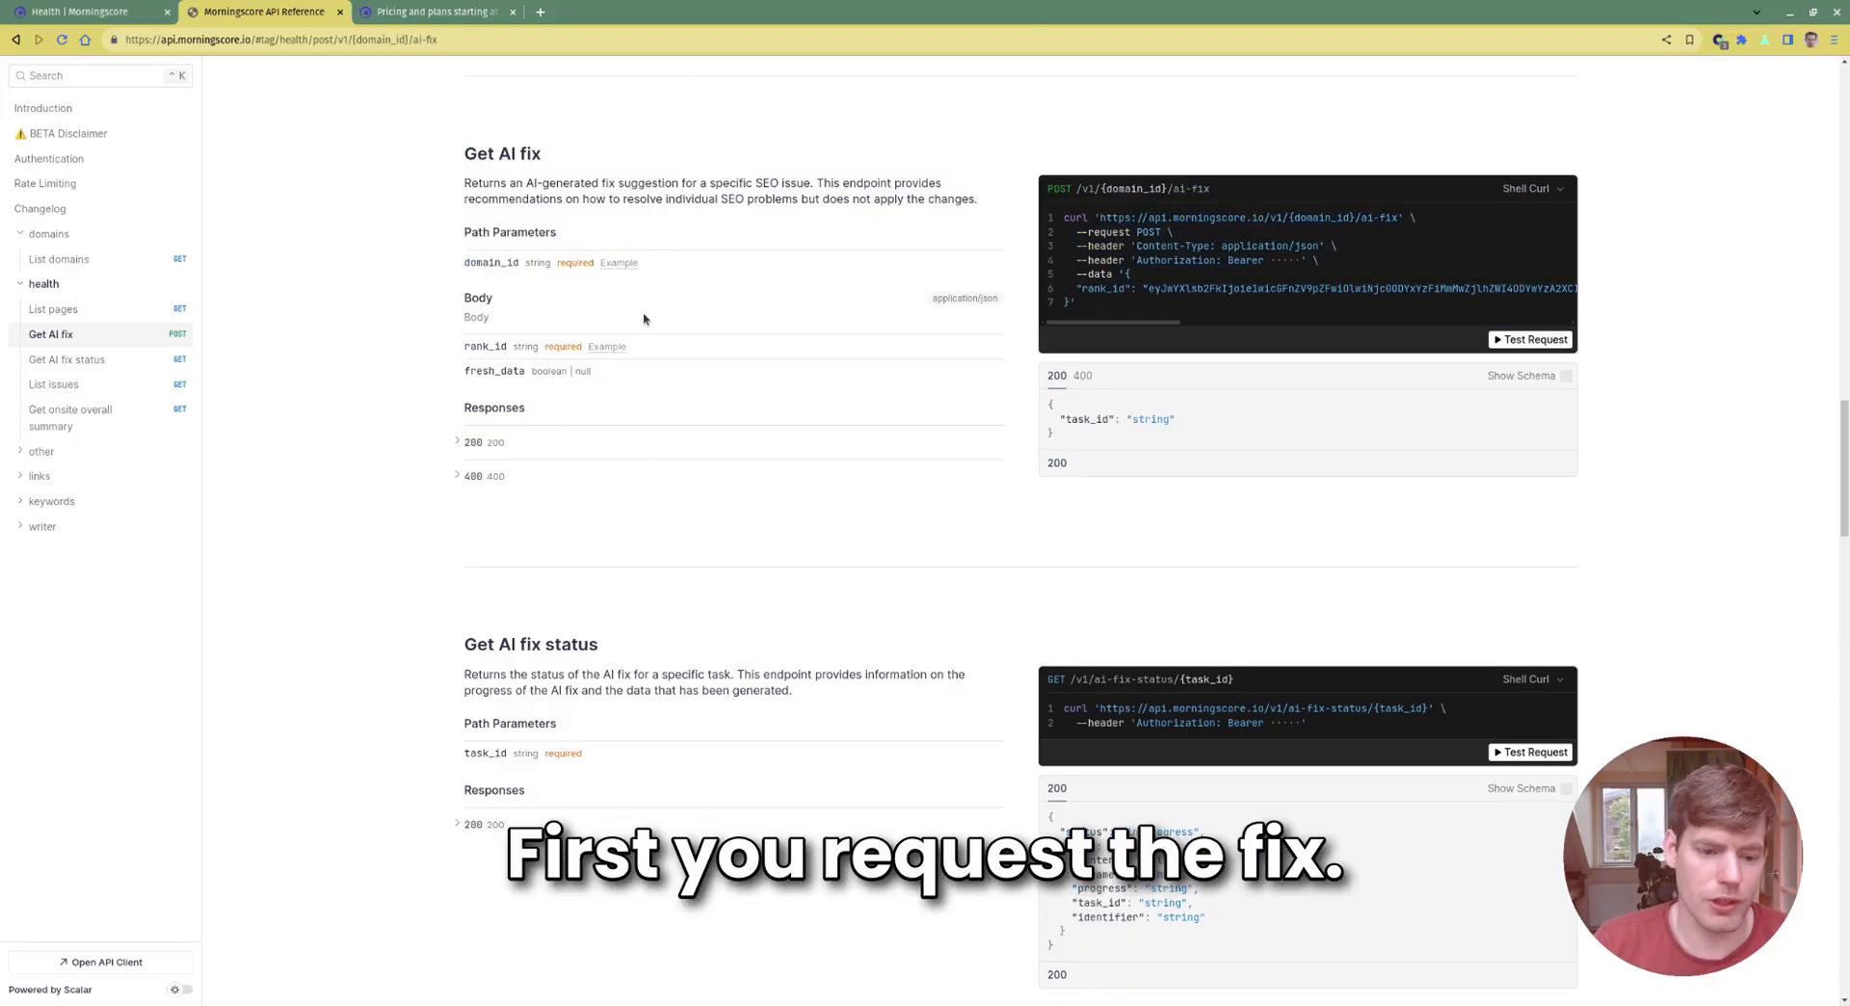
Highlight the List issues section, its domain_id parameter and issue-type list
scroll(603, 159, down, 8)
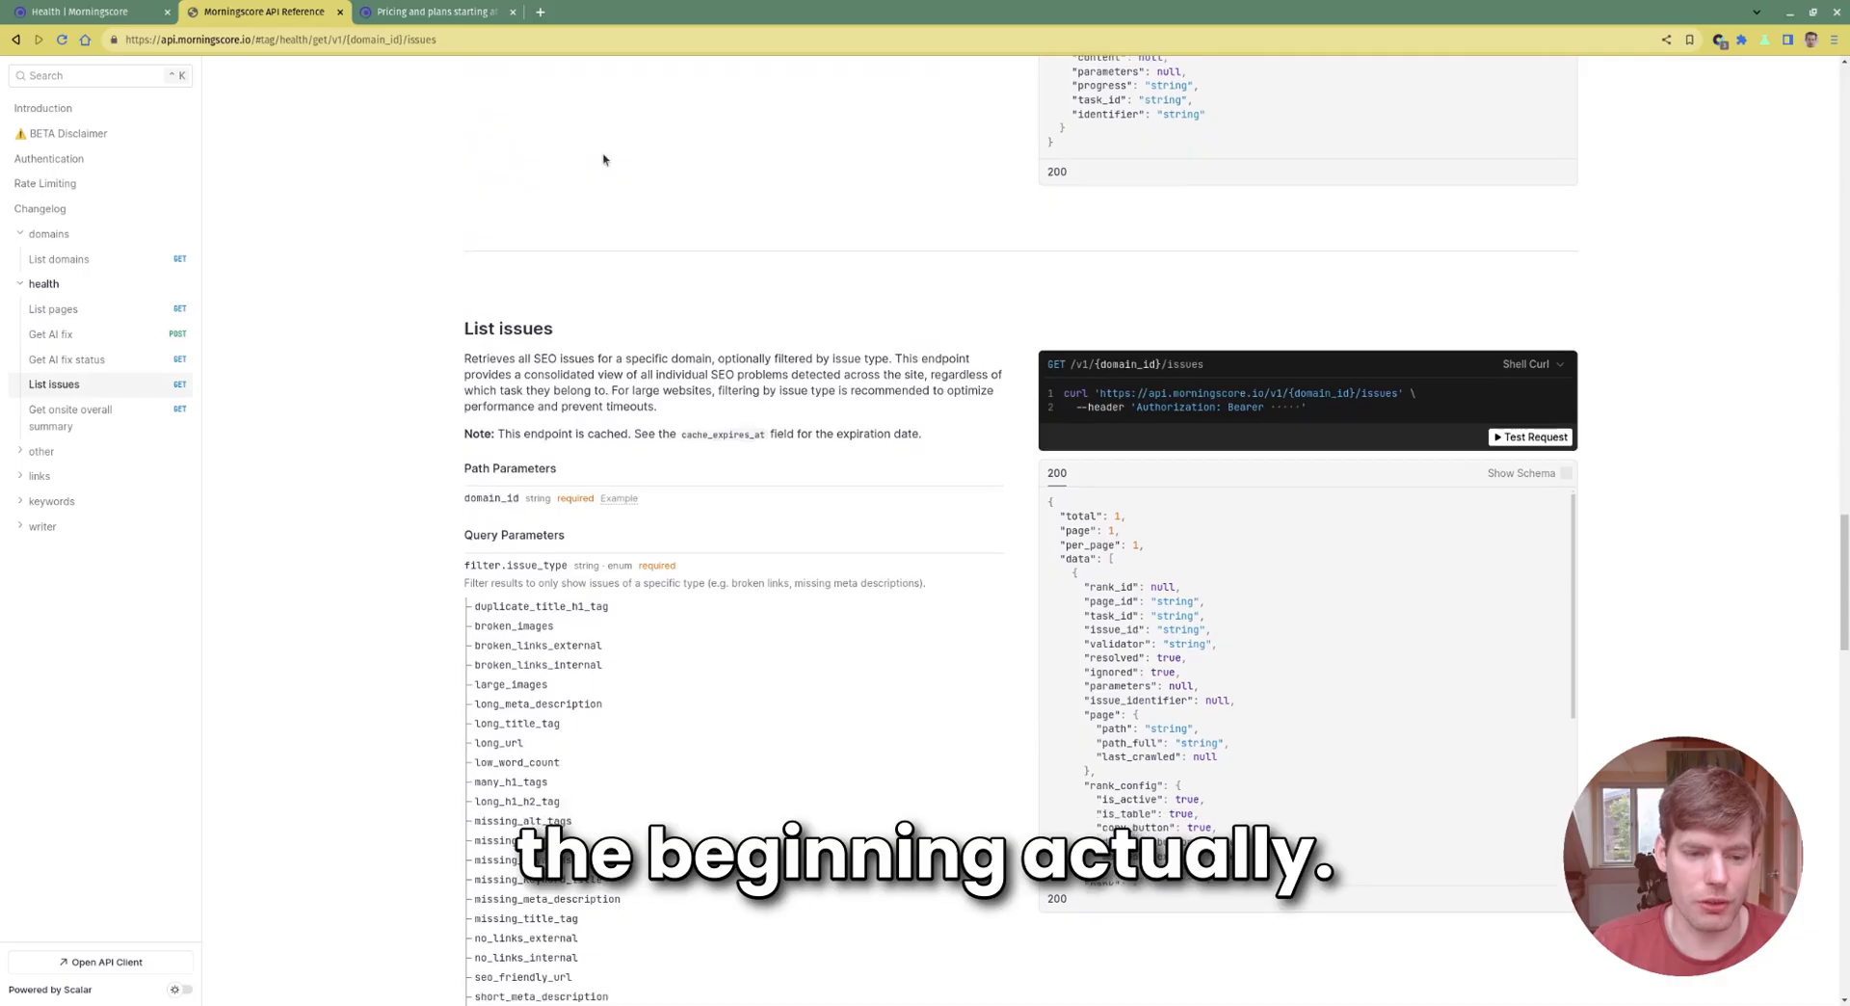
scroll(603, 159, down, 2)
drag(441, 173, 1098, 786)
click(1184, 827)
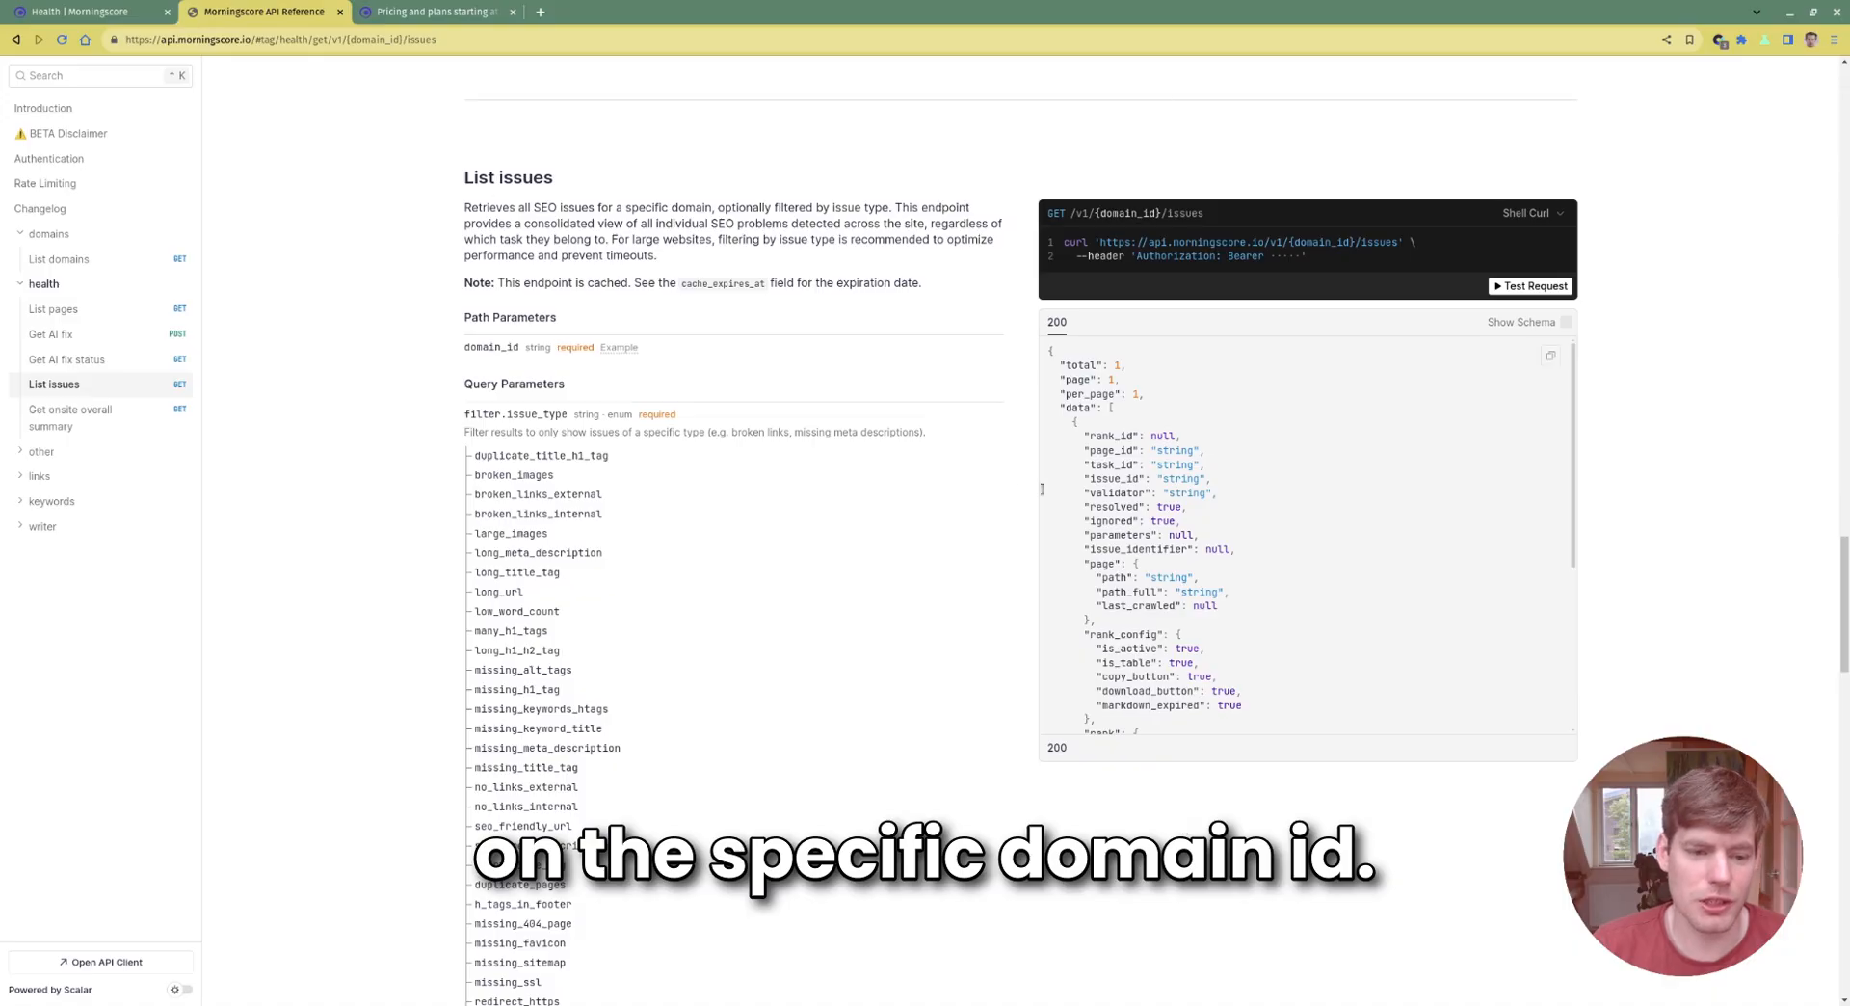
drag(465, 347, 631, 682)
click(713, 359)
click(701, 489)
scroll(708, 510, up, 3)
scroll(711, 516, down, 4)
click(720, 415)
Highlight Get AI fix down through its example response
scroll(708, 374, up, 6)
scroll(706, 369, up, 5)
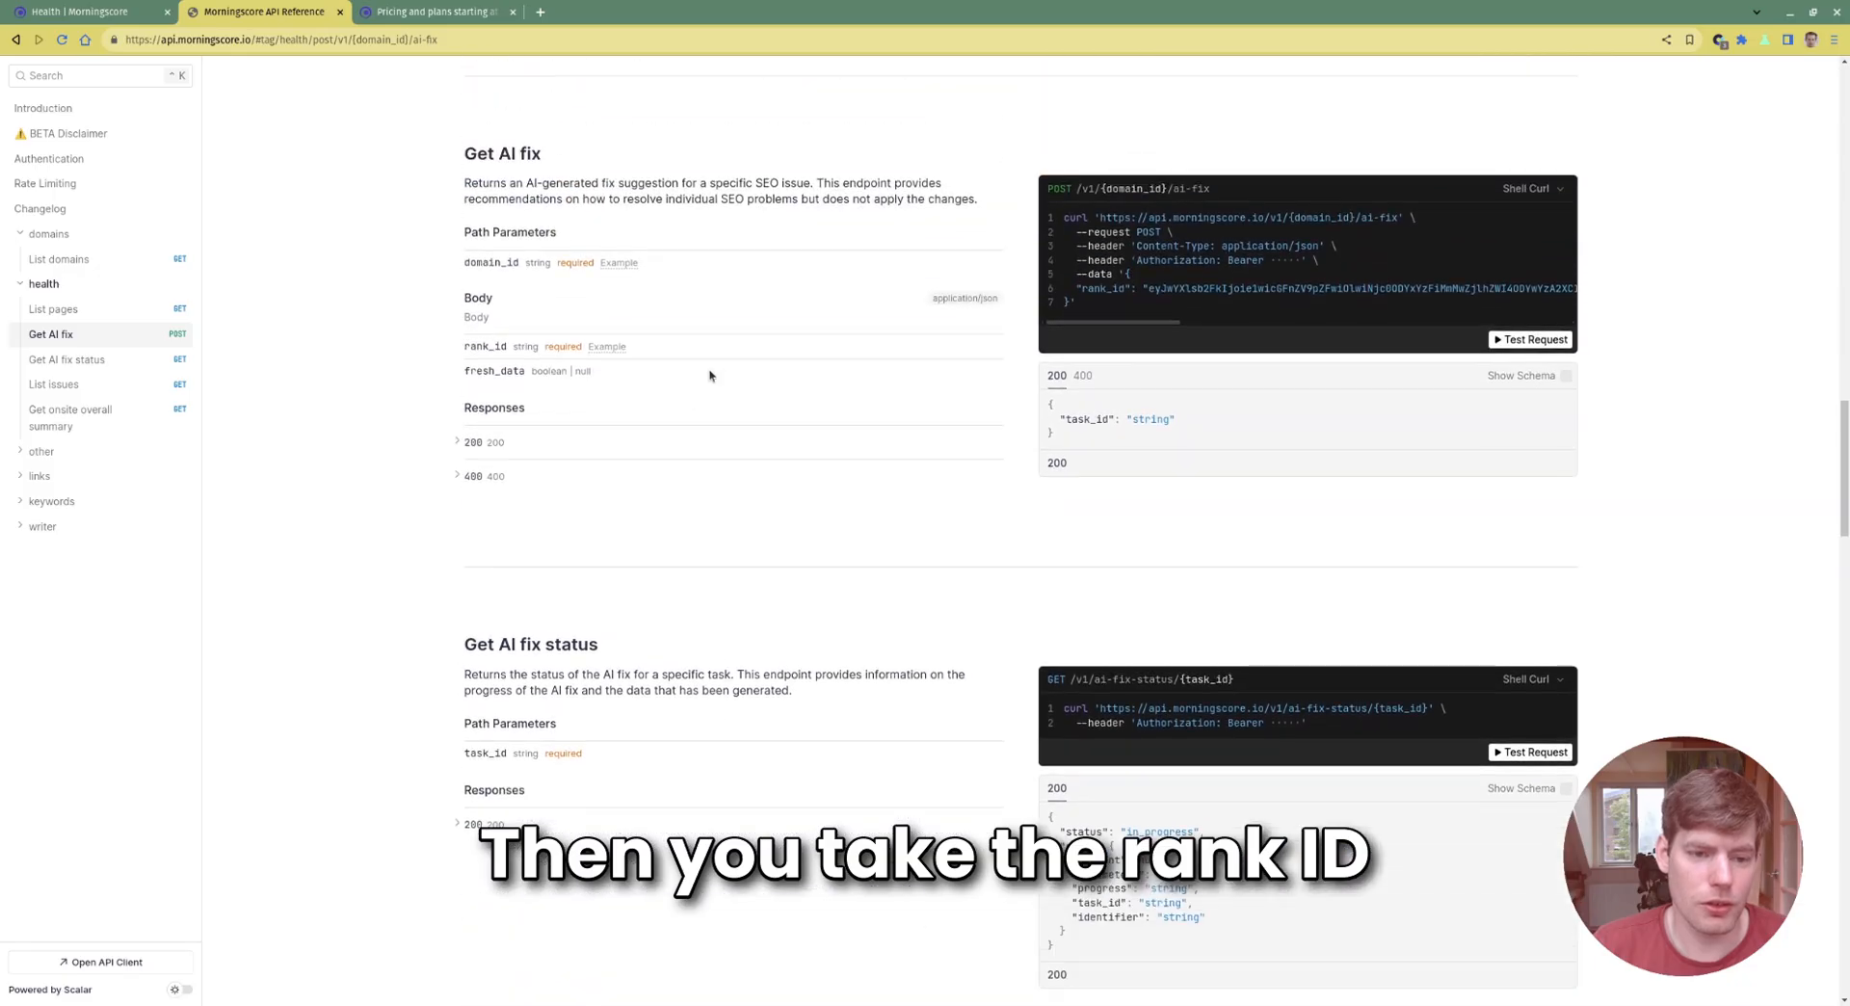
drag(455, 328, 1340, 599)
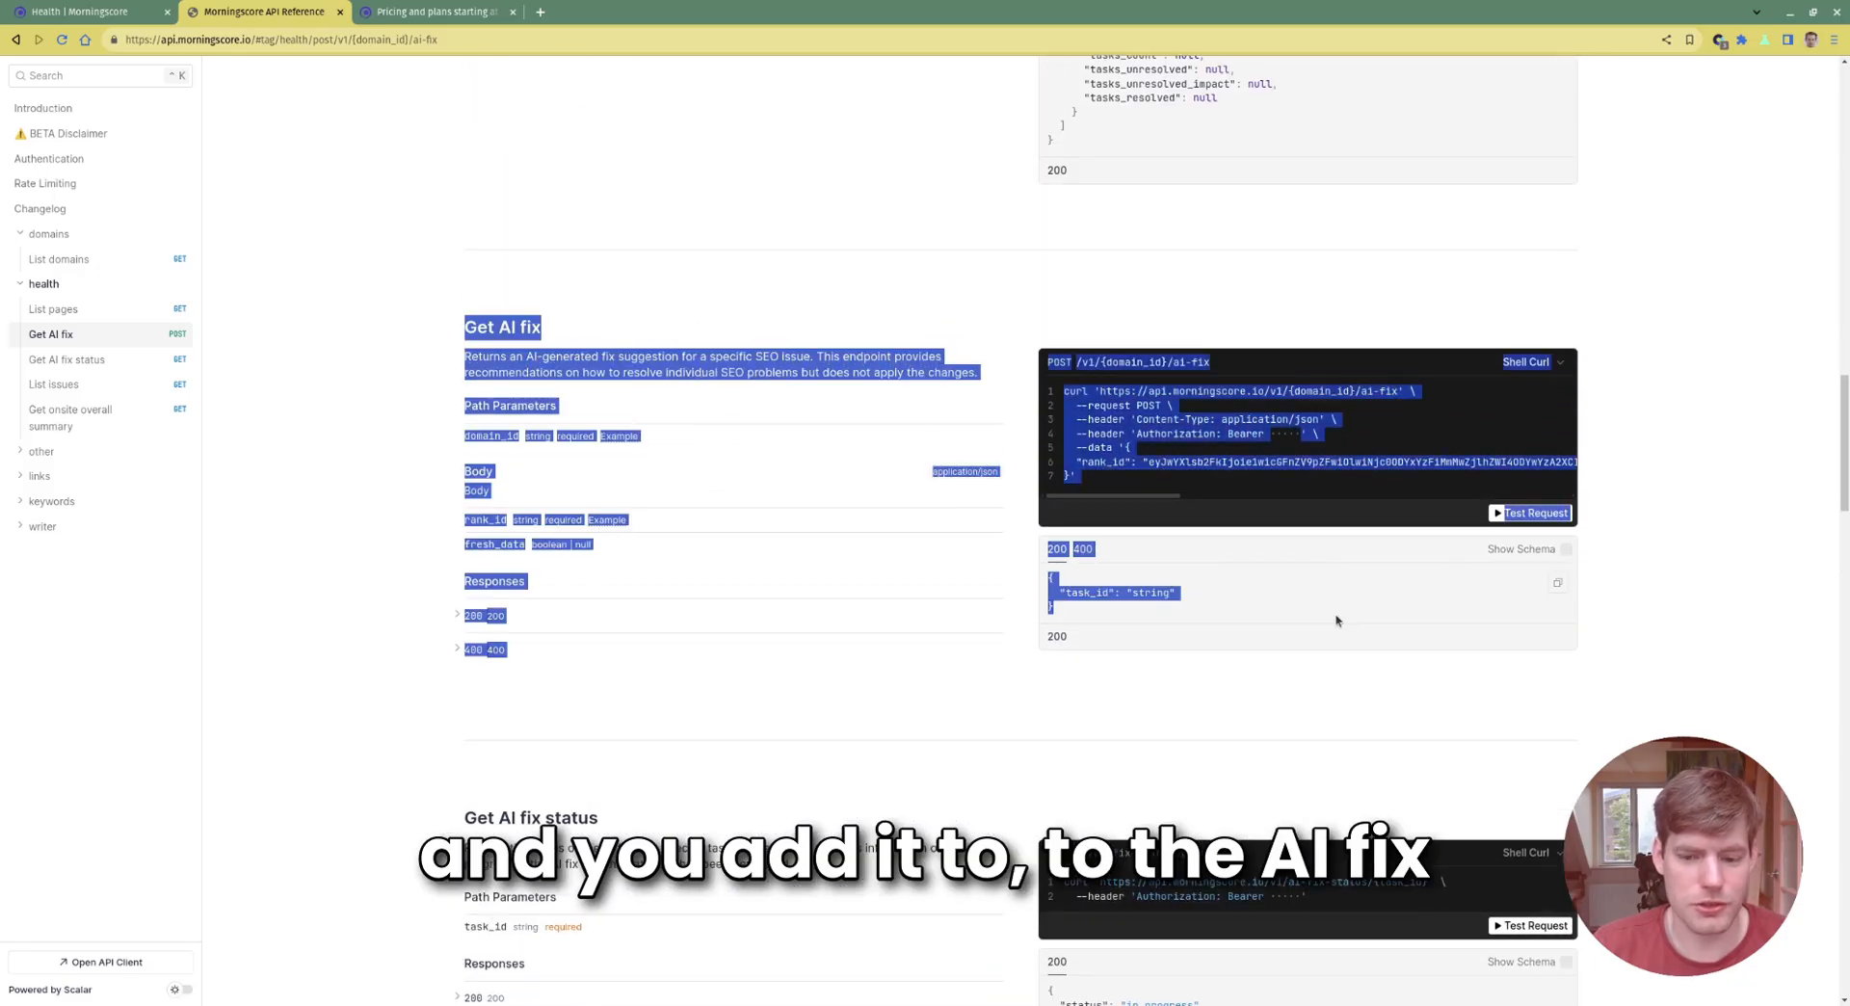
click(494, 307)
scroll(793, 301, down, 5)
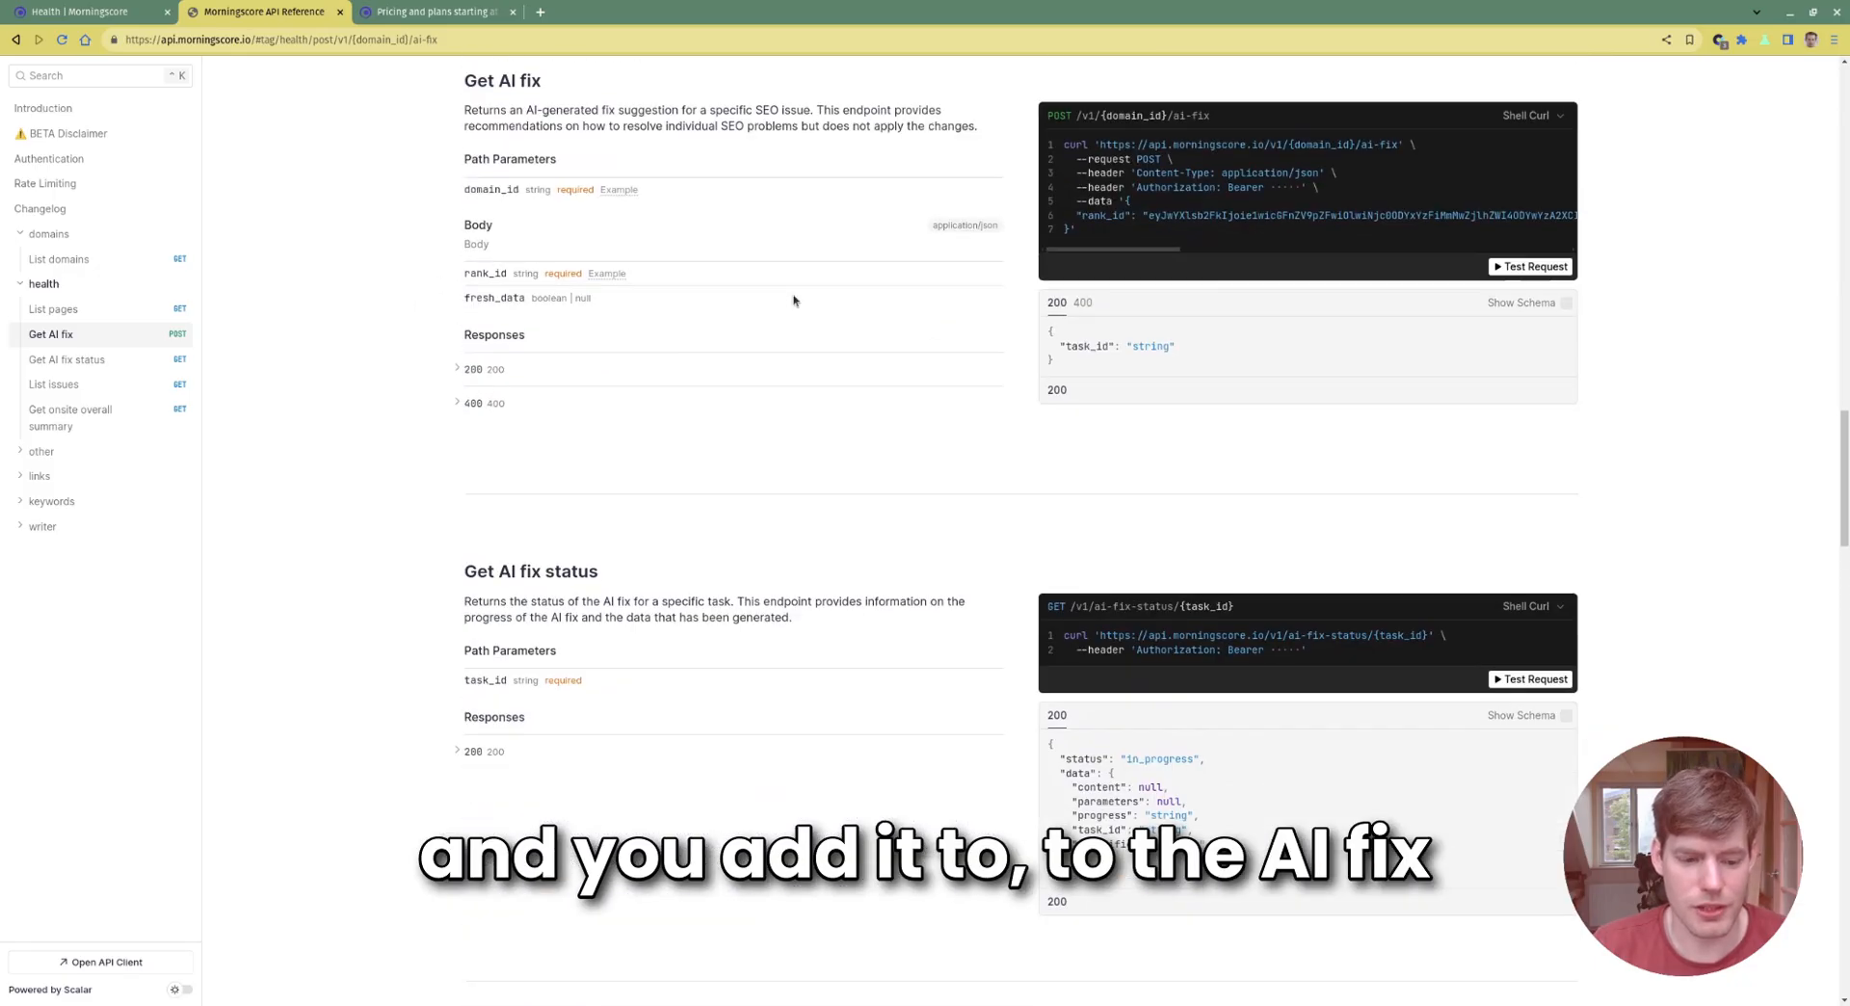
Highlight the Get AI fix status section of the reference
scroll(836, 319, up, 1)
scroll(837, 319, up, 2)
scroll(528, 235, down, 3)
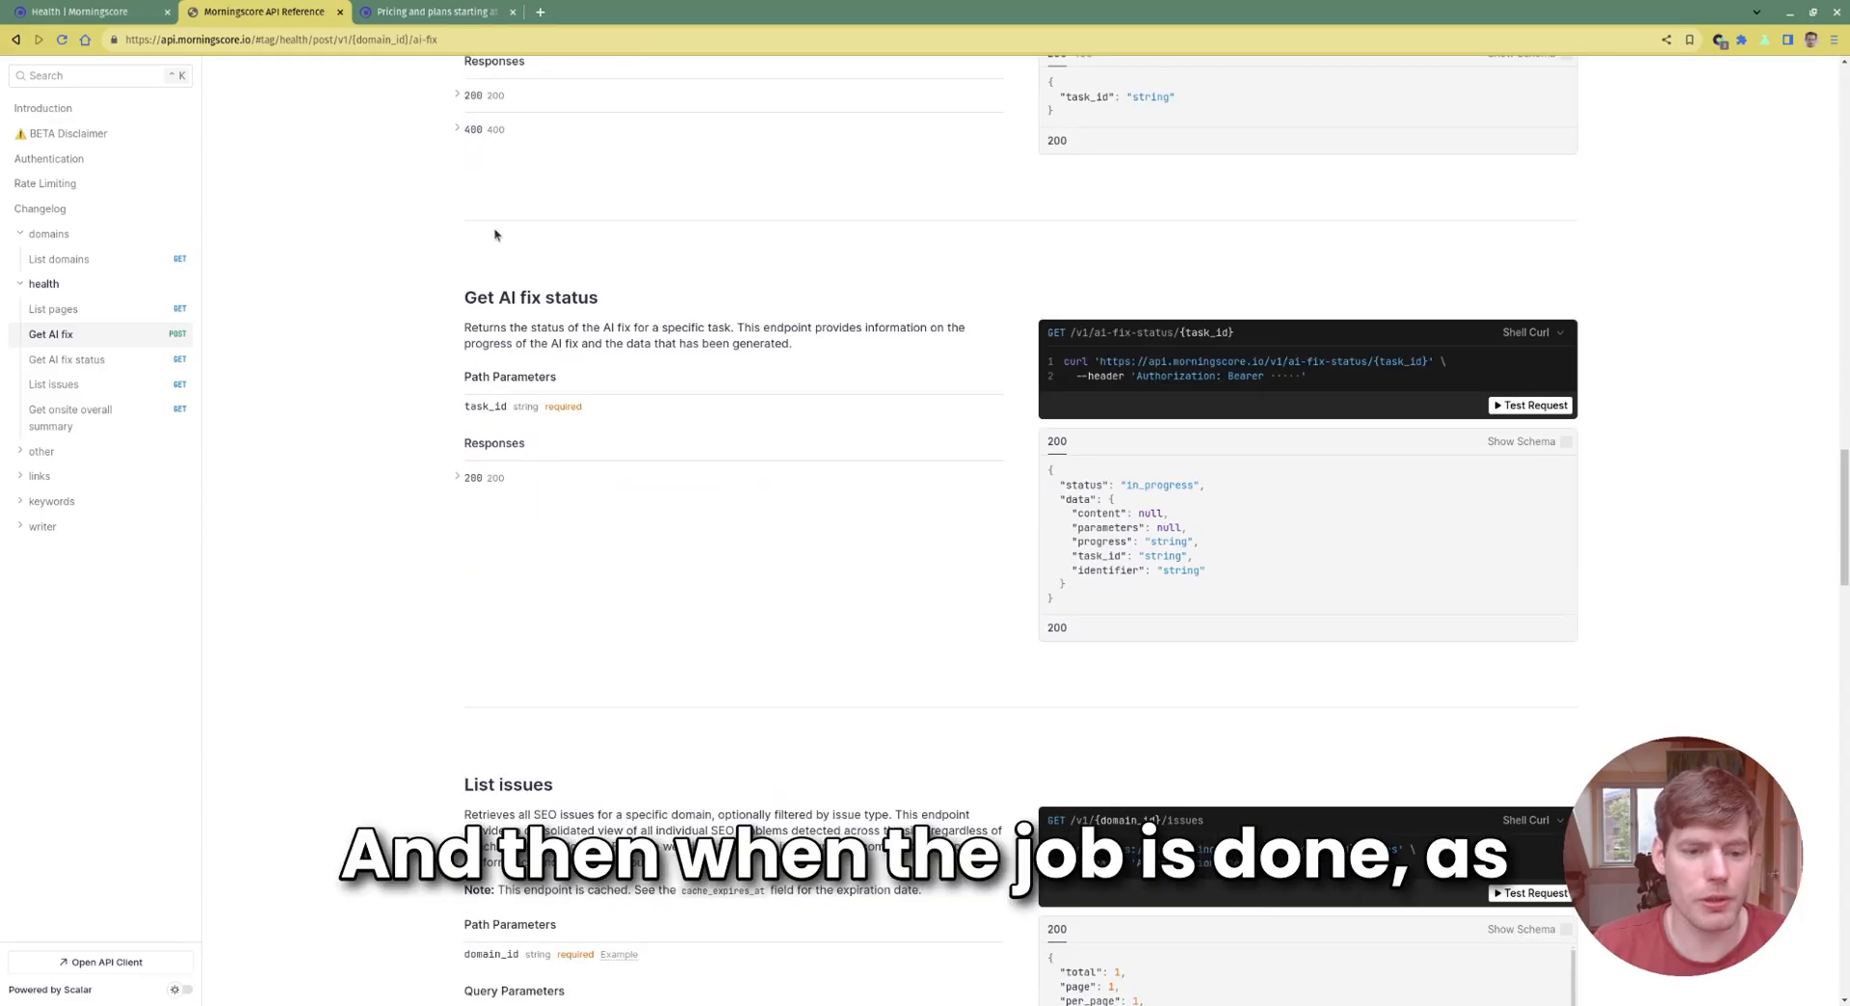
drag(460, 272, 1322, 602)
click(1328, 614)
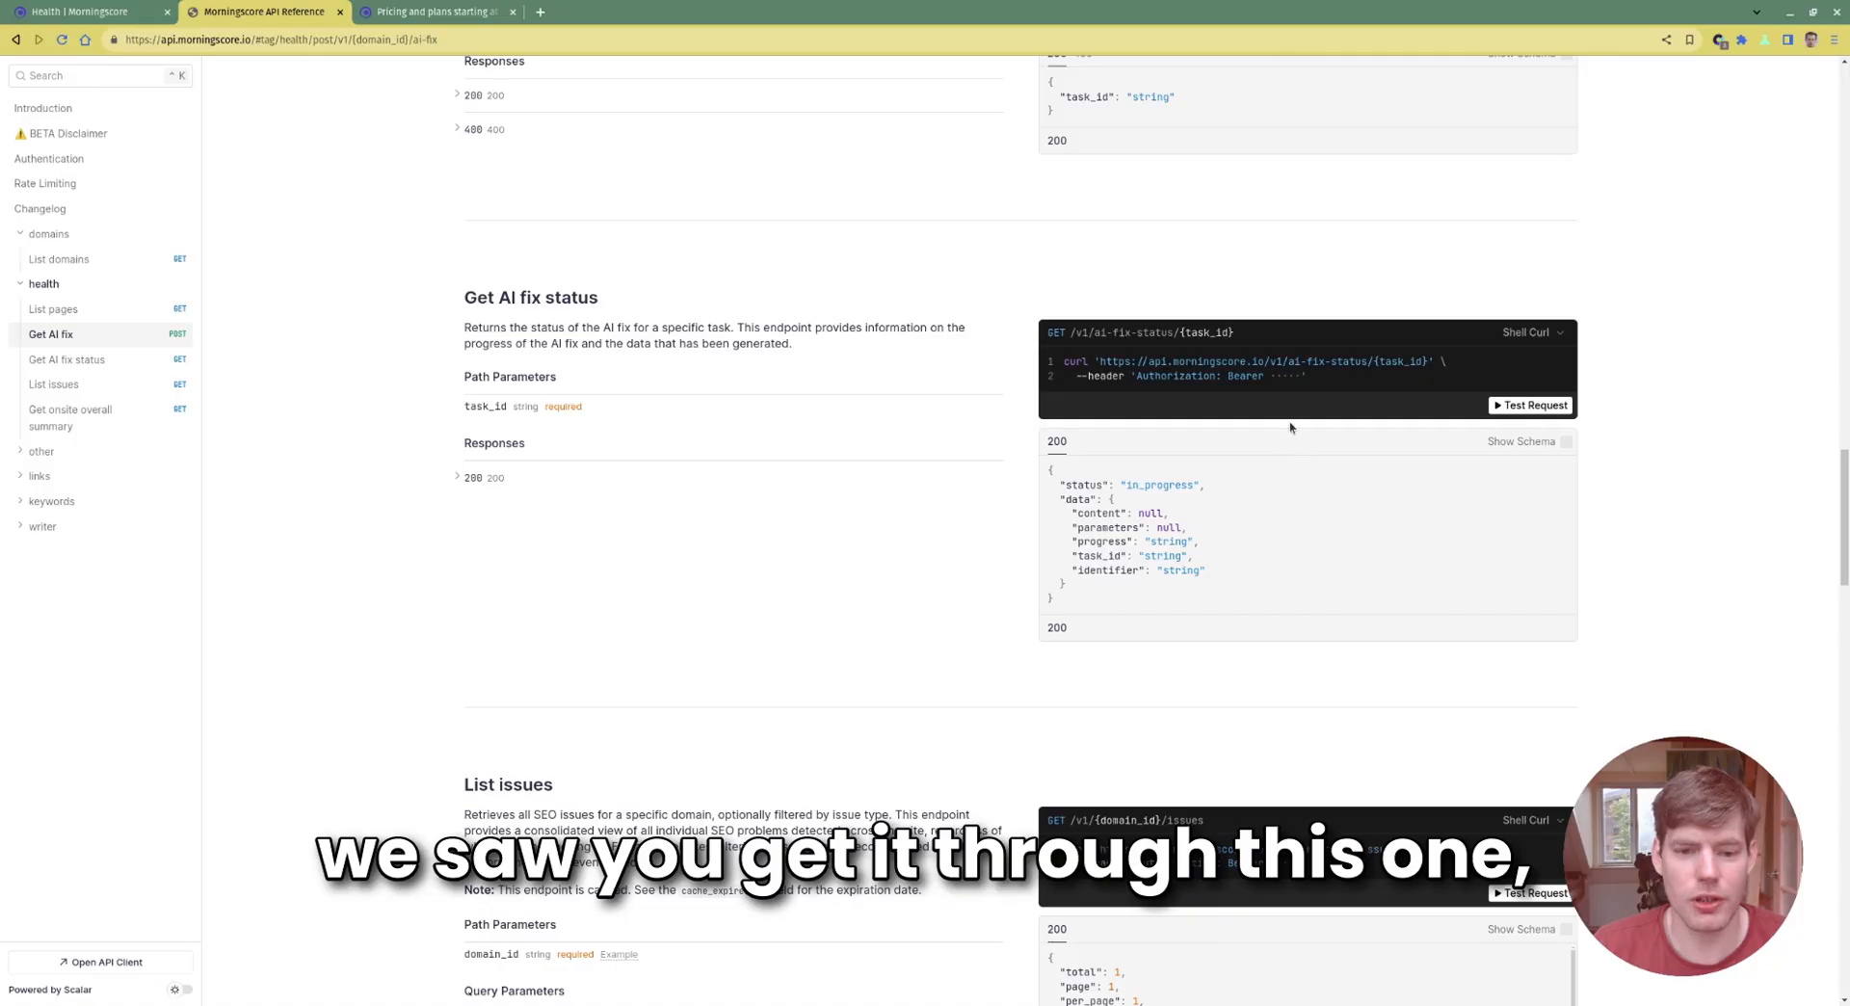
Scroll around the List issues filter values, then open a new browser tab
scroll(1292, 427, down, 3)
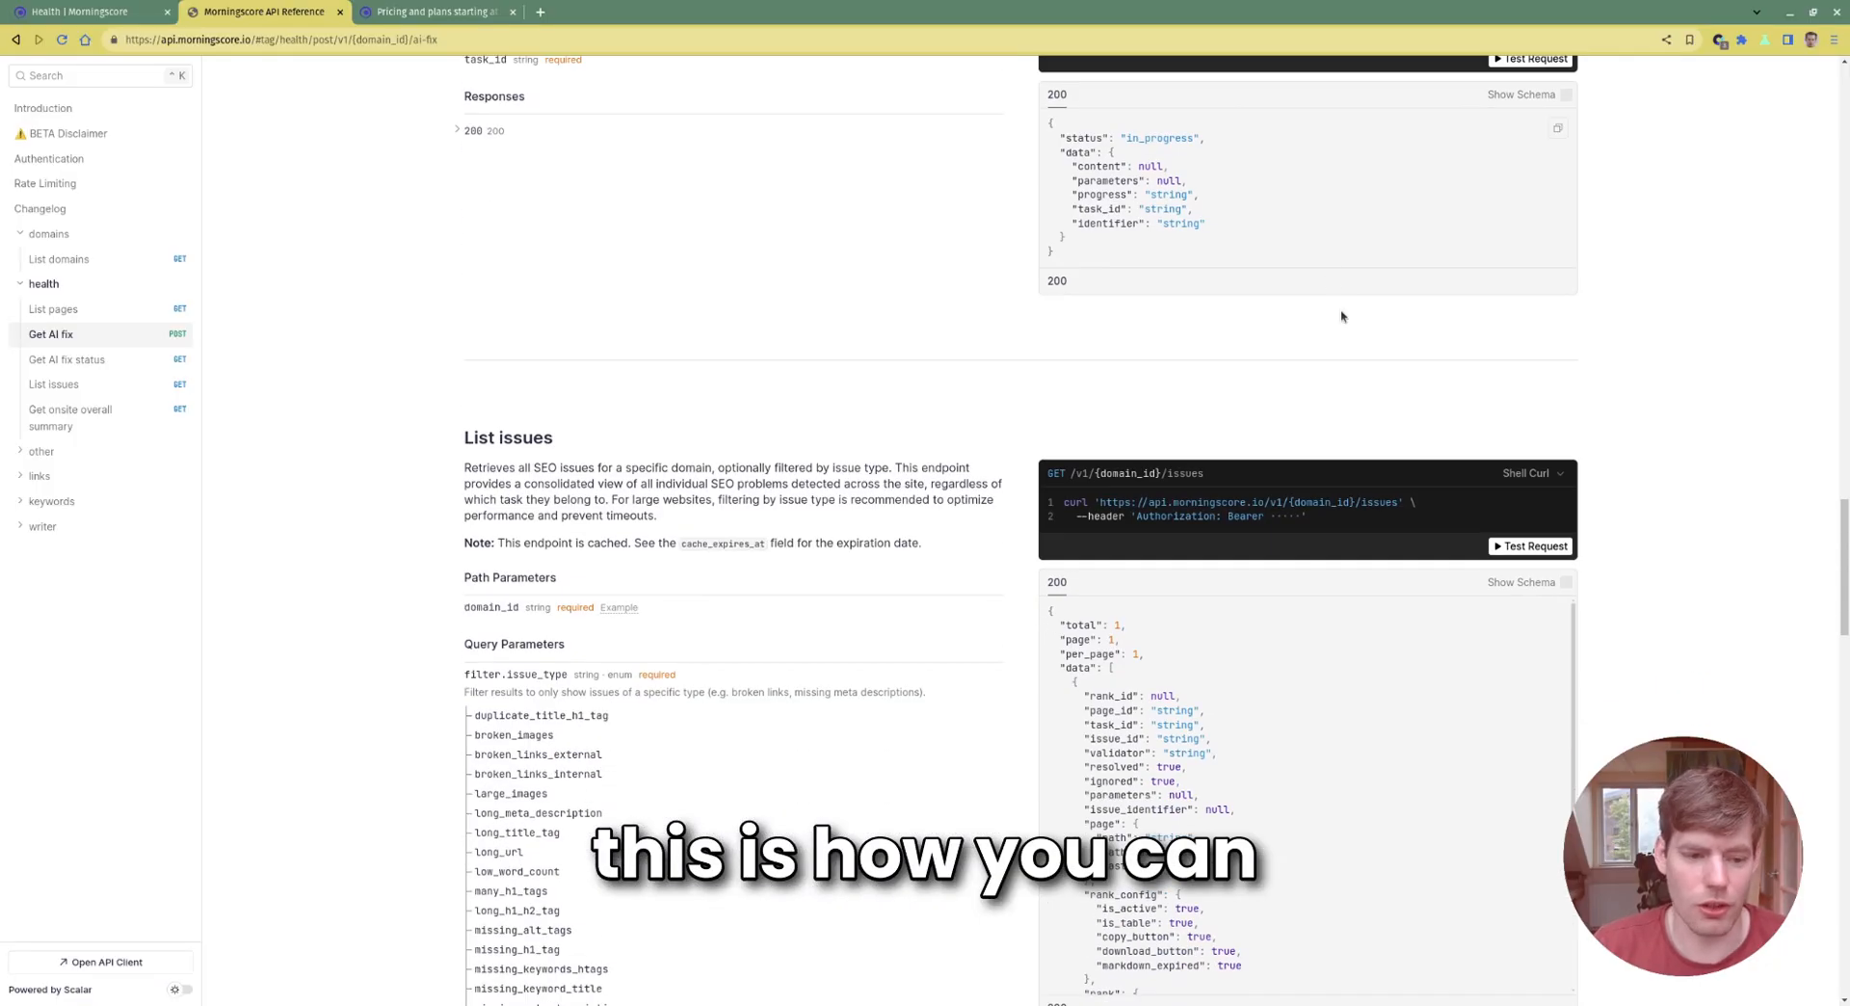
scroll(1344, 318, down, 5)
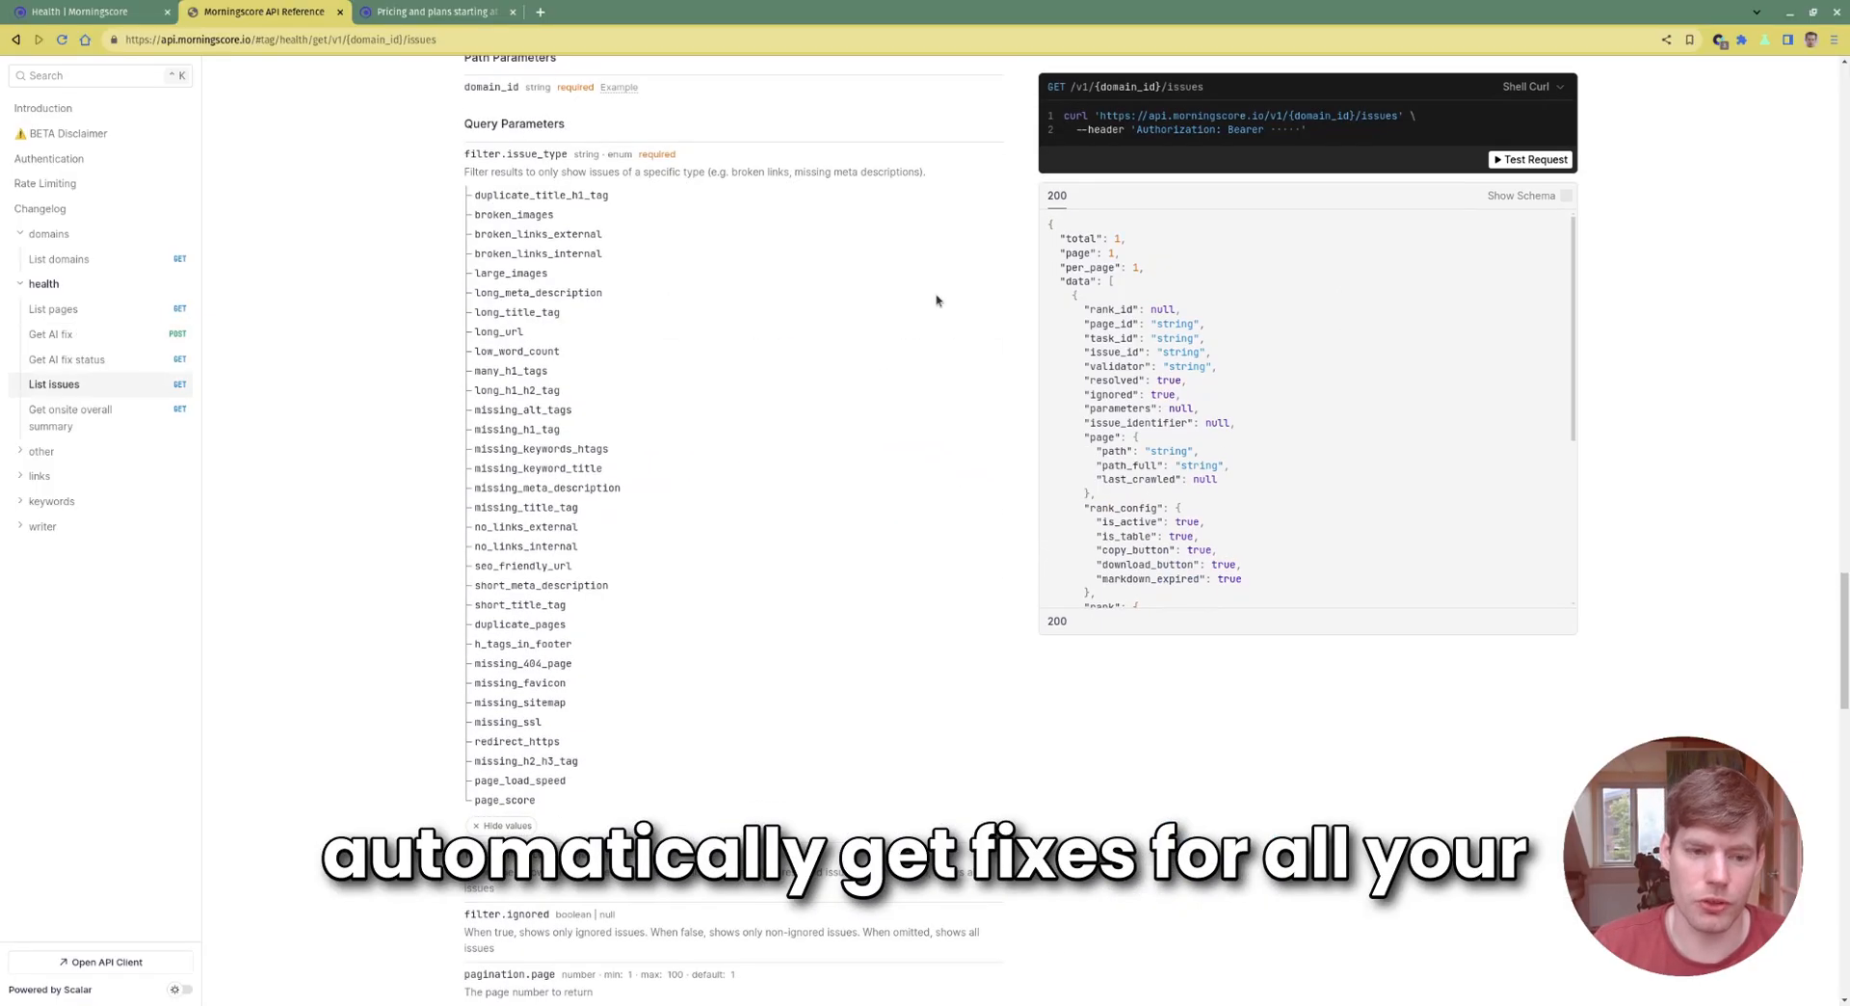
scroll(936, 297, up, 2)
scroll(675, 277, down, 1)
scroll(702, 277, down, 3)
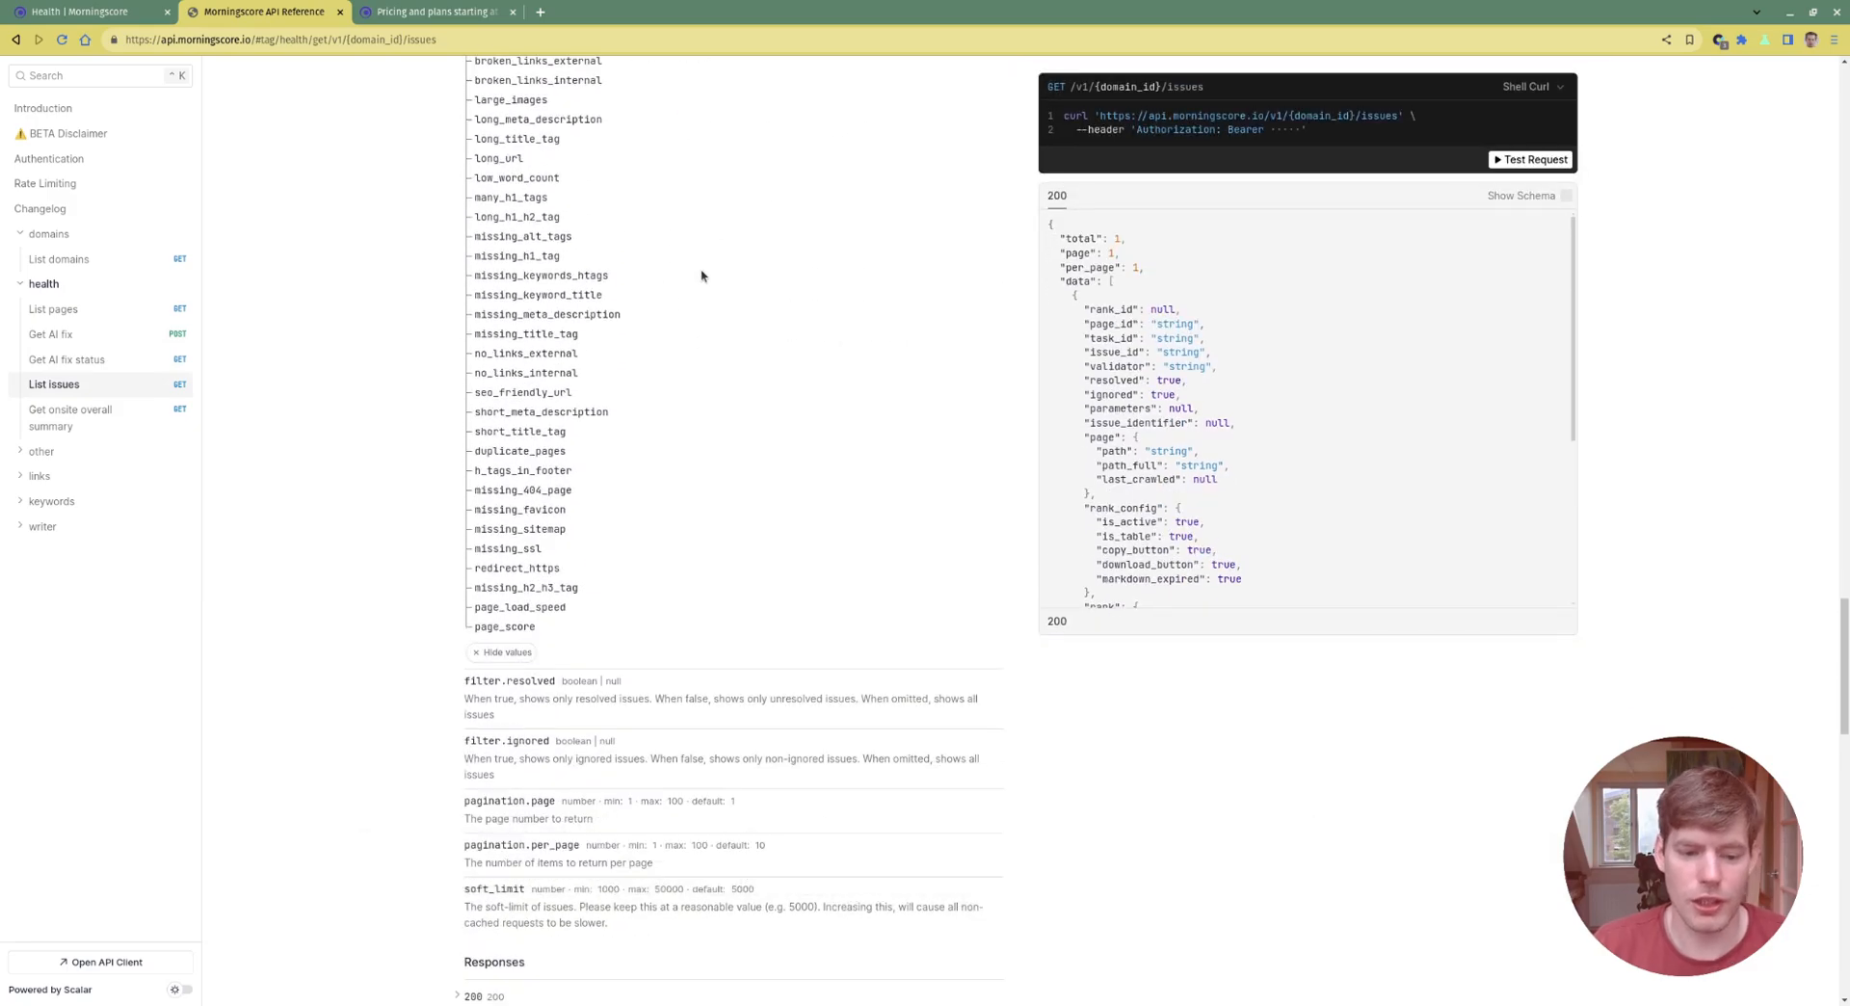
scroll(703, 276, up, 8)
scroll(704, 289, up, 1)
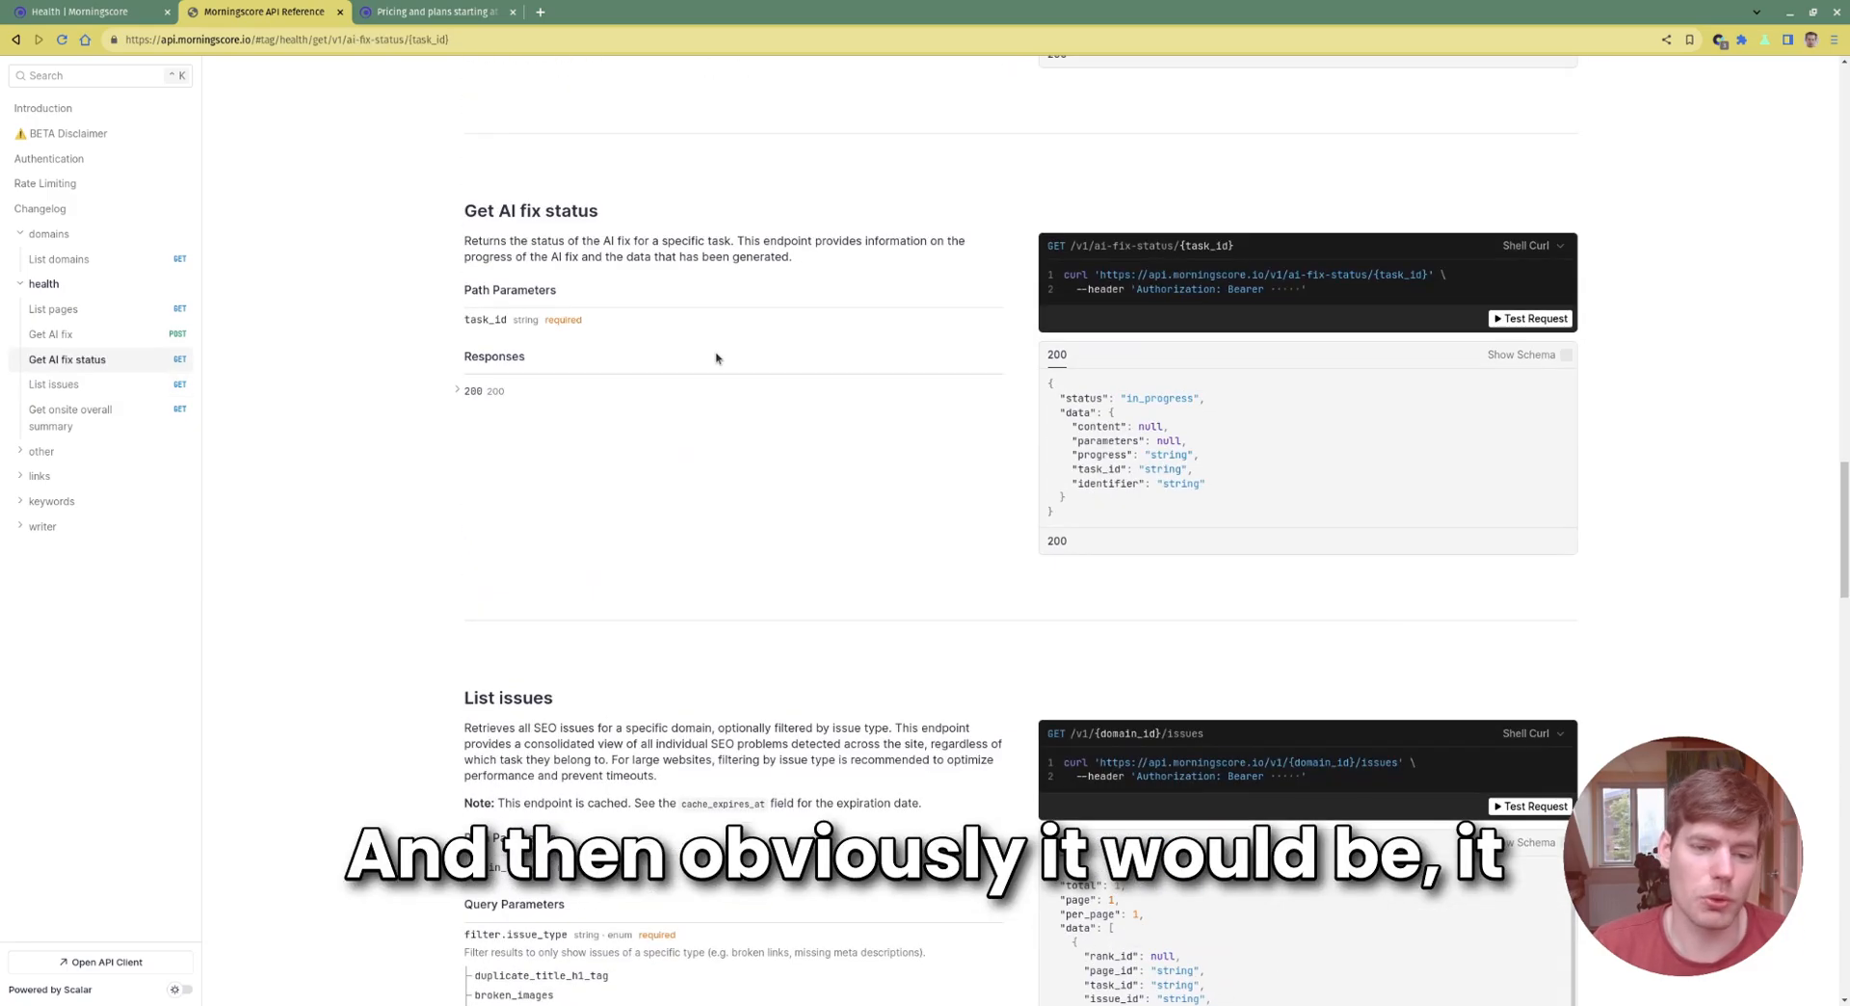
scroll(716, 358, up, 3)
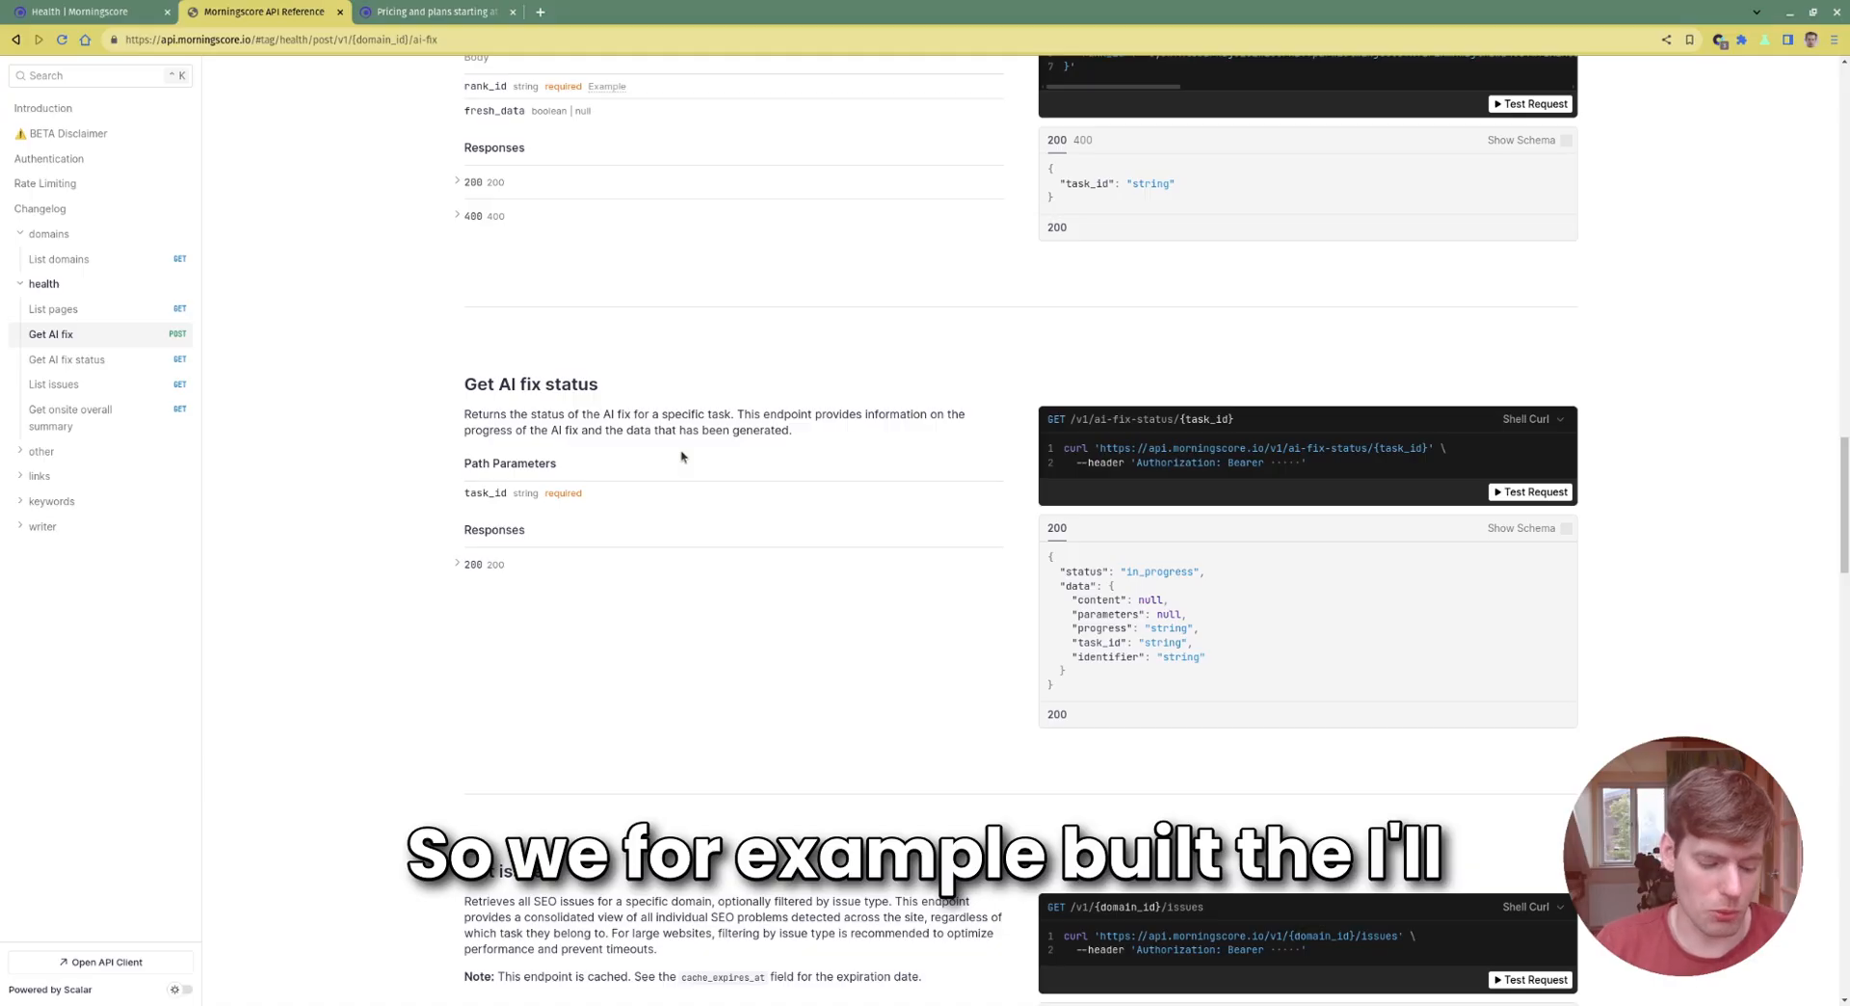
key(ctrl+t)
Search 'morningscore wp' and read down the RANK AI WordPress plugin installation and usage guide
text(morningscore wp åæi)
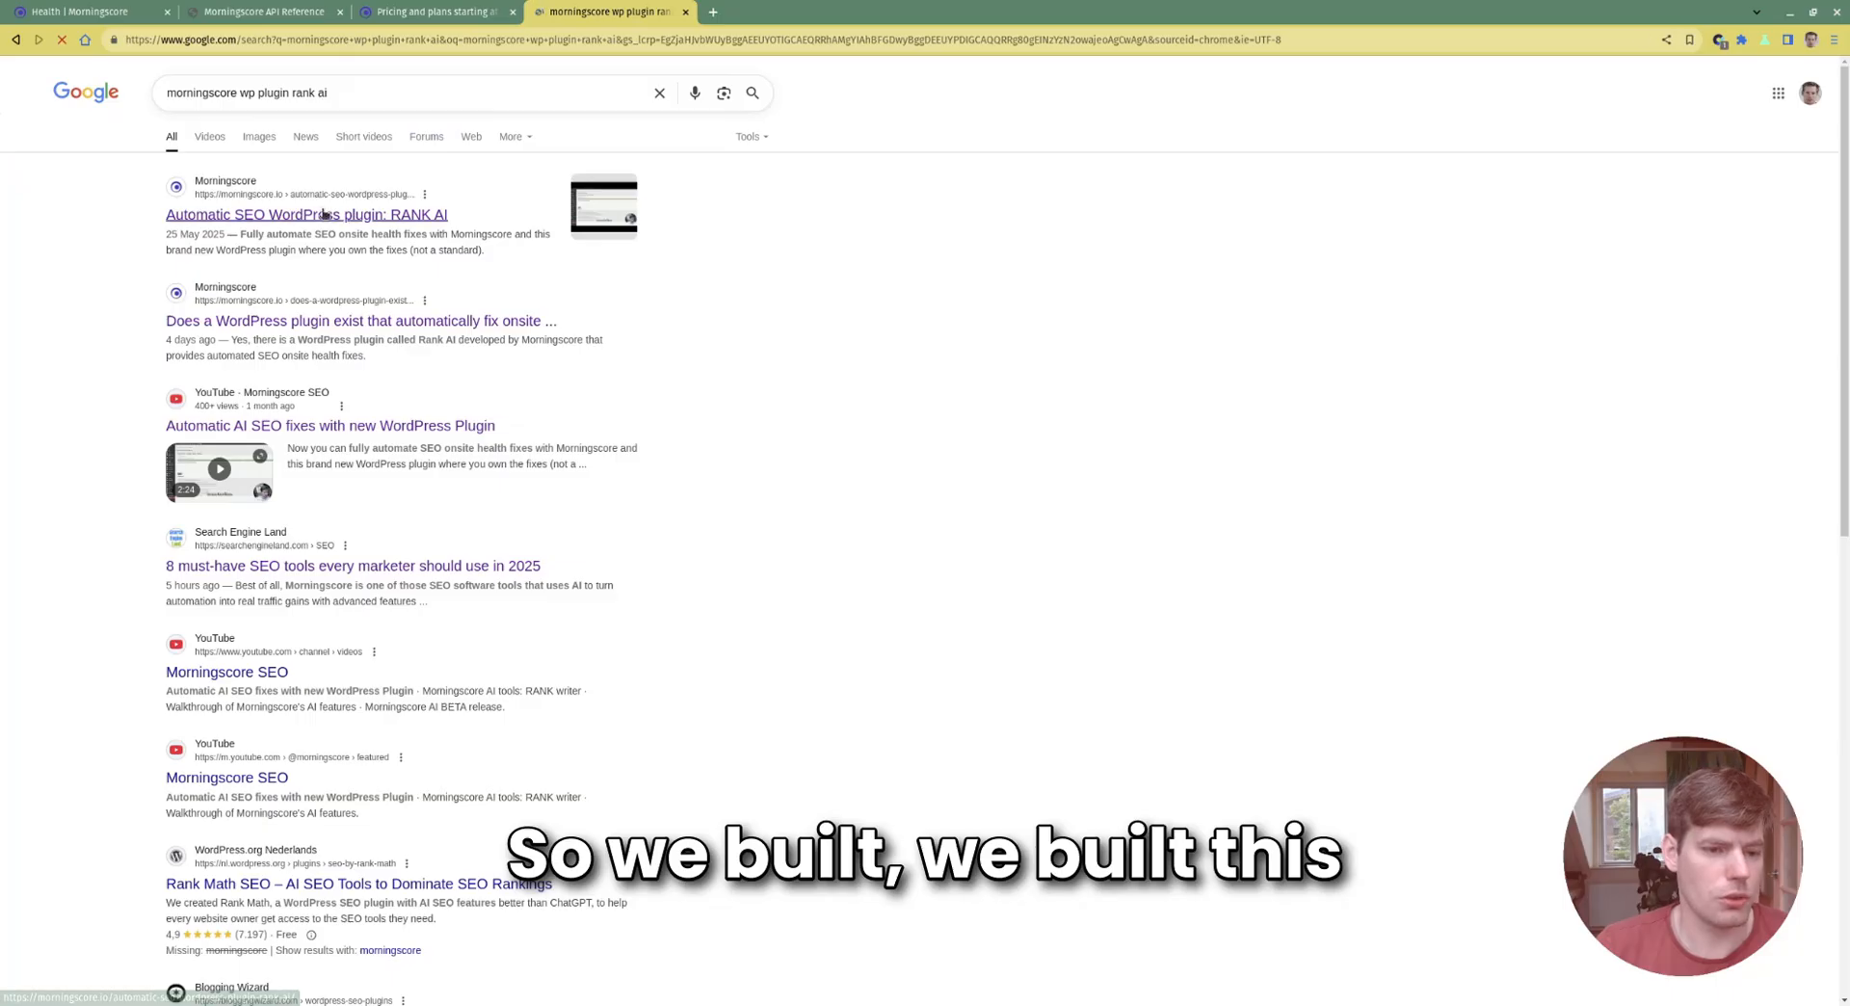
click(307, 213)
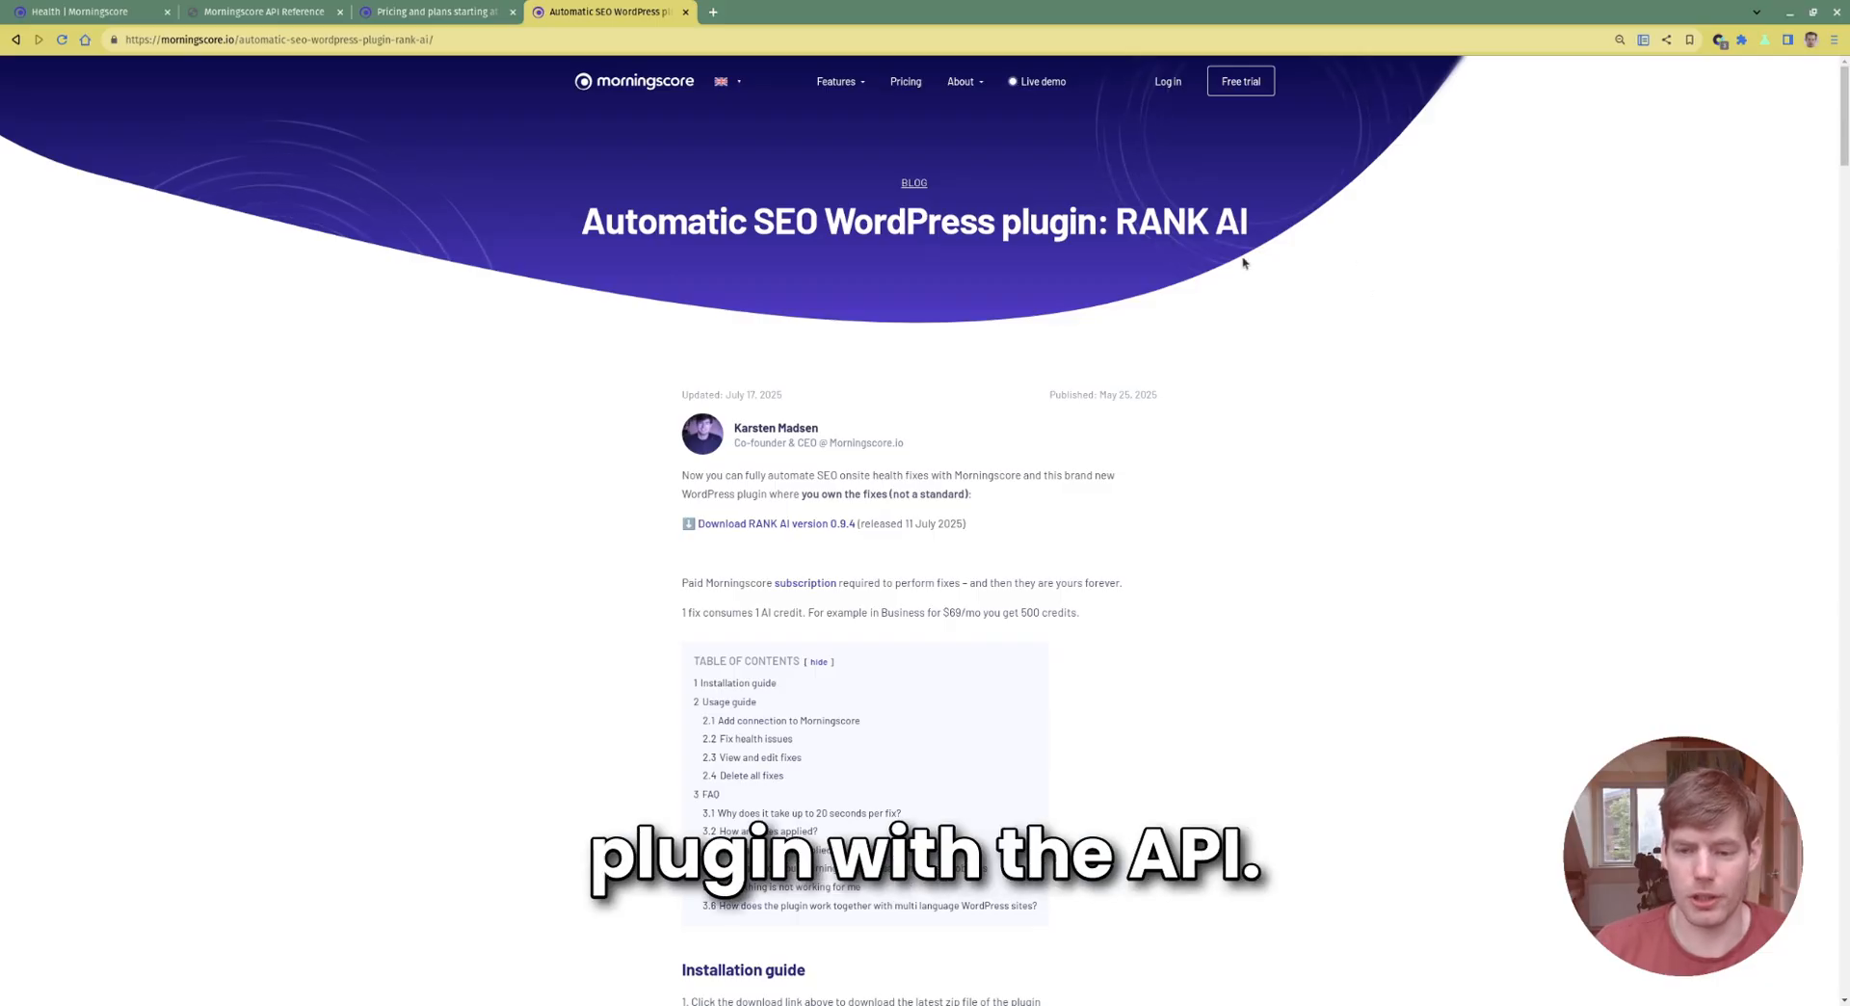
scroll(1243, 262, down, 10)
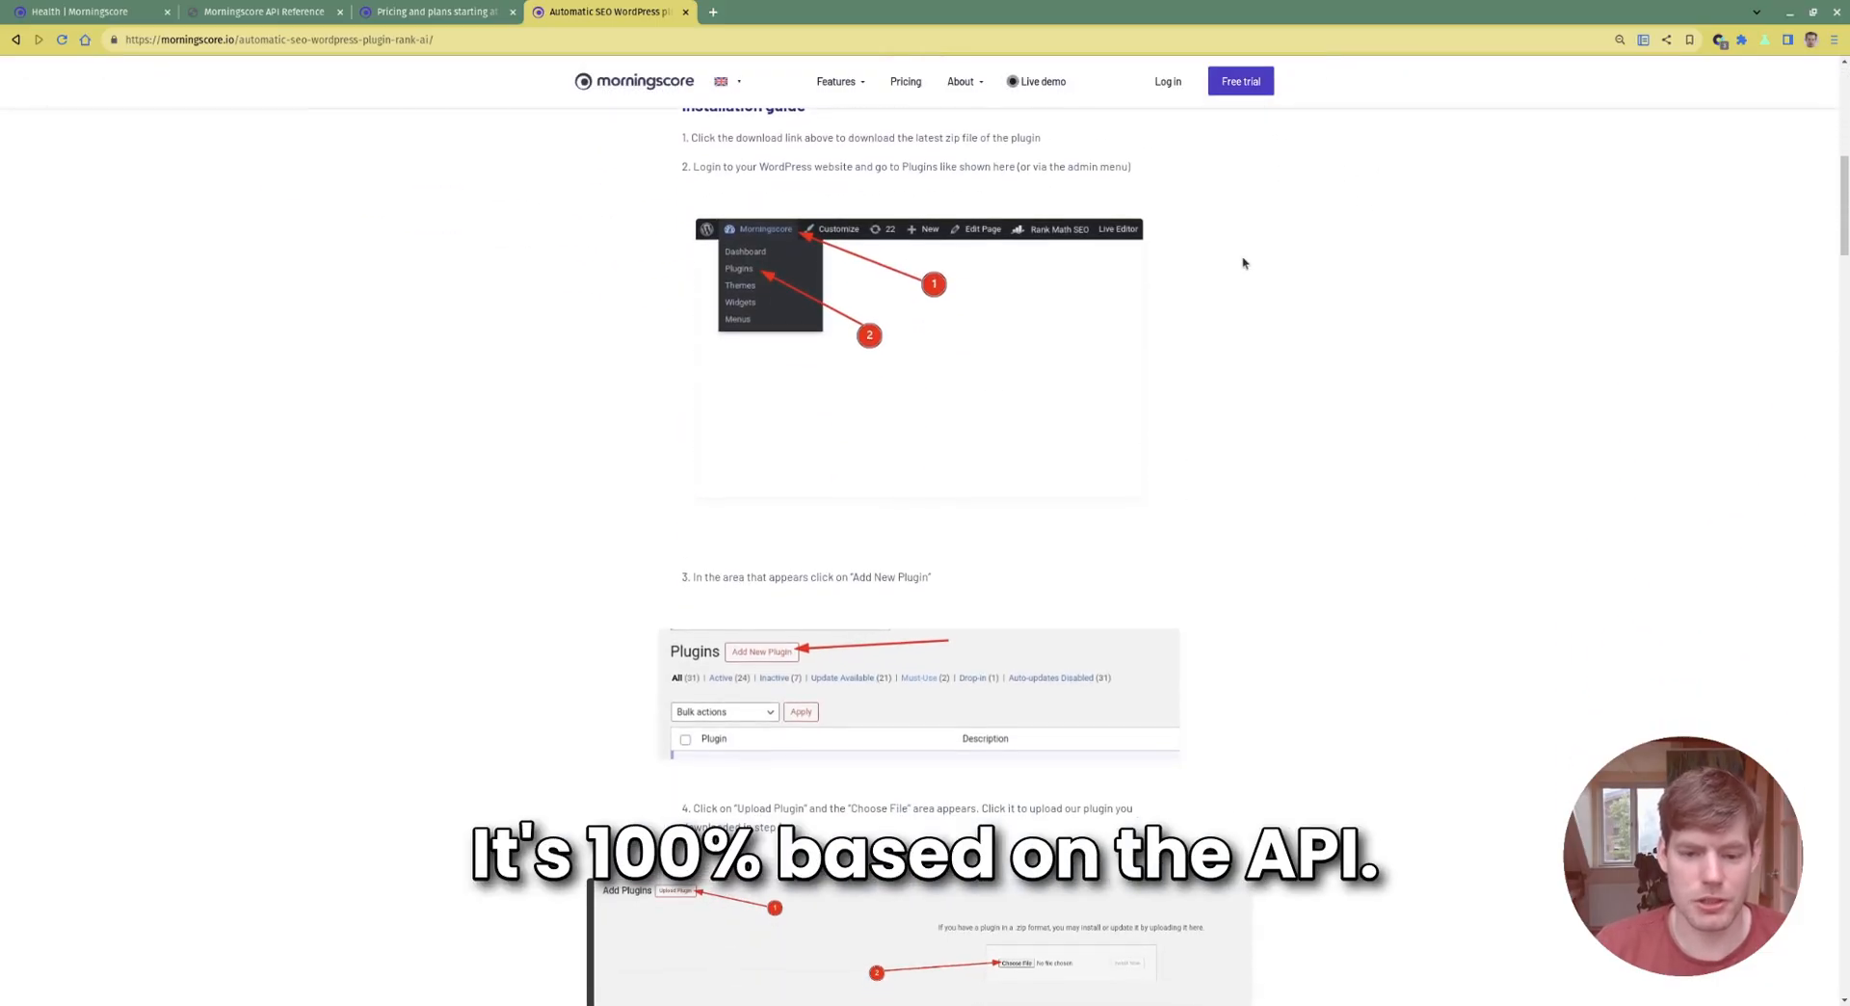
scroll(1253, 302, down, 5)
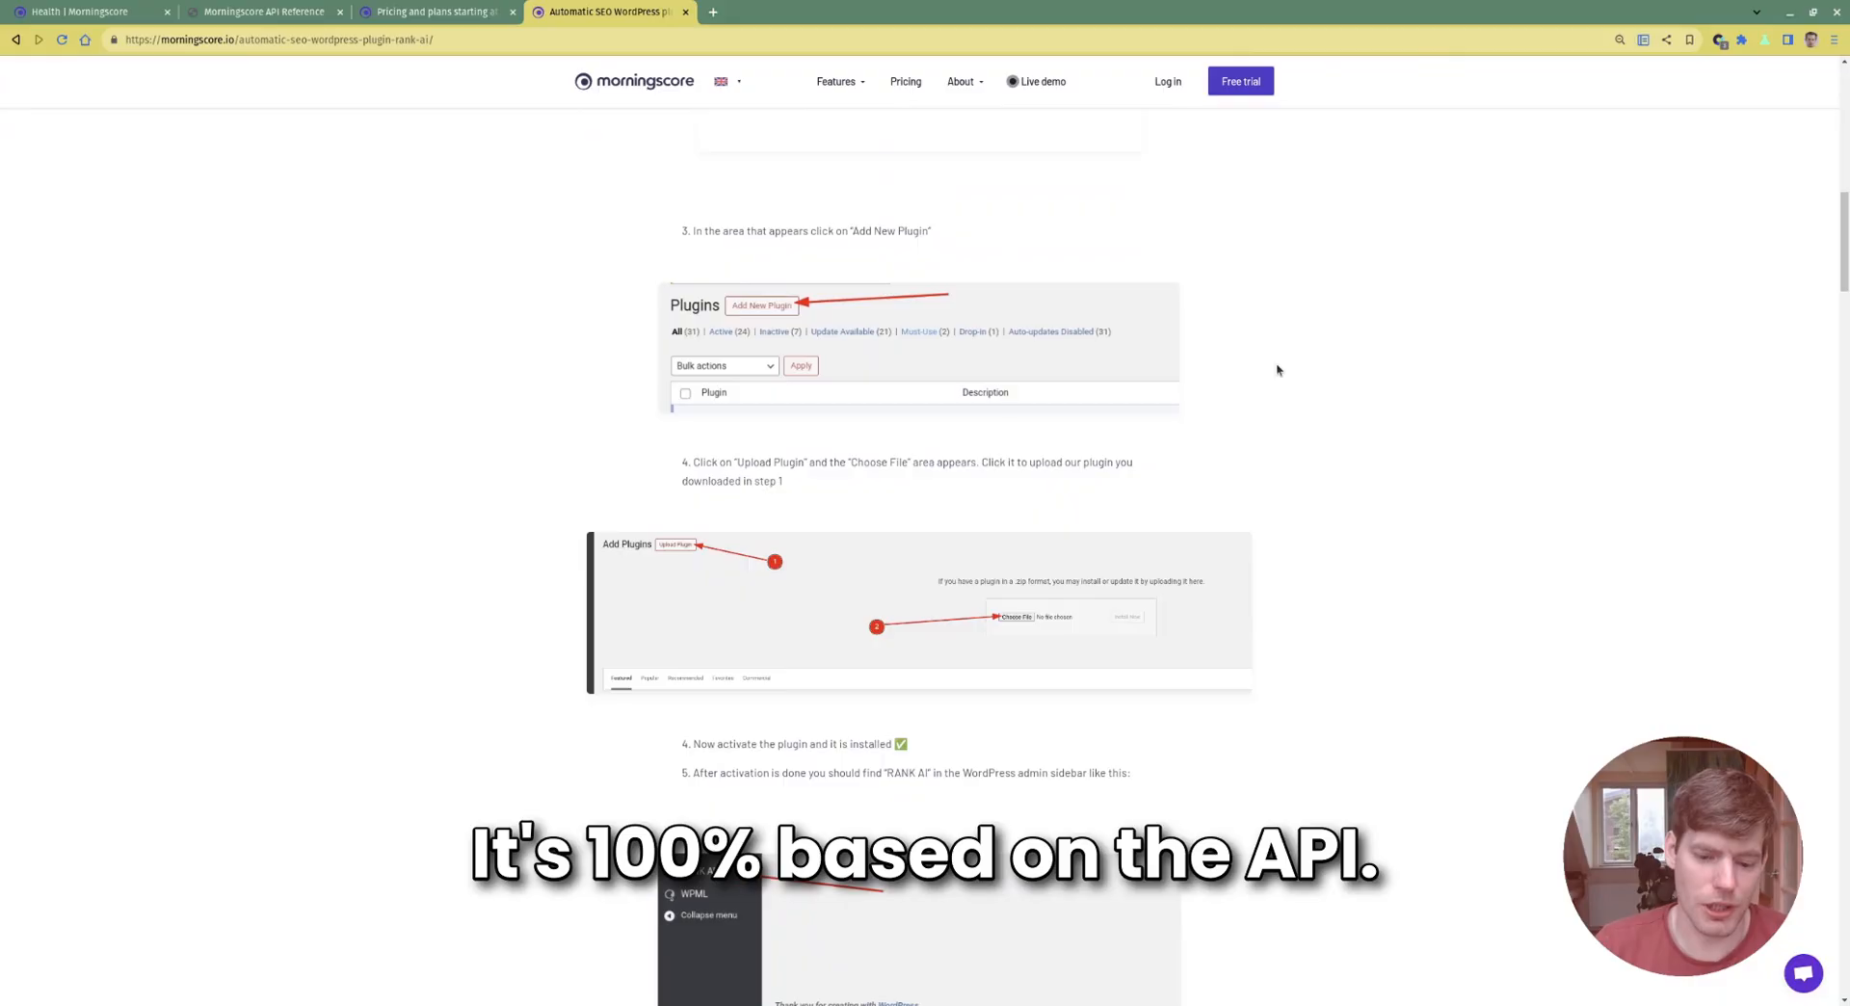
scroll(1277, 370, down, 10)
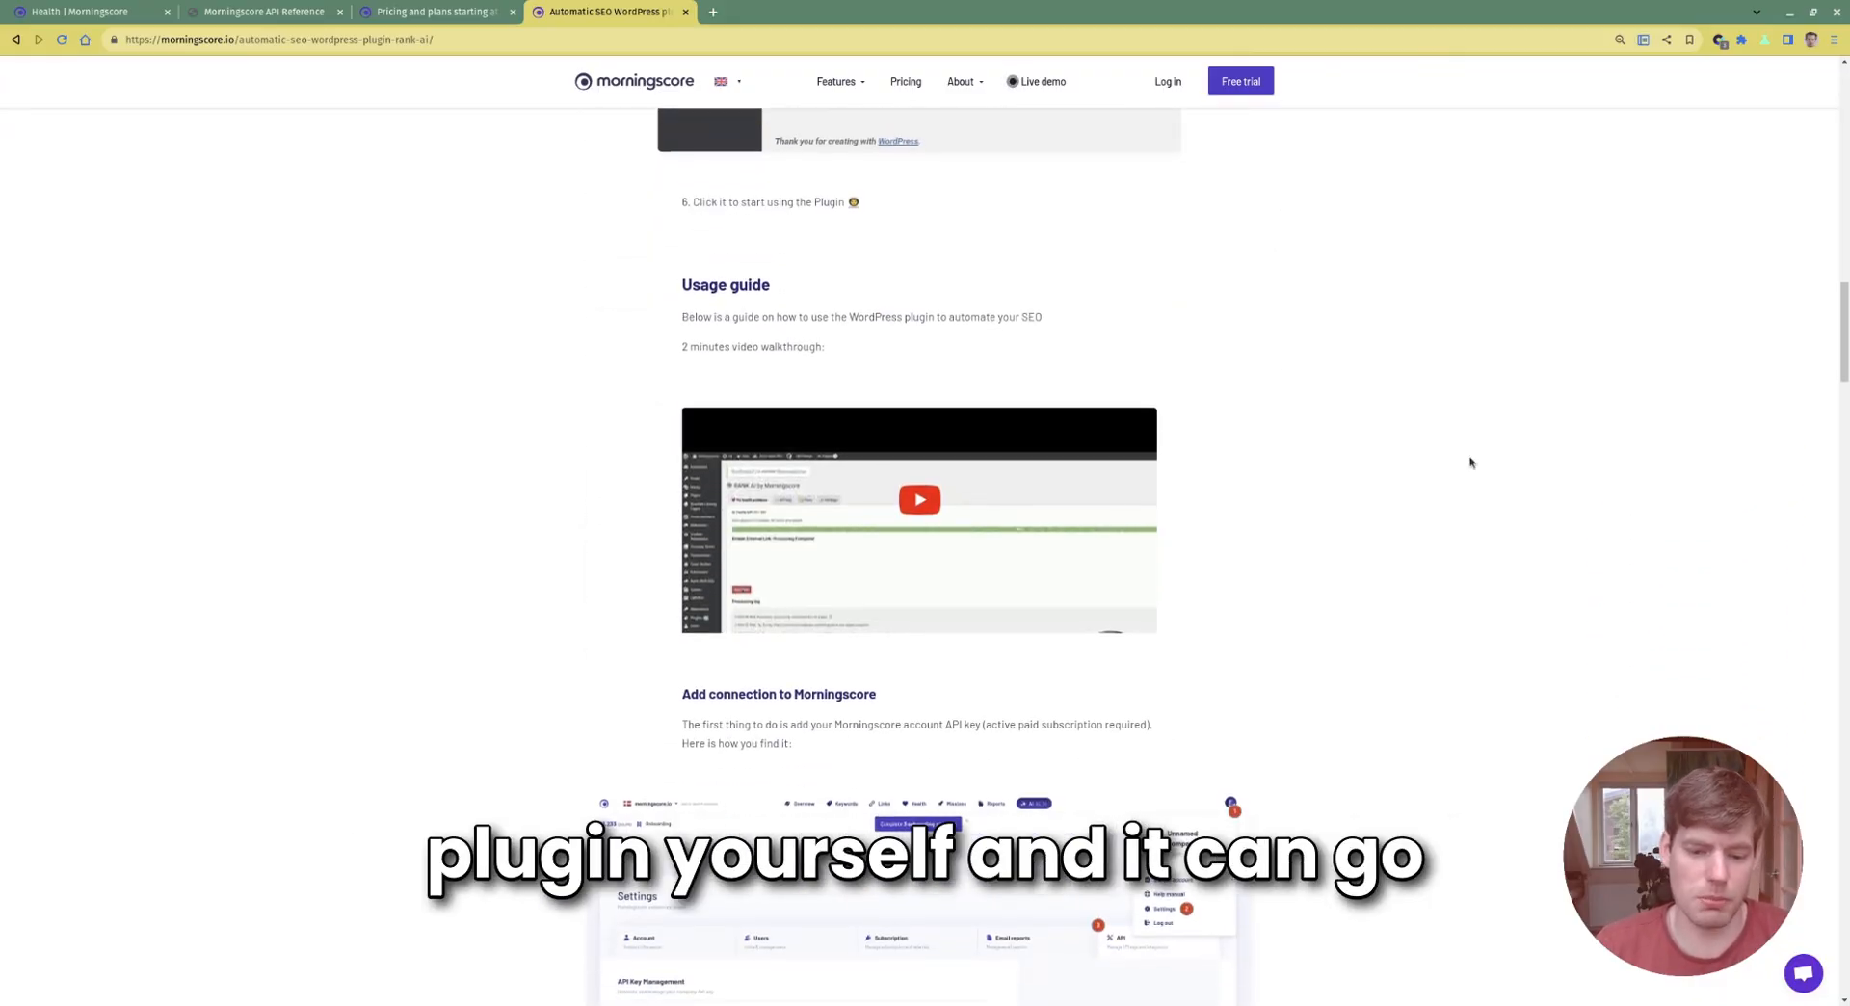
scroll(1448, 483, down, 15)
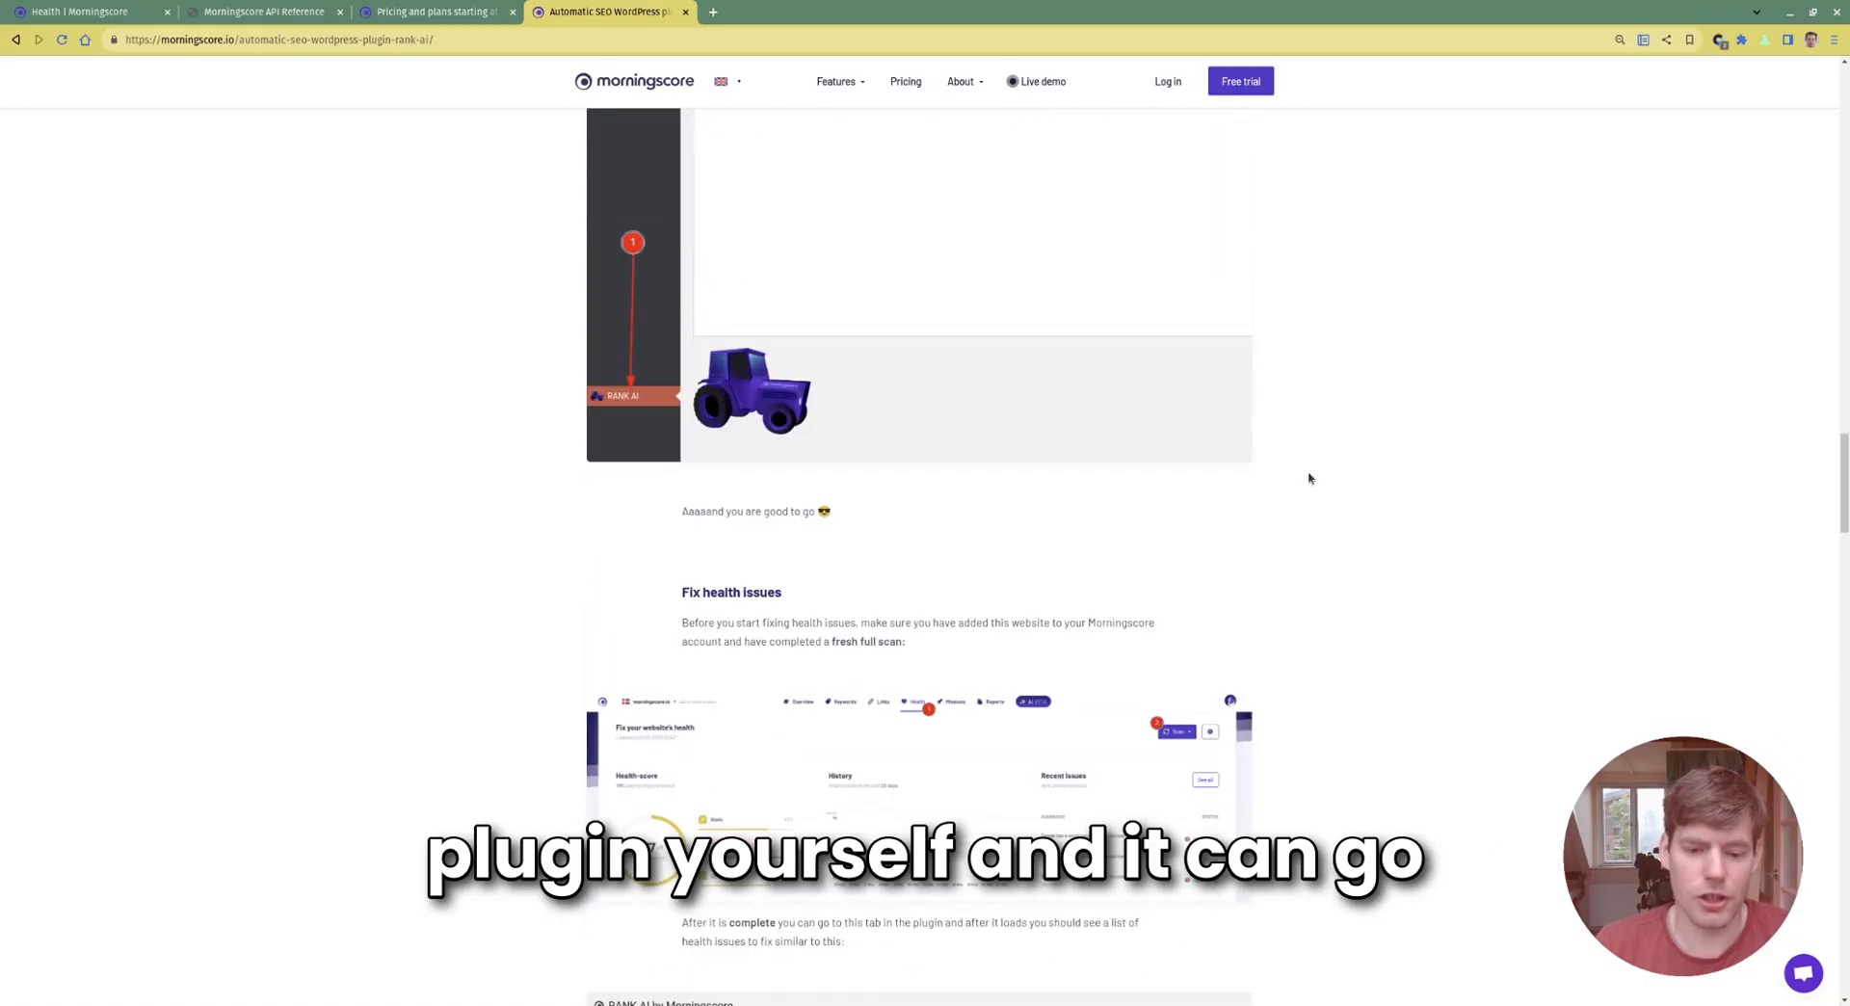
scroll(1309, 478, down, 2)
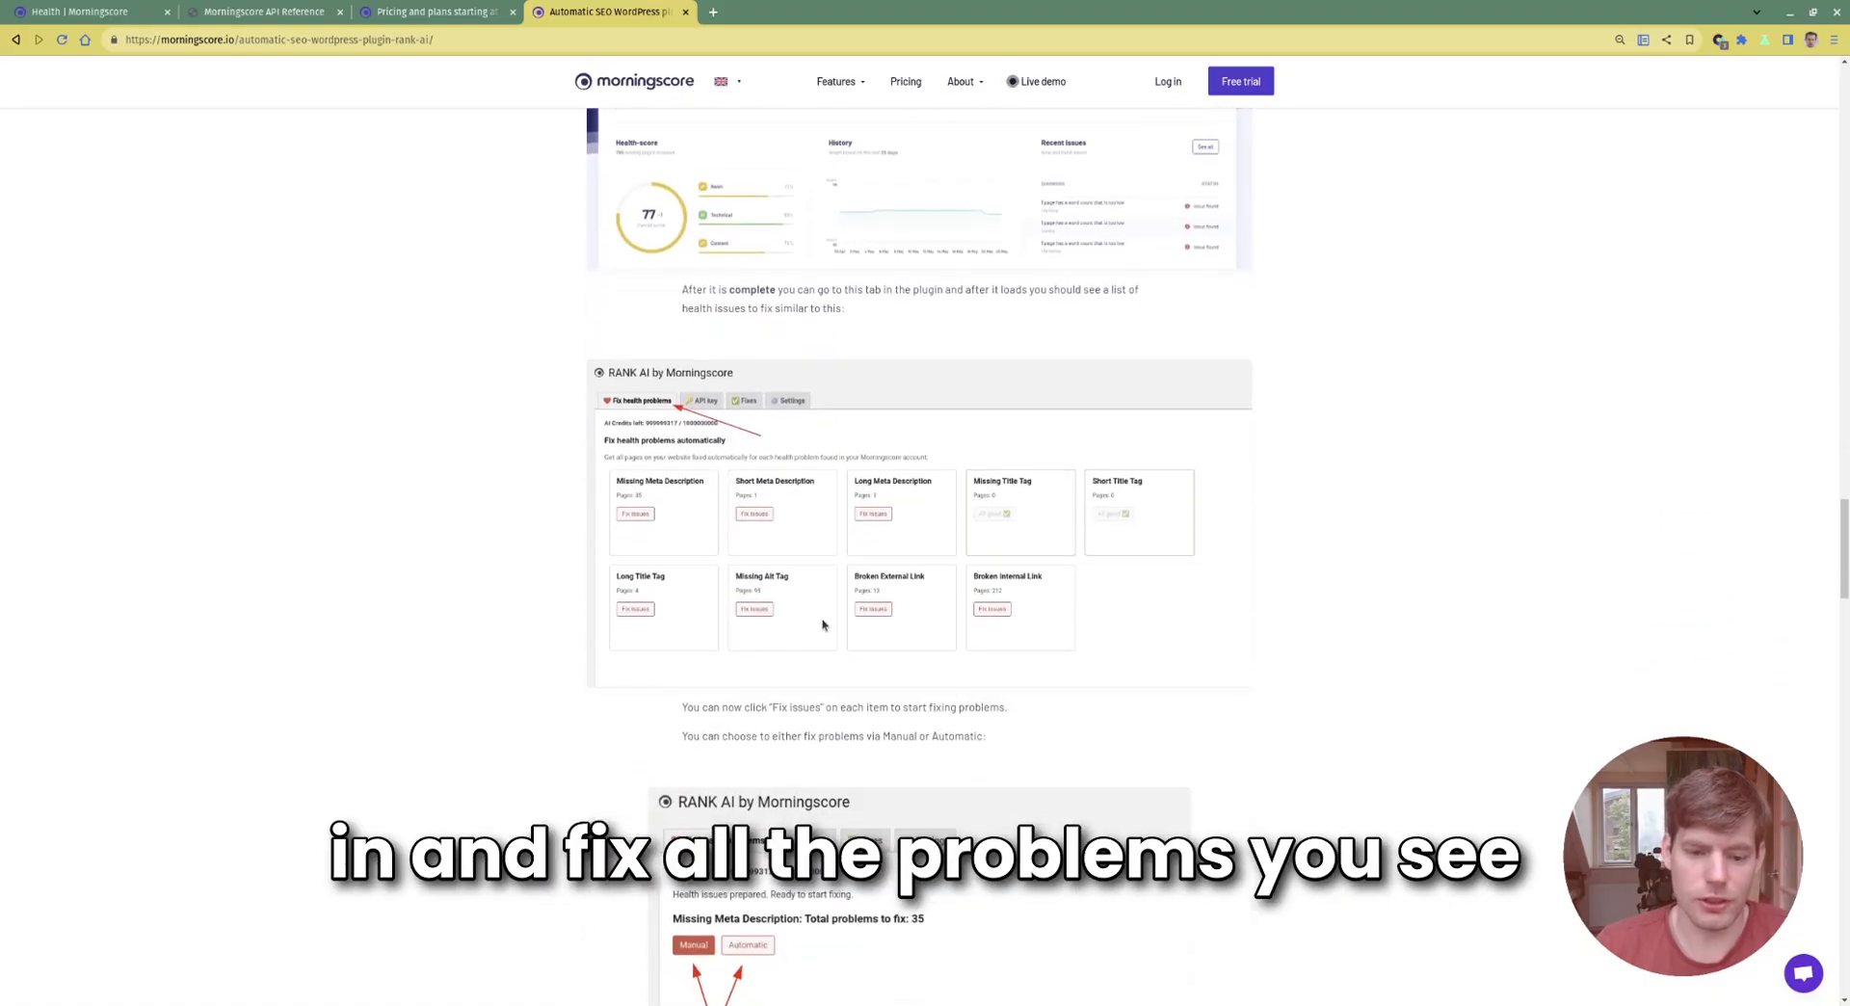
scroll(822, 625, down, 2)
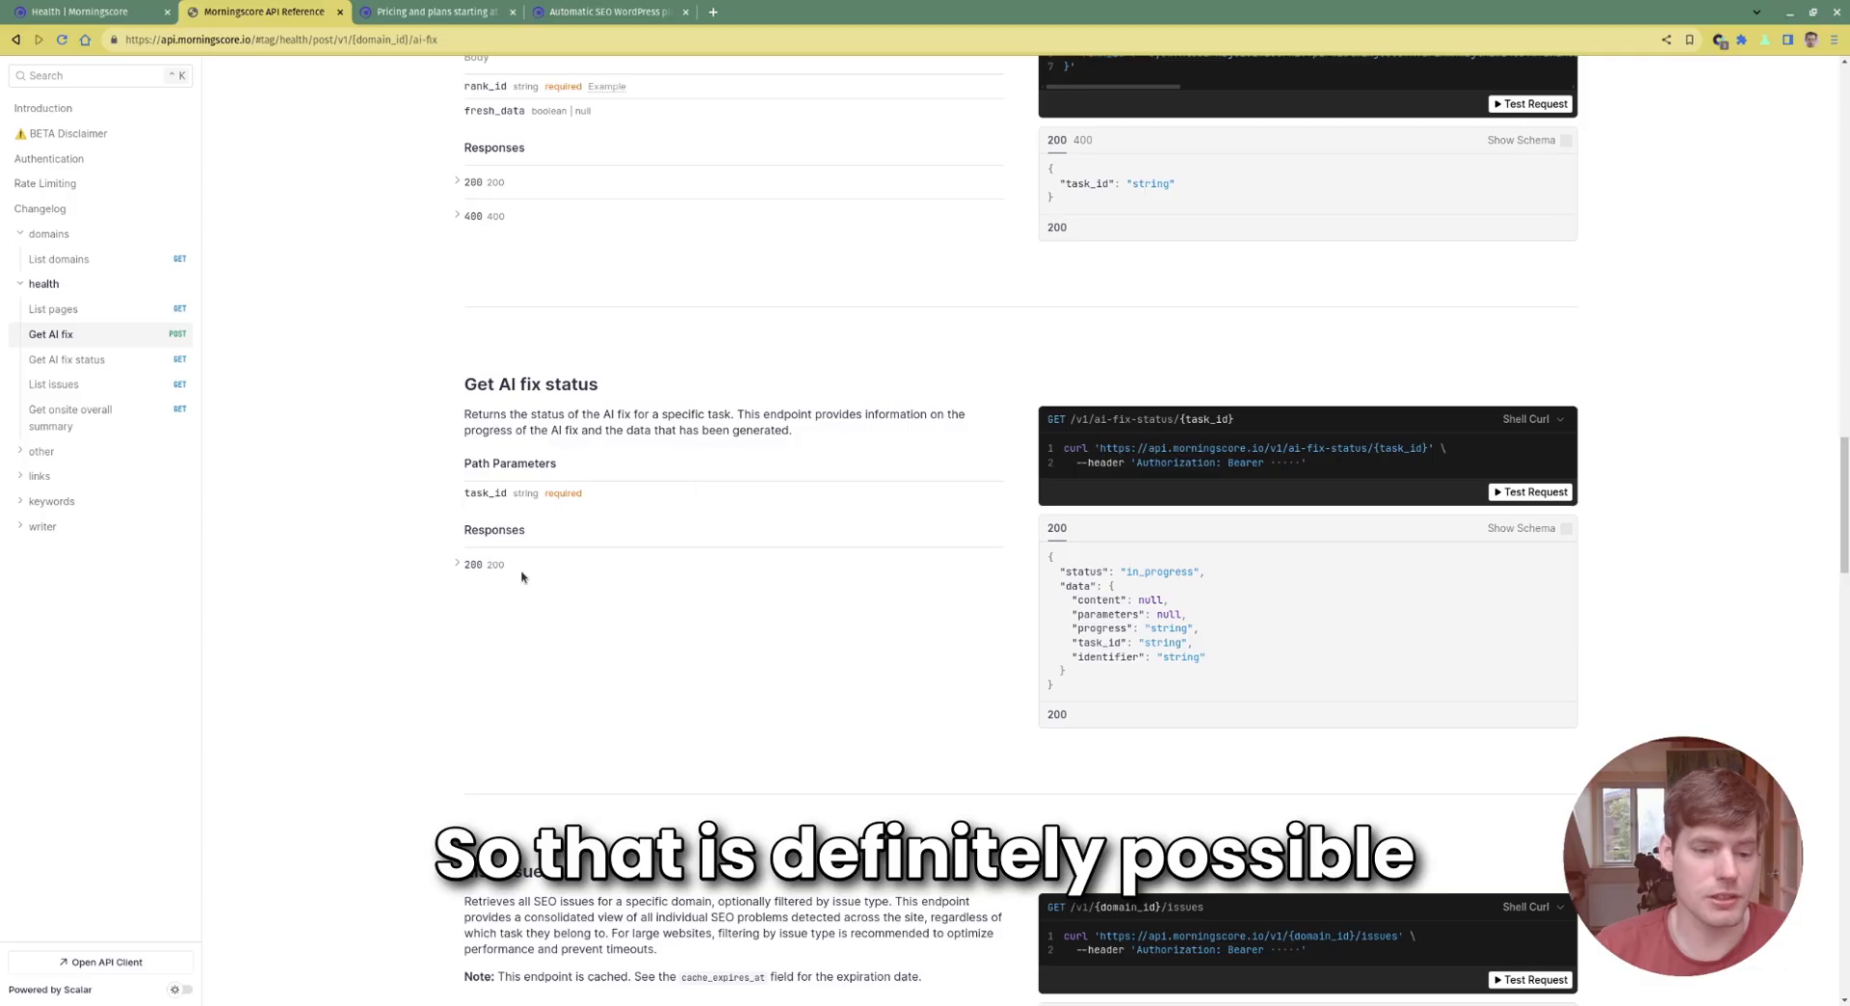
Scroll past Get onsite overall summary and expand the links section to show Get backlinks
scroll(427, 236, down, 15)
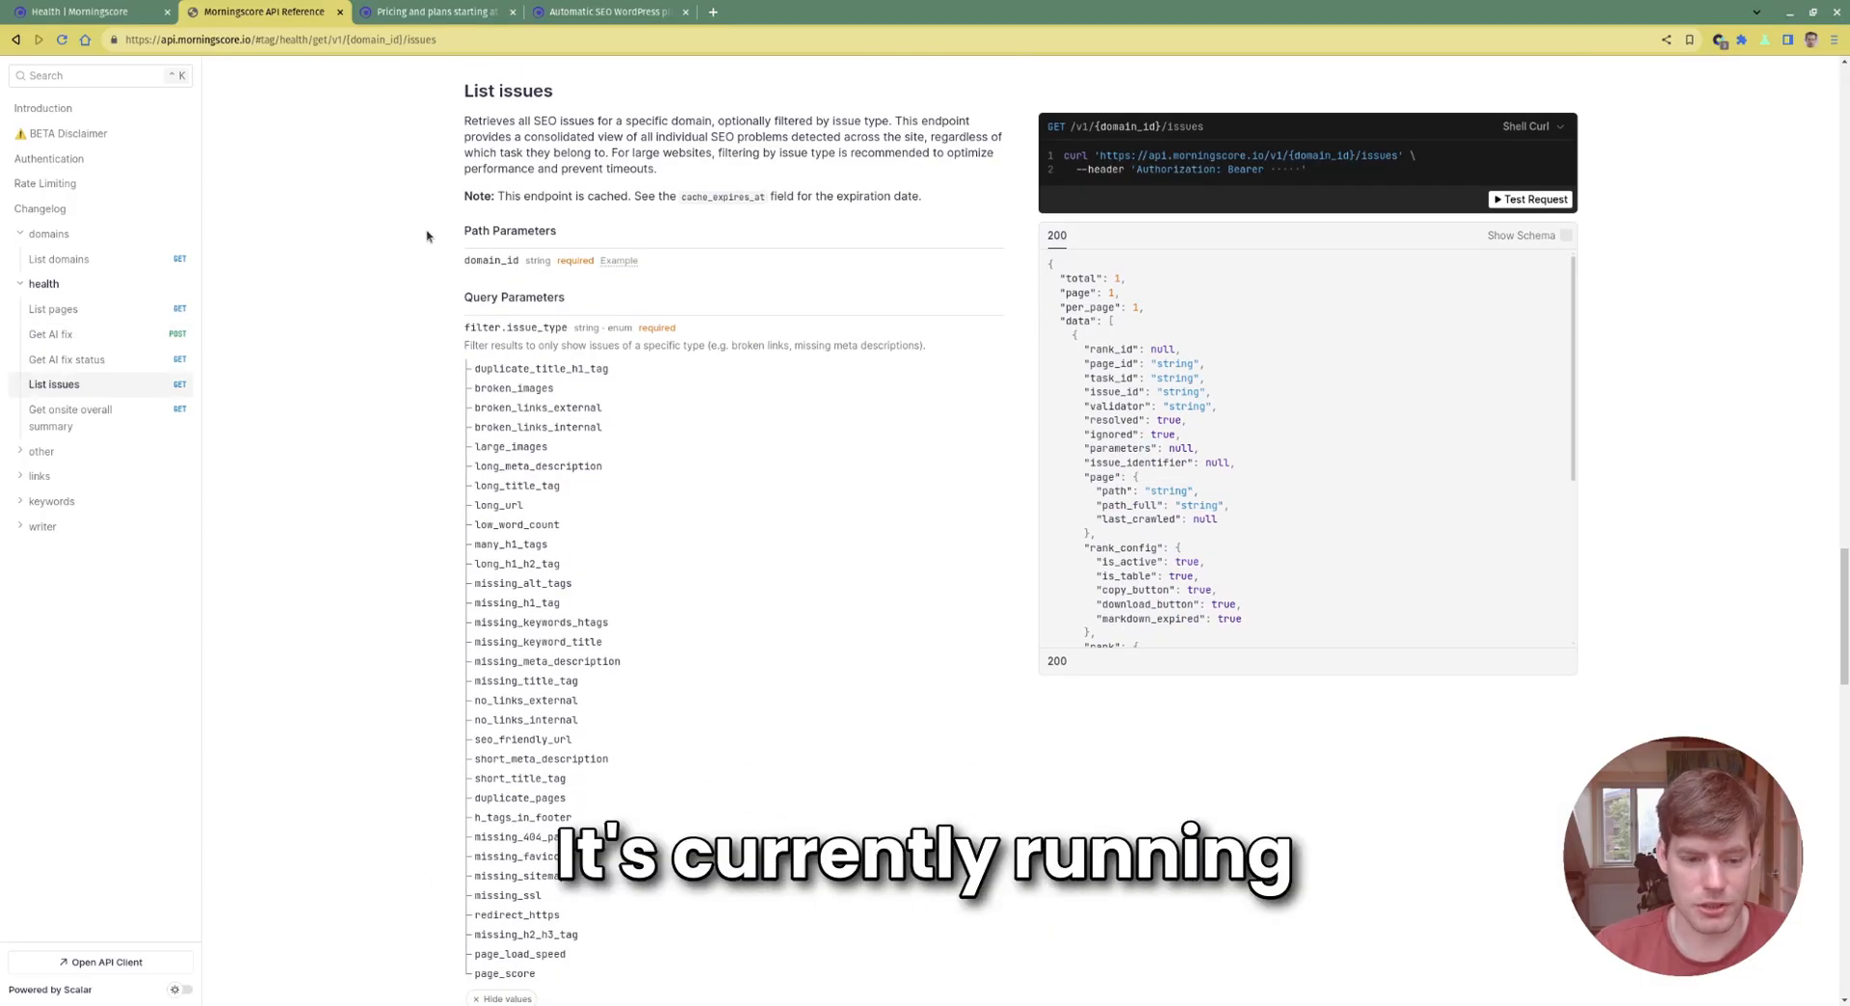
scroll(427, 236, down, 20)
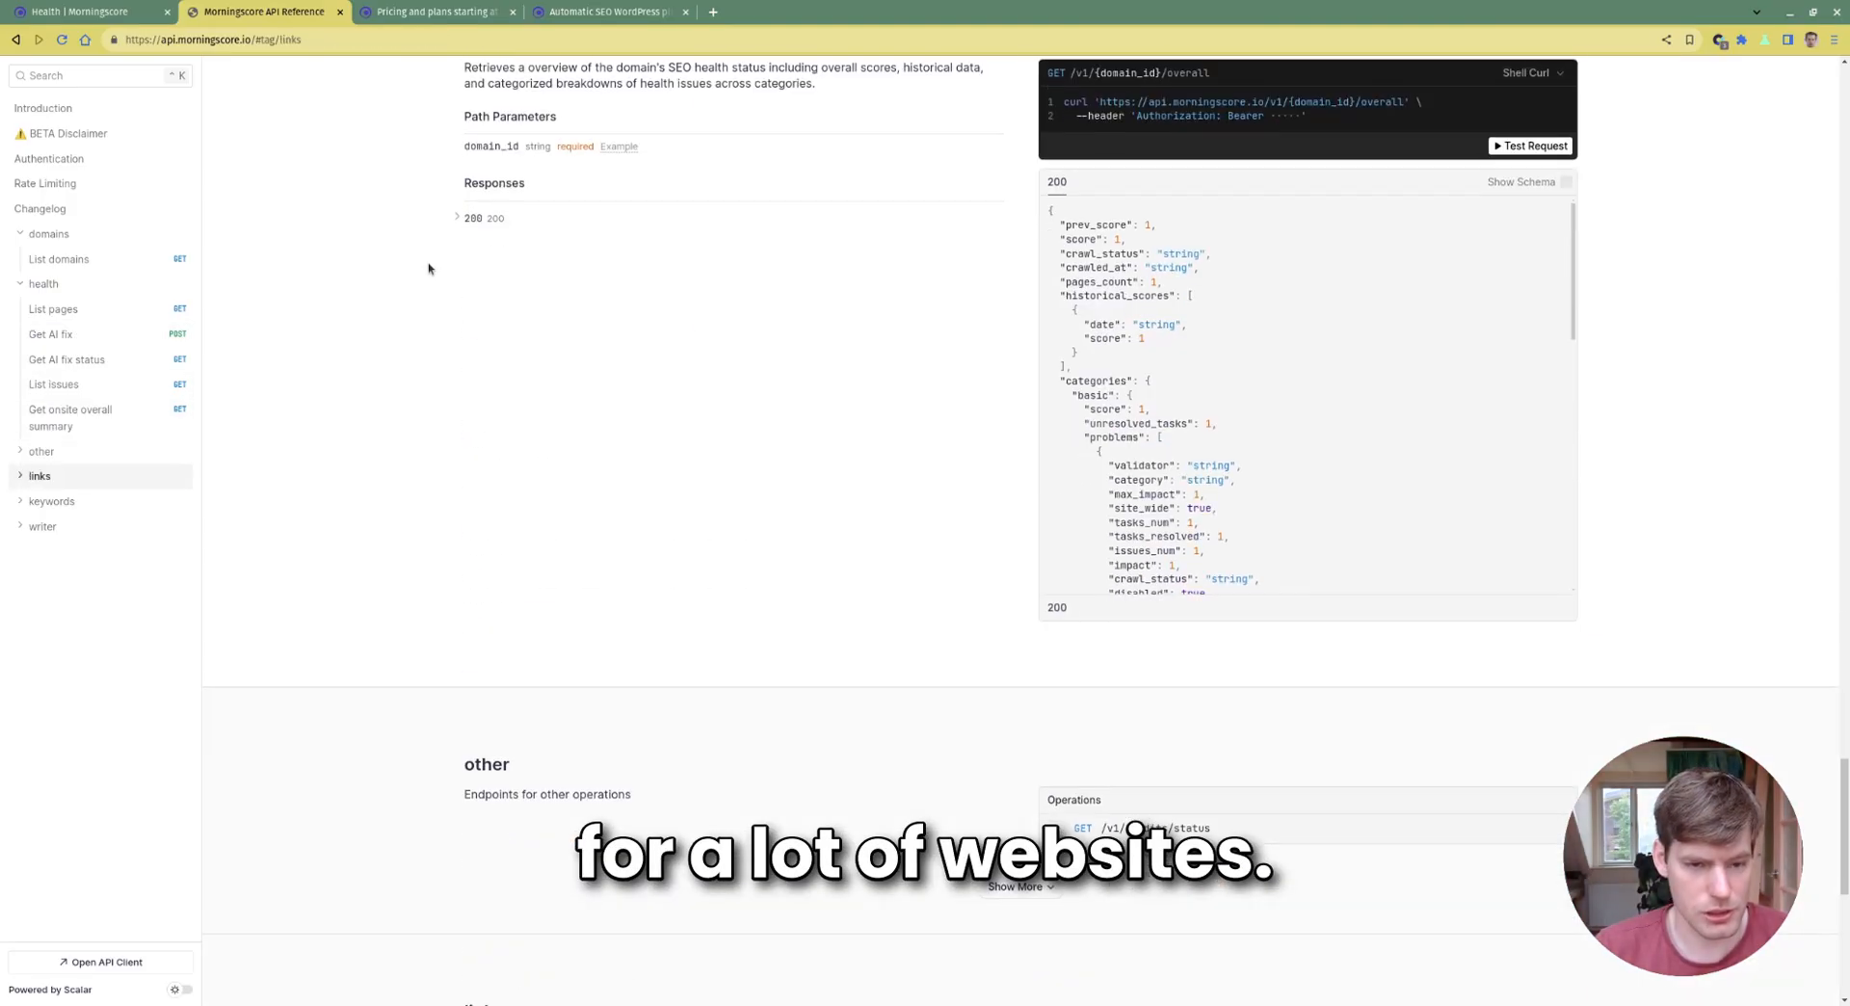
scroll(612, 258, up, 3)
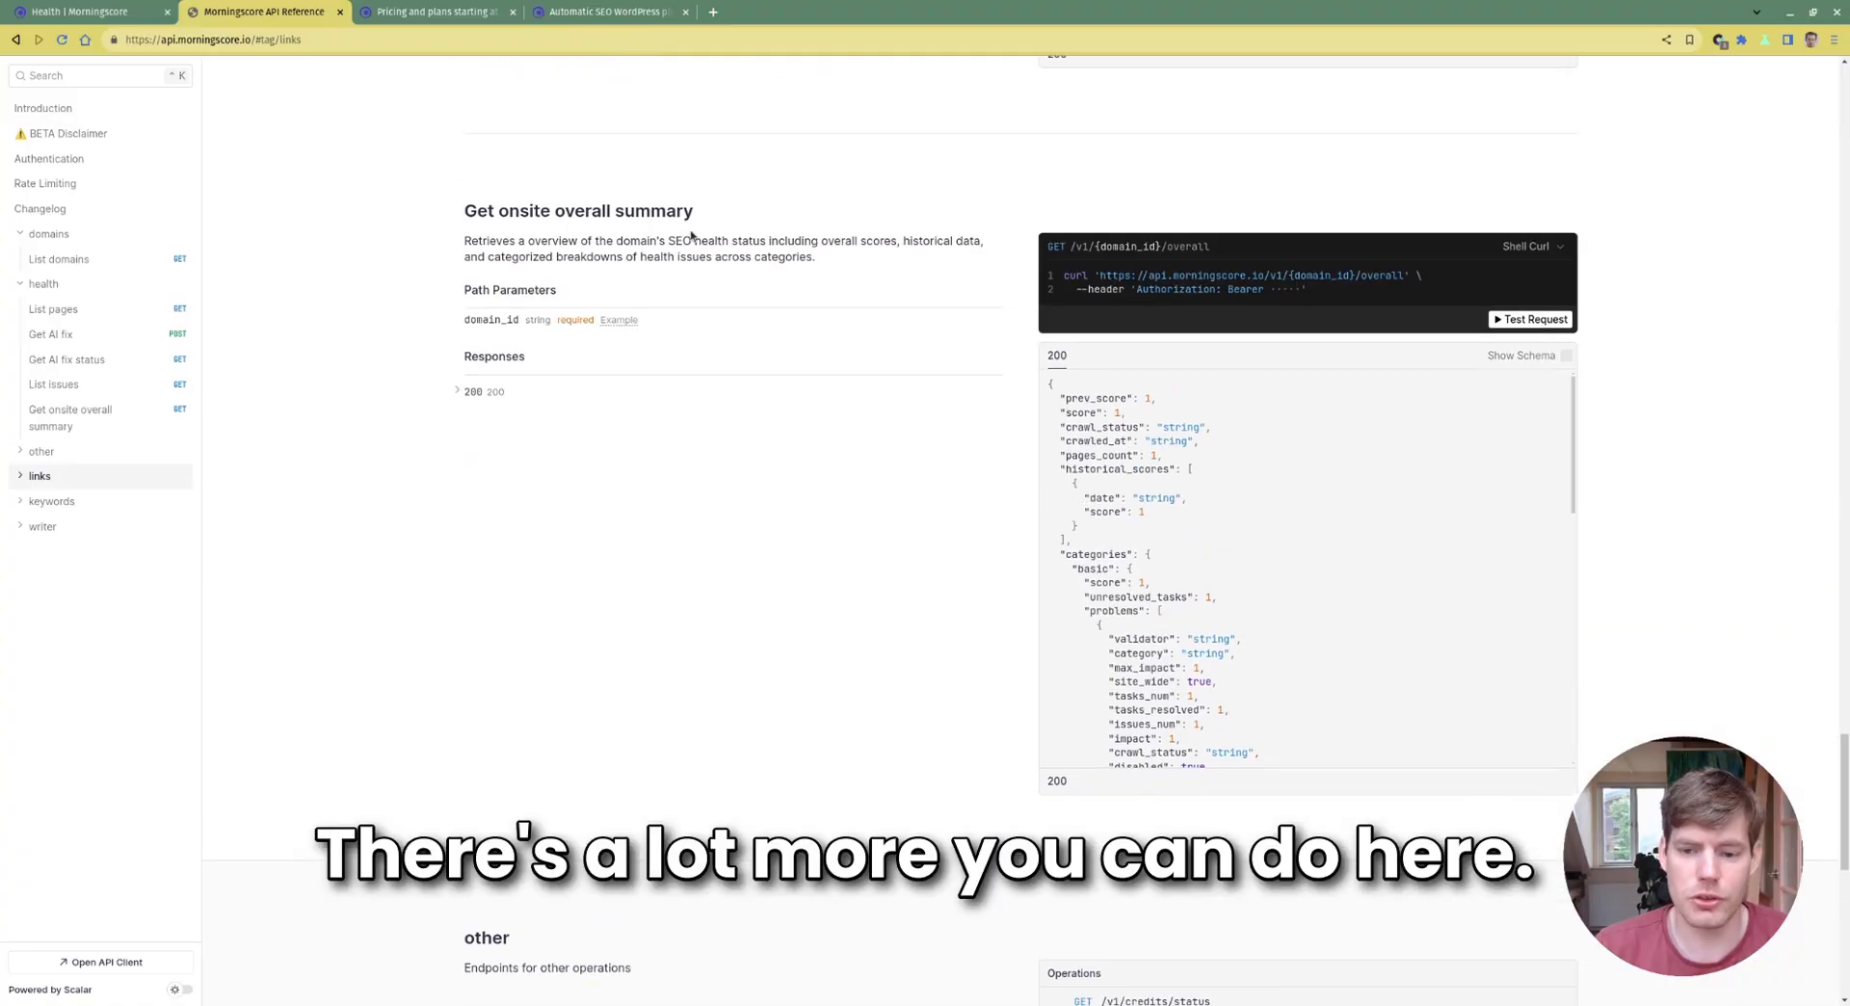
scroll(636, 279, up, 1)
drag(448, 299, 1230, 616)
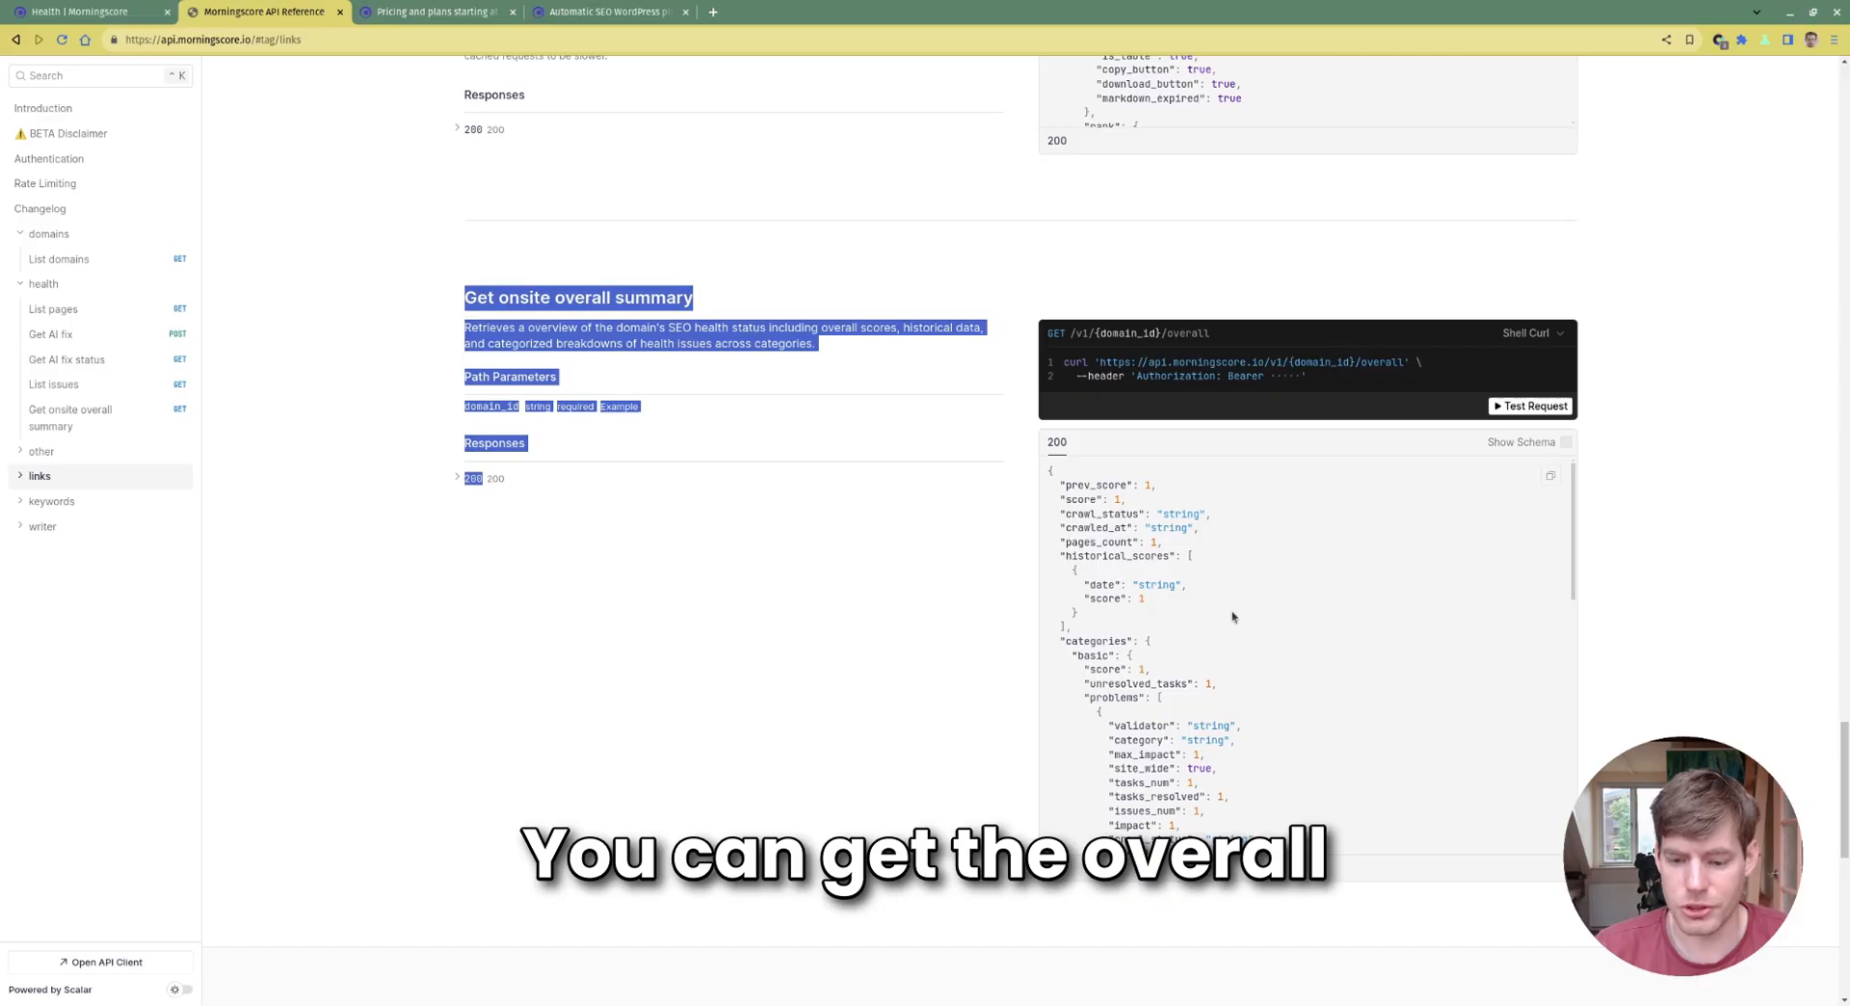
click(565, 580)
scroll(703, 364, down, 9)
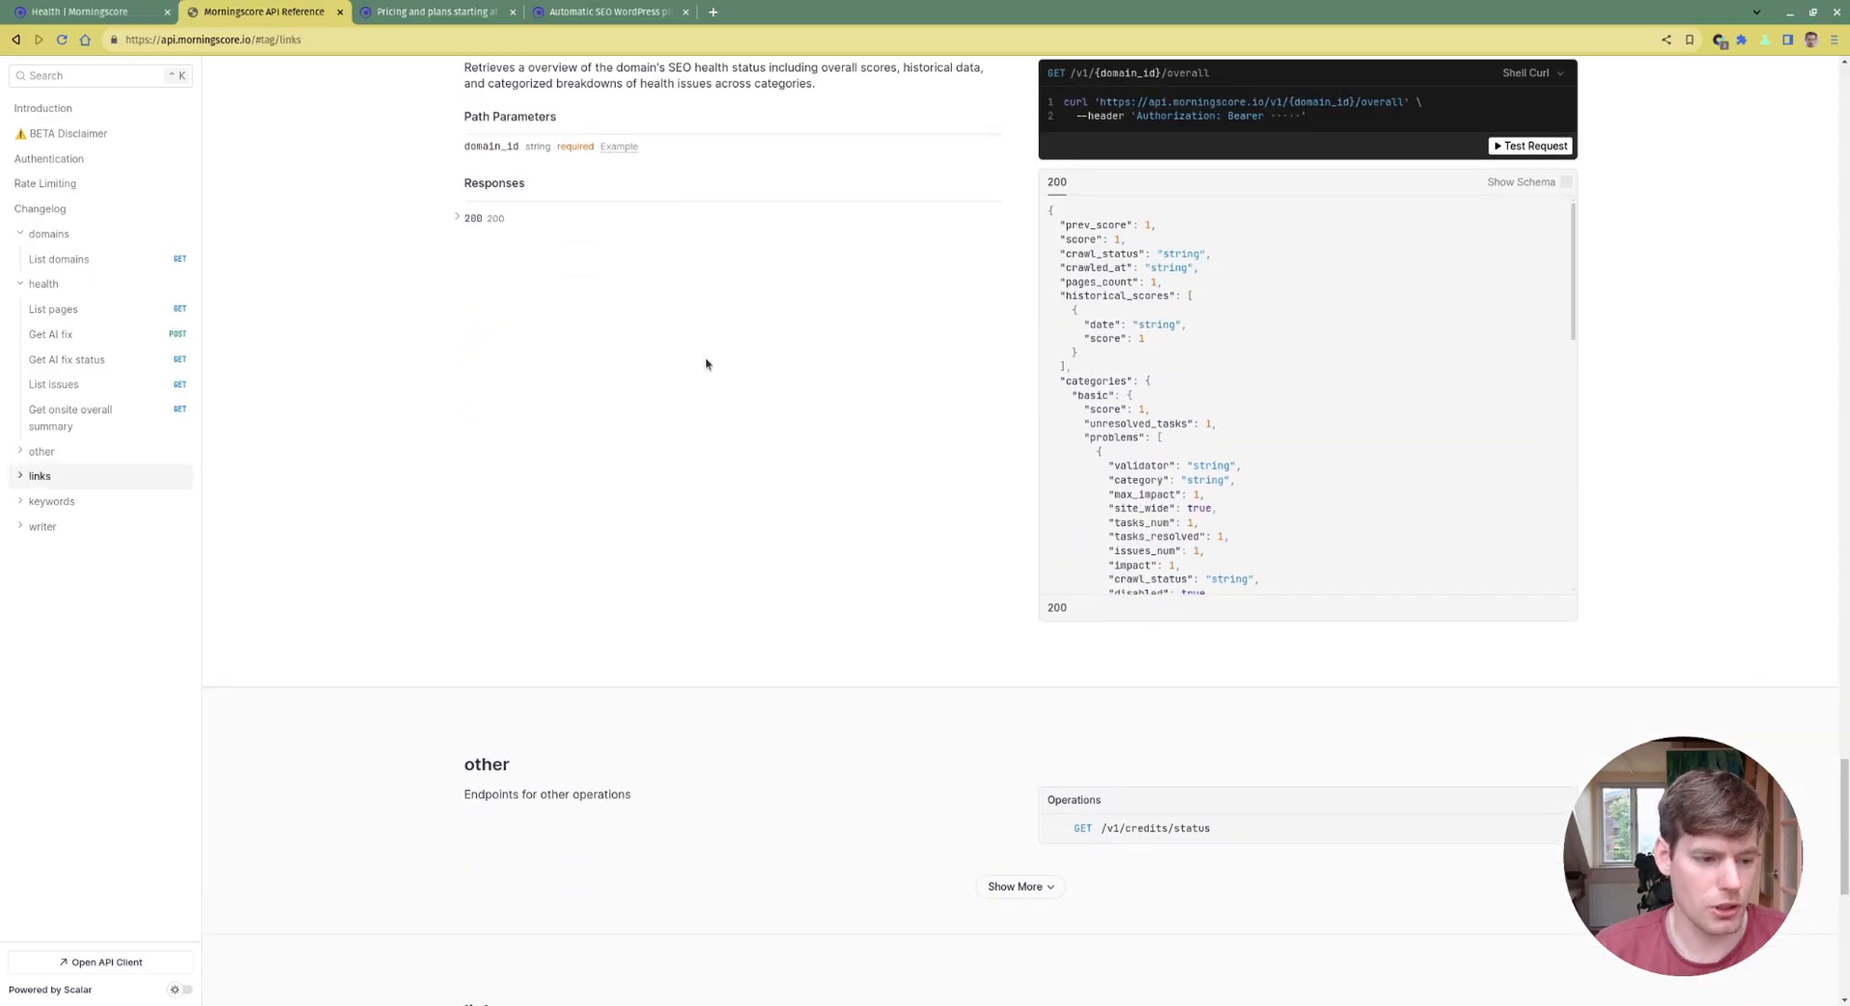
scroll(707, 364, down, 1)
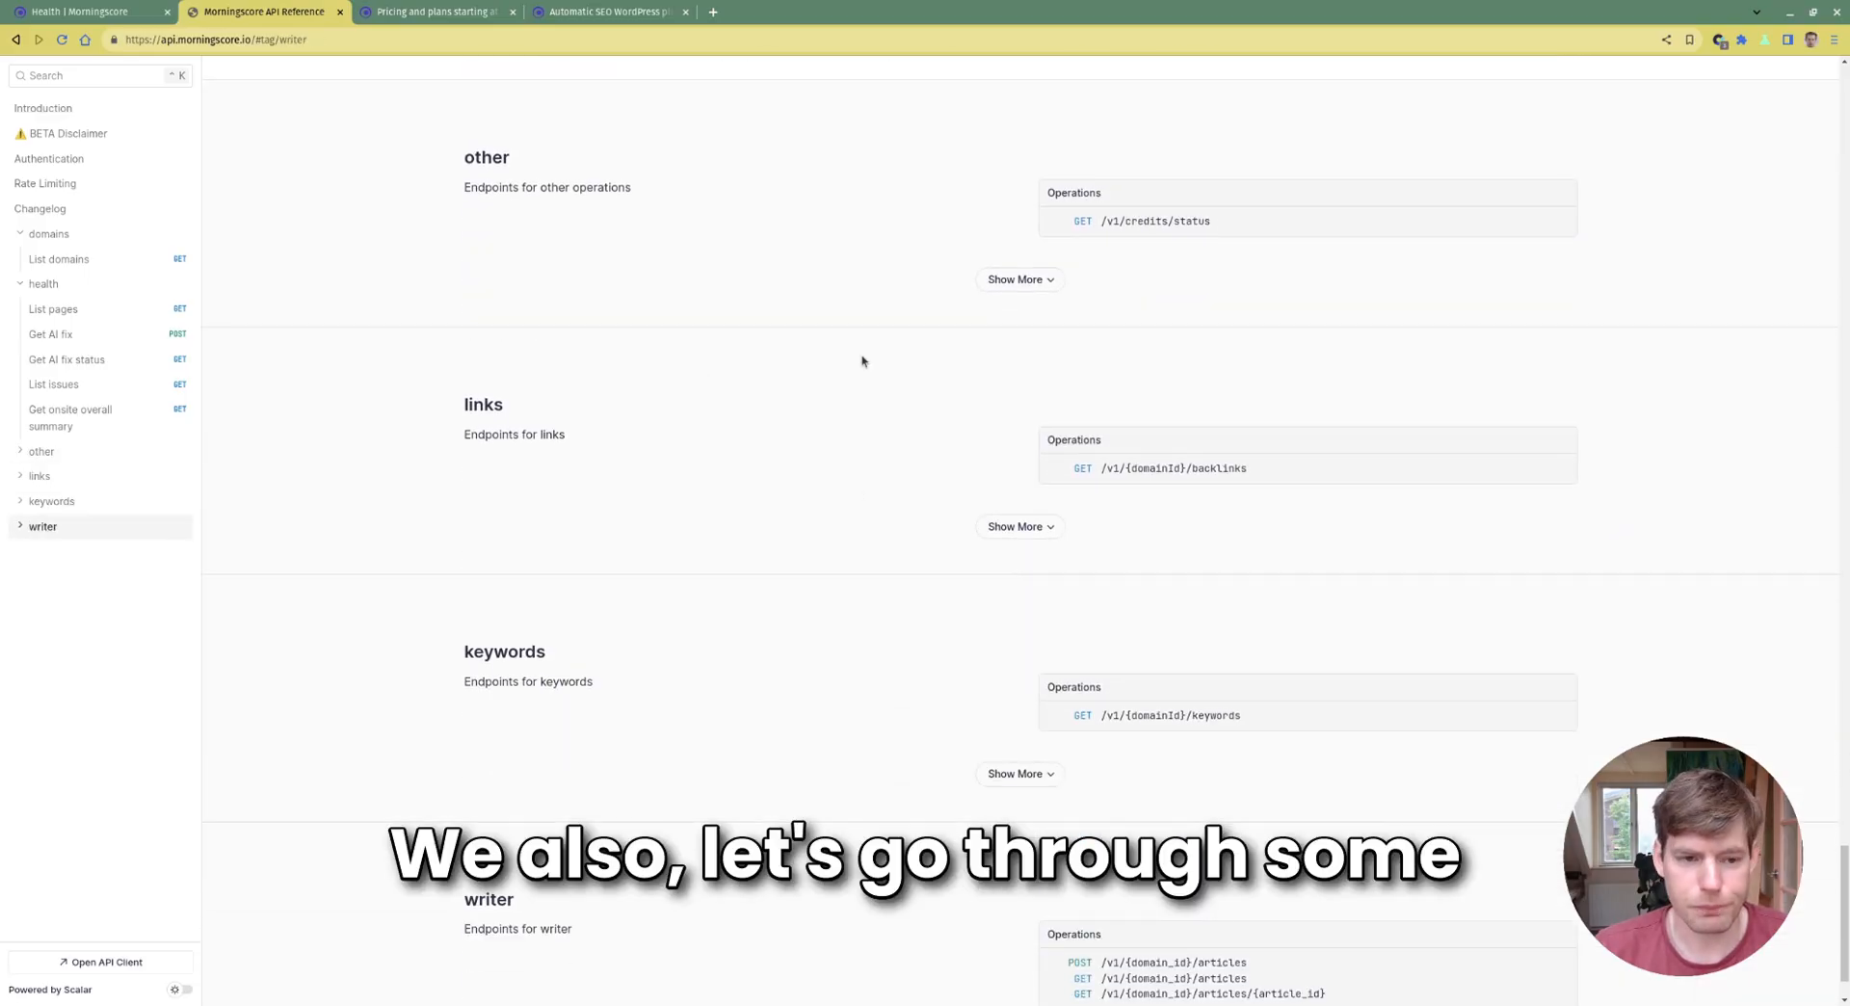
scroll(864, 361, down, 1)
click(1035, 436)
Replace the Get backlinks test domainId with the correct pasted ID and send the request
scroll(1029, 439, down, 2)
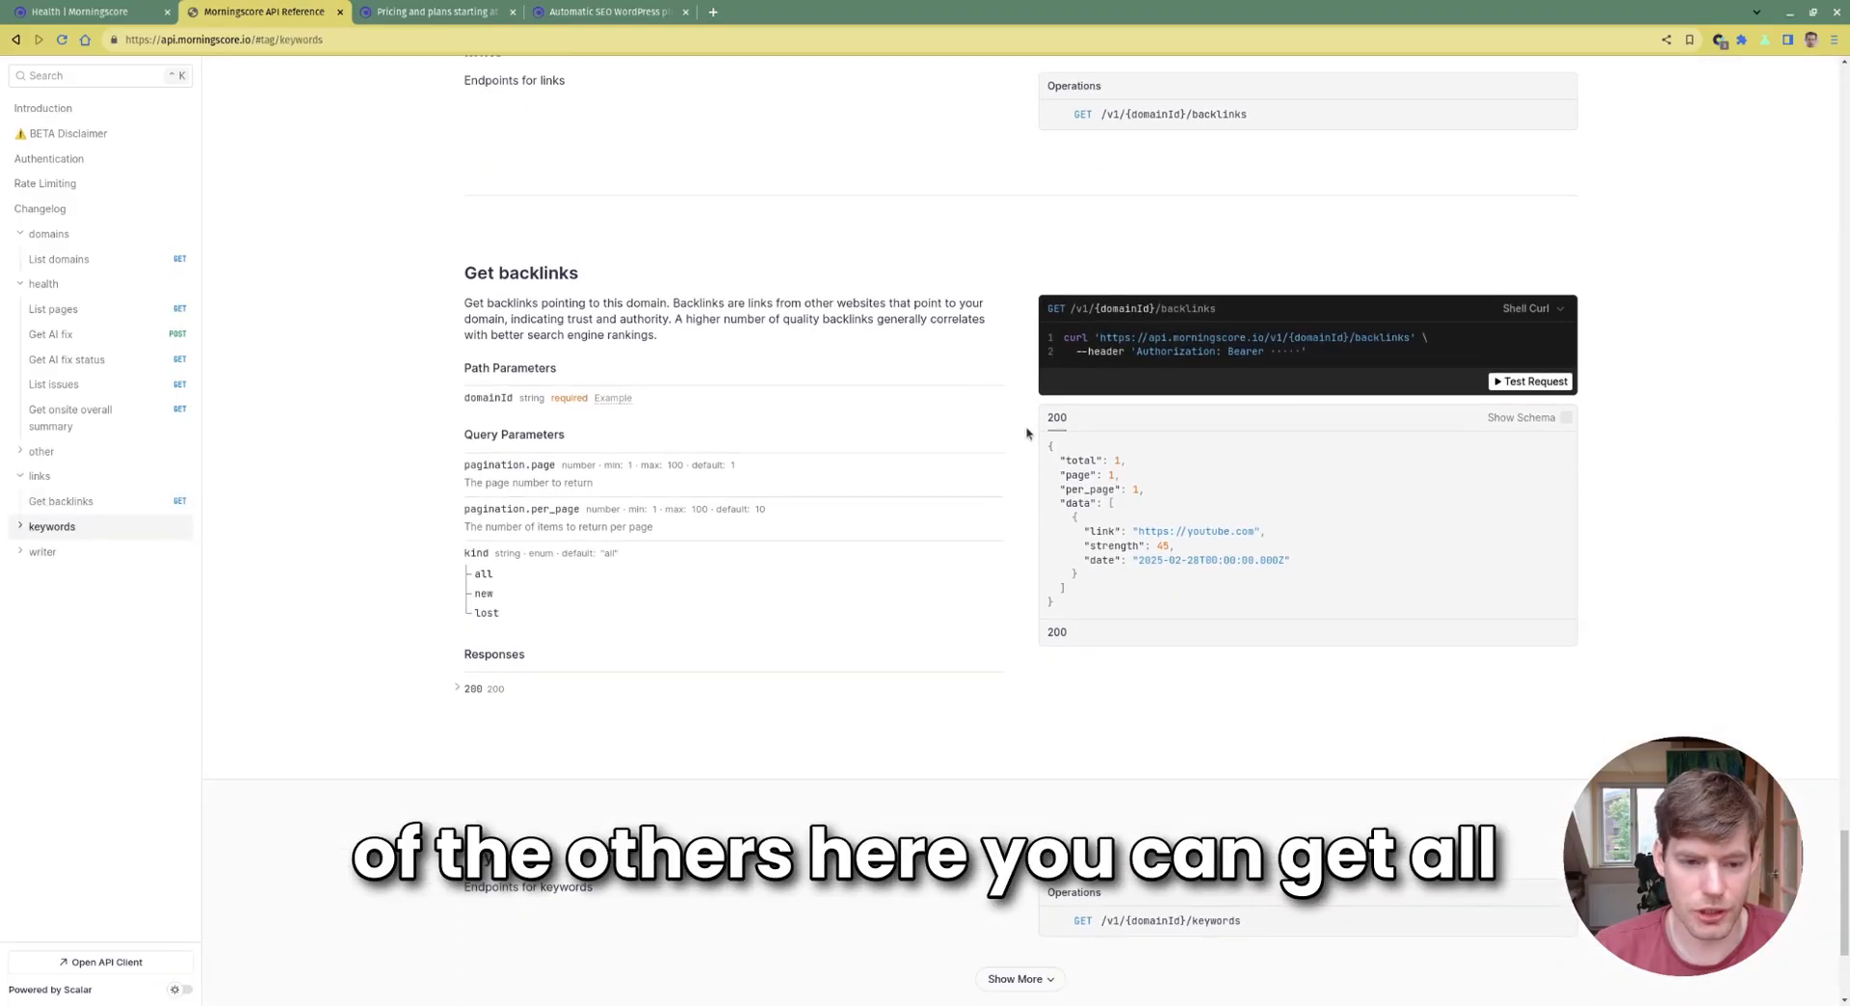
click(1537, 384)
click(797, 253)
key(ctrl+a)
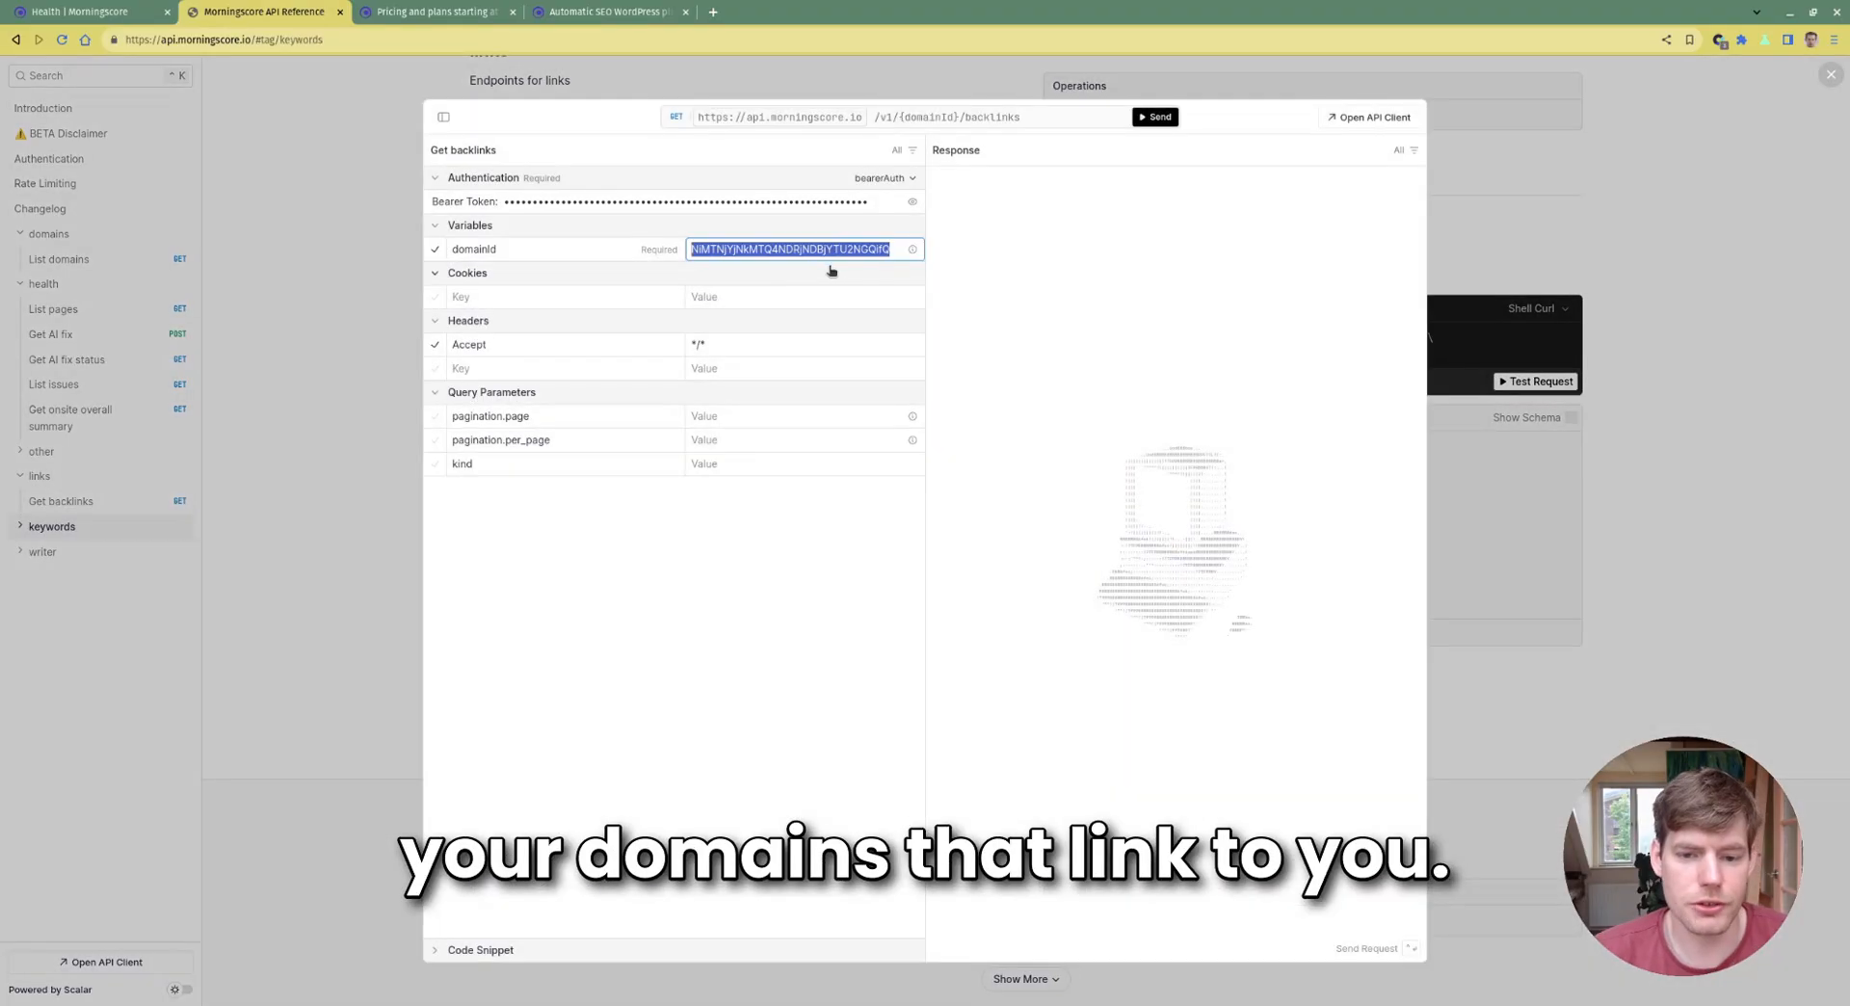
key(BackSpace)
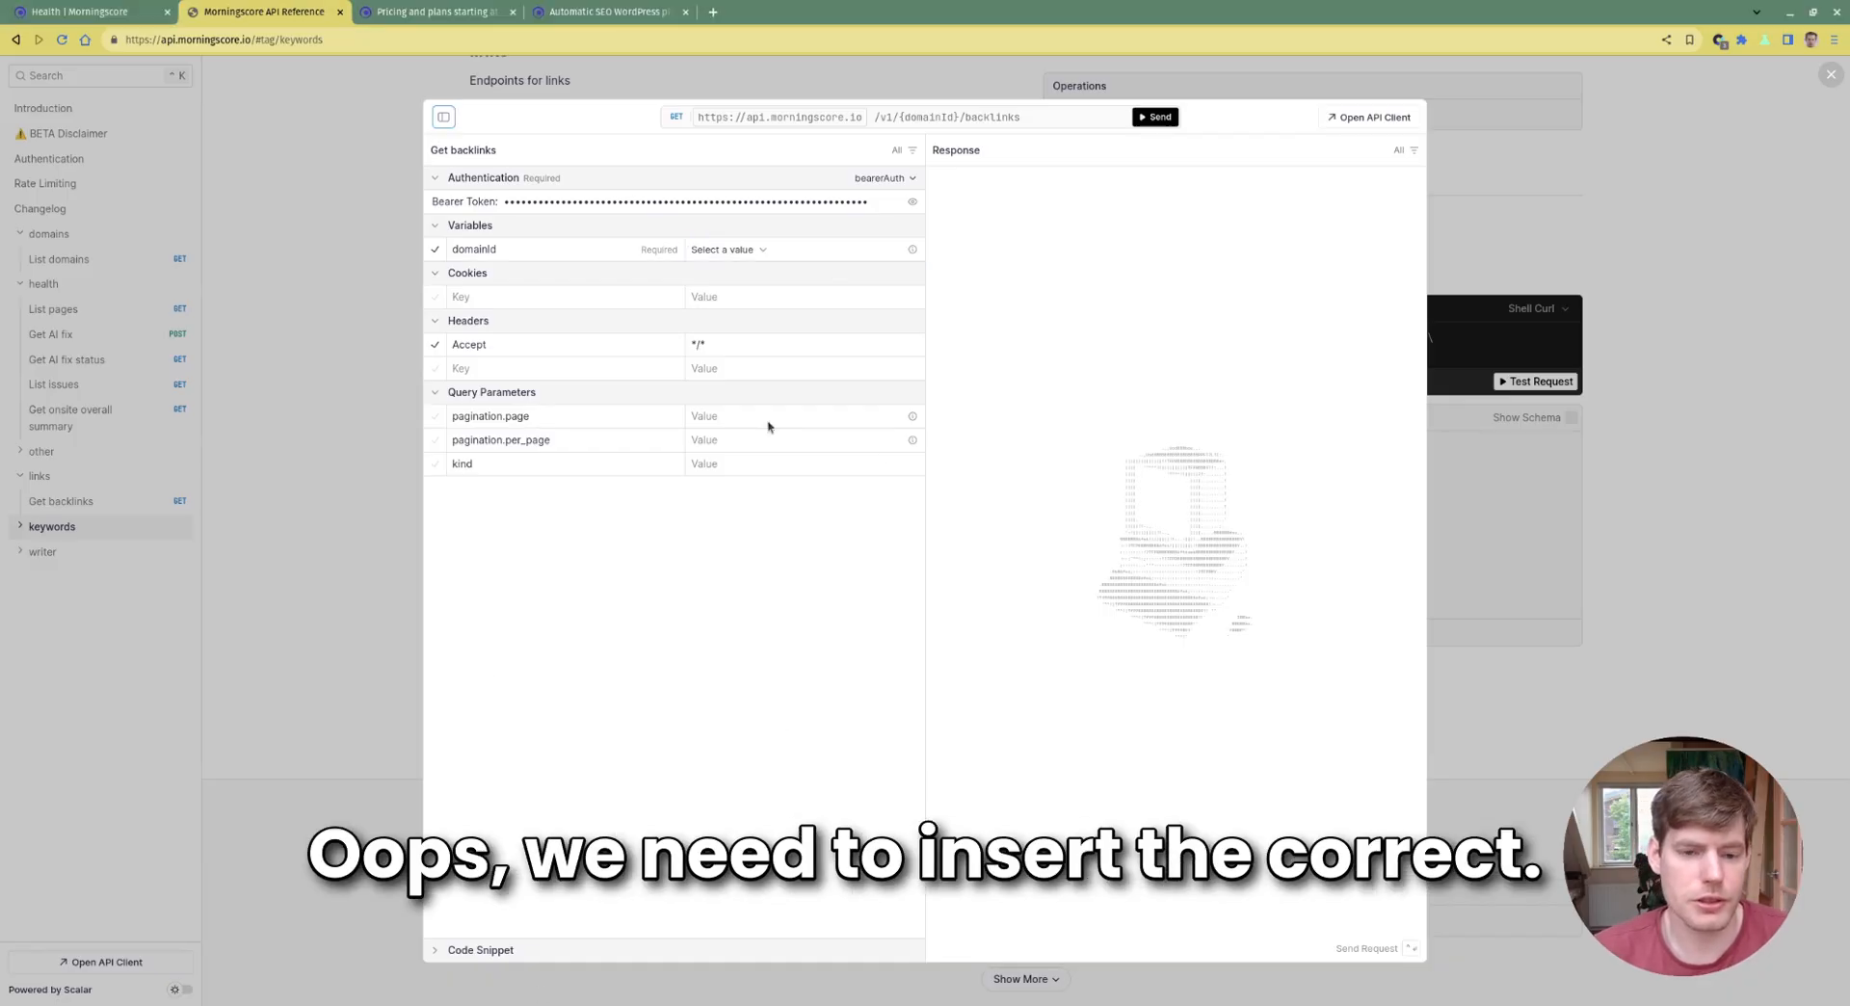
click(750, 247)
click(732, 306)
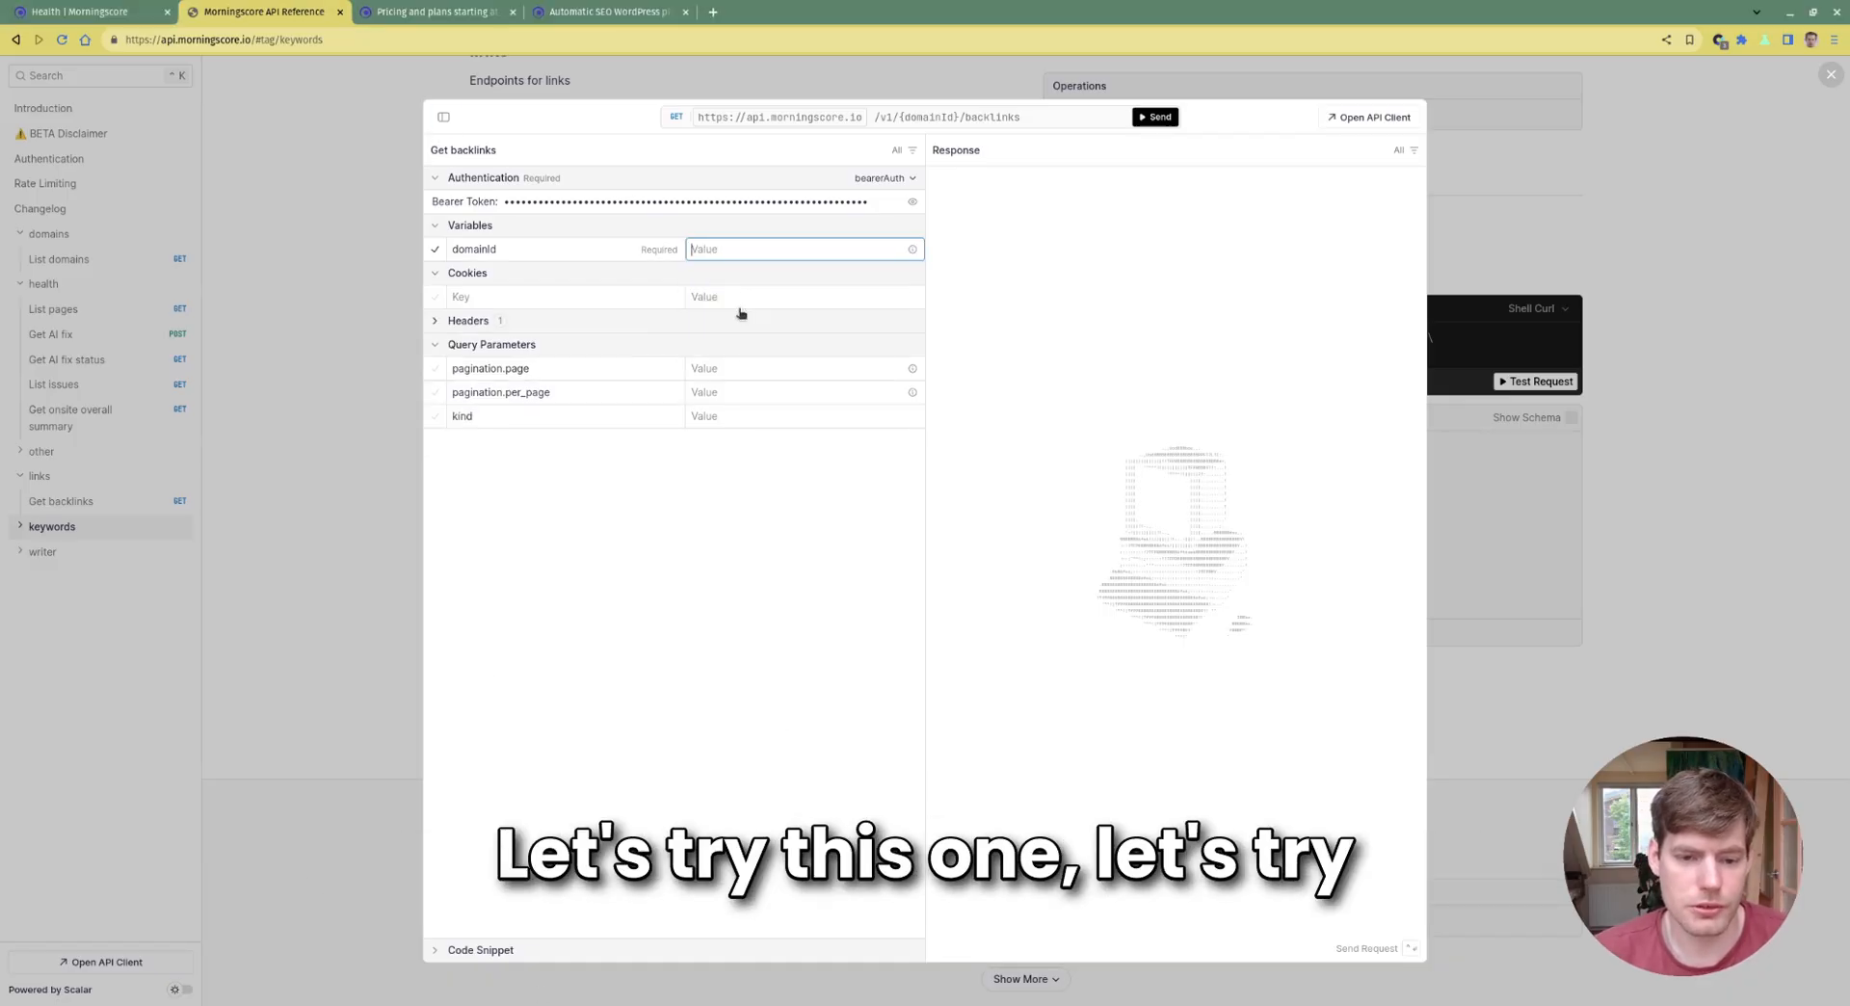
text(3b9b81a510037658de4361d021b8b740)
key(Return)
key(ctrl+Return)
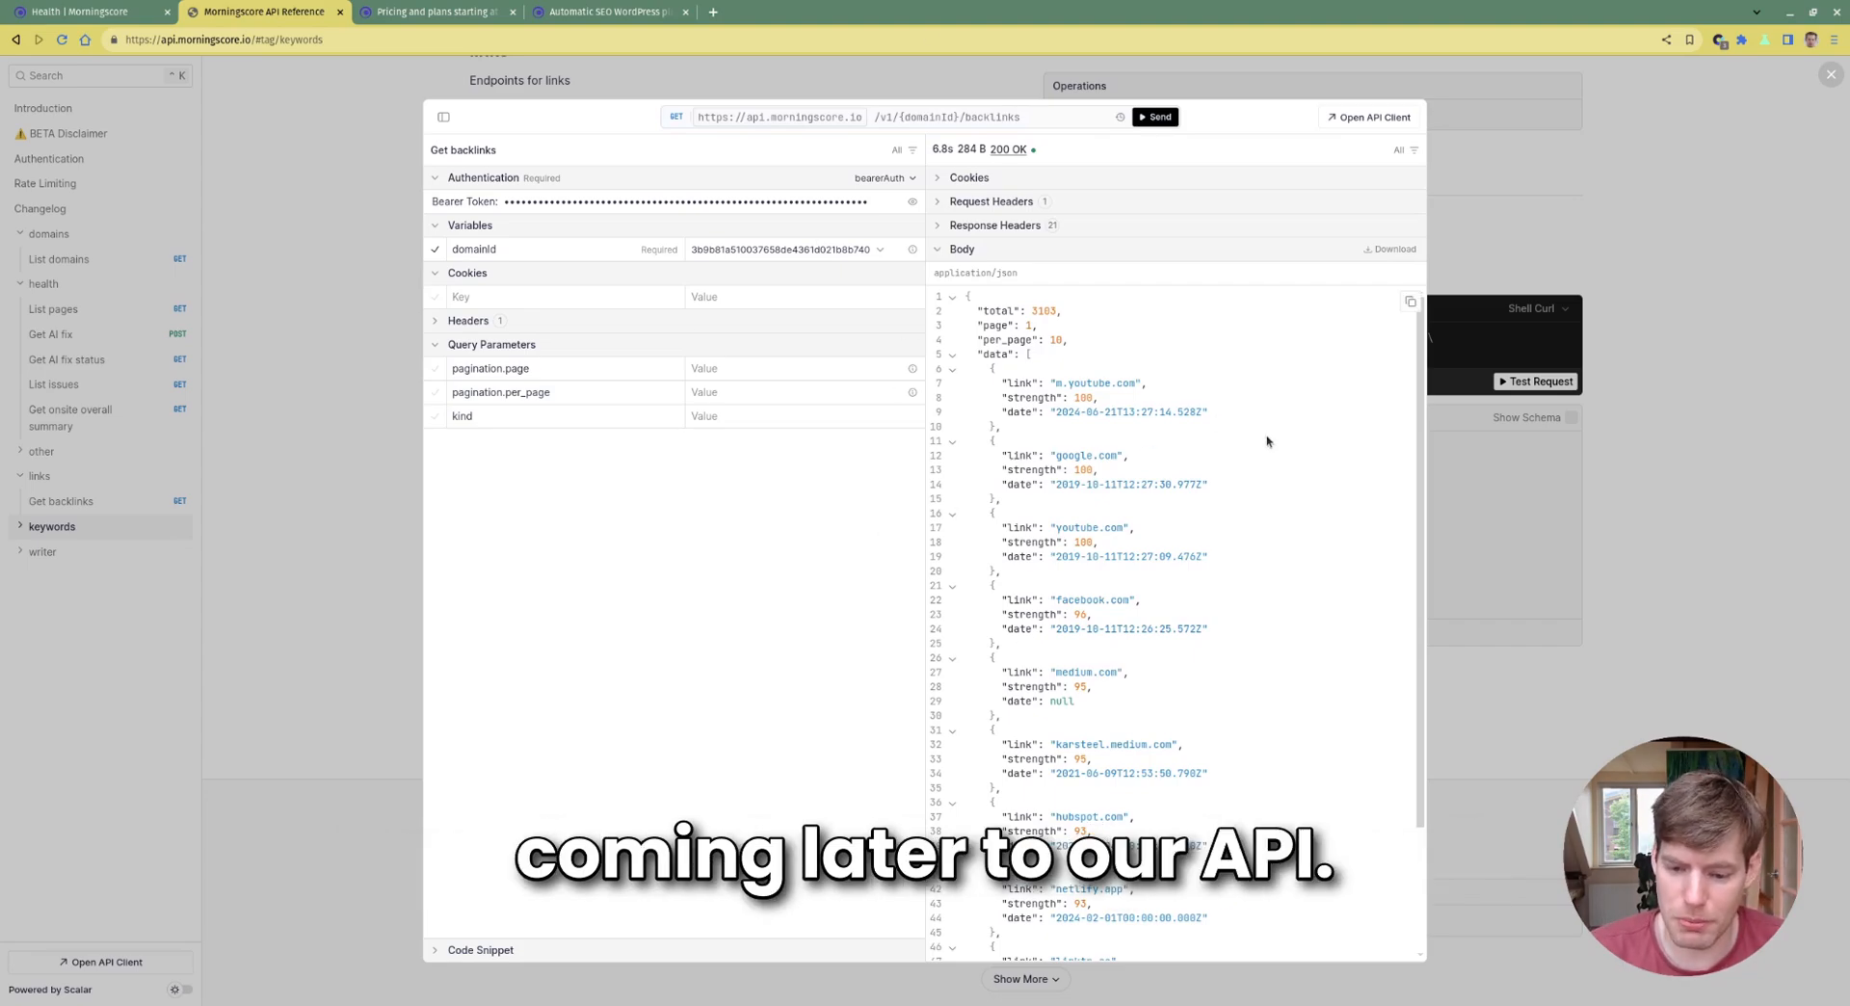
Inspect the response total of 3103 backlinks and pagination, then close the test client
scroll(1257, 472, down, 2)
scroll(1195, 482, up, 2)
scroll(1222, 404, down, 1)
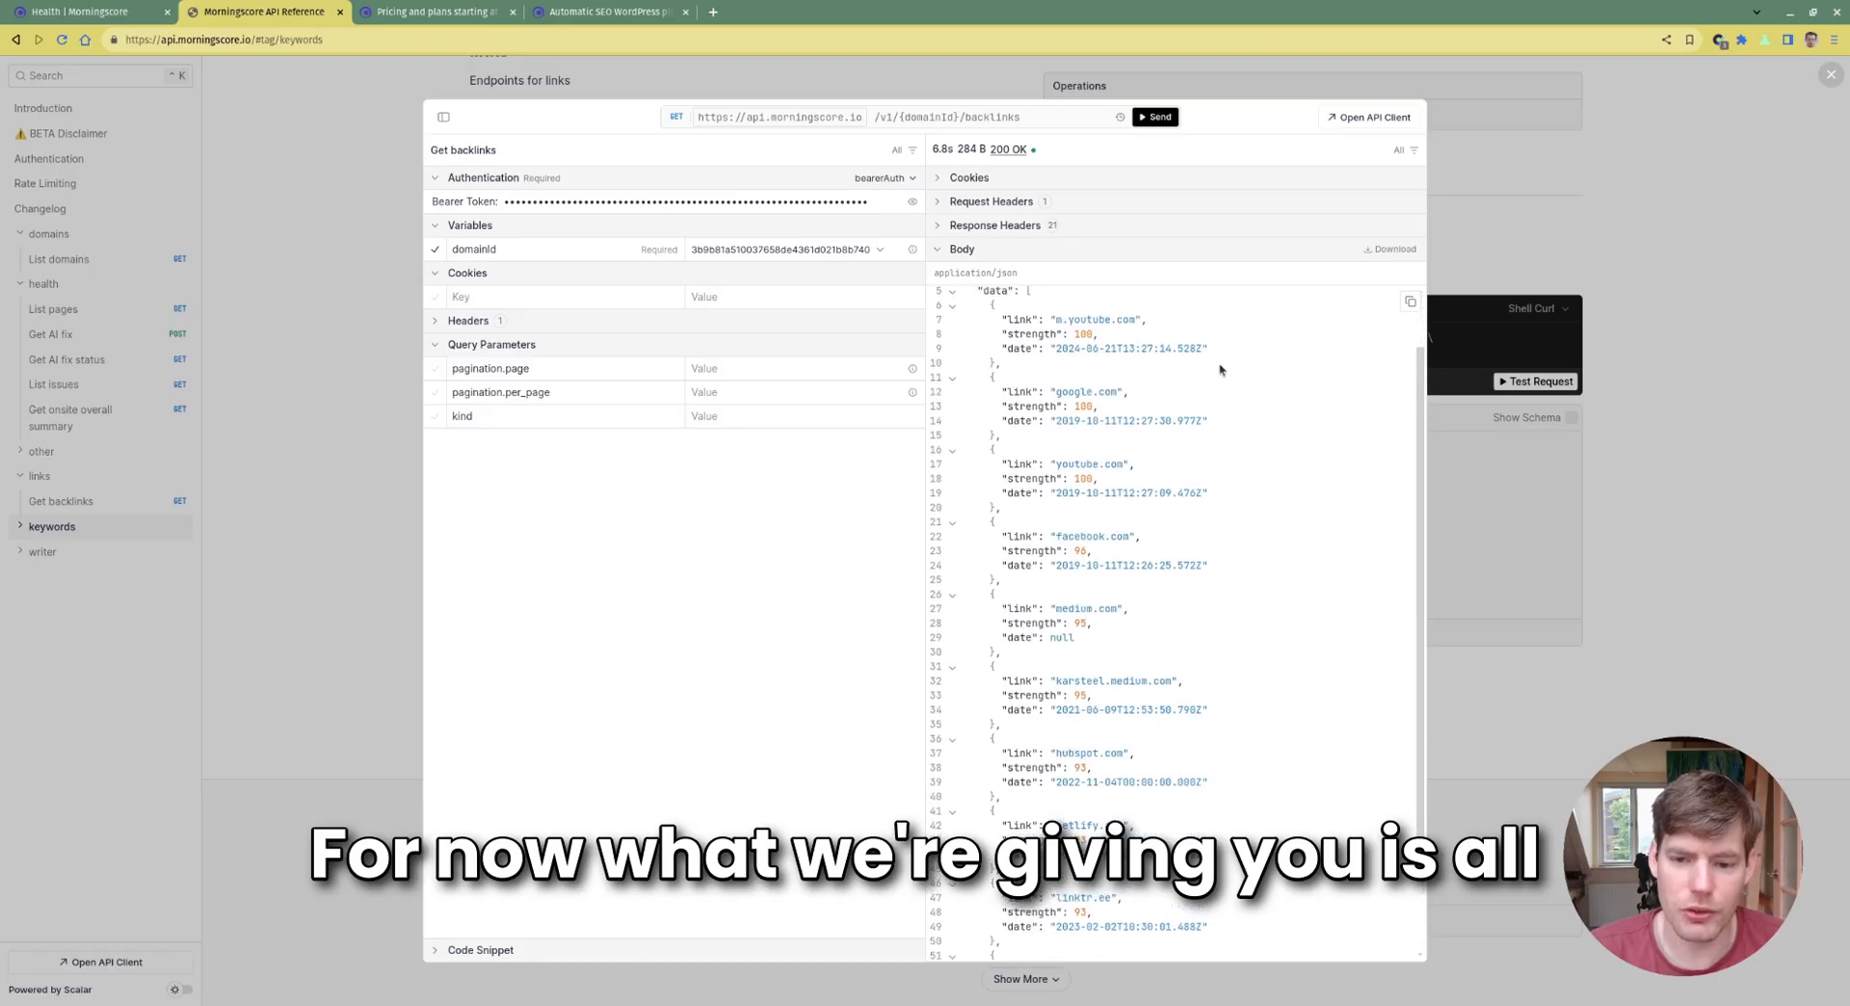
scroll(1220, 369, up, 1)
drag(1149, 385, 965, 300)
click(1153, 343)
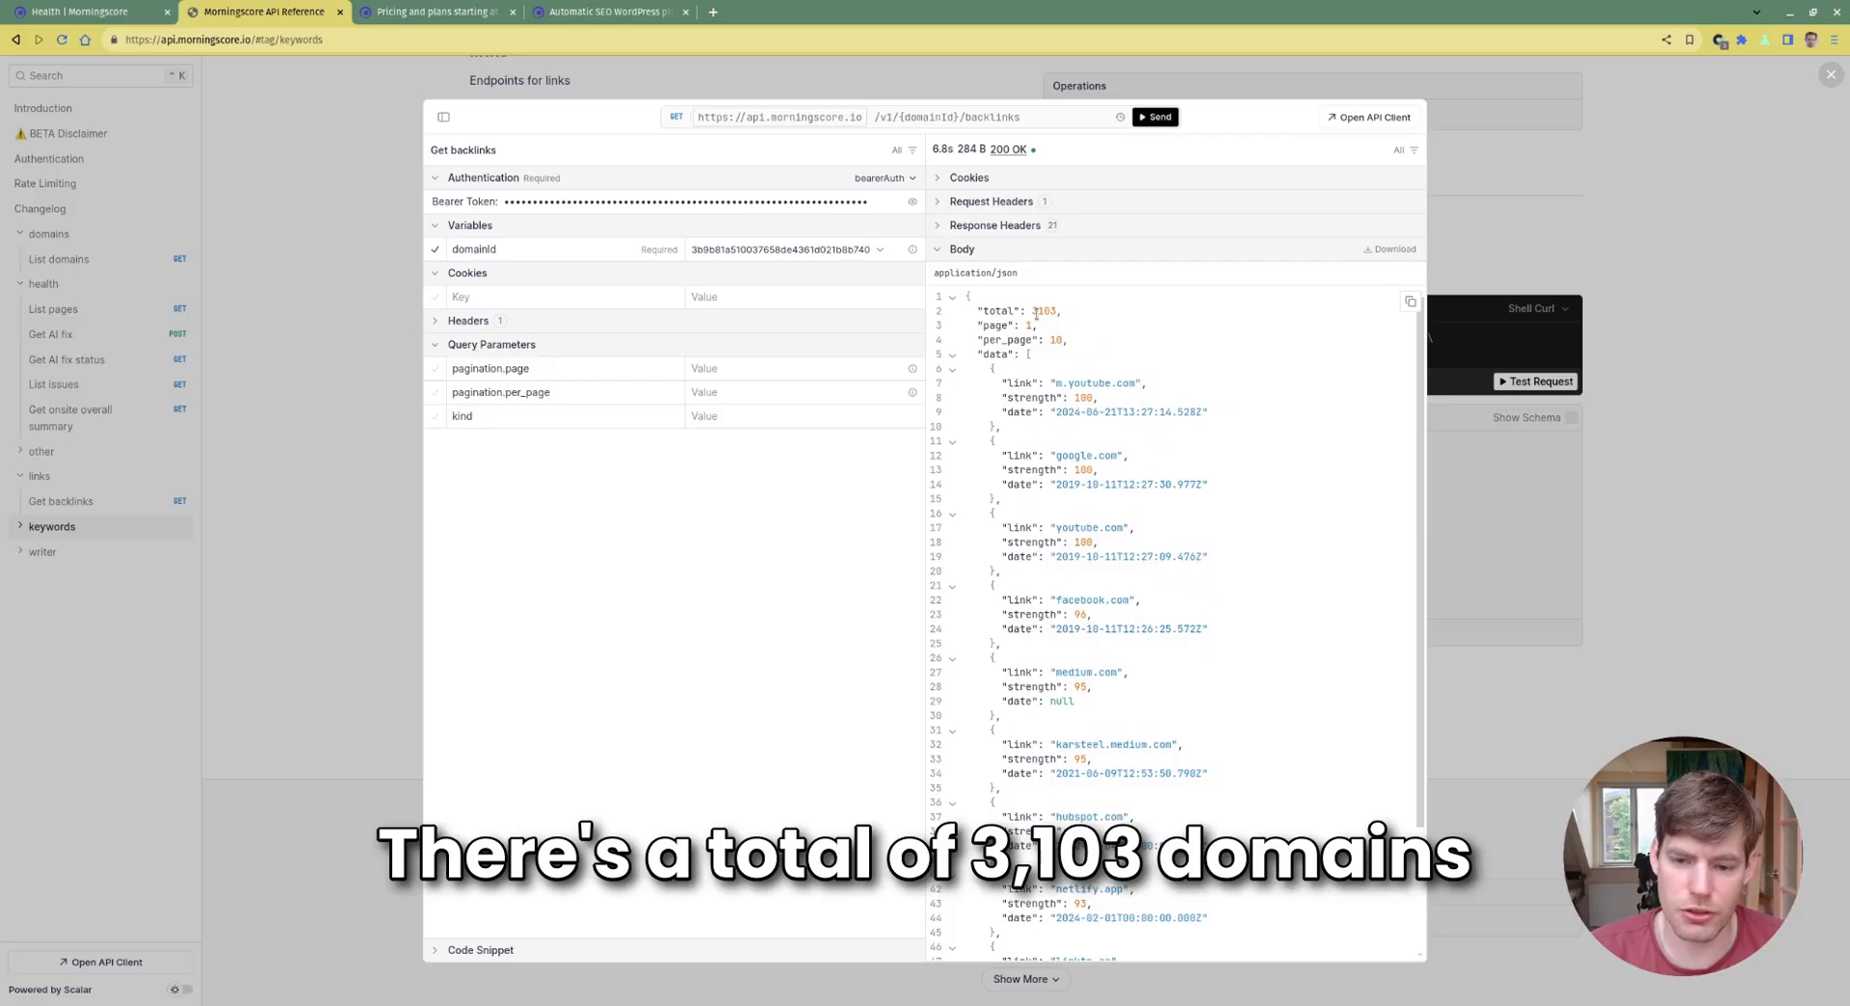
double_click(1037, 314)
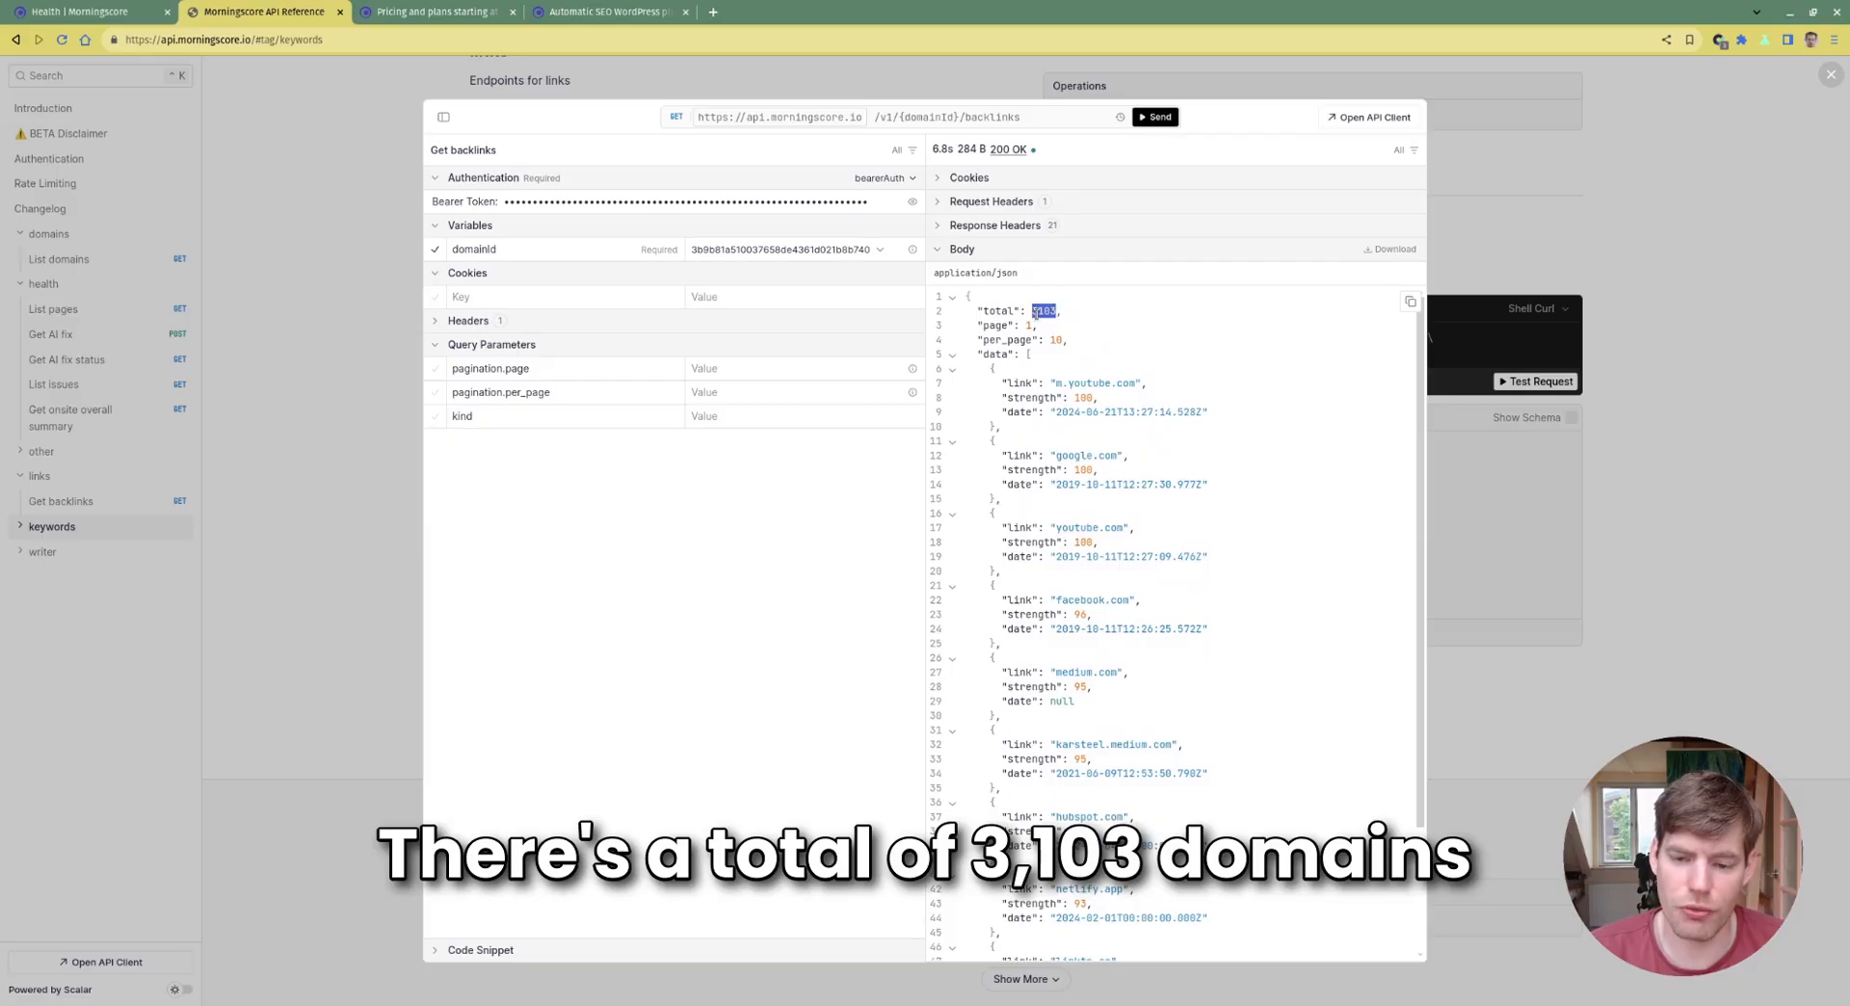
click(1136, 359)
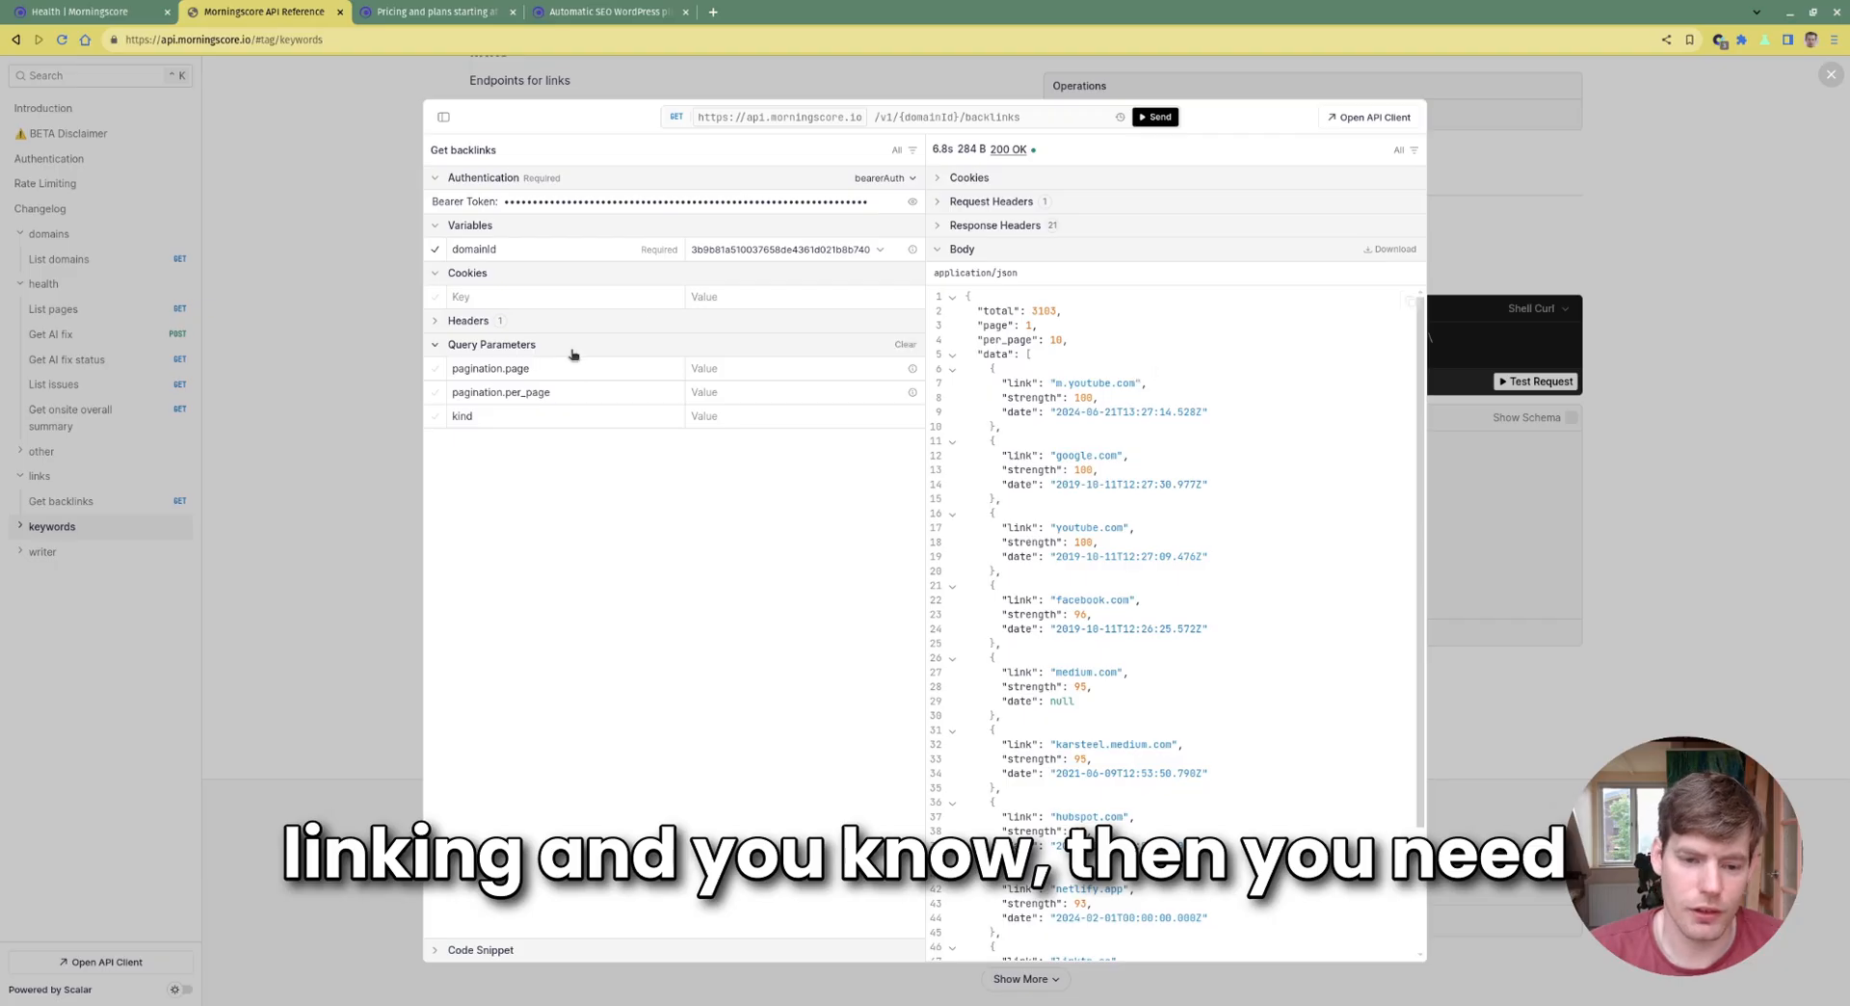
click(734, 393)
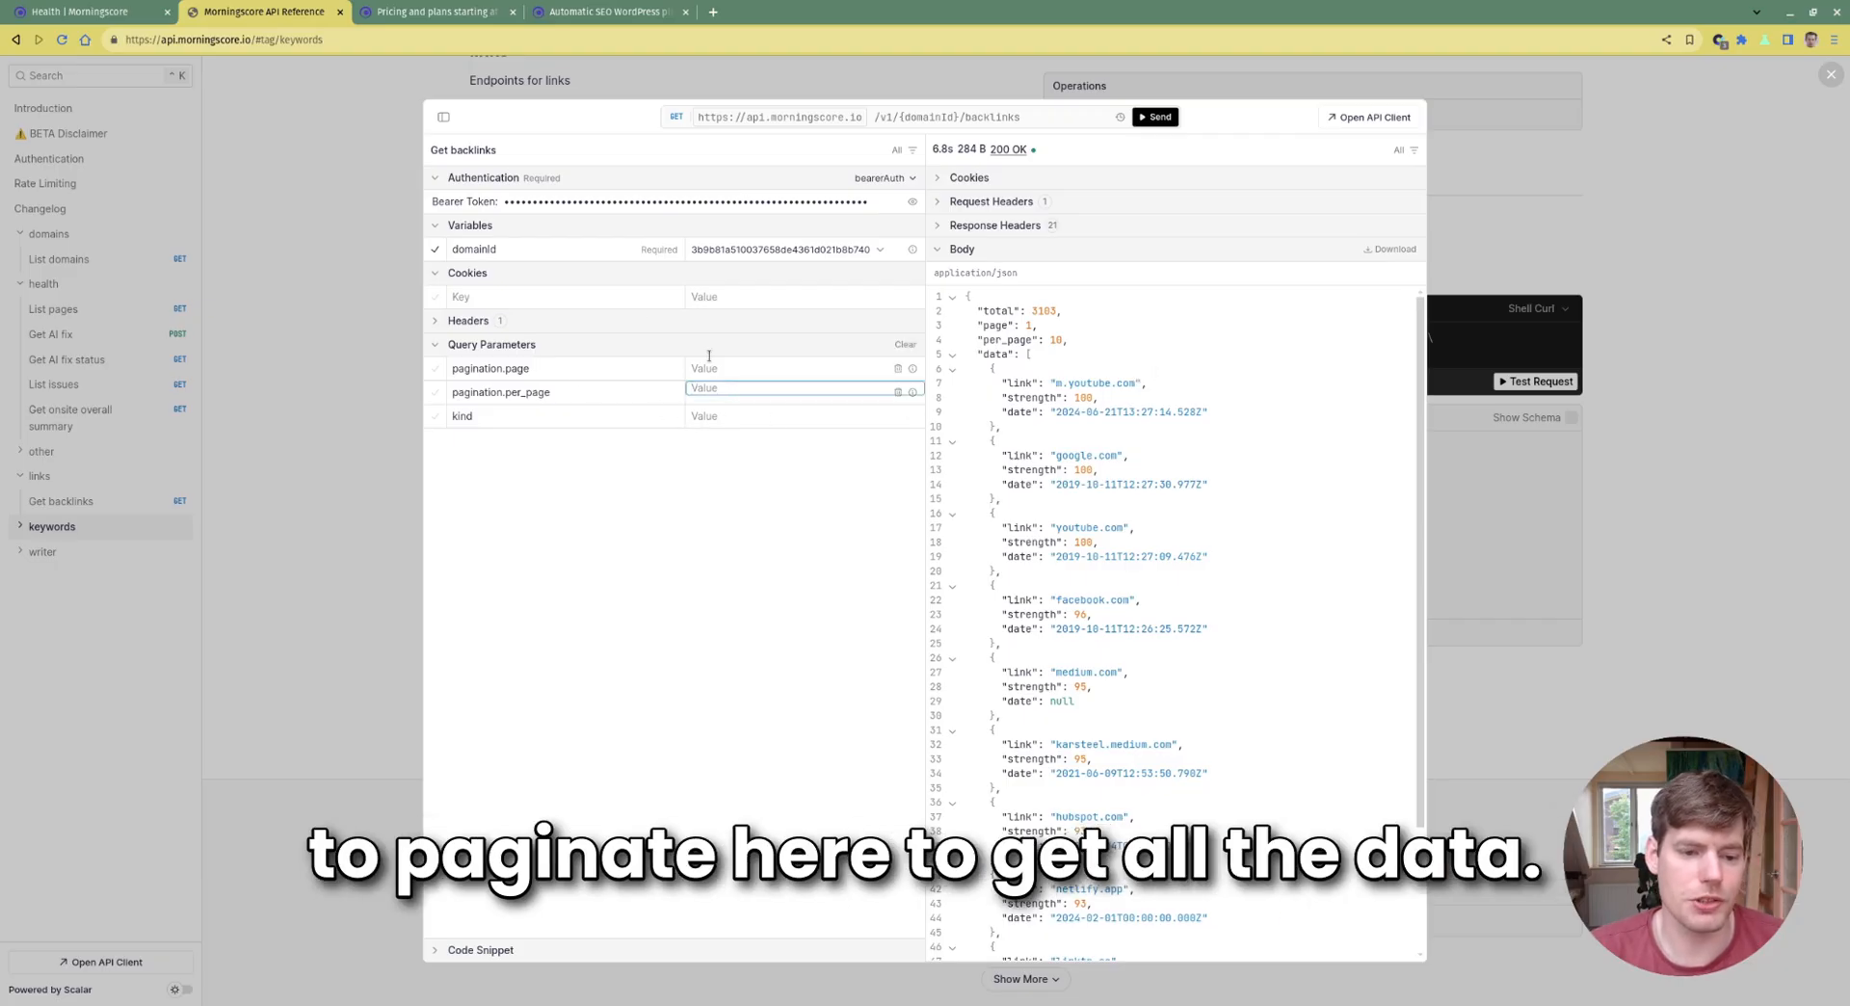
click(1648, 512)
Scroll past the backlinks kind parameter values and go to Get keywords
scroll(640, 401, down, 3)
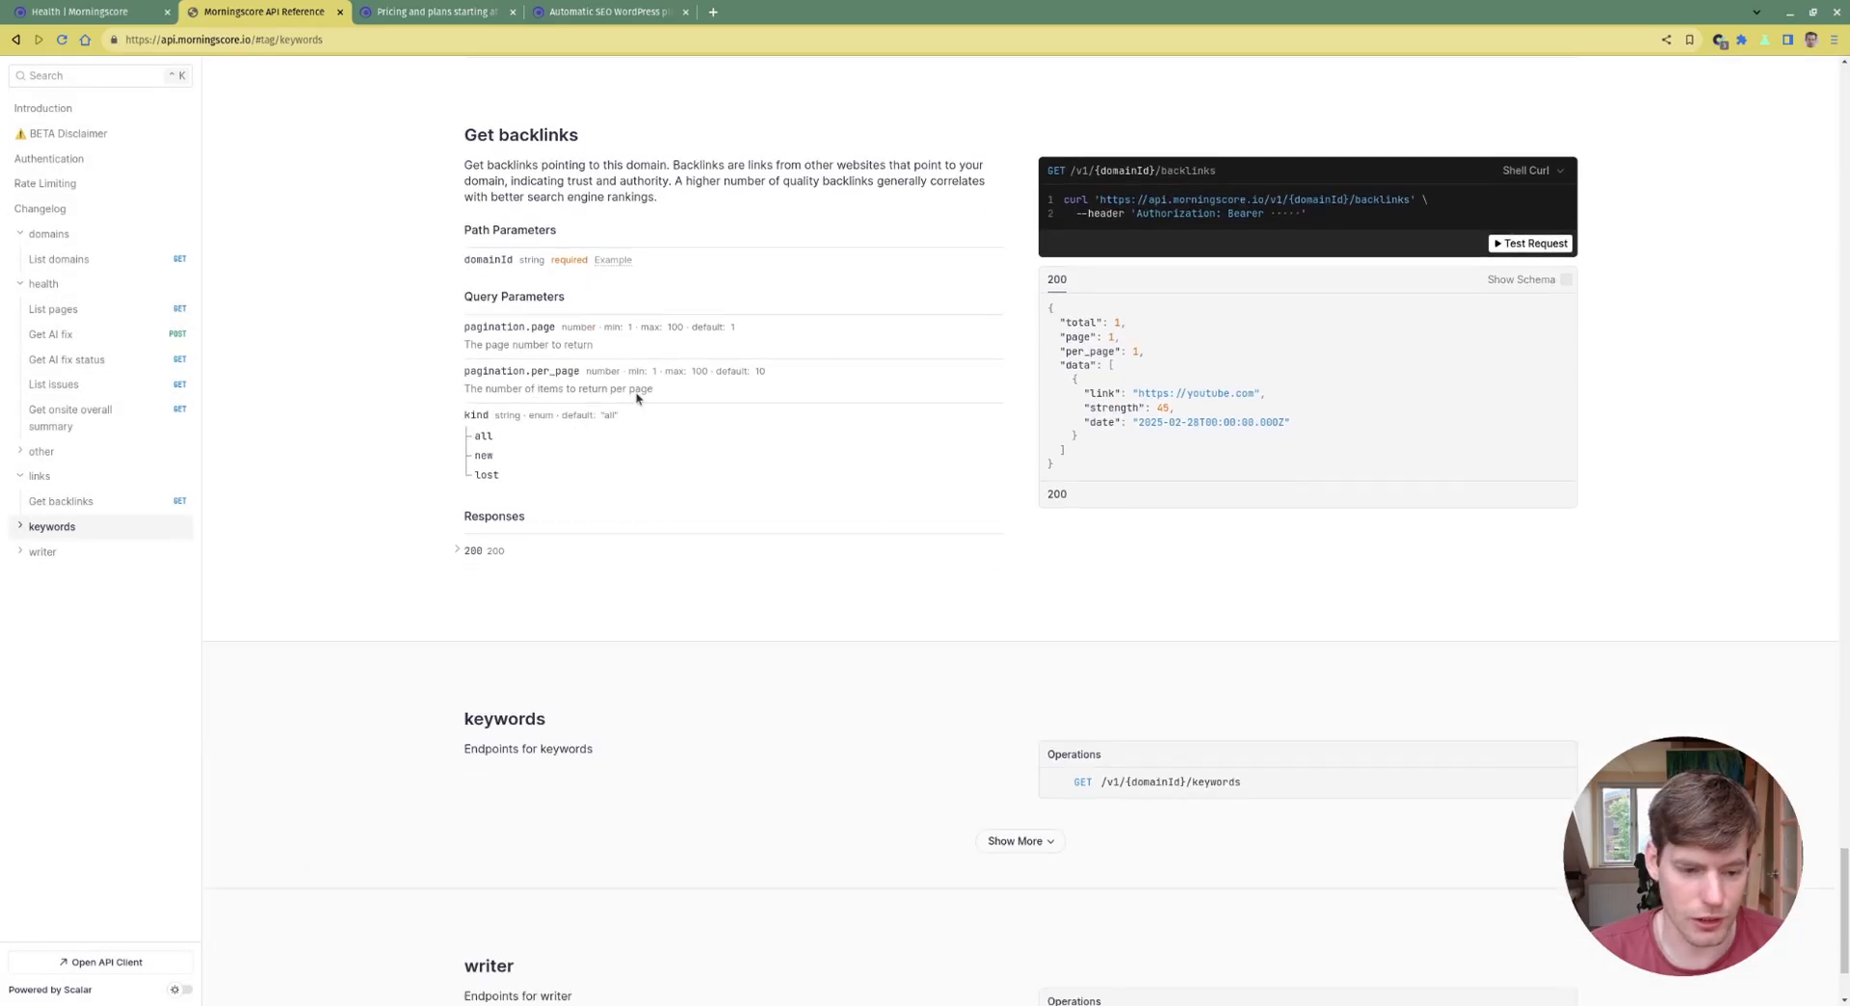
mouse_move(463, 291)
mouse_down()
mouse_move(551, 363)
mouse_move(510, 353)
mouse_move(436, 283)
mouse_up()
click(604, 356)
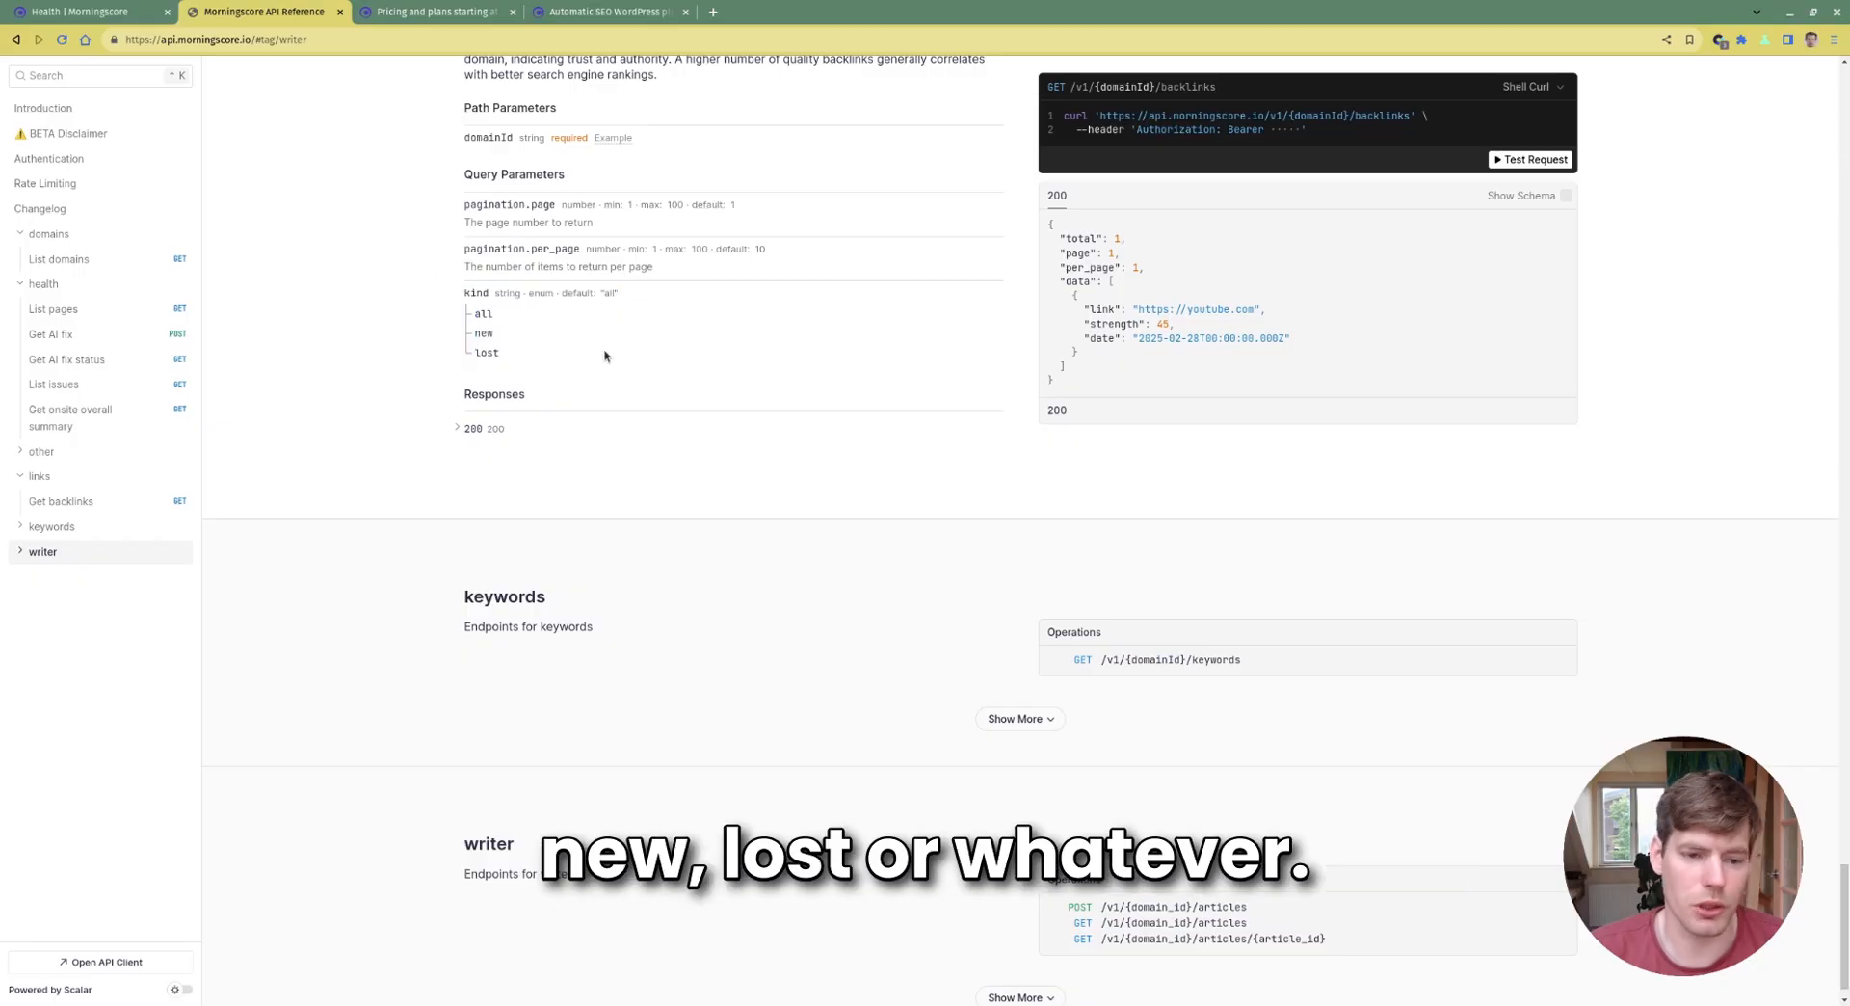
scroll(605, 355, up, 2)
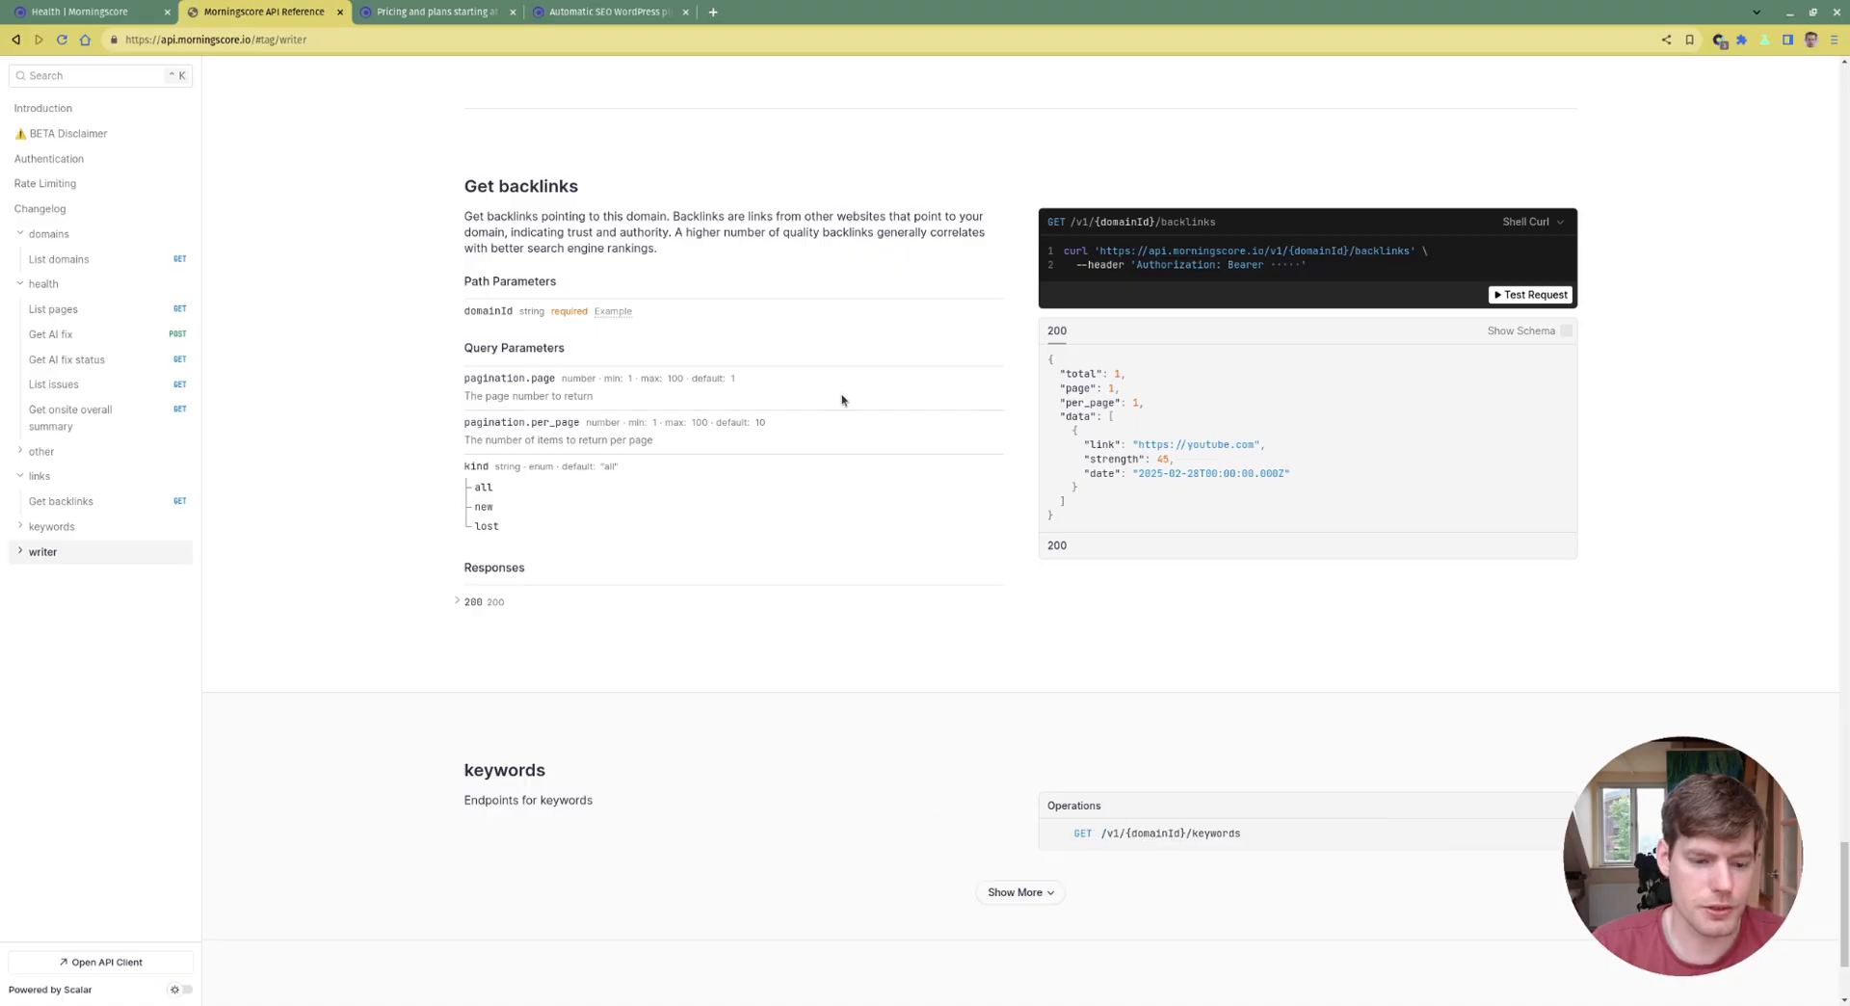
scroll(844, 401, down, 2)
click(1216, 645)
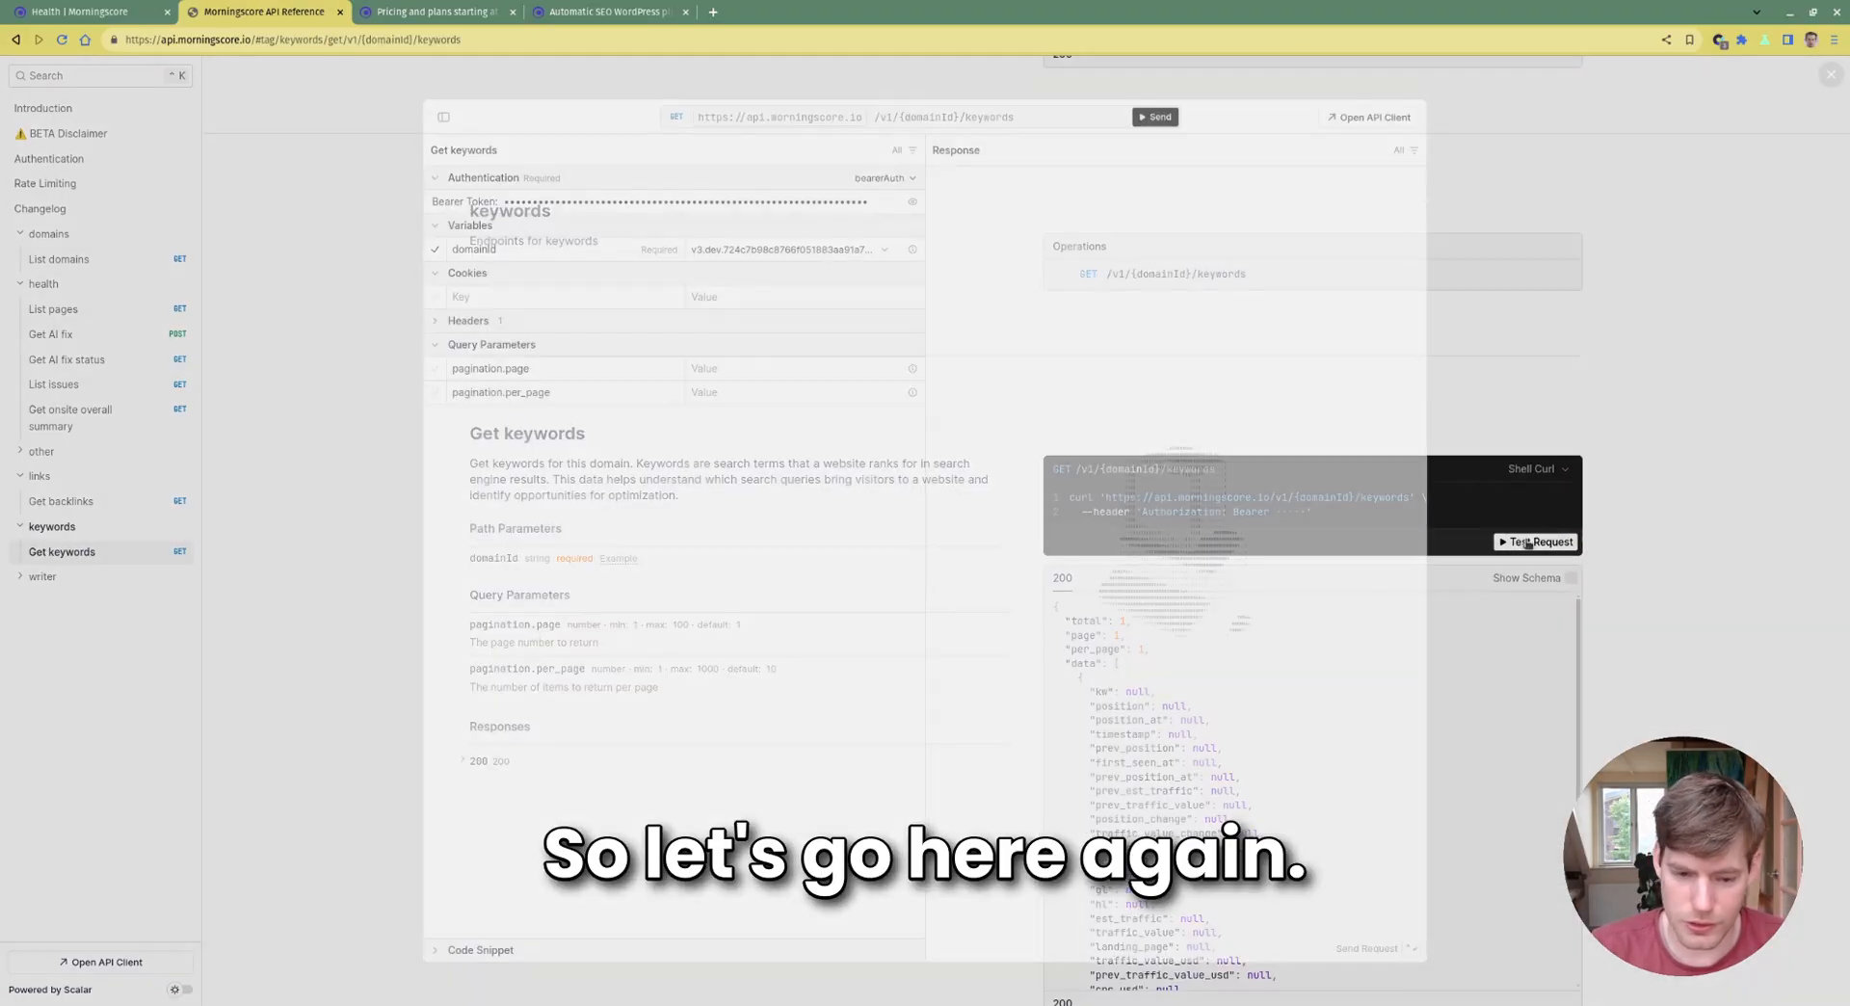
Run a Get keywords test request with the domain ID and scroll the response
click(1531, 542)
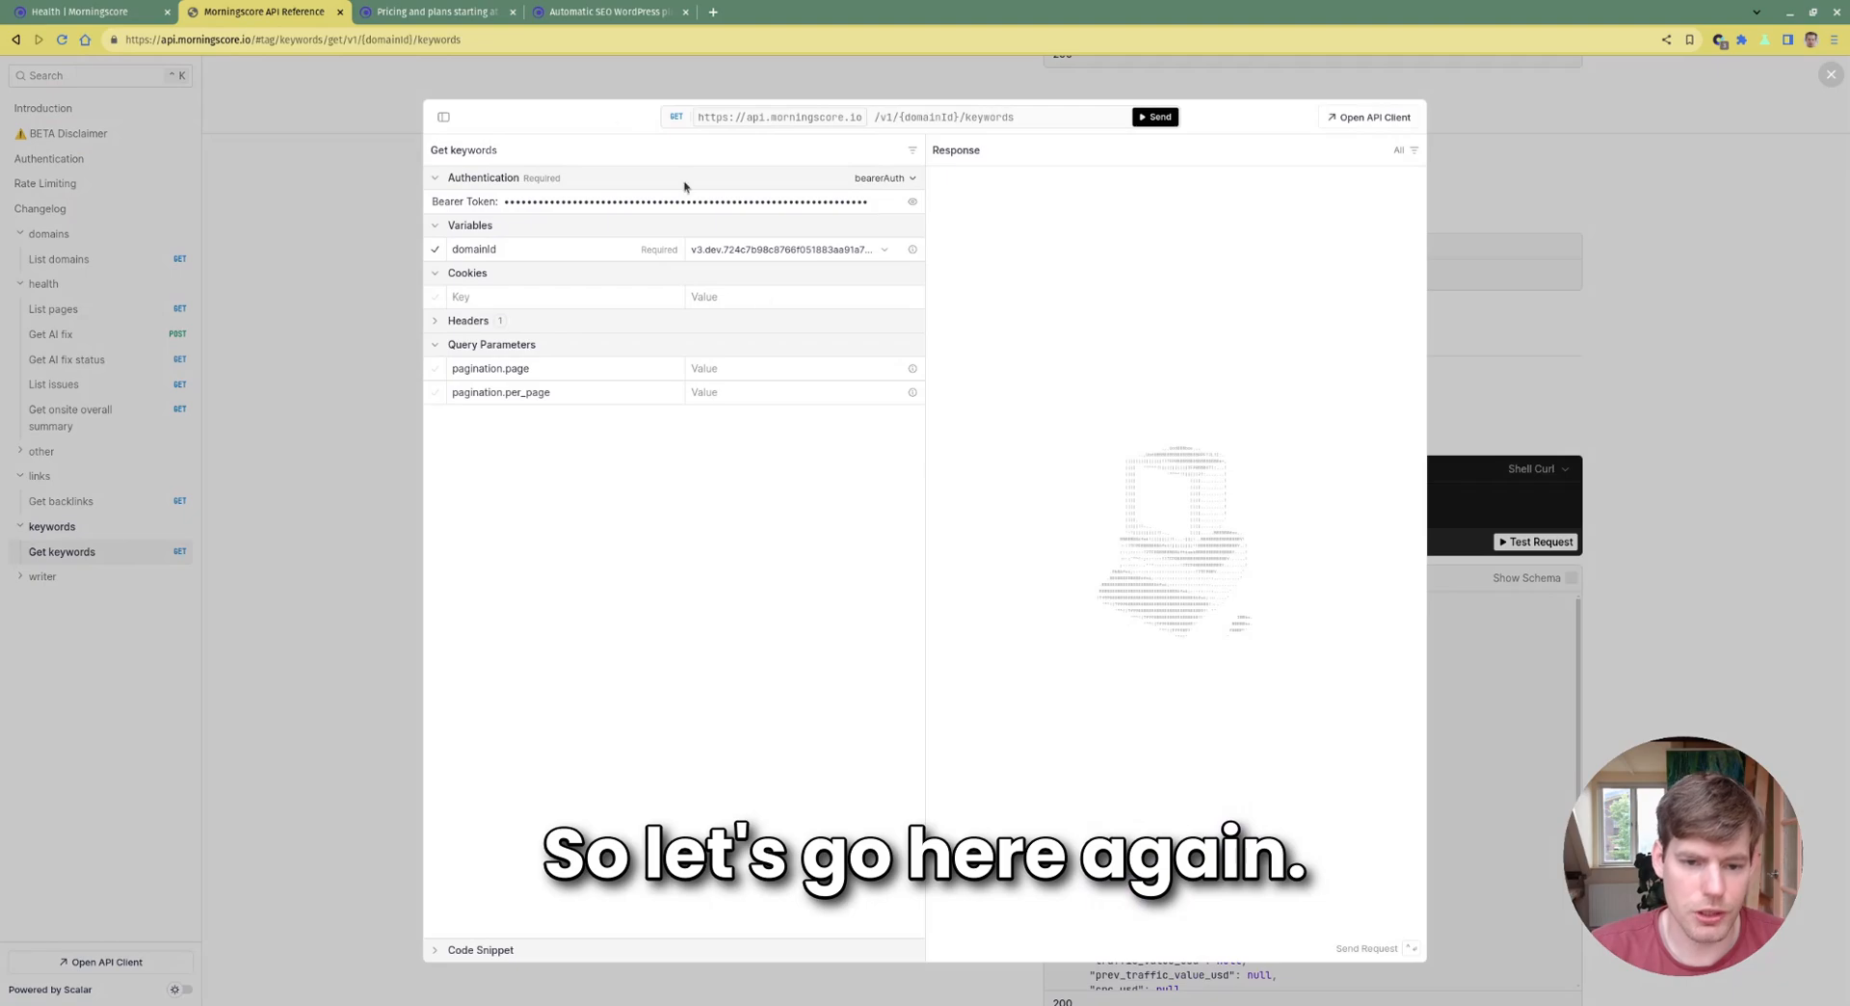
click(809, 246)
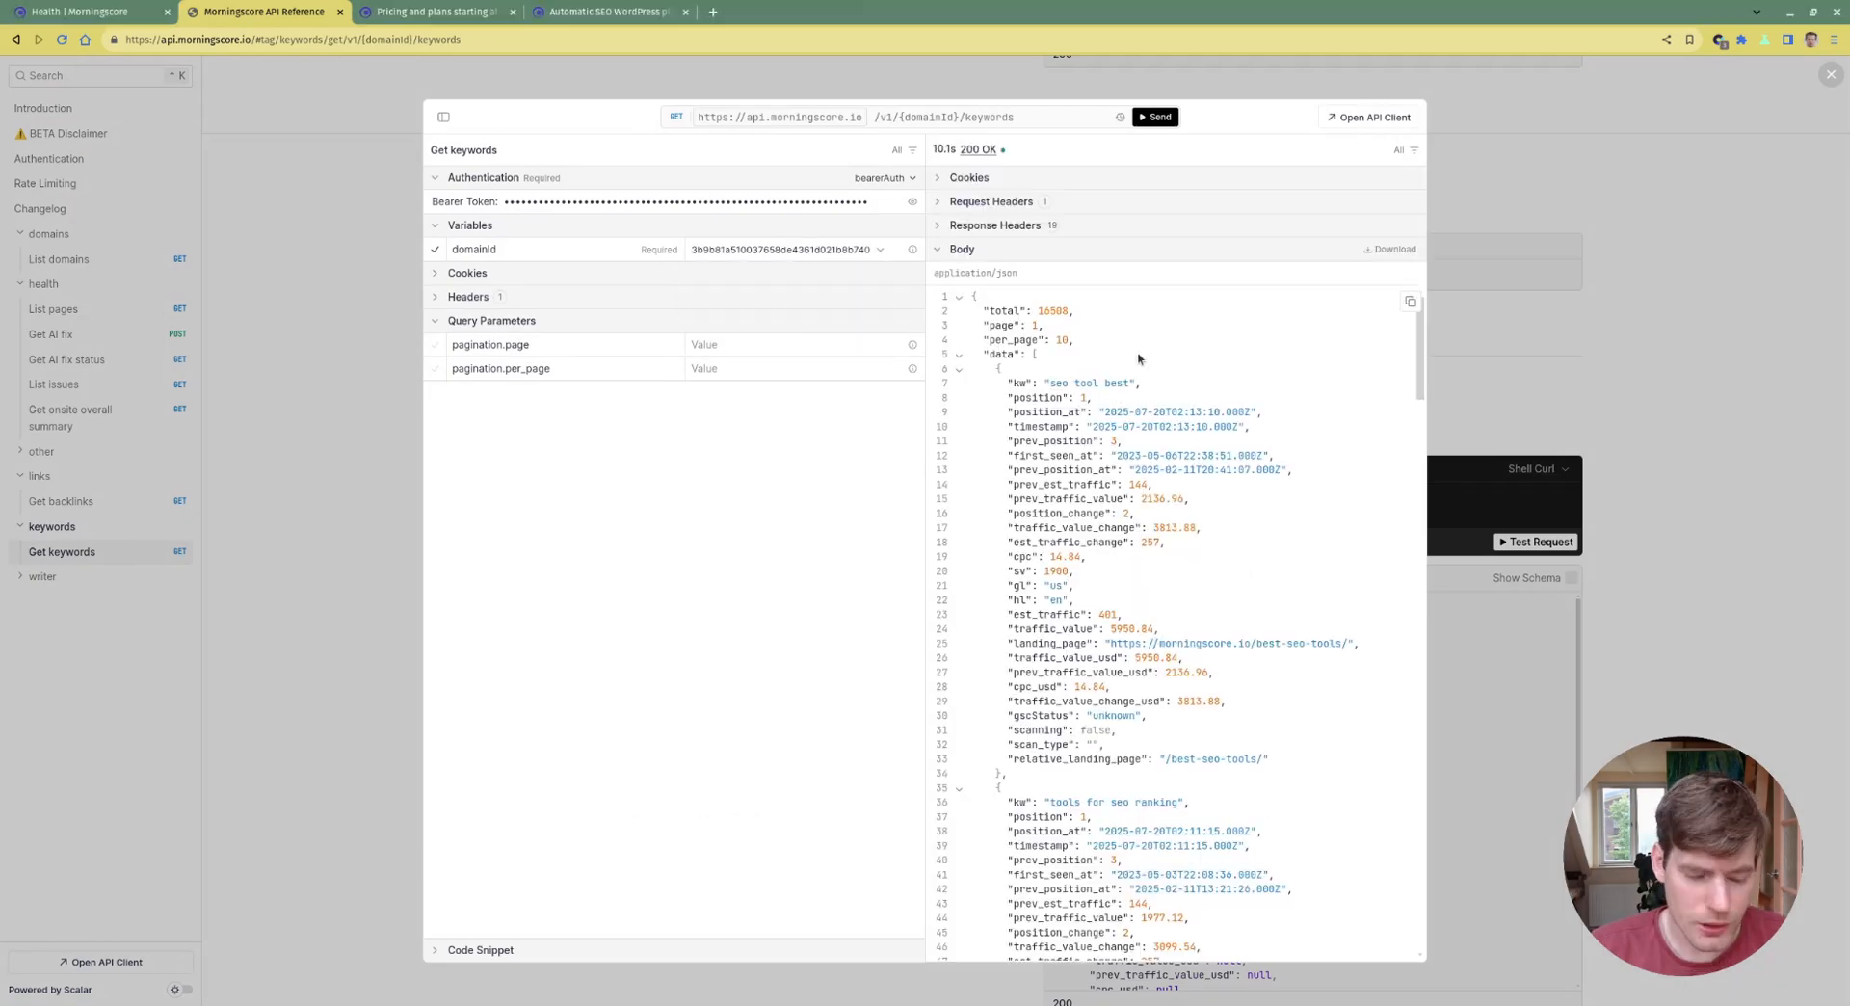
scroll(1139, 358, down, 7)
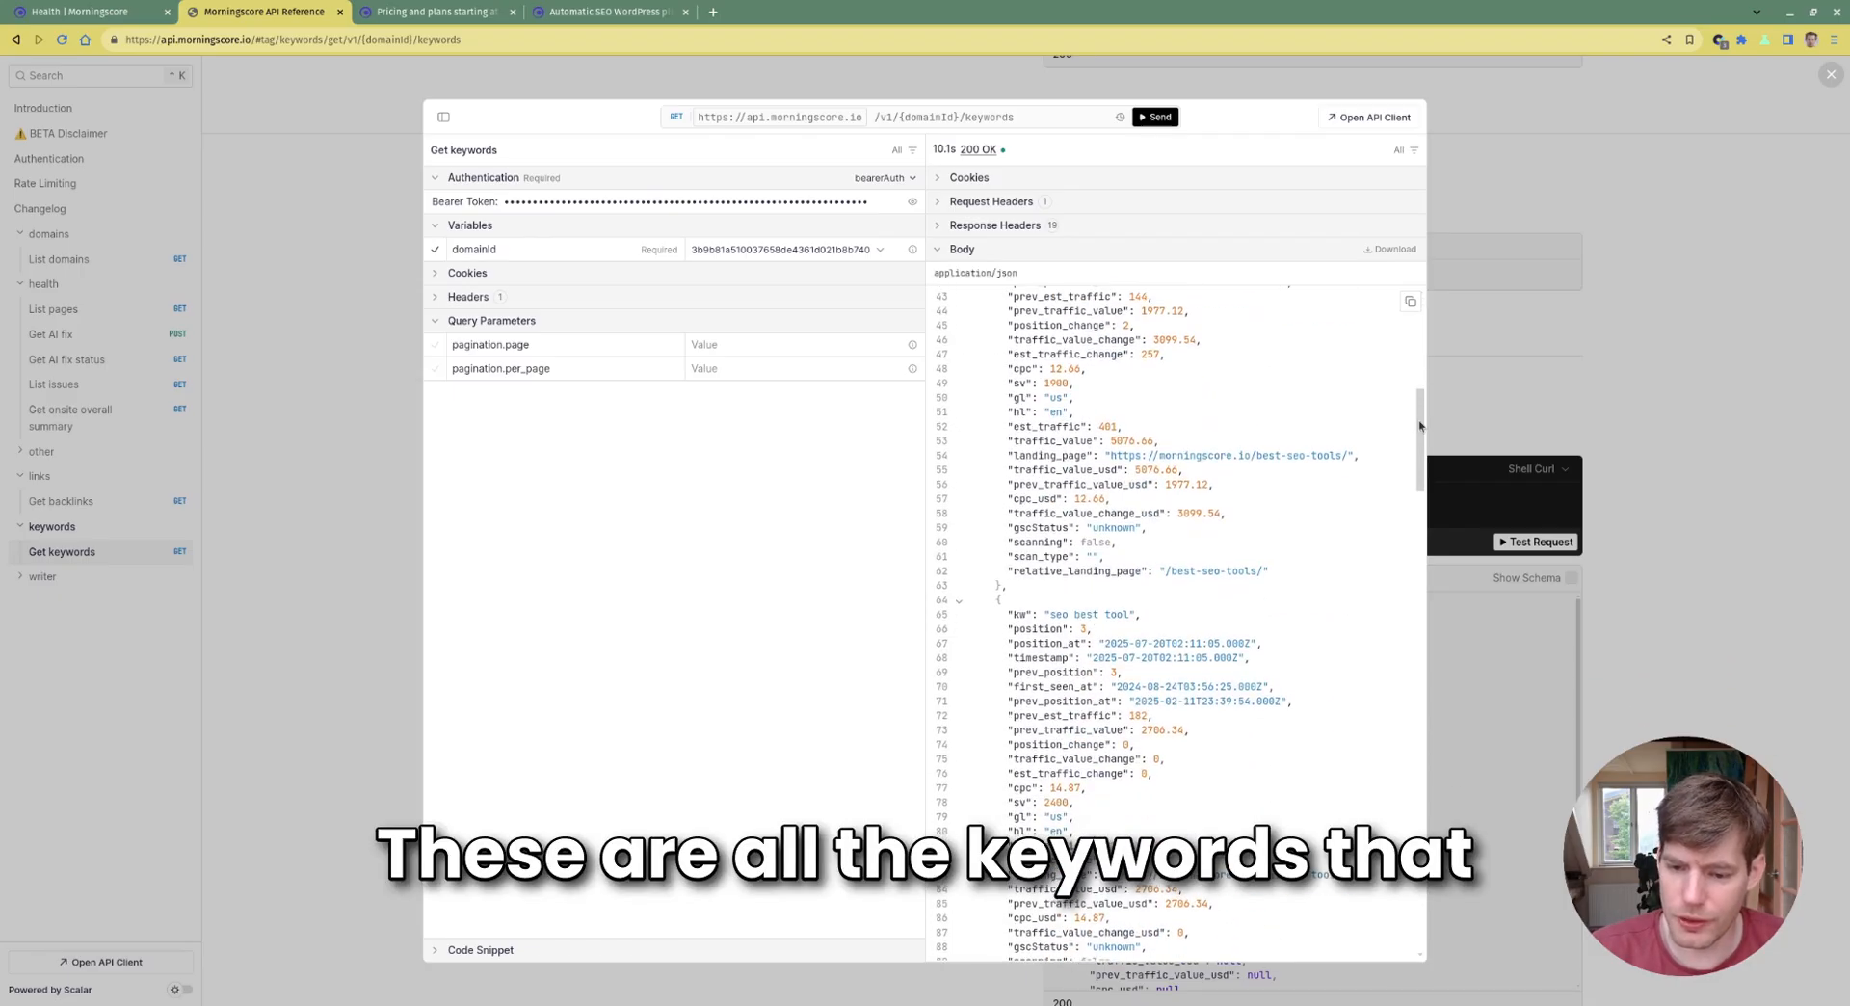
scroll(1402, 427, down, 3)
scroll(1414, 467, down, 2)
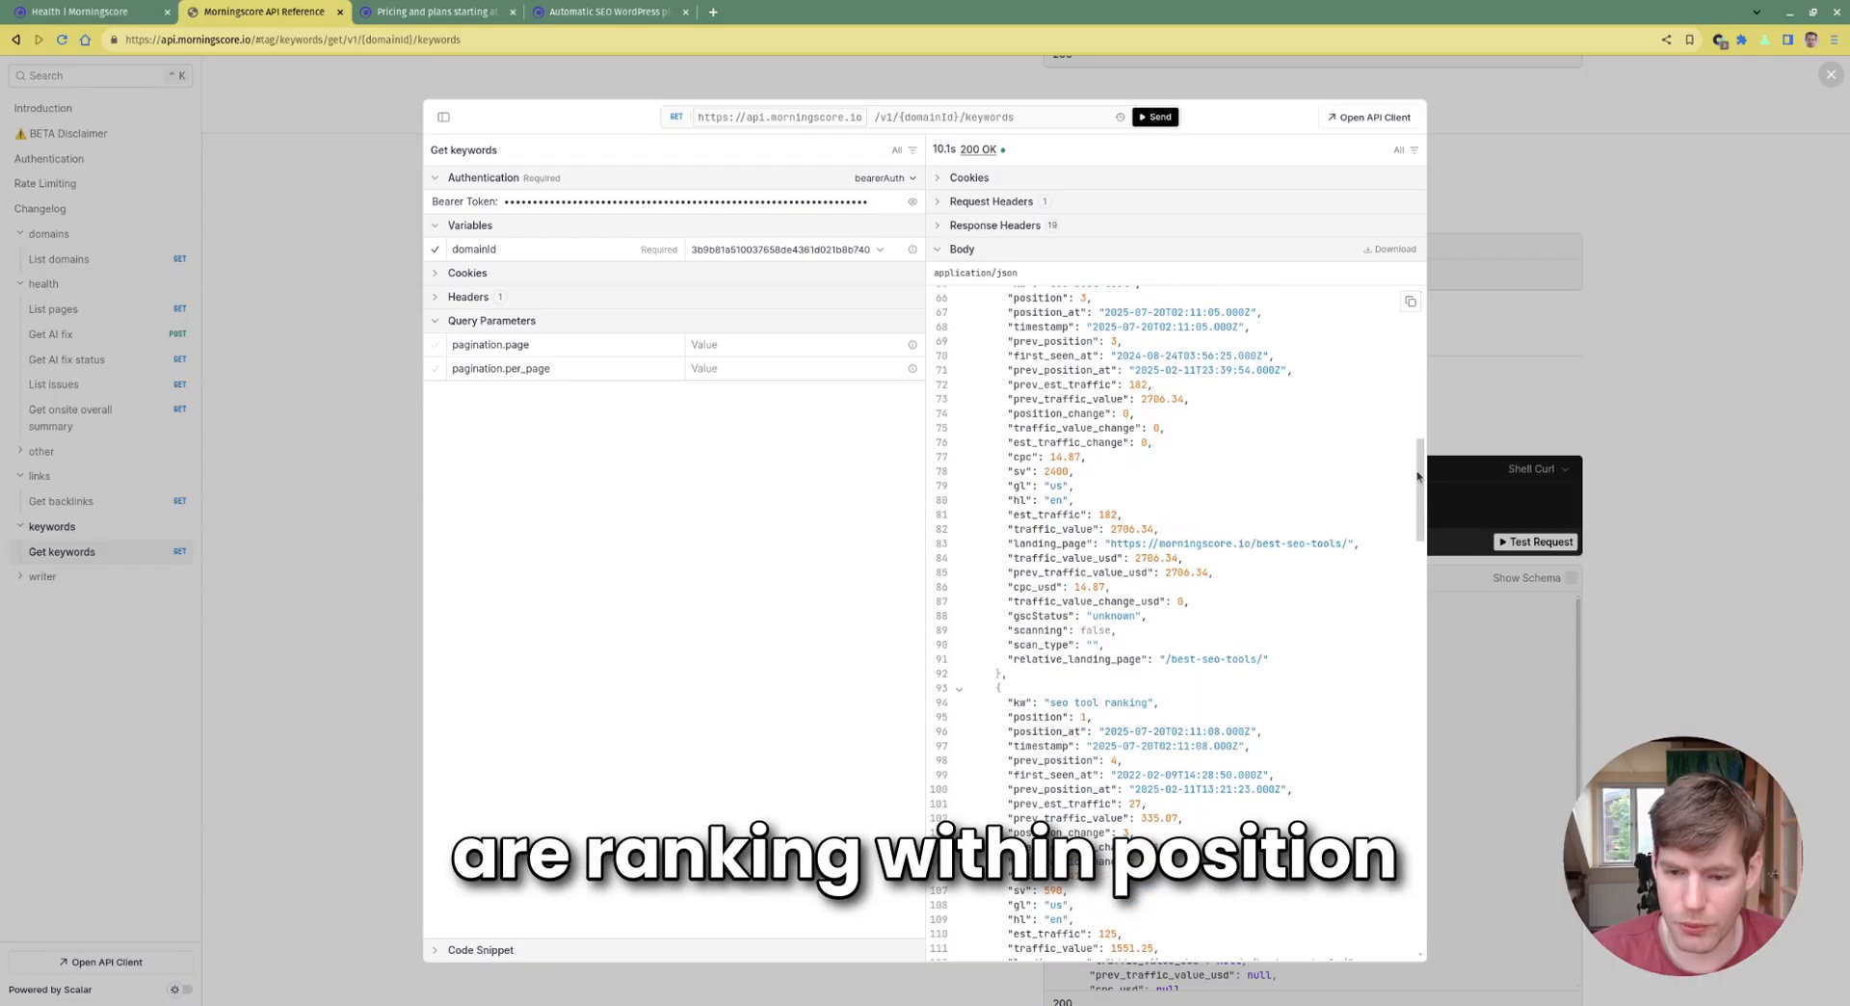
drag(1417, 476, 1448, 889)
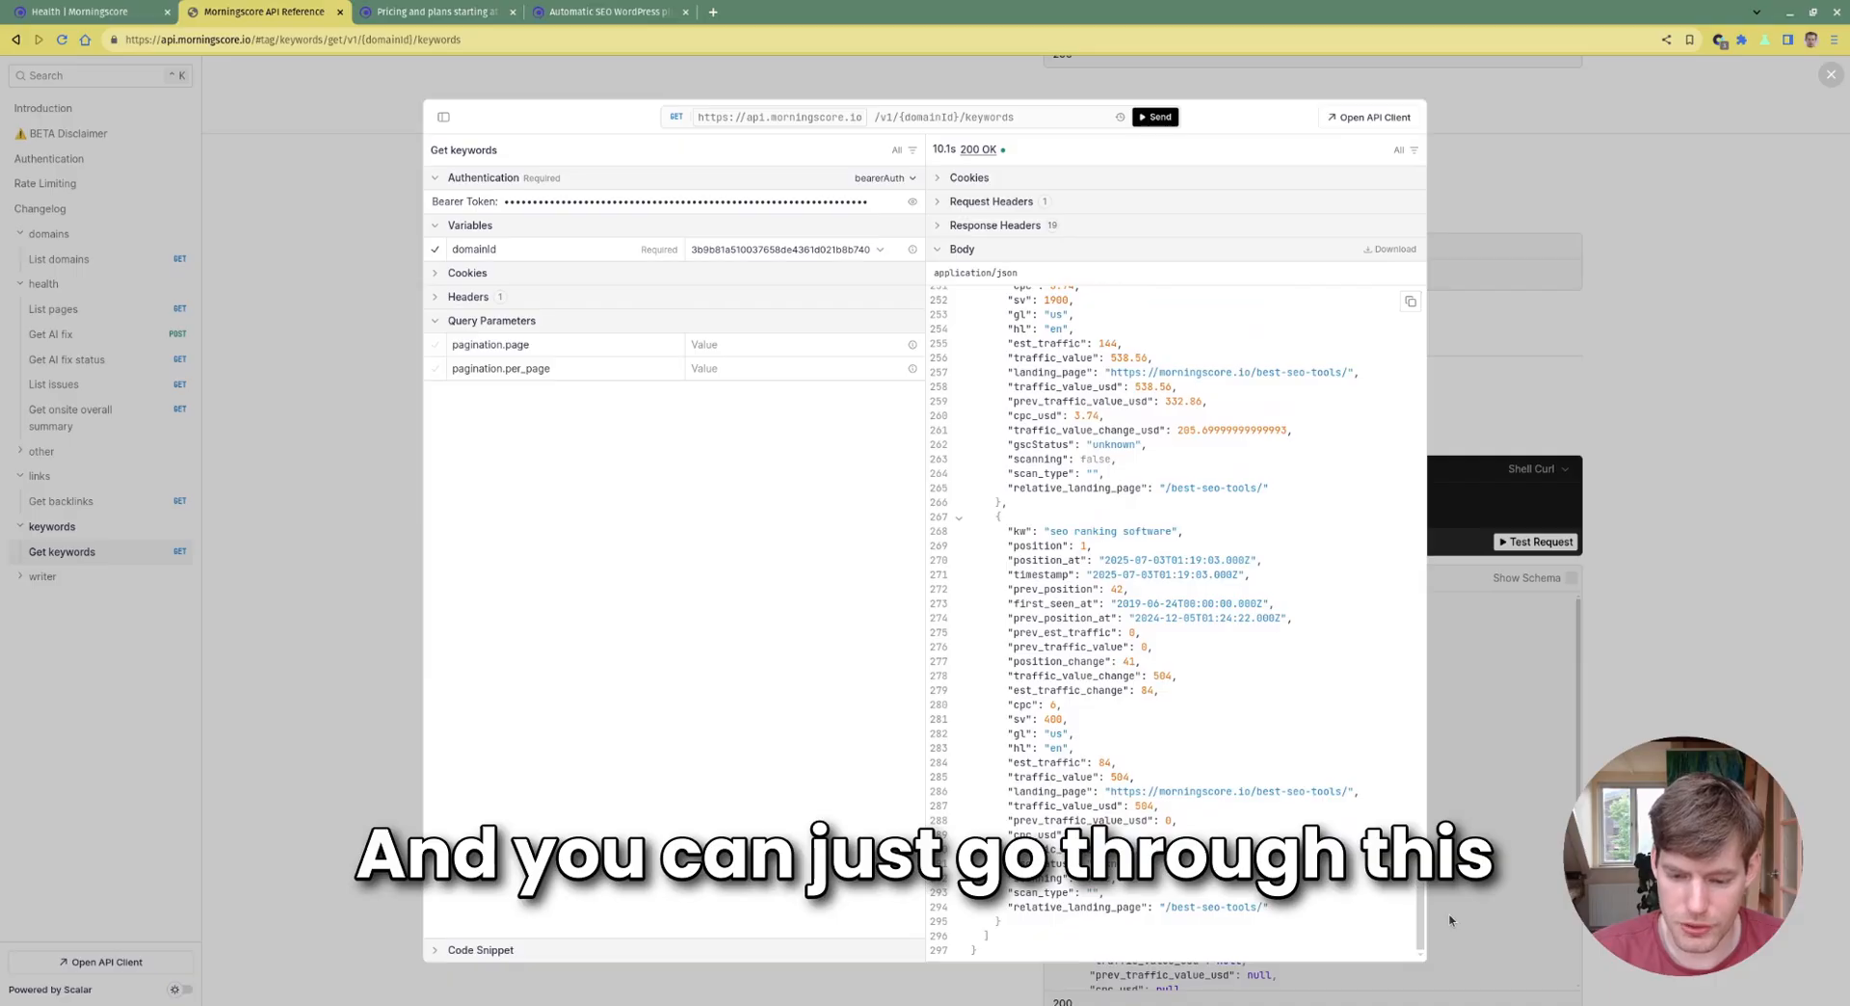
Highlight the last keyword's cpc, search volume, country, language and traffic_value_usd fields
drag(1016, 940, 1044, 599)
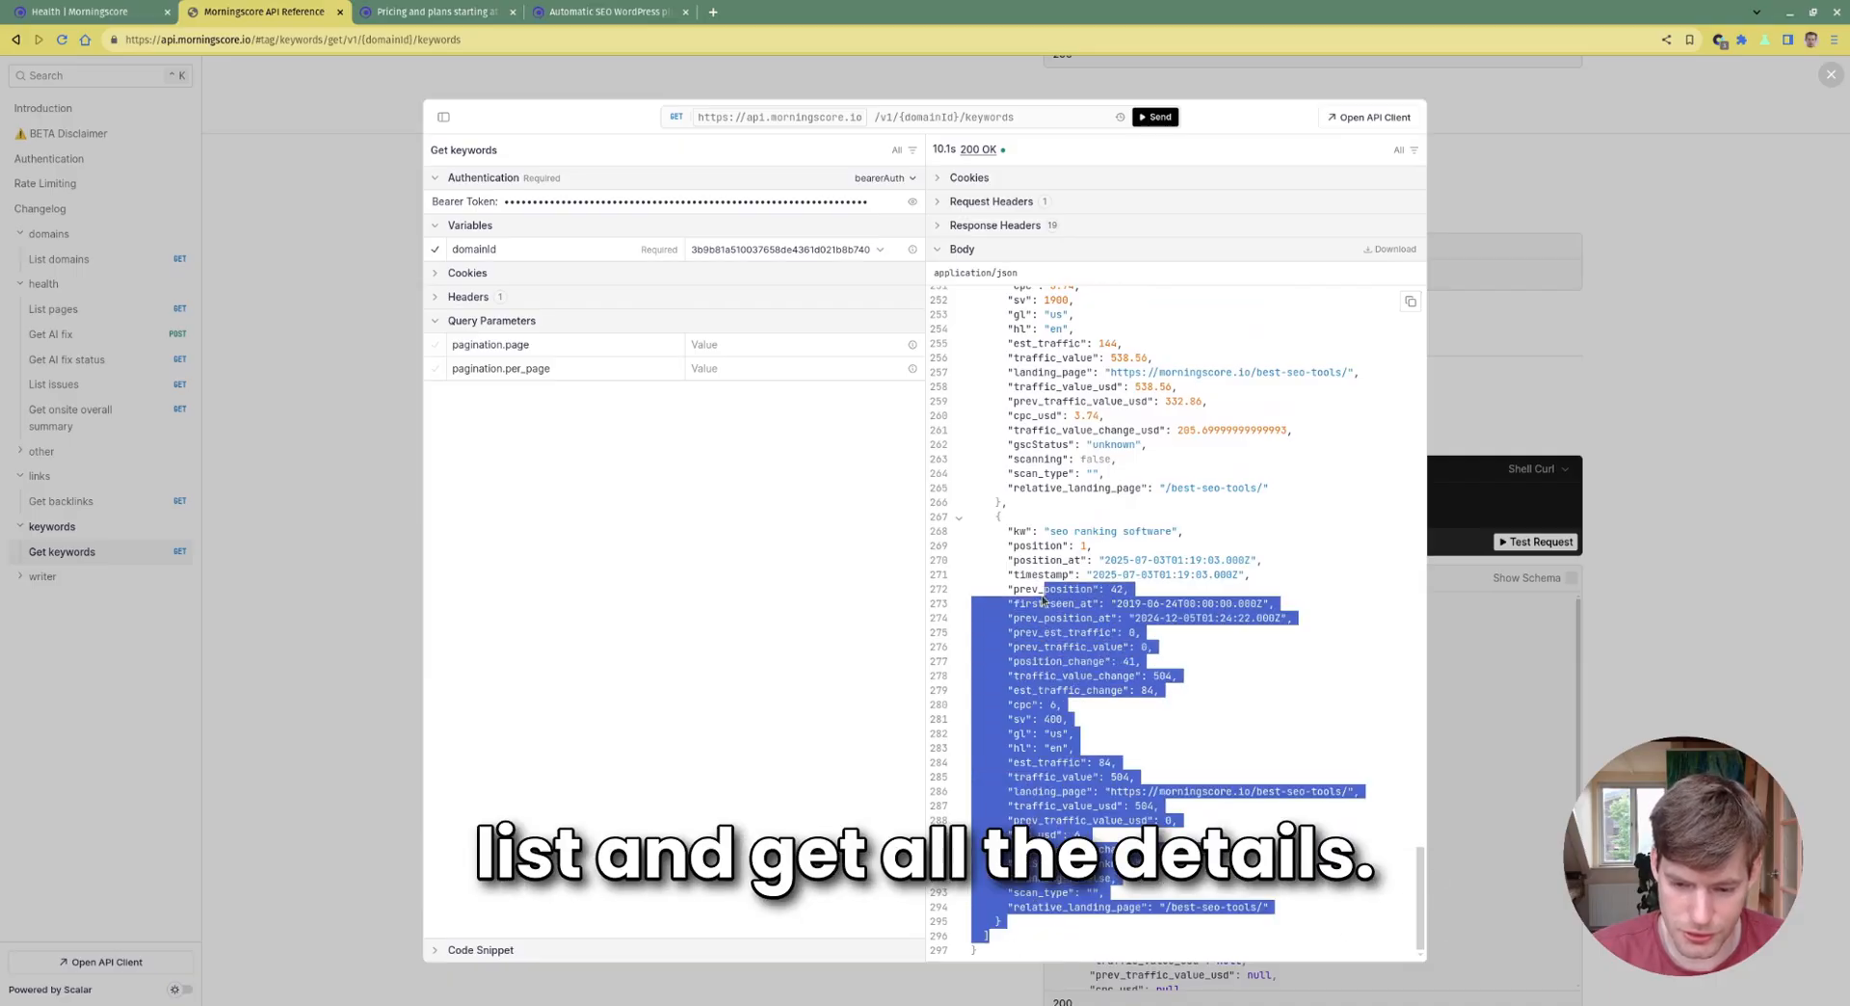
click(1003, 740)
drag(1005, 718, 975, 691)
click(1147, 727)
drag(1080, 749, 996, 777)
click(1158, 733)
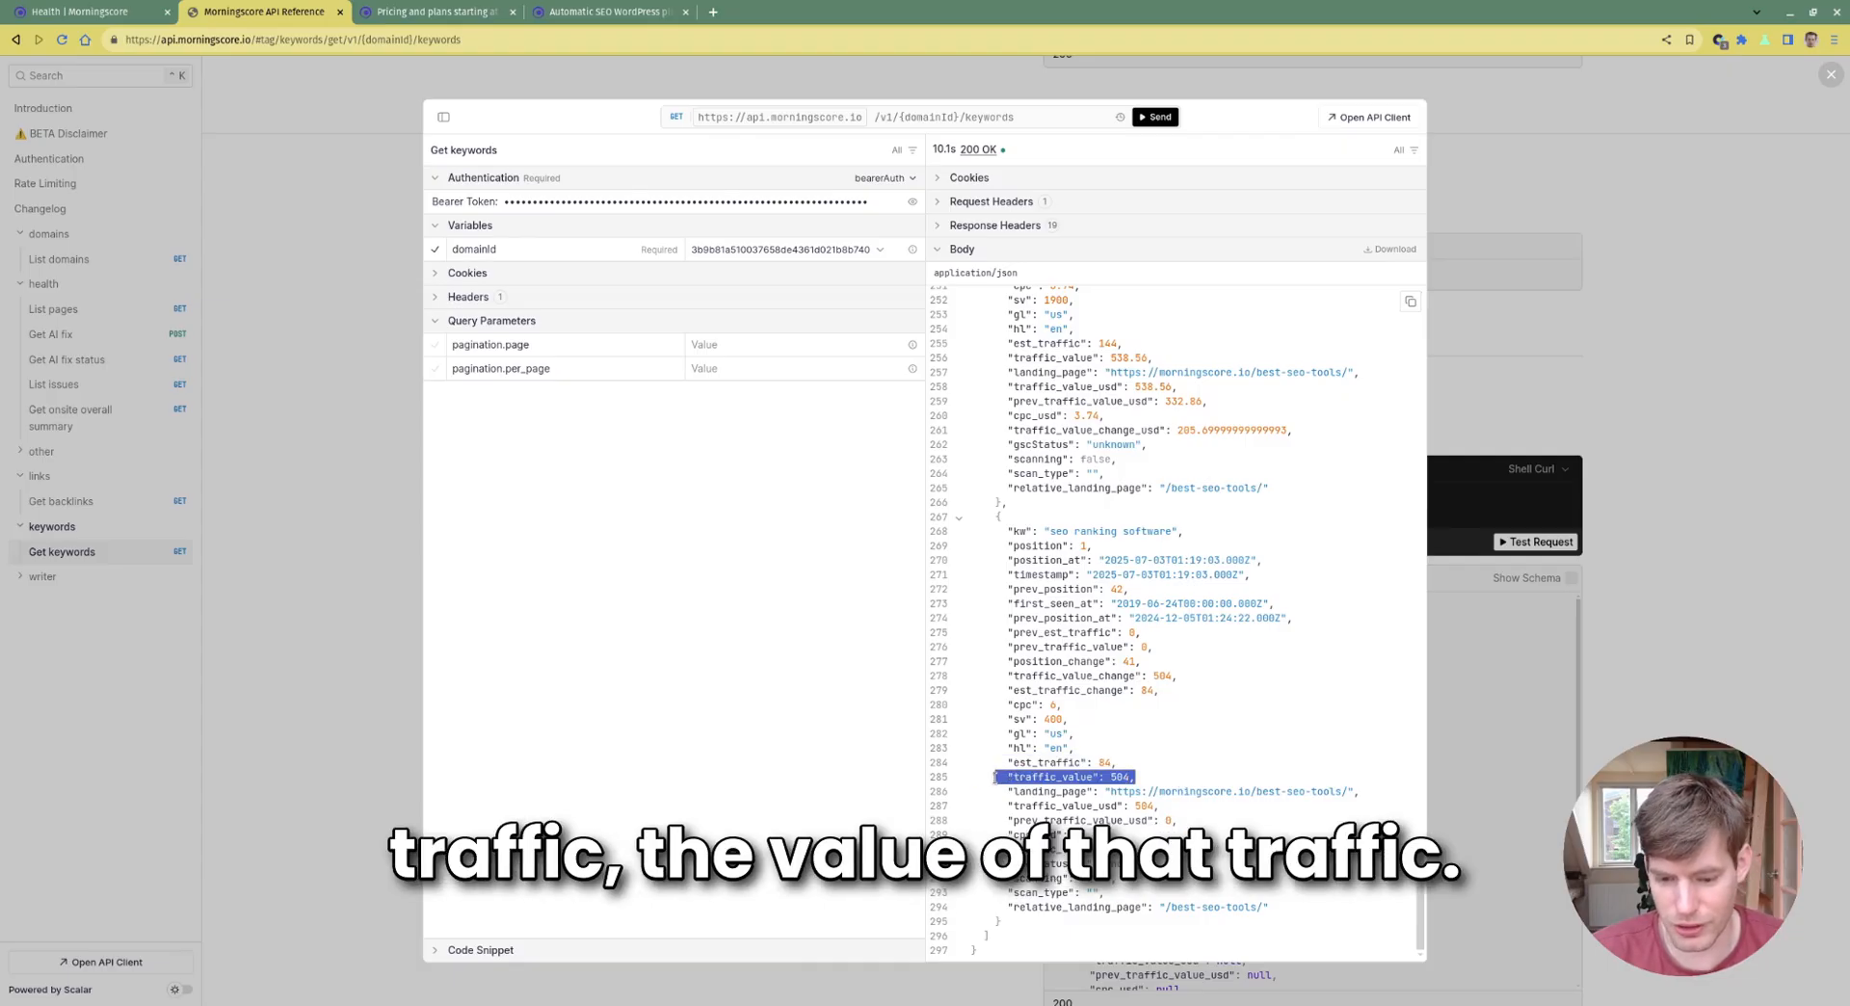
click(1071, 752)
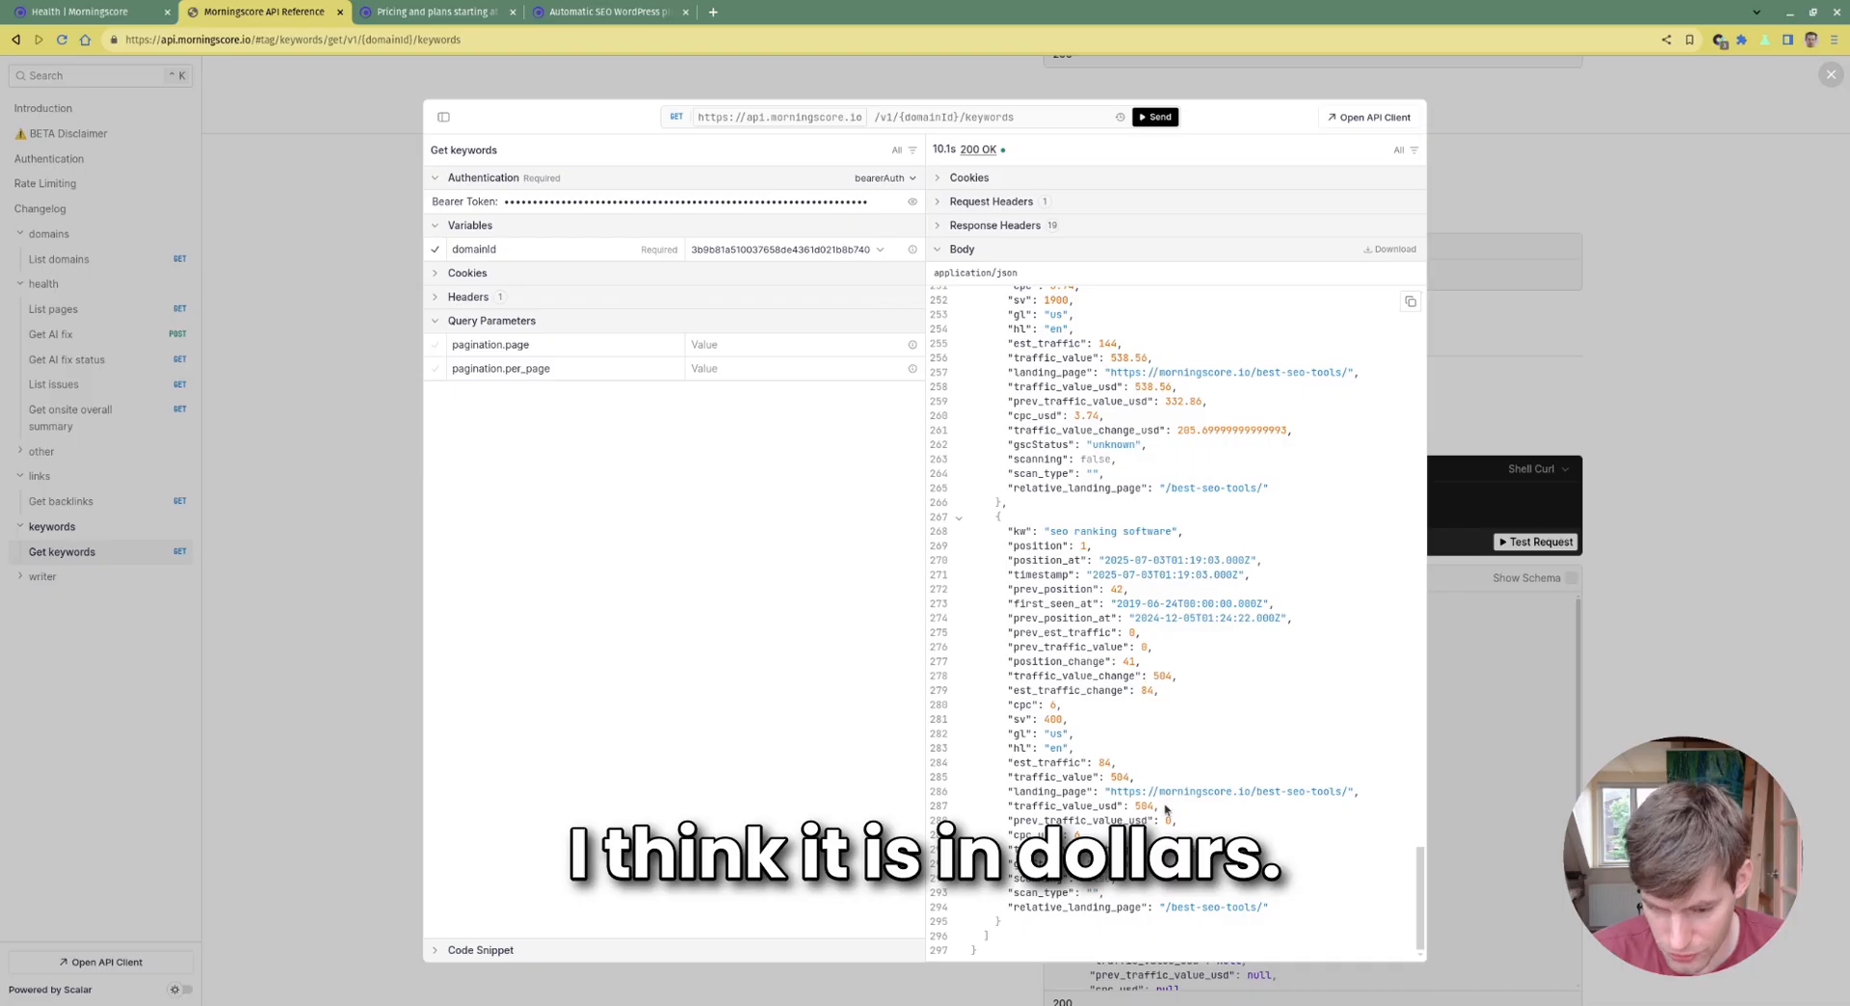
drag(1165, 810, 996, 807)
click(1198, 834)
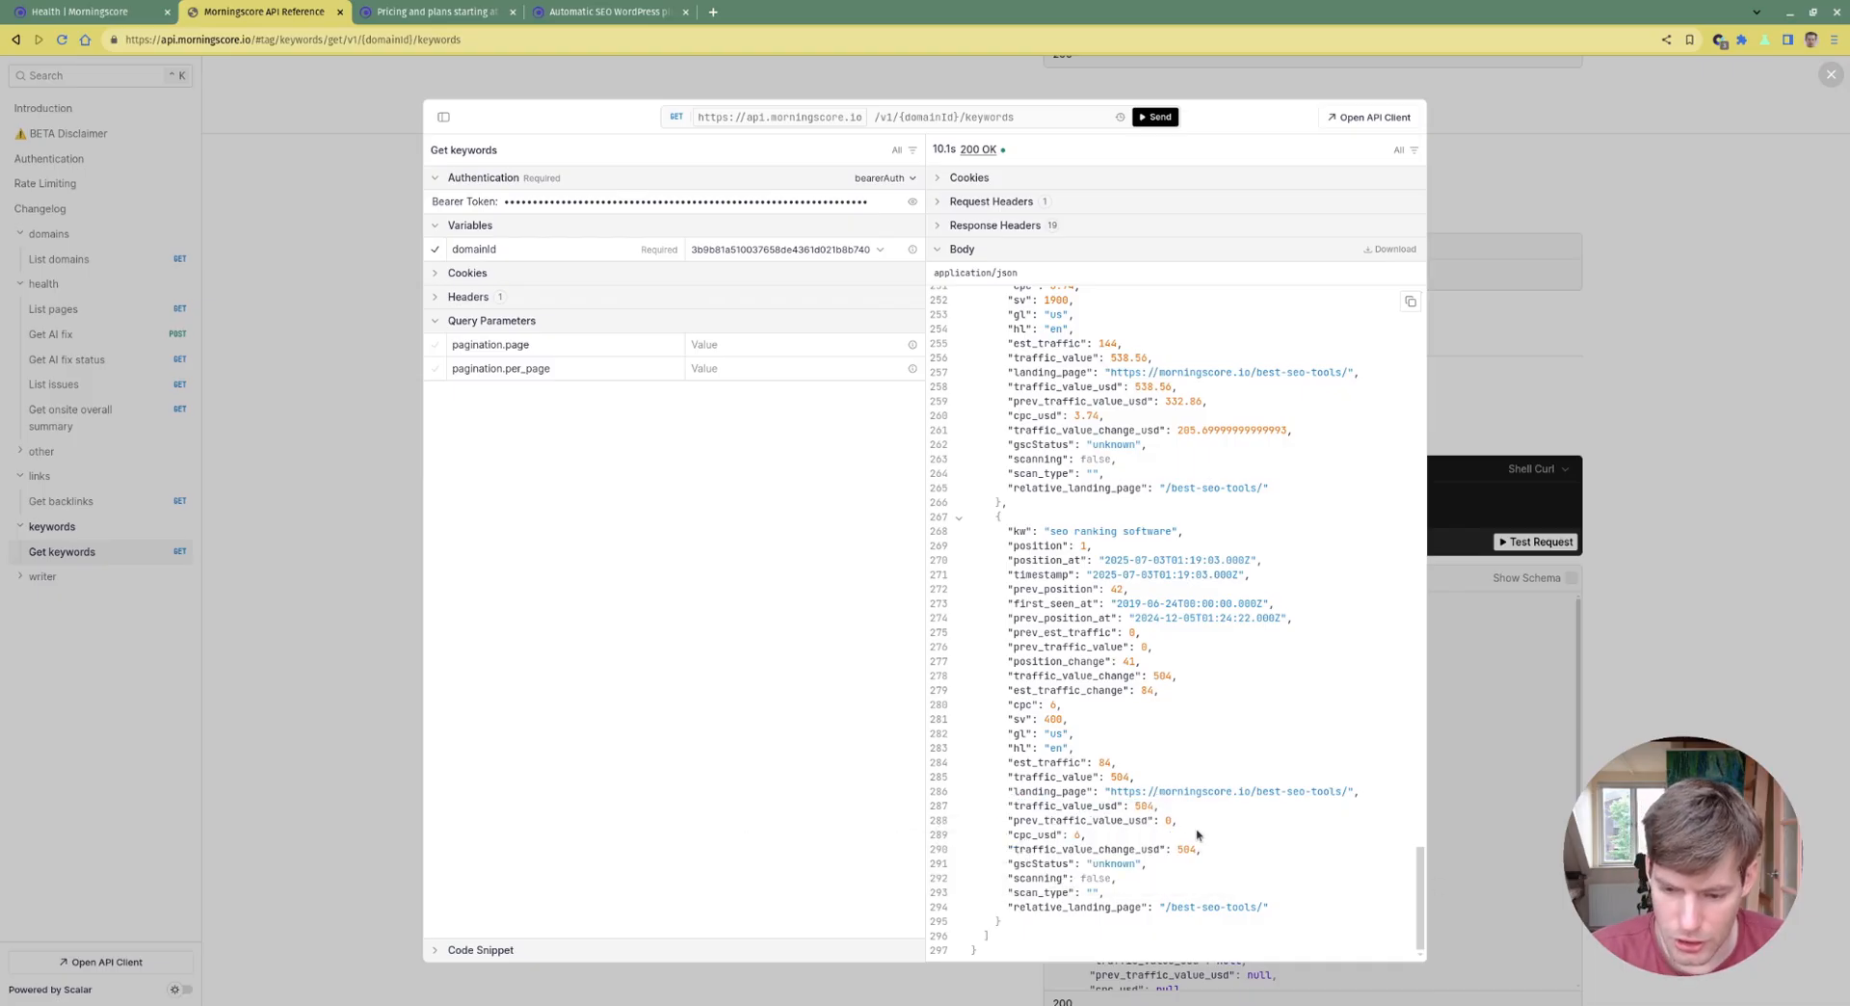
drag(1198, 835, 1227, 883)
click(1226, 883)
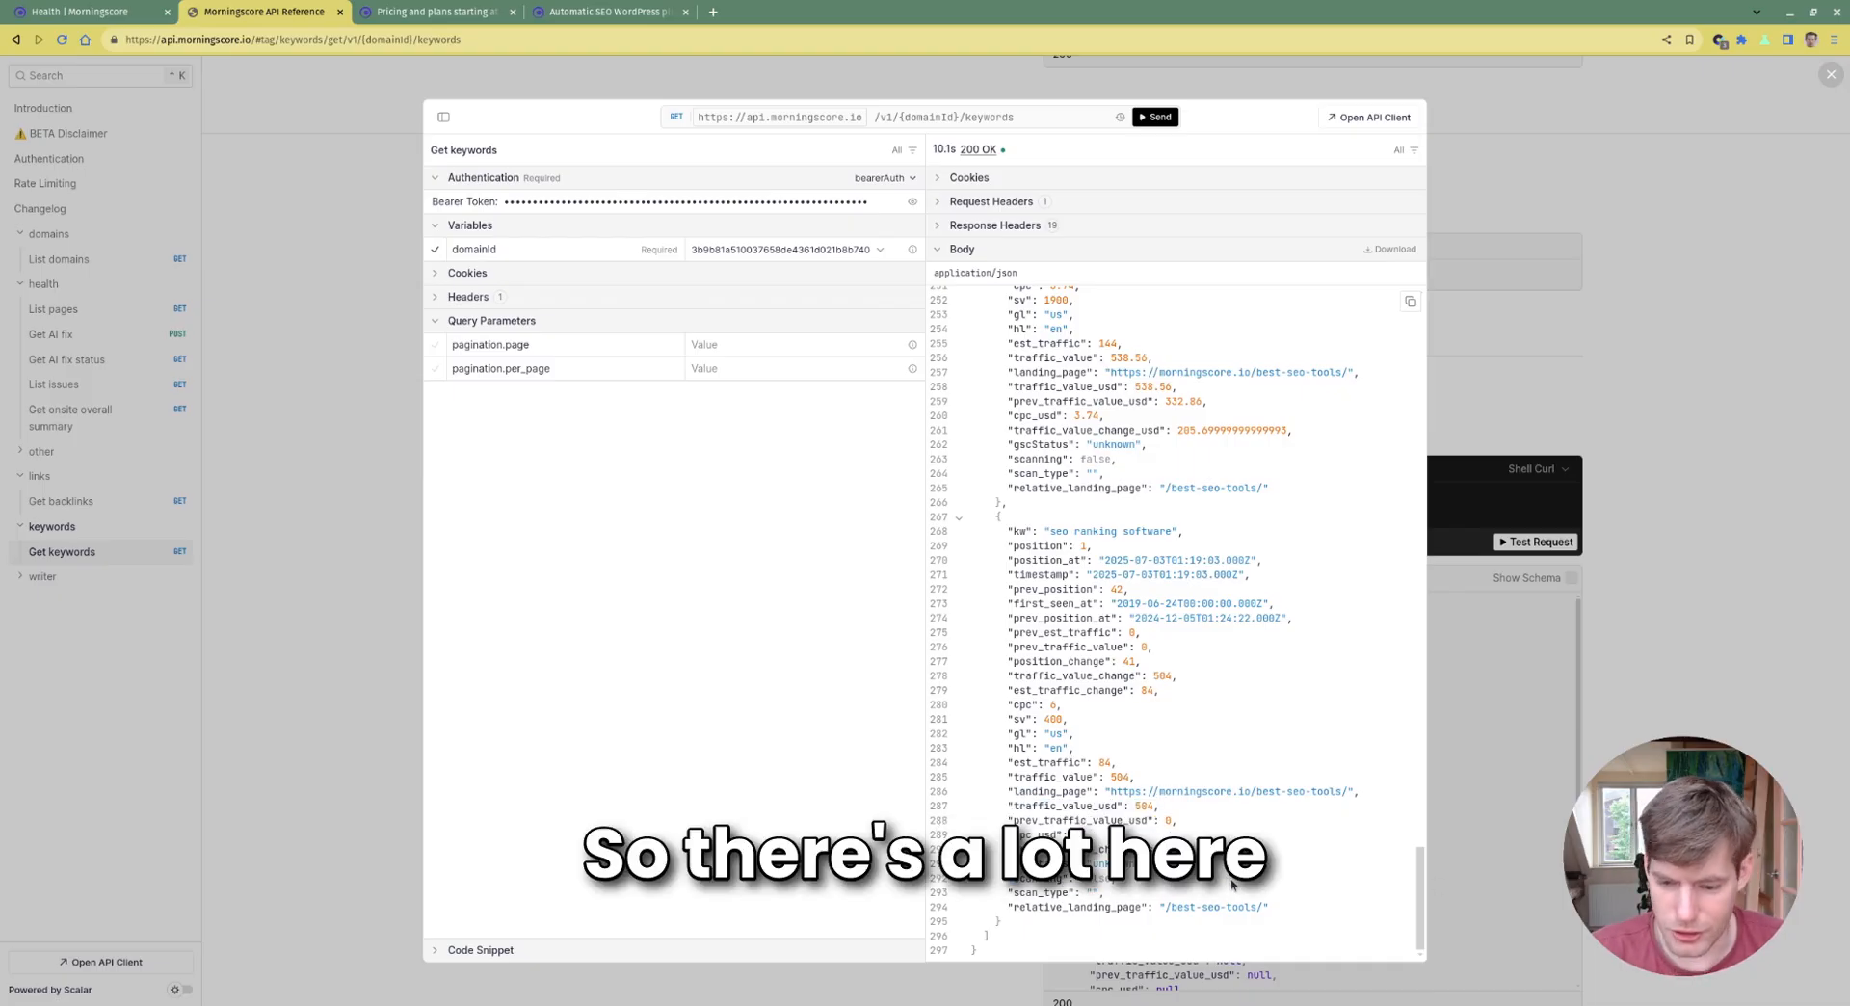
Highlight the Generate an article section, then scroll to List articles and Get an article
scroll(826, 562, down, 2)
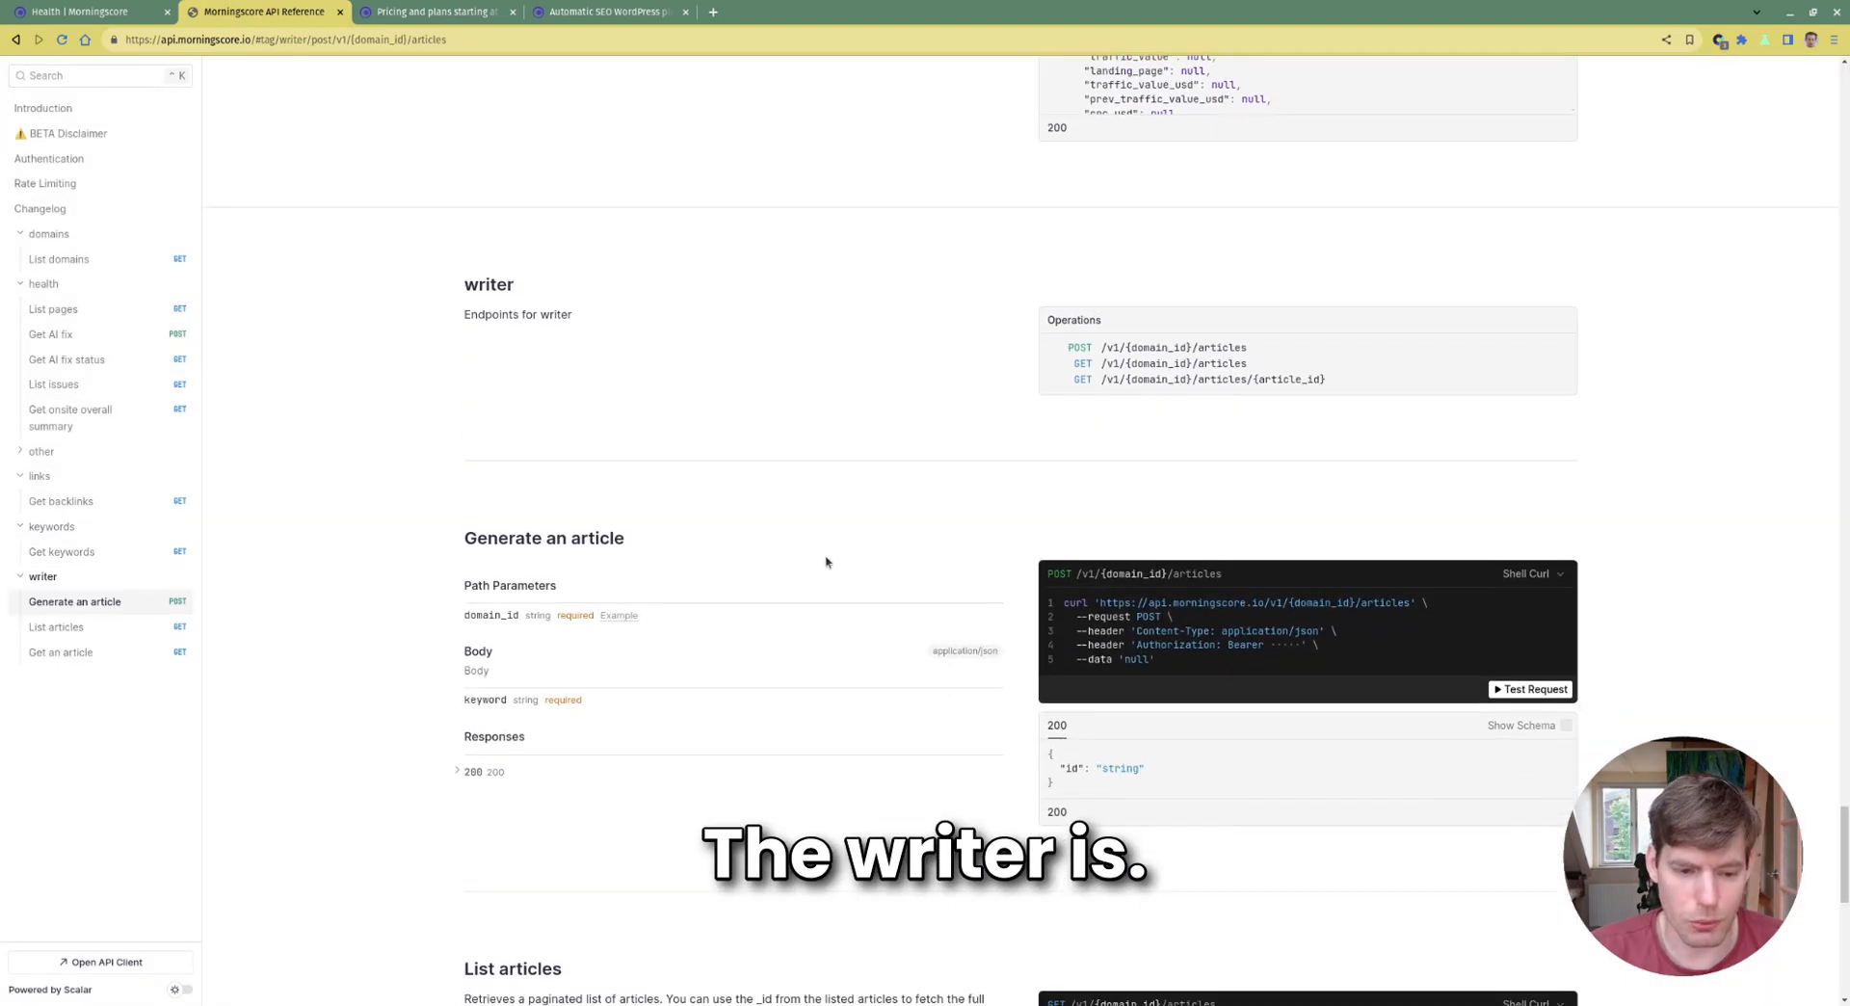
scroll(979, 443, down, 3)
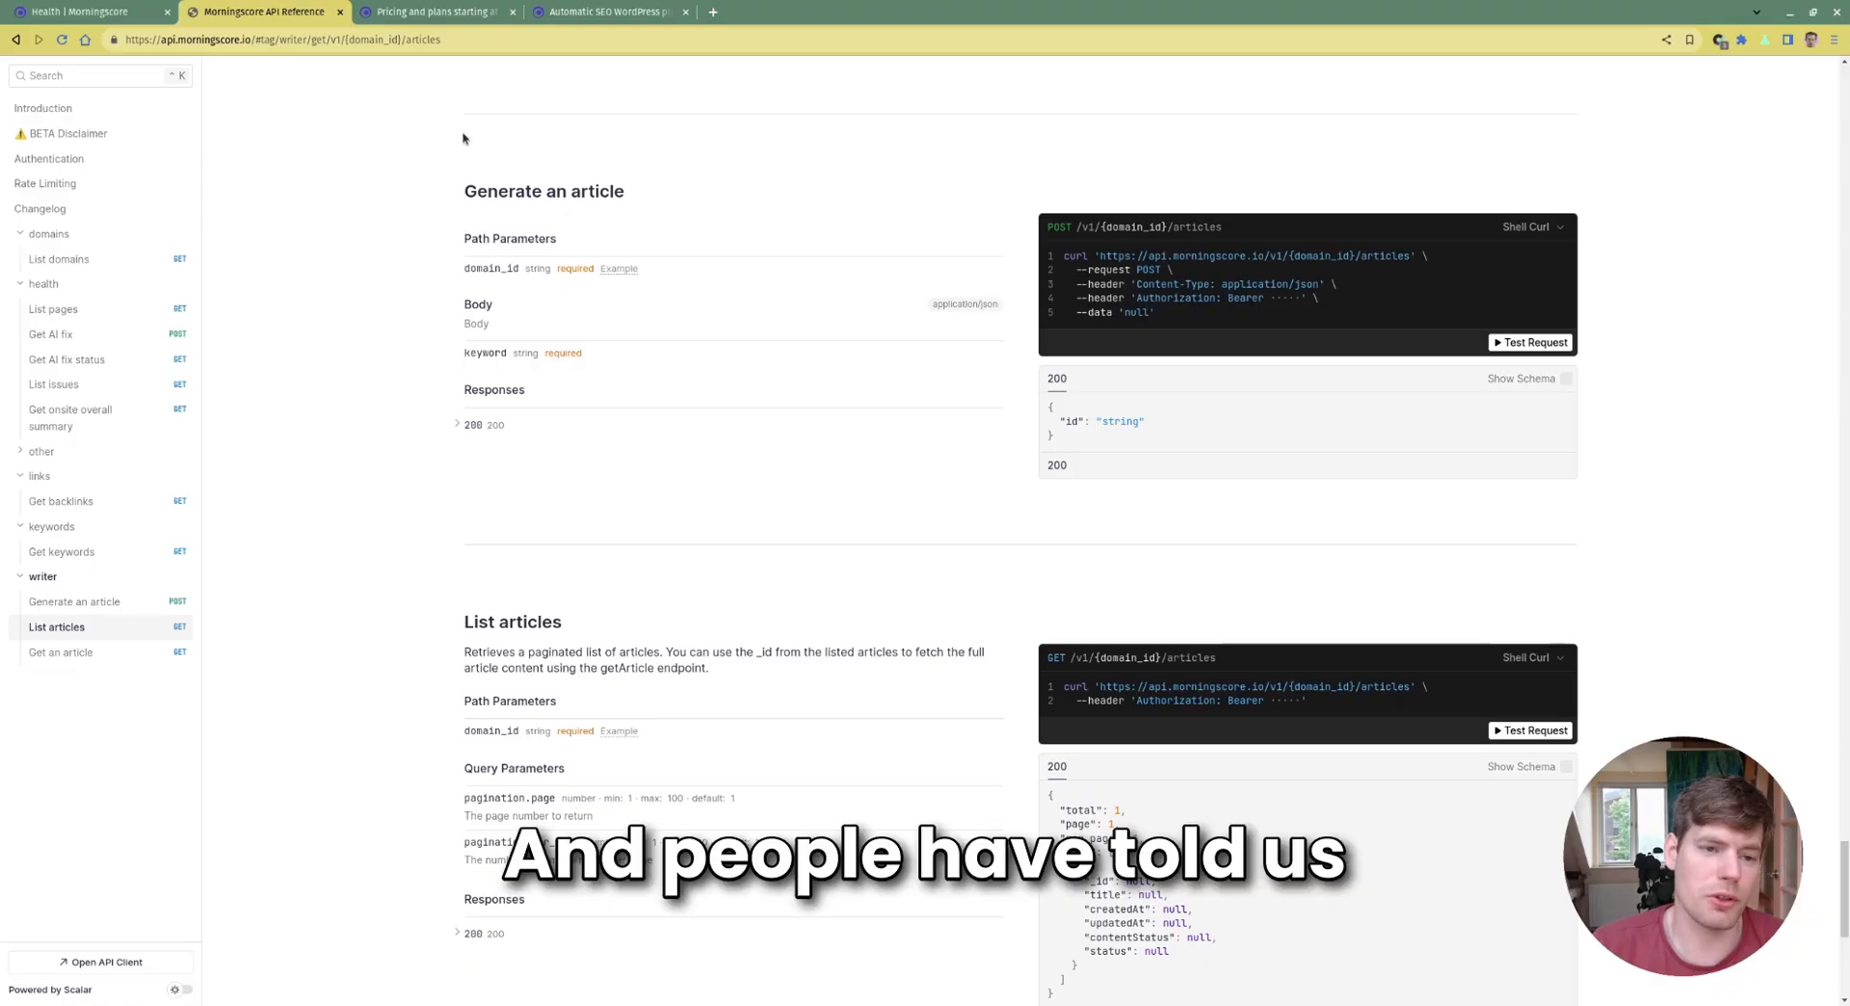
drag(460, 153, 1161, 497)
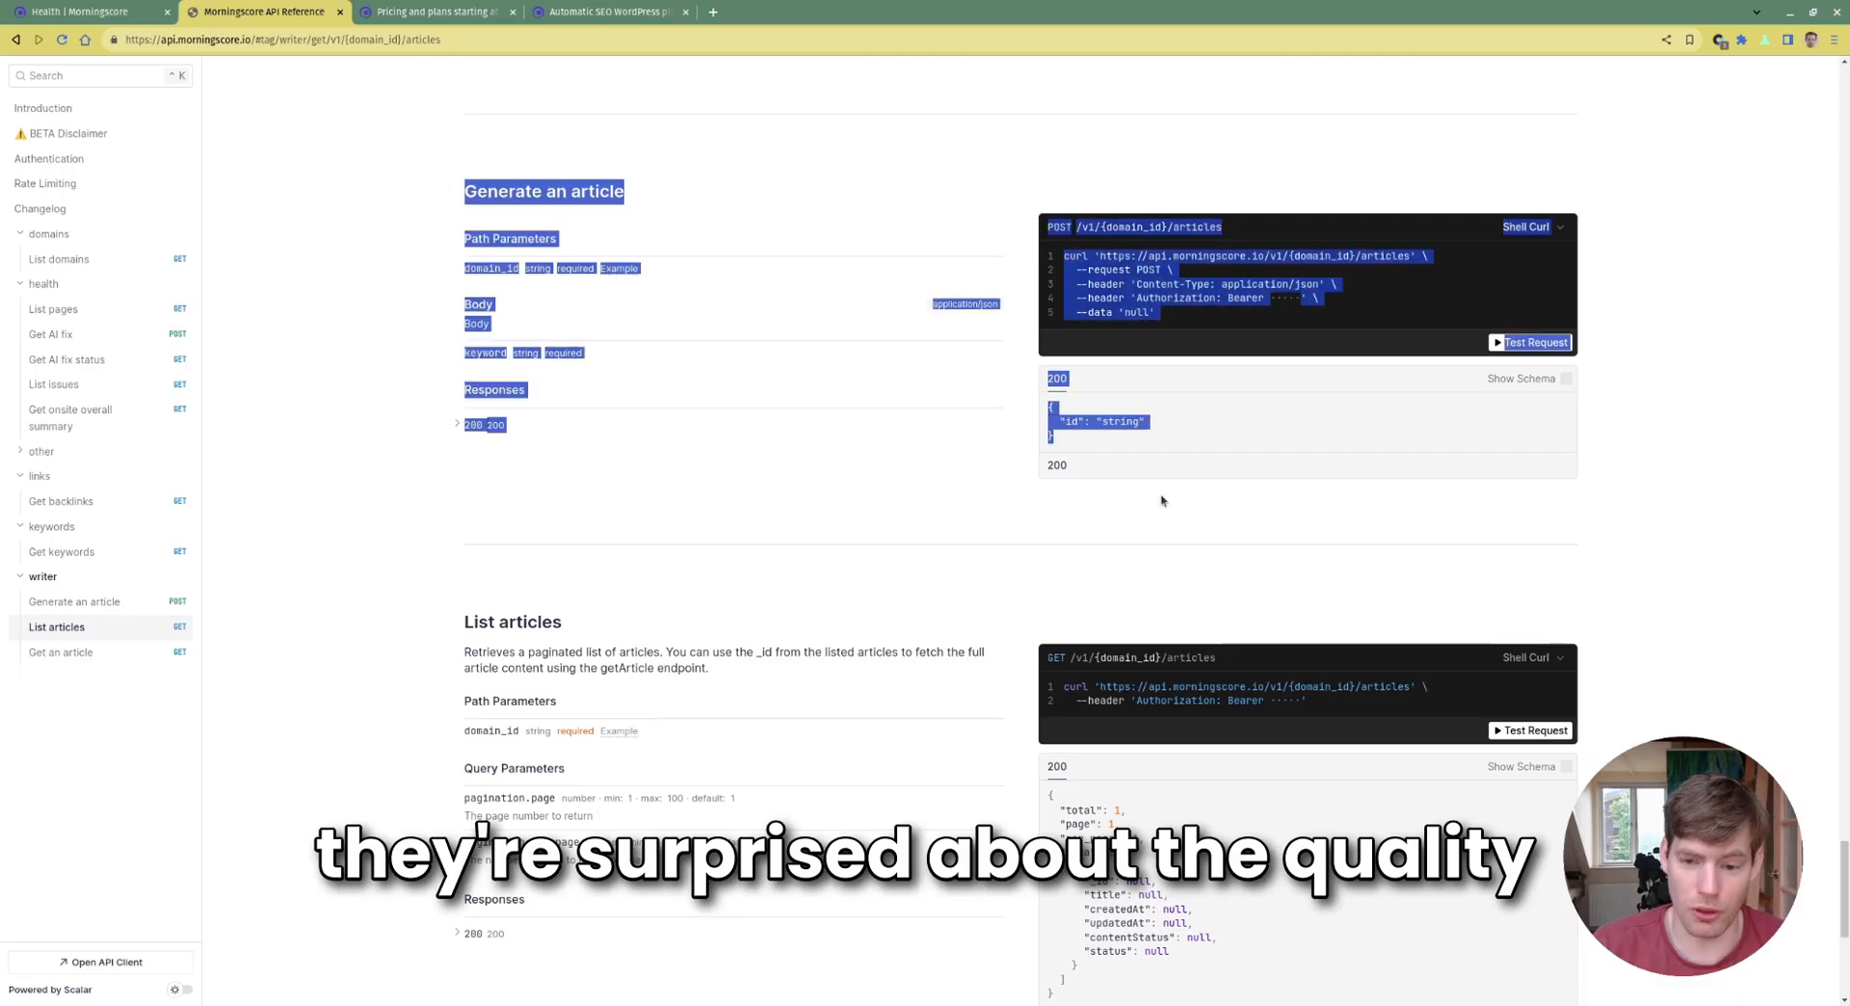
click(1205, 528)
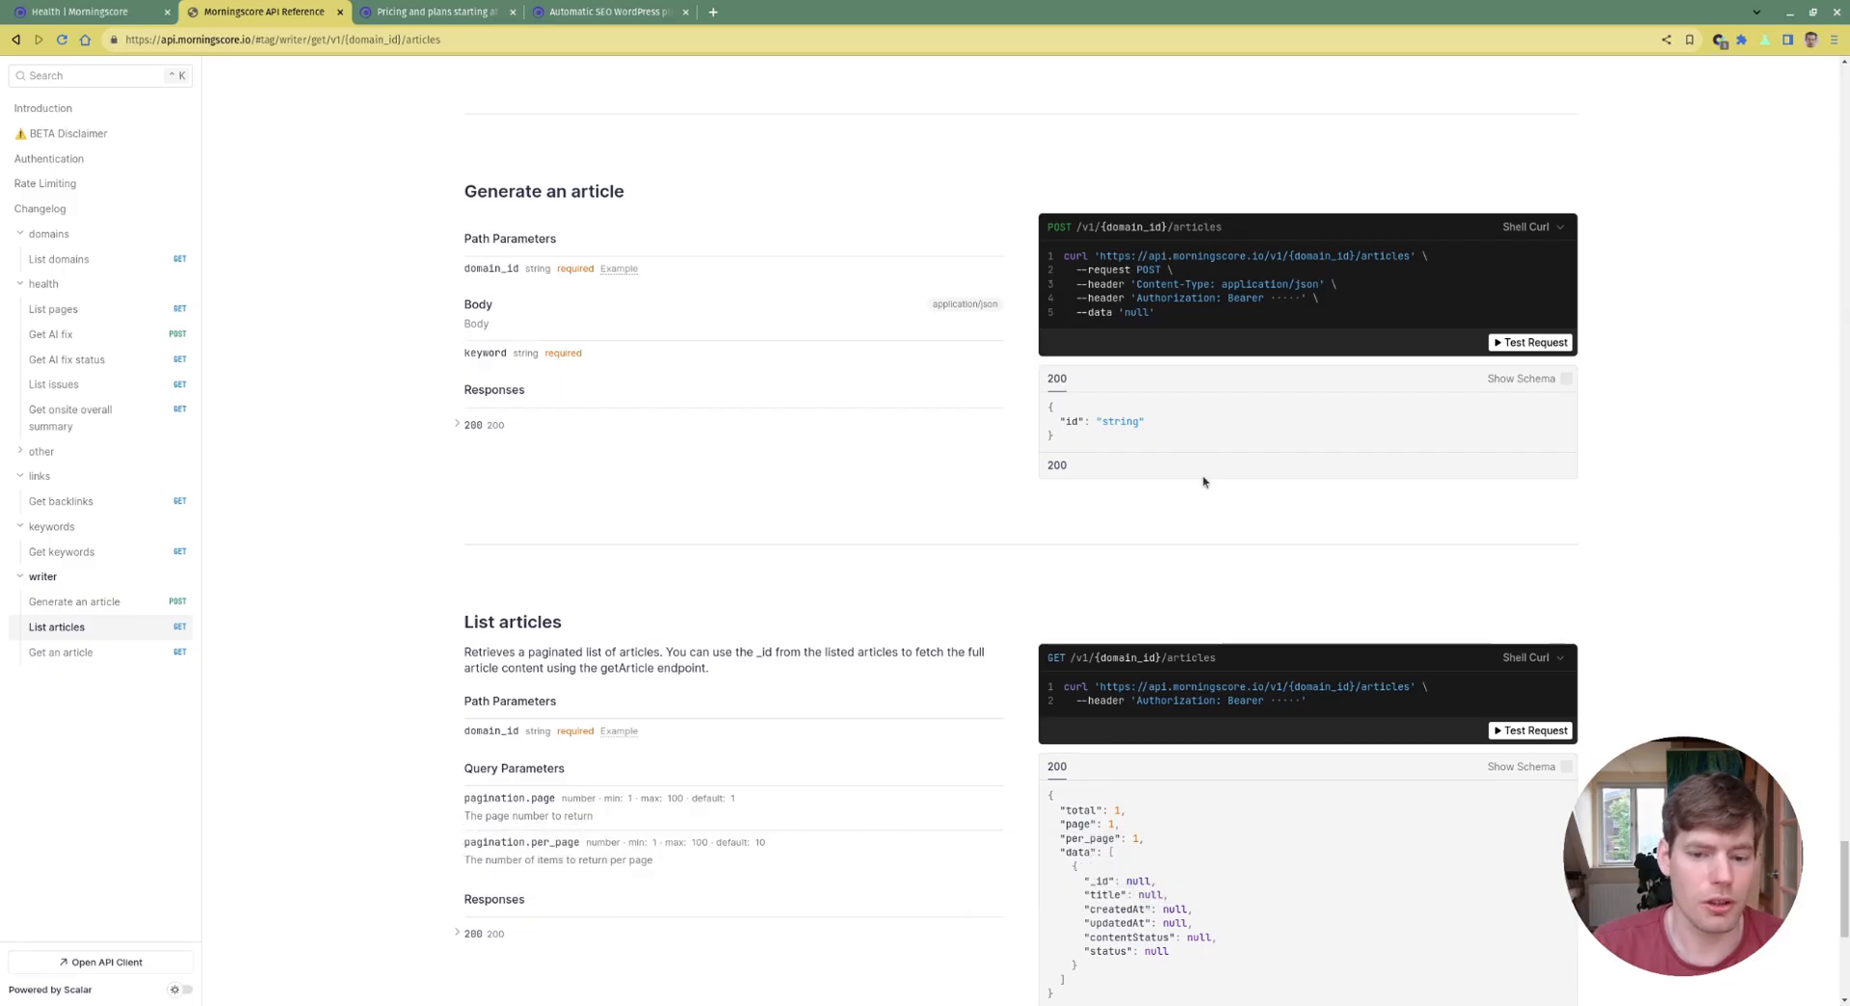
drag(425, 177, 1214, 410)
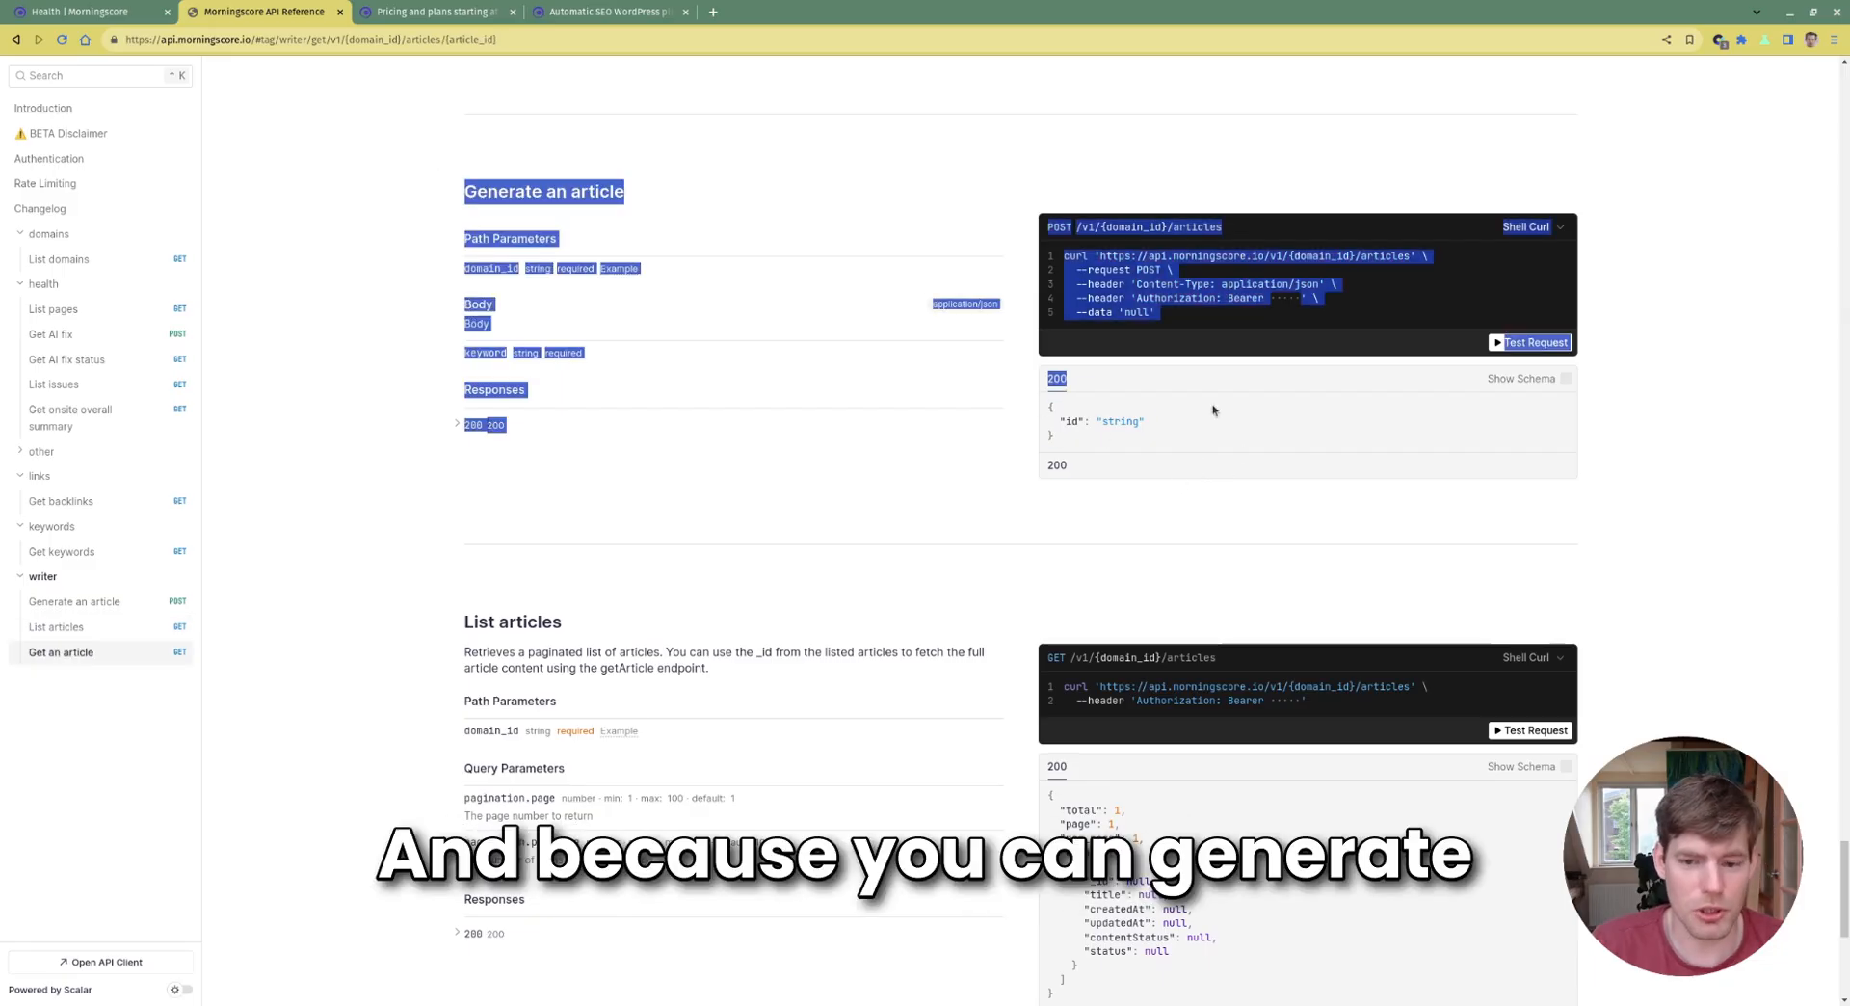
click(1253, 482)
scroll(1166, 250, down, 4)
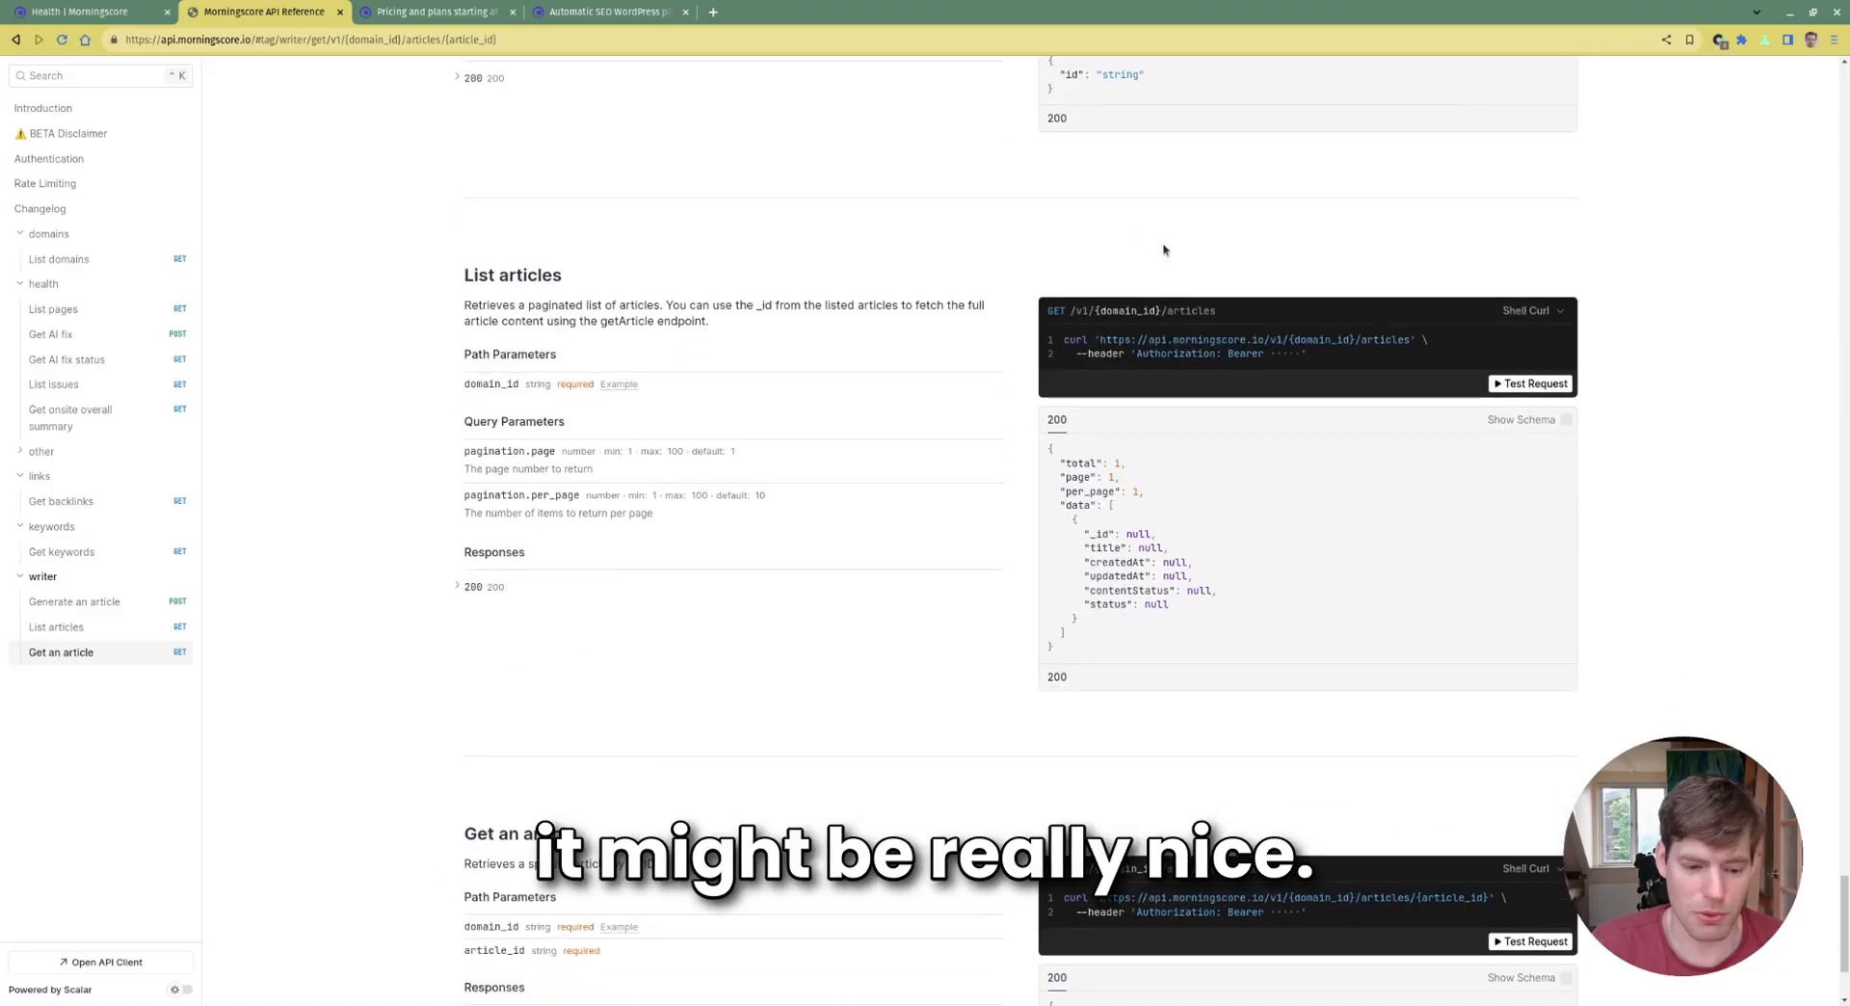
scroll(1165, 248, down, 2)
scroll(803, 241, down, 1)
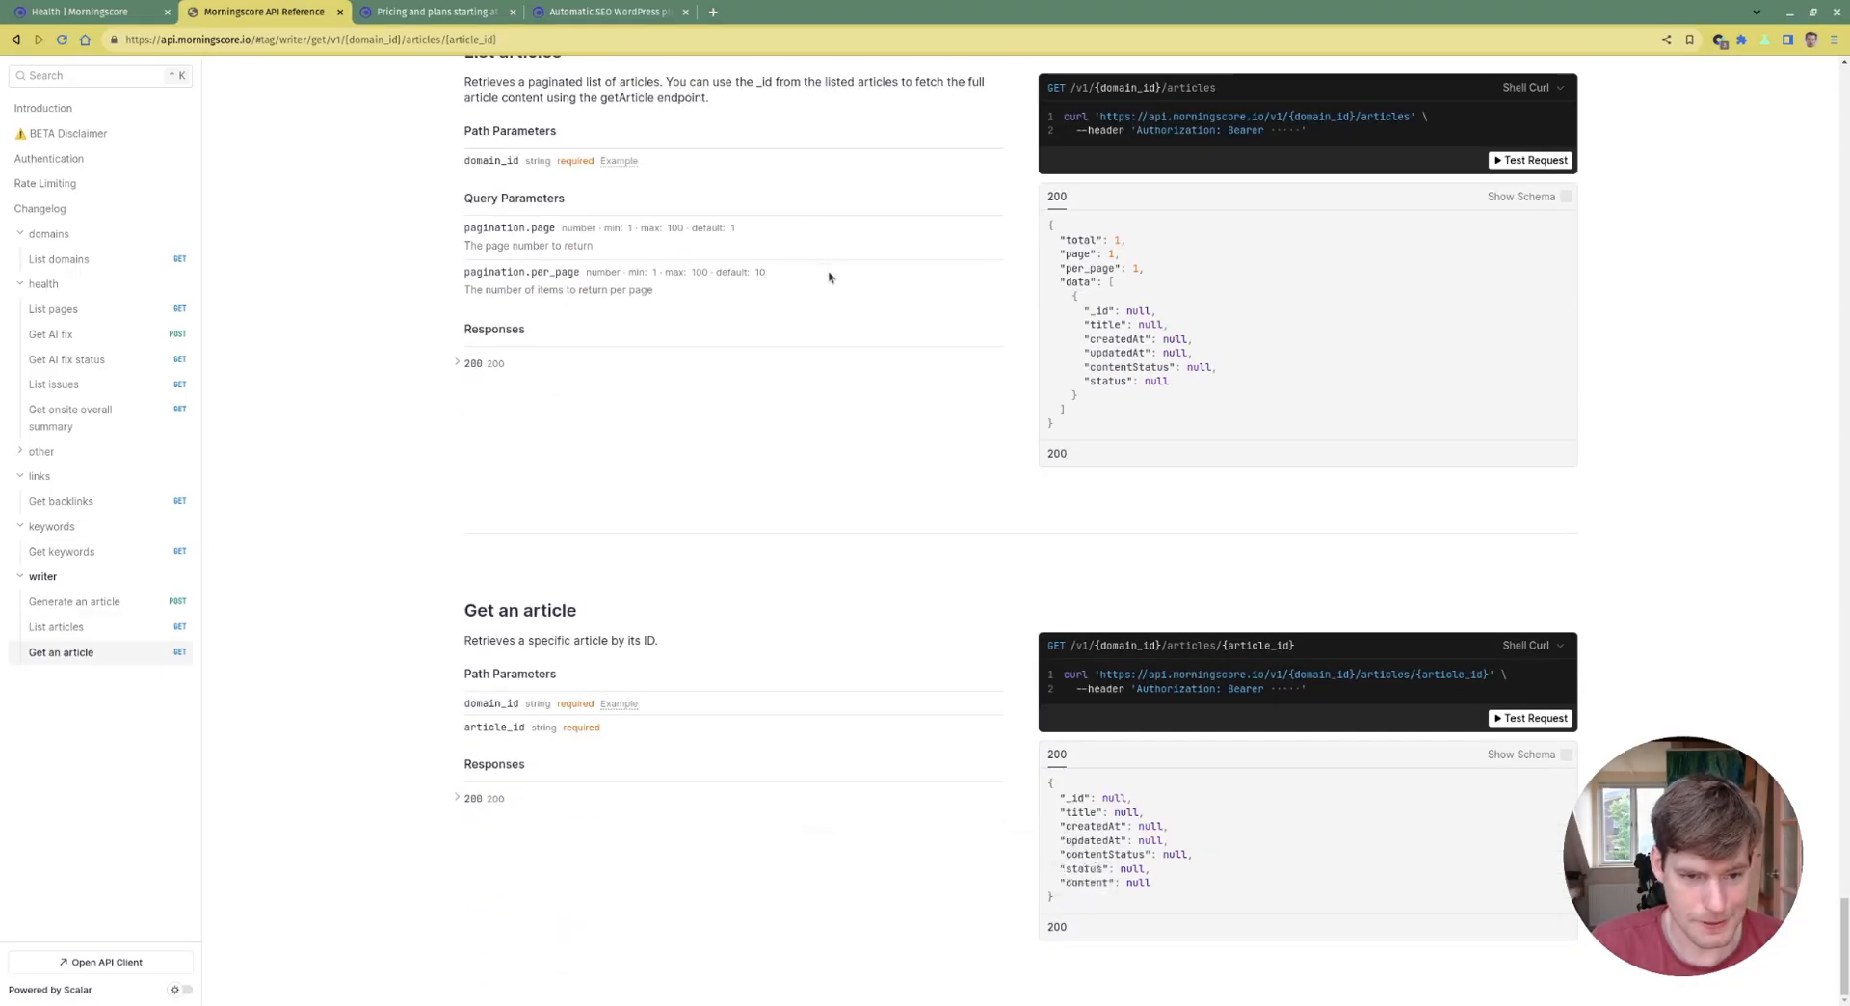
scroll(829, 284, up, 1)
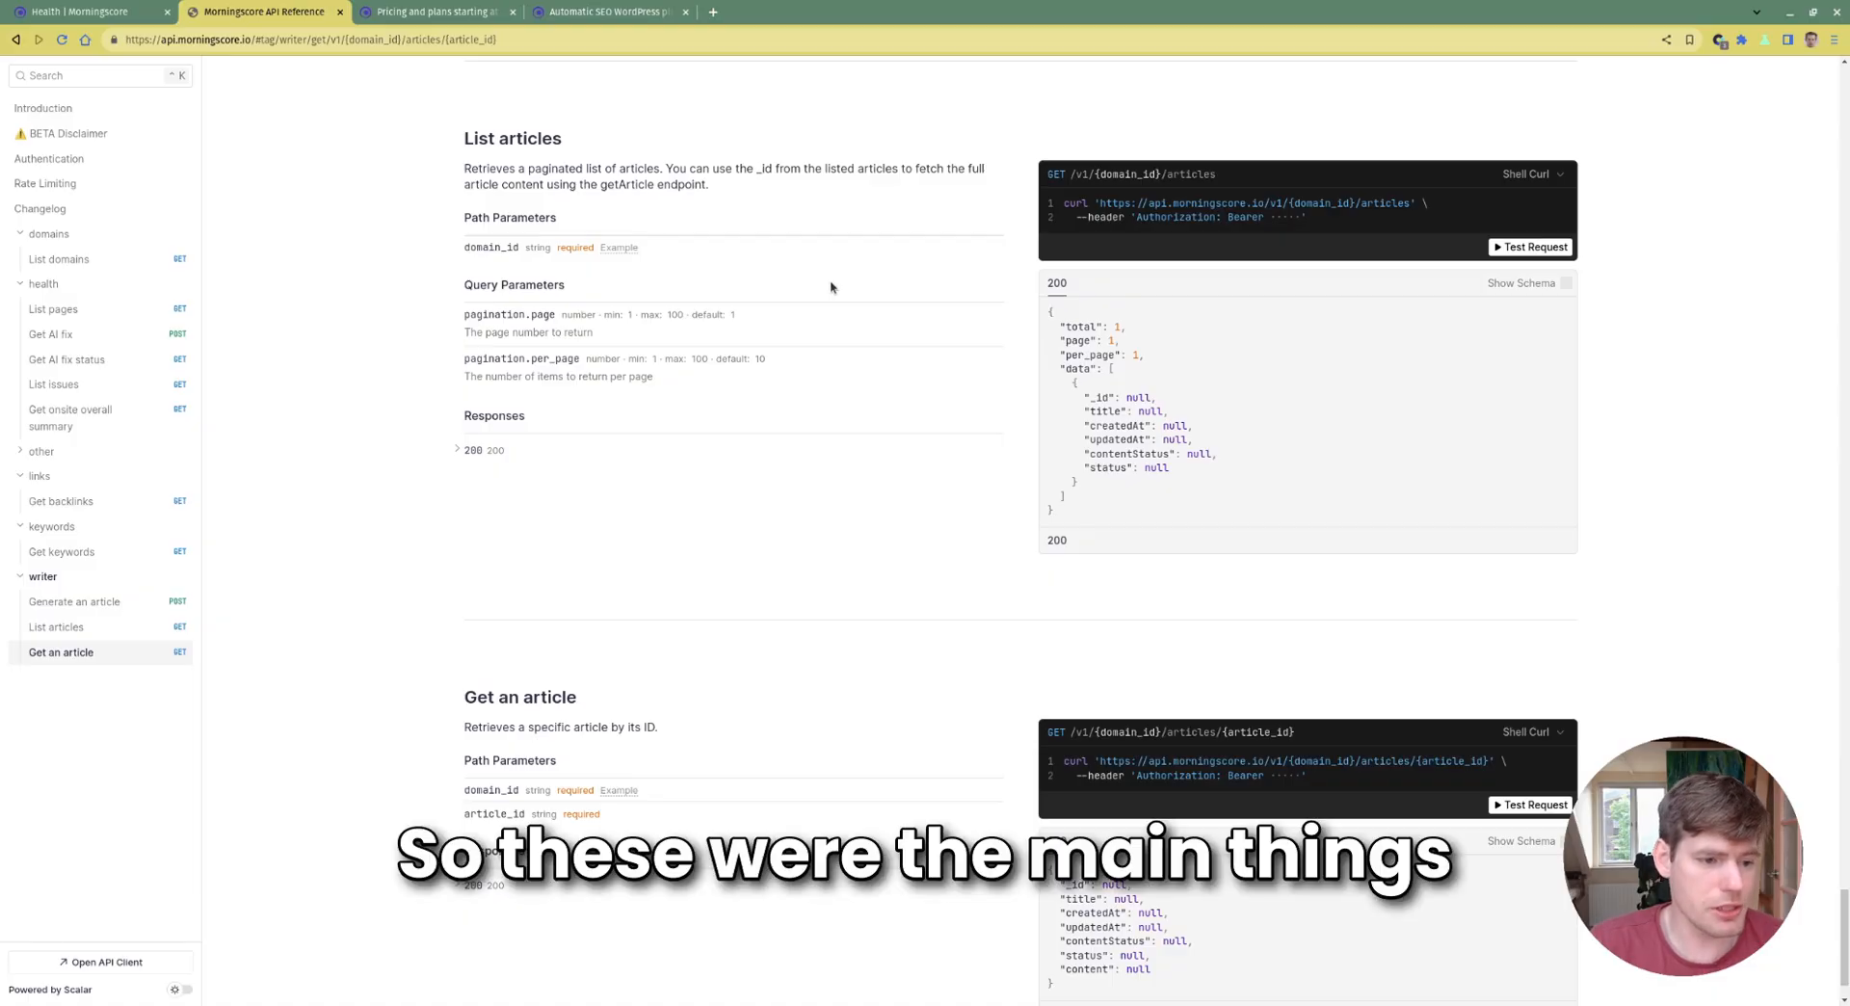
scroll(872, 337, up, 1)
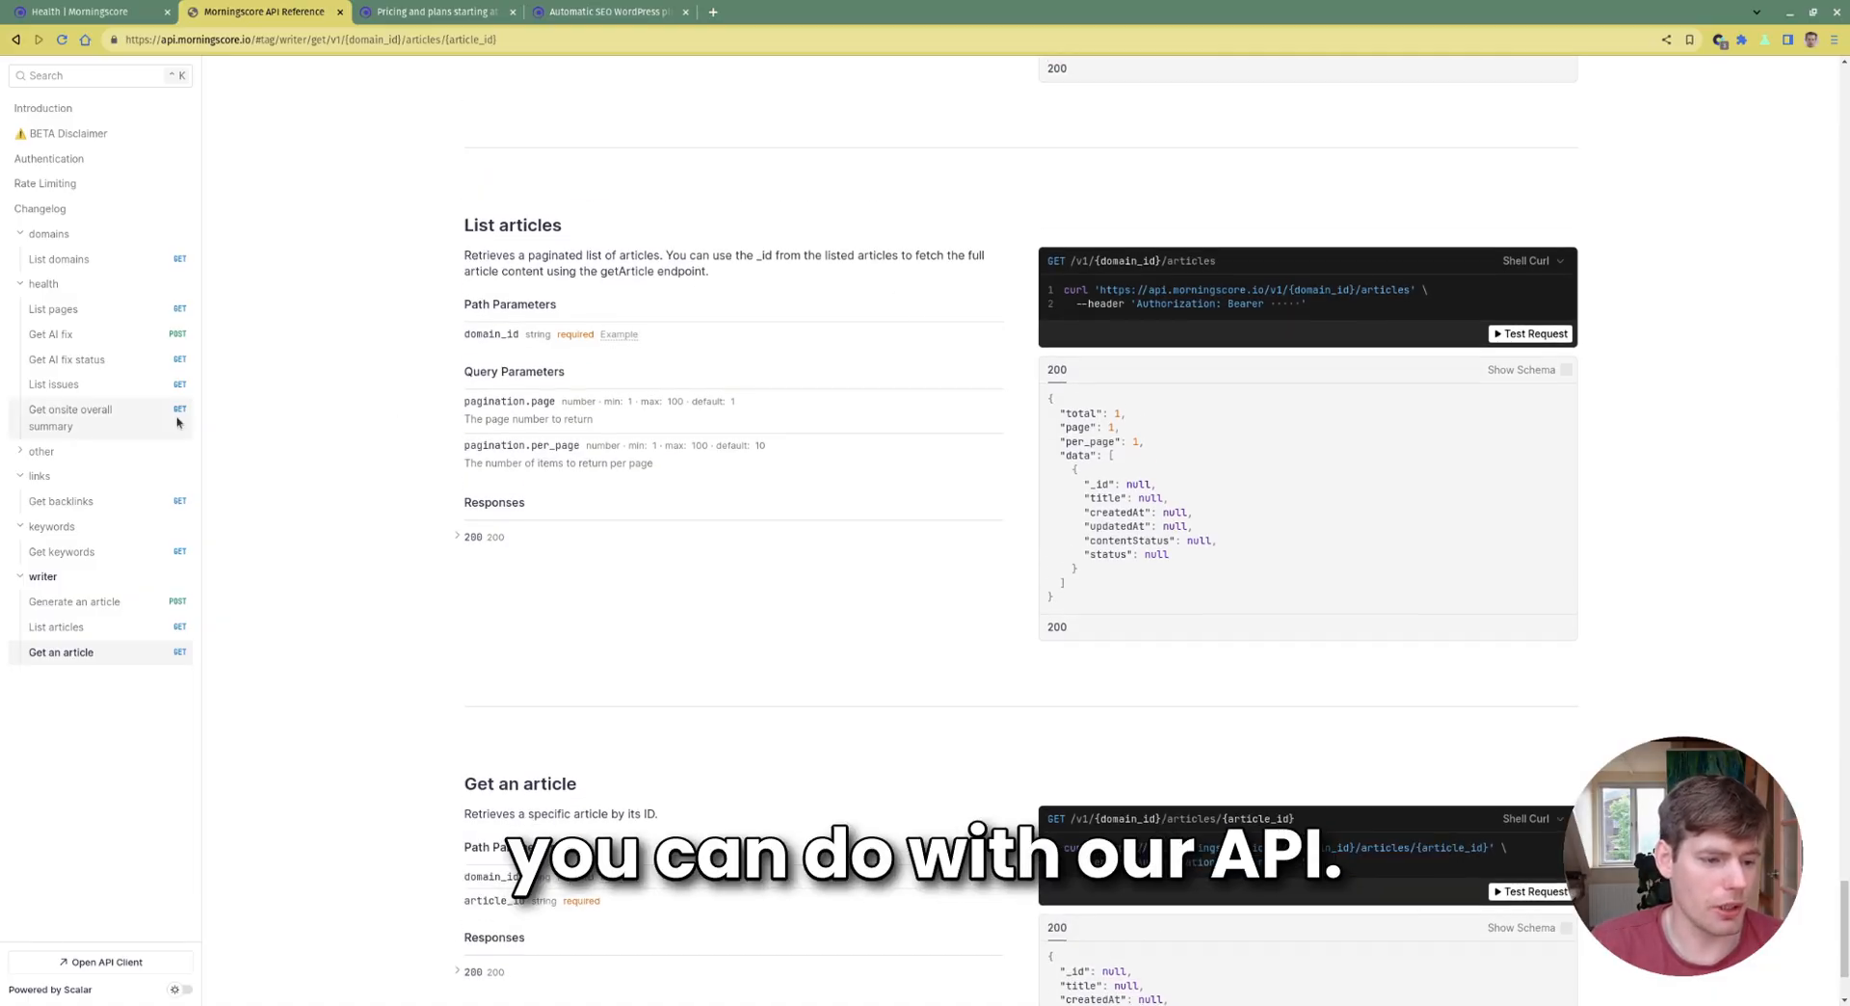
Under 'other', open Get credits status and usage and reveal all credit_type values
click(41, 452)
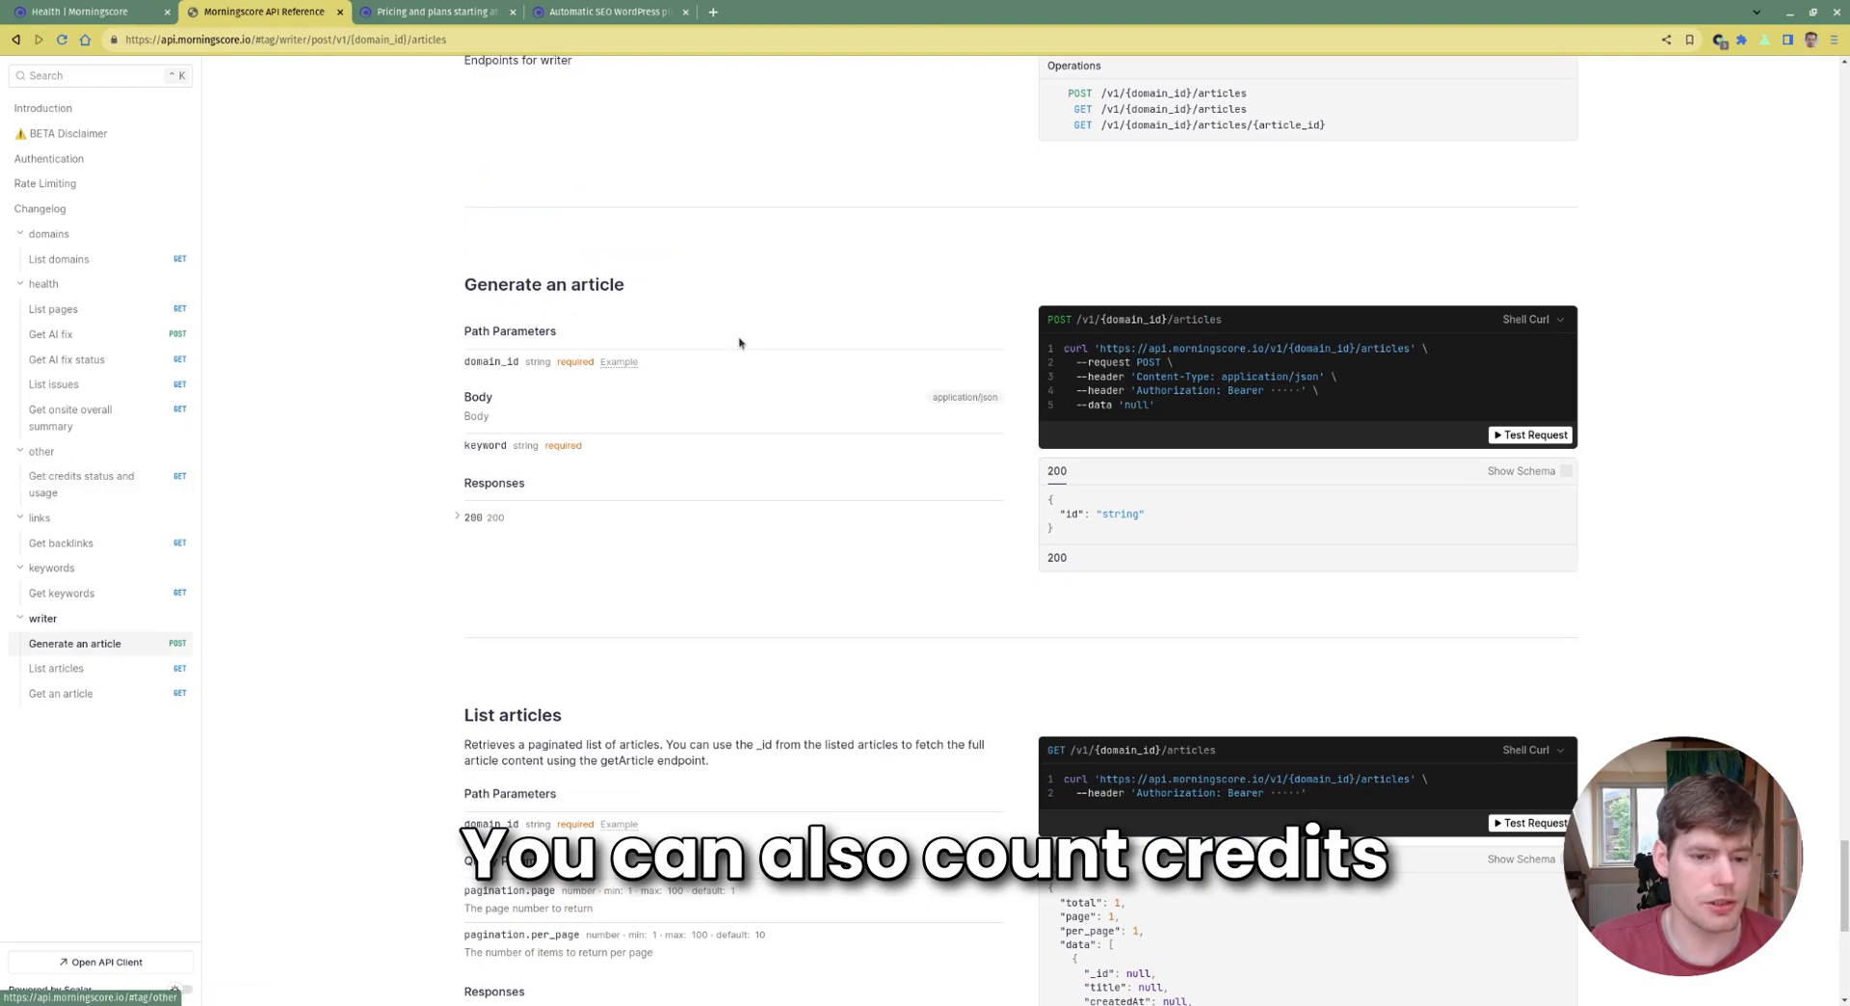
click(101, 485)
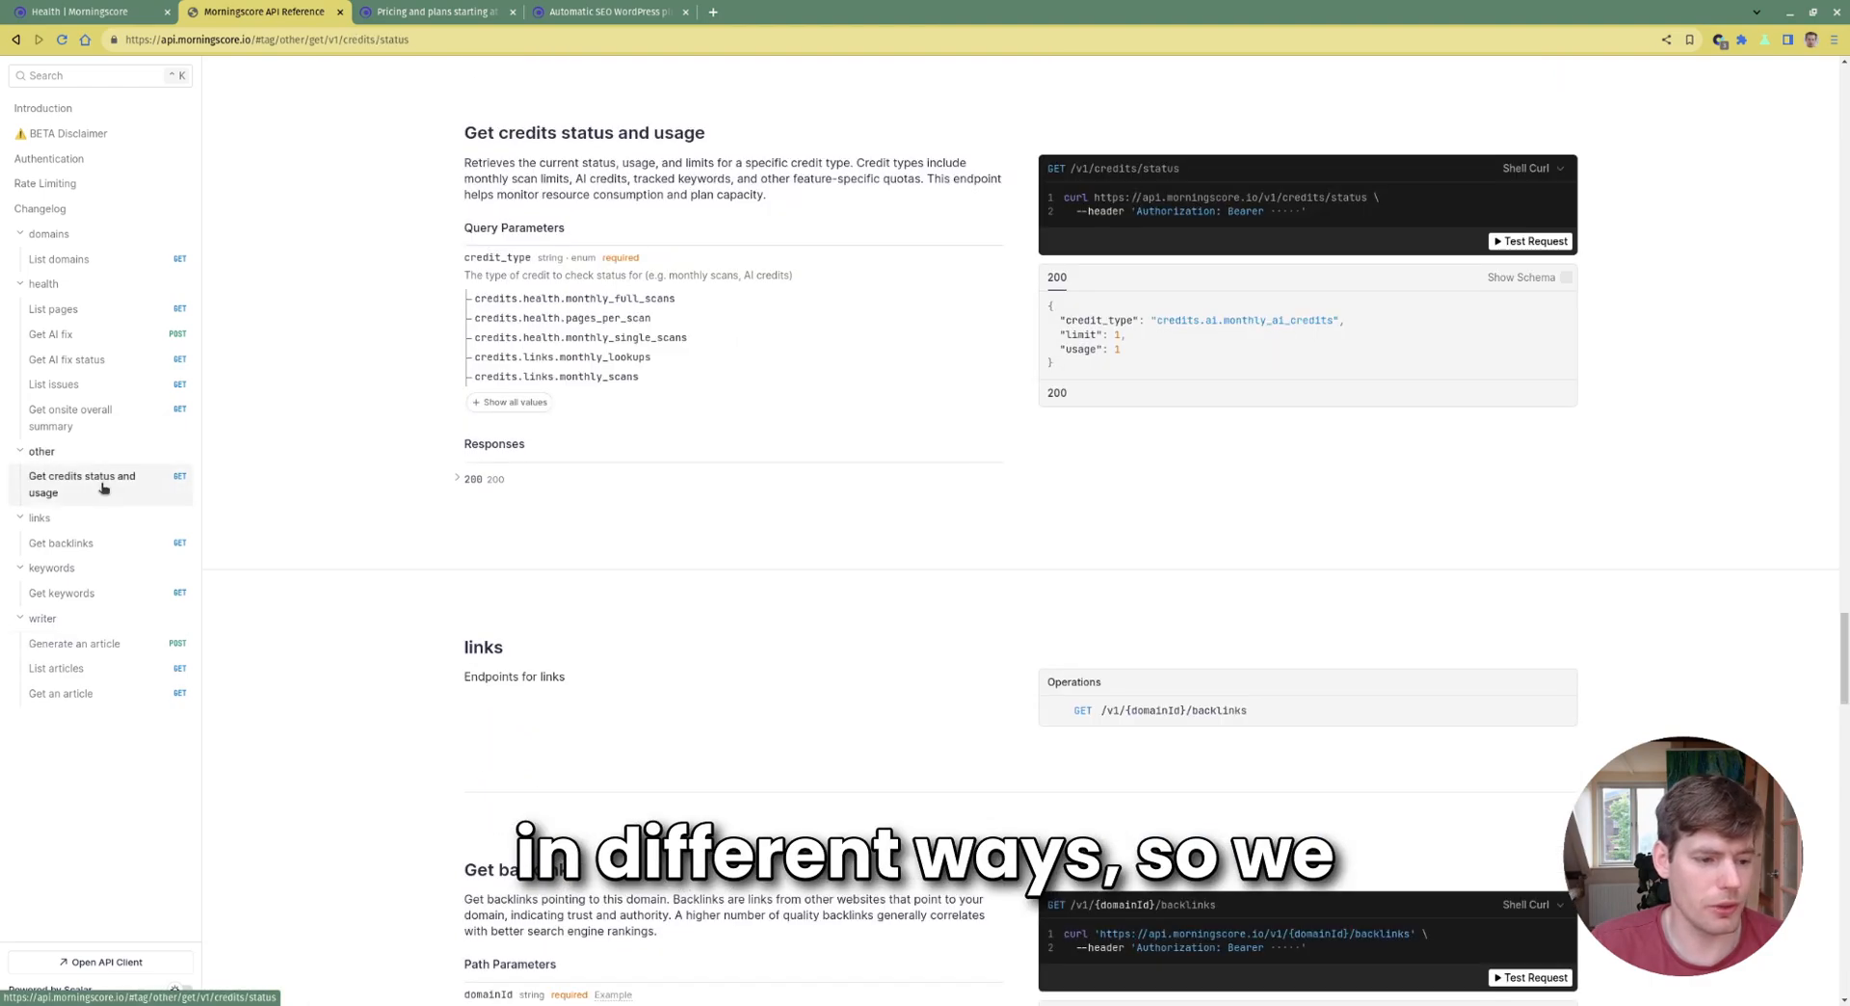
click(510, 401)
drag(605, 568, 432, 231)
click(897, 487)
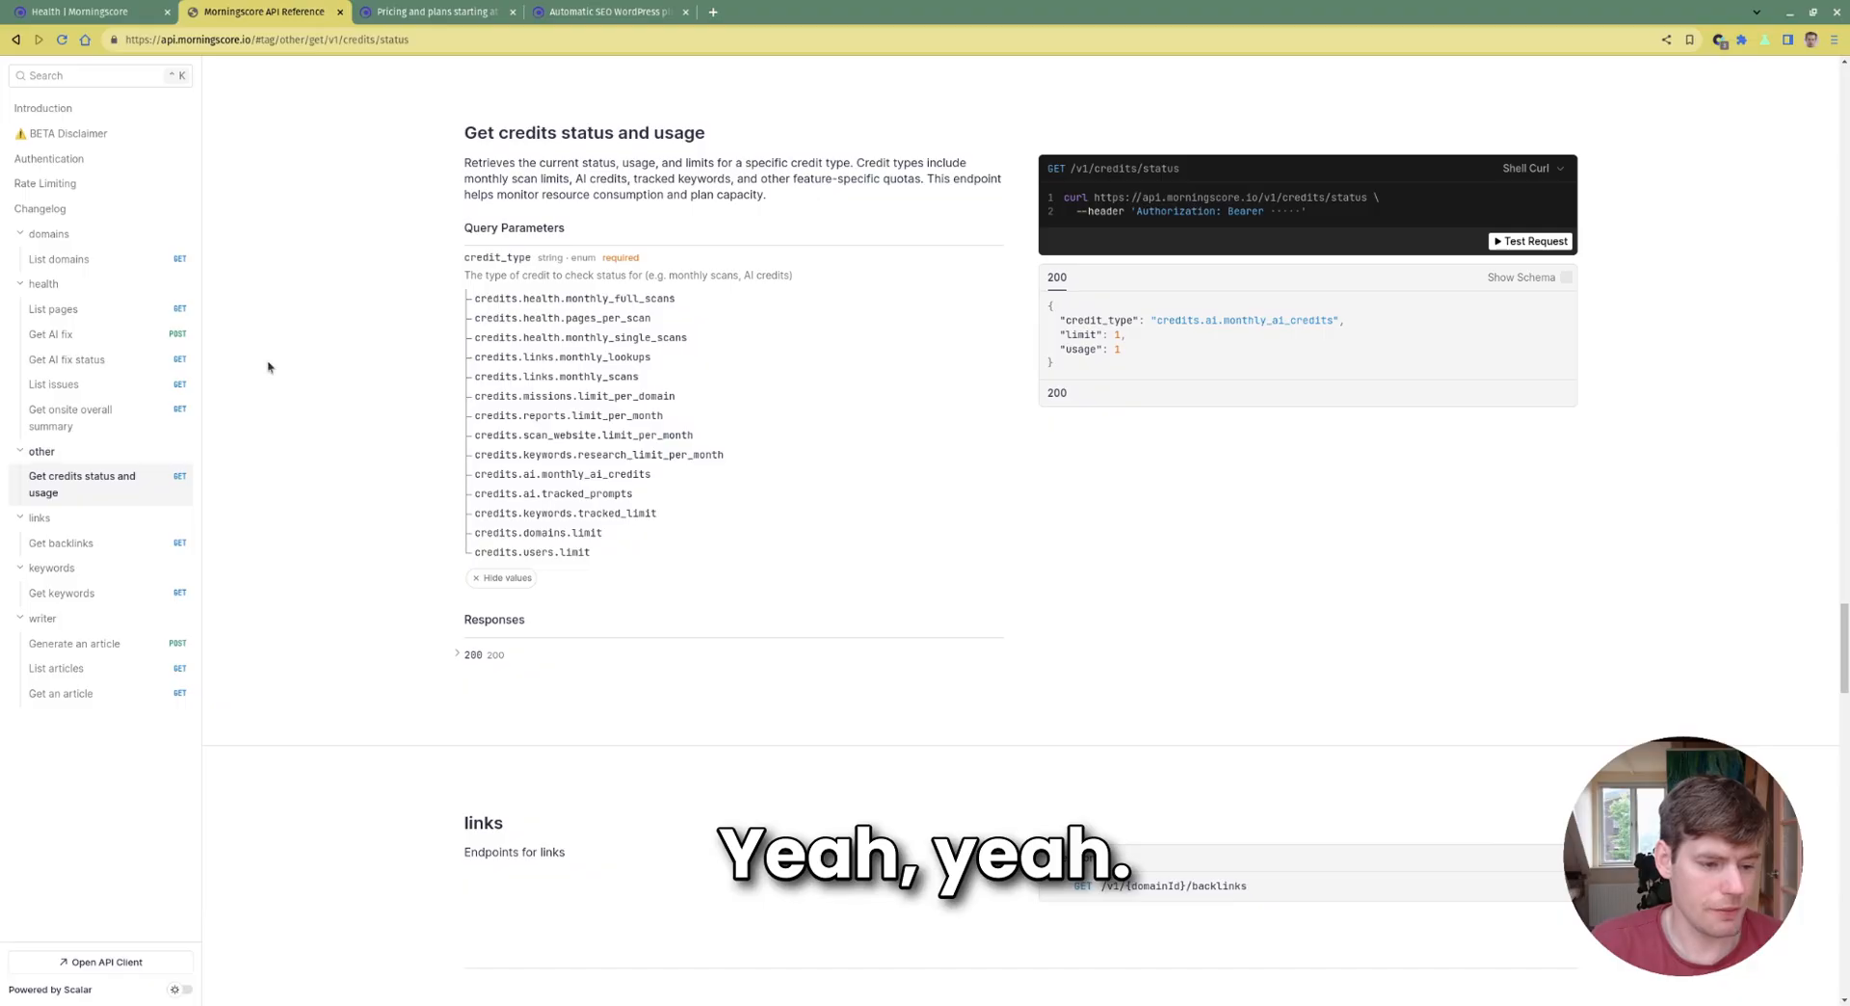
Scroll back up to the List domains documentation
scroll(597, 362, up, 2)
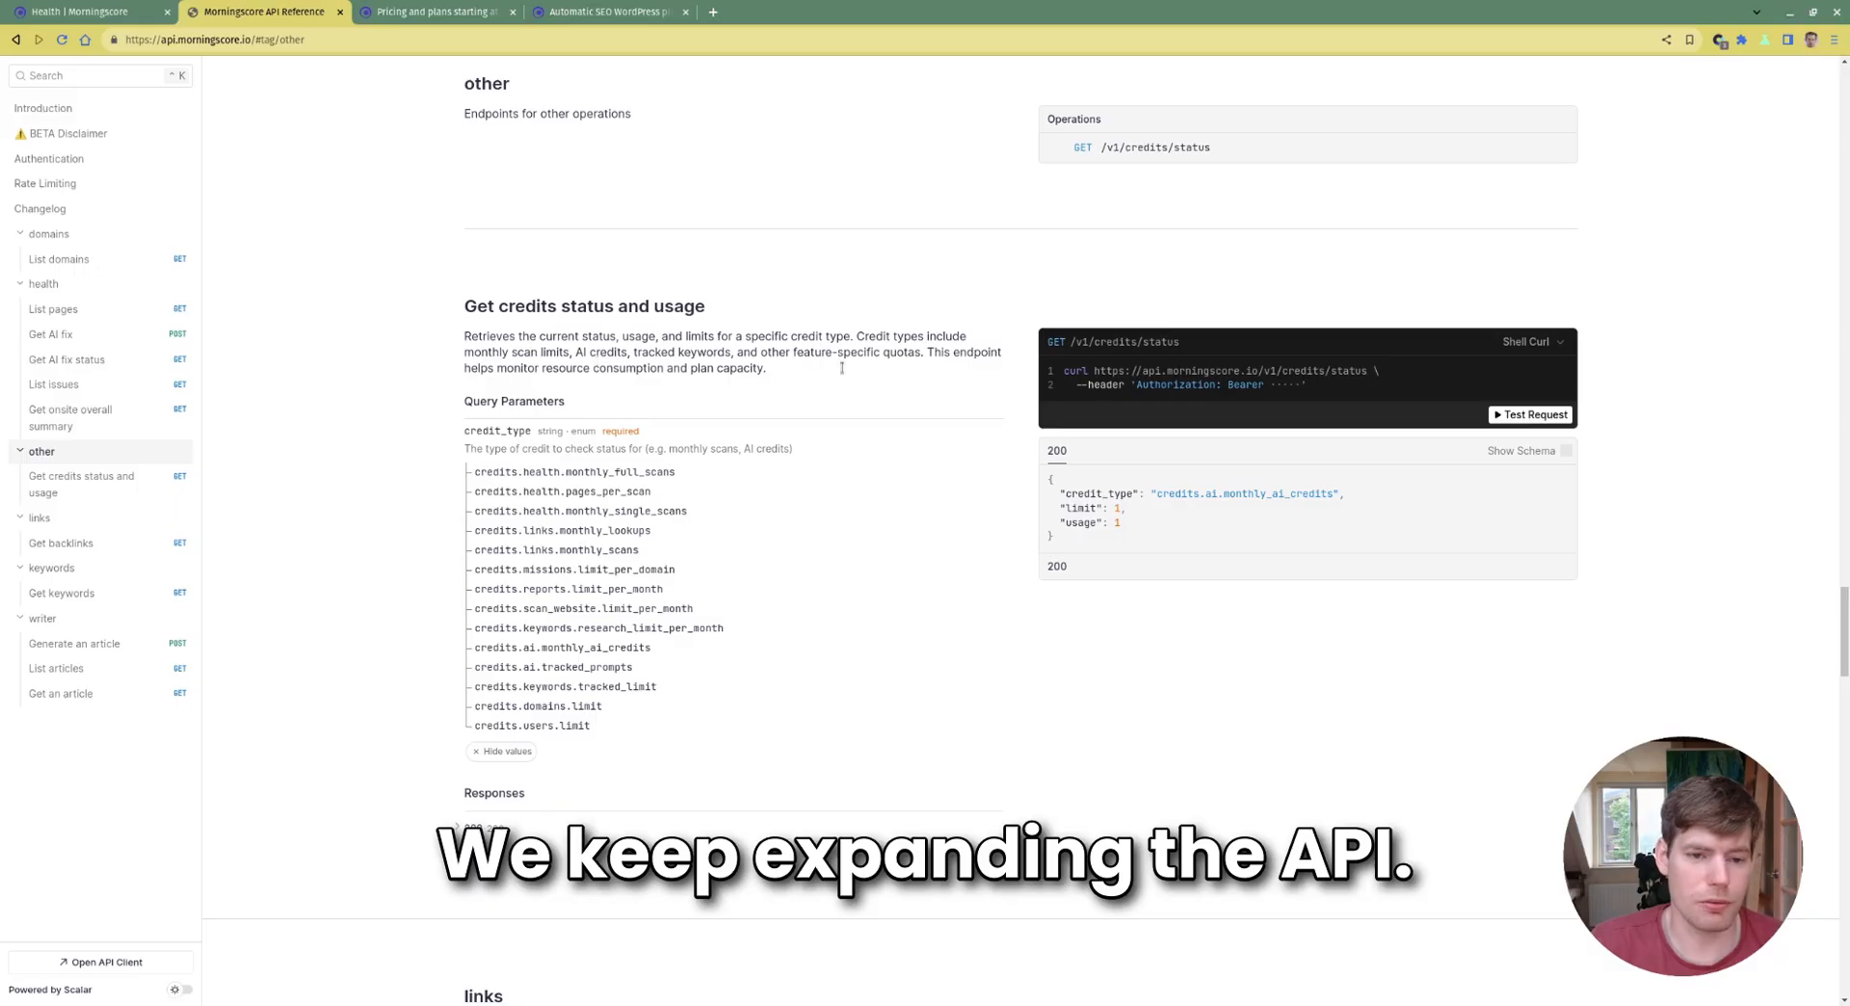
drag(1841, 622, 1834, 268)
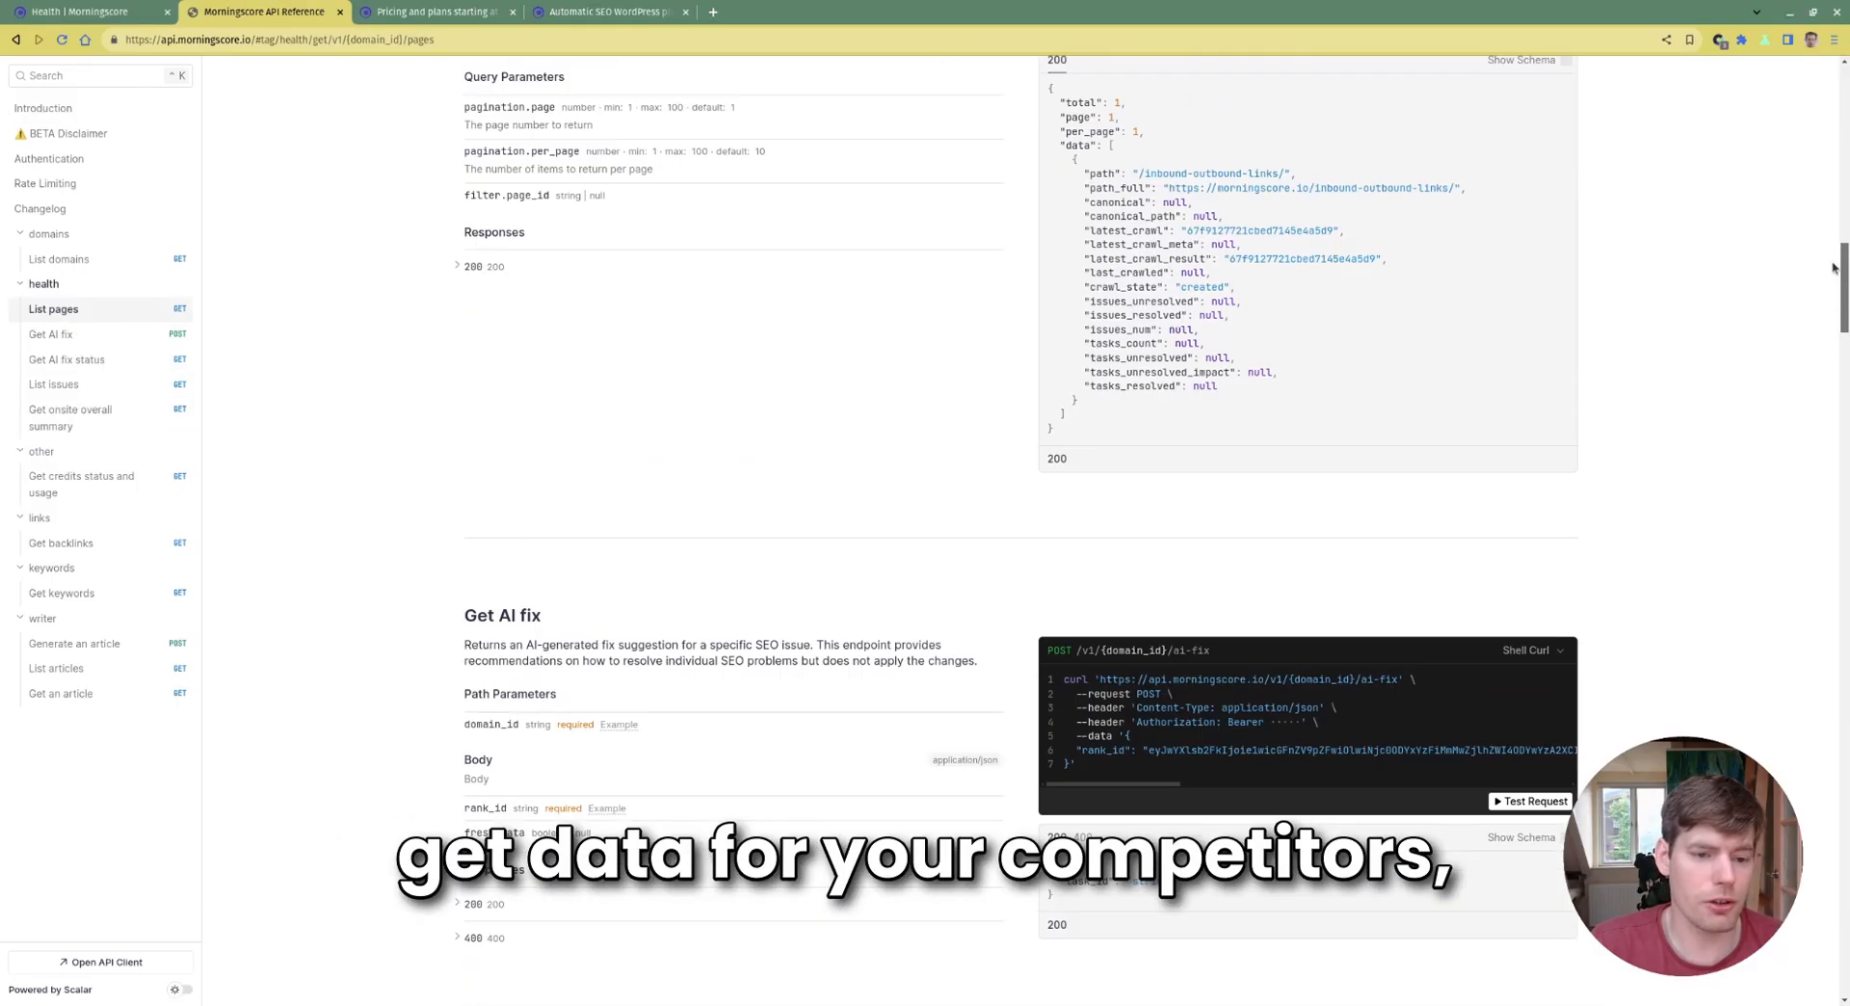
scroll(715, 456, up, 10)
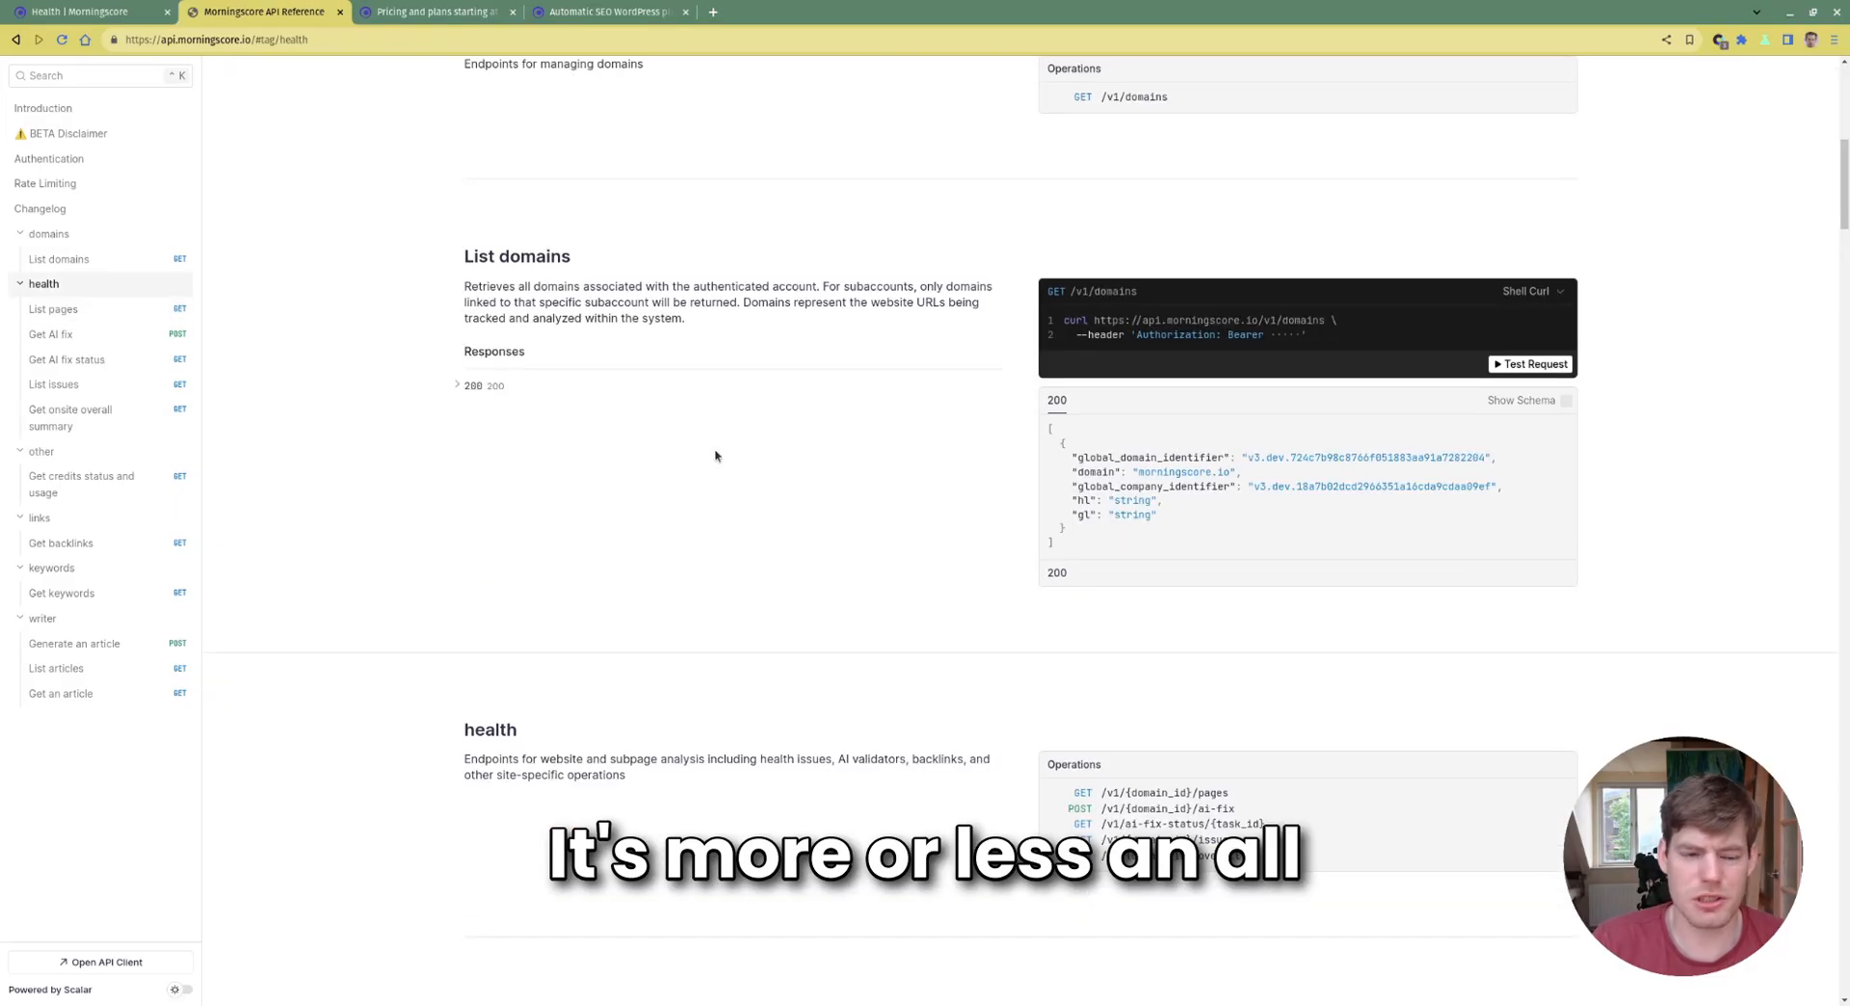